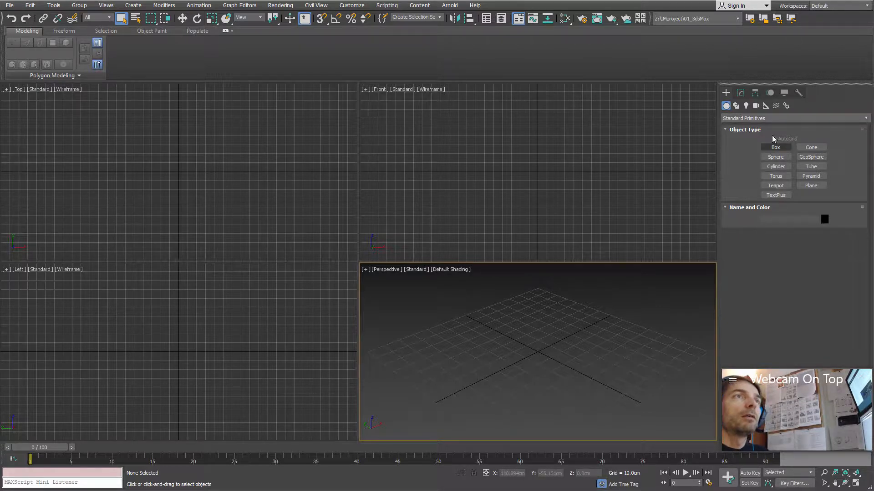
Step: Draw a circle spline with a radius of about 36.6 cm centred on the grid origin and maximize the perspective view
click(736, 106)
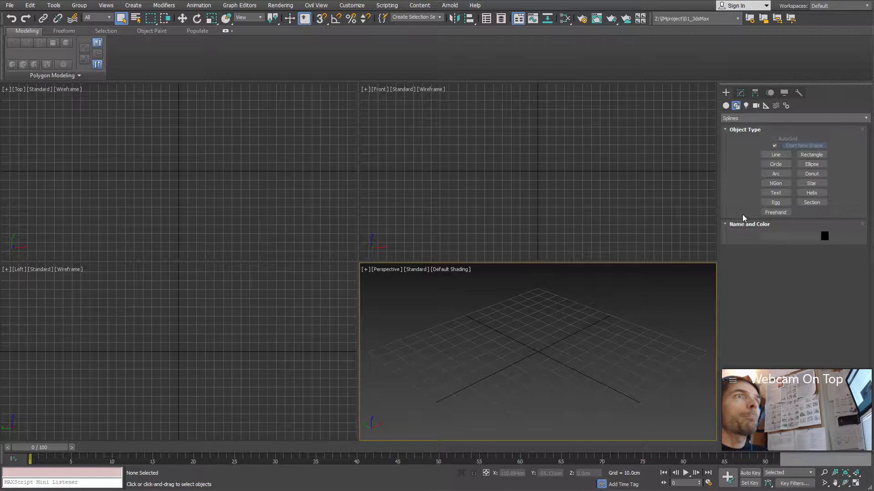
click(776, 167)
drag(535, 351, 564, 385)
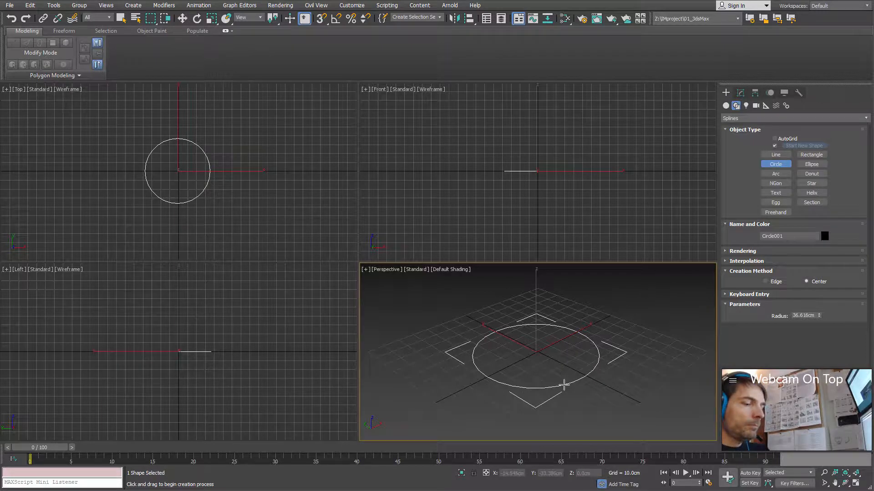
key(alt+w)
middle_drag(544, 339, 565, 328)
scroll(482, 323, up, 3)
scroll(482, 323, down, 3)
alt+middle_drag(466, 316, 417, 316)
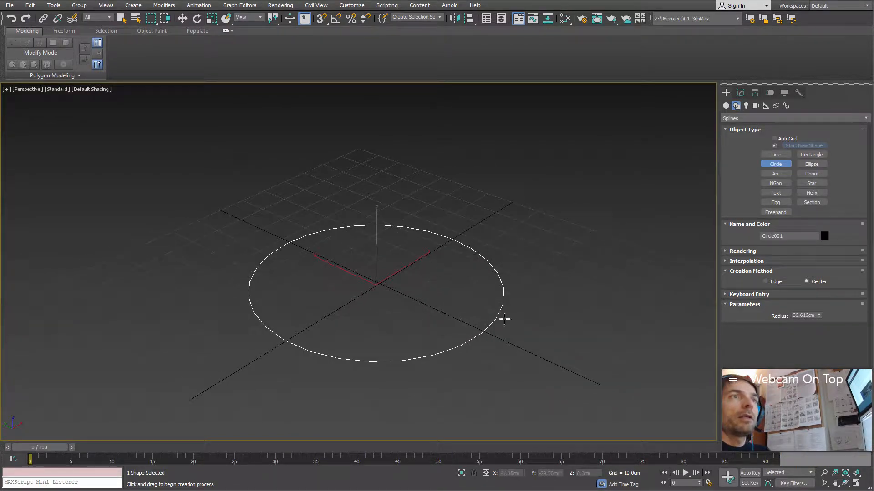
Step: Open the circle's modifiable Rendering settings and try Enable In Renderer on and off
click(726, 251)
scroll(731, 248, down, 5)
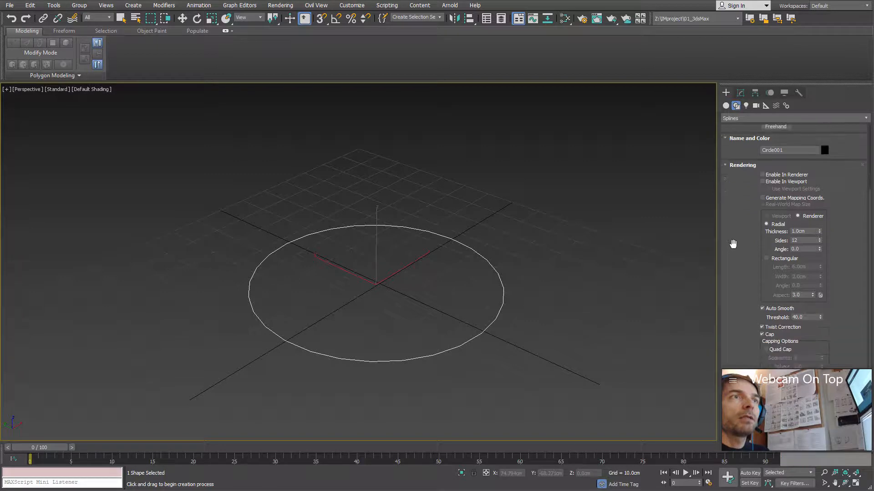
click(741, 93)
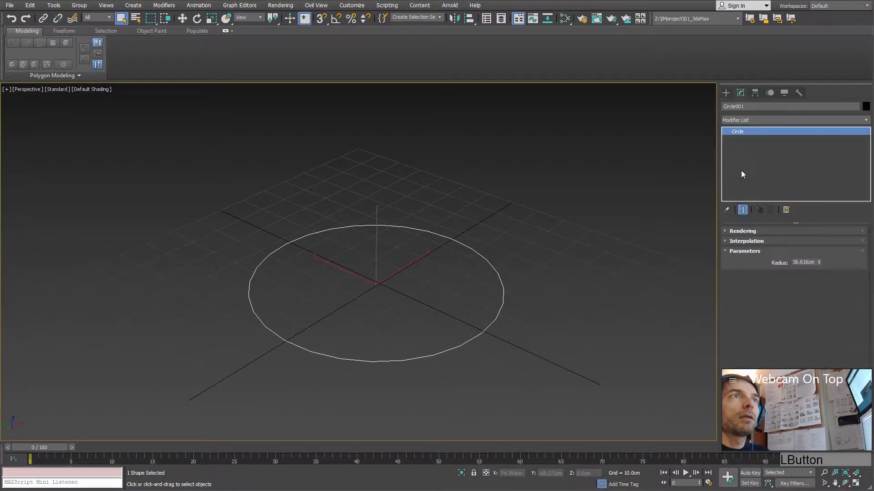
click(740, 231)
scroll(747, 264, down, 1)
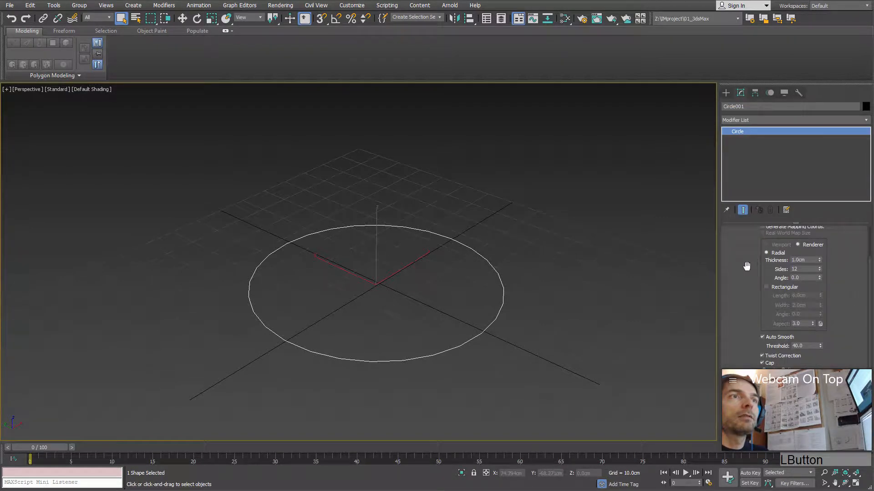
scroll(747, 266, up, 1)
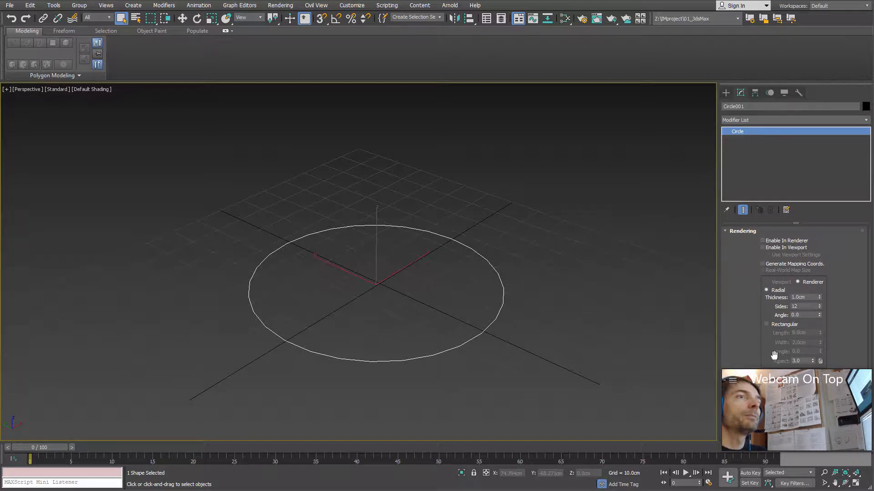
scroll(768, 325, down, 2)
drag(803, 381, 643, 372)
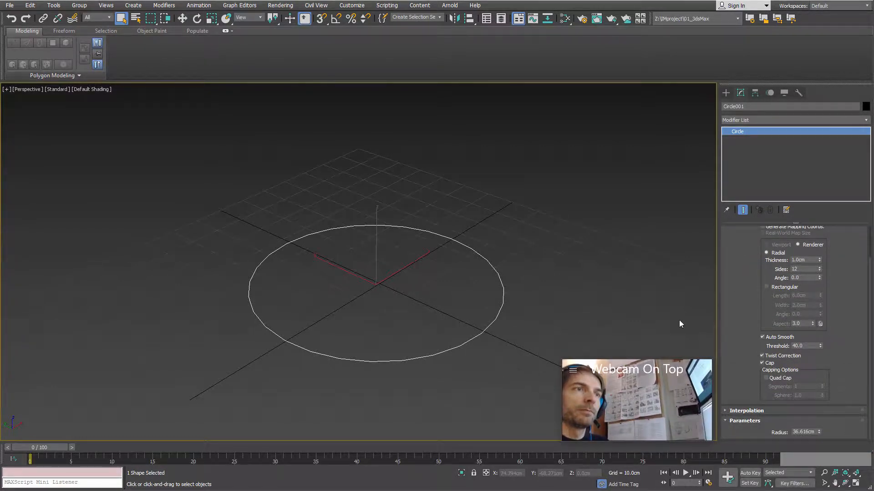
scroll(738, 293, up, 1)
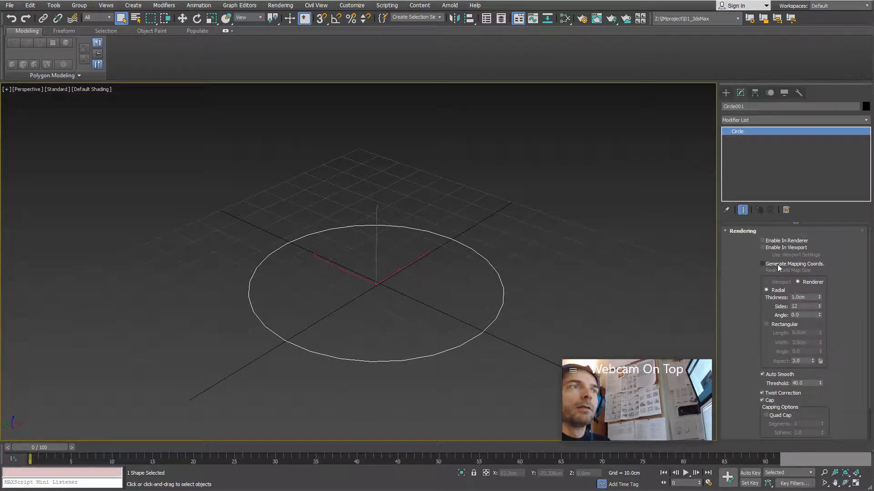
click(762, 241)
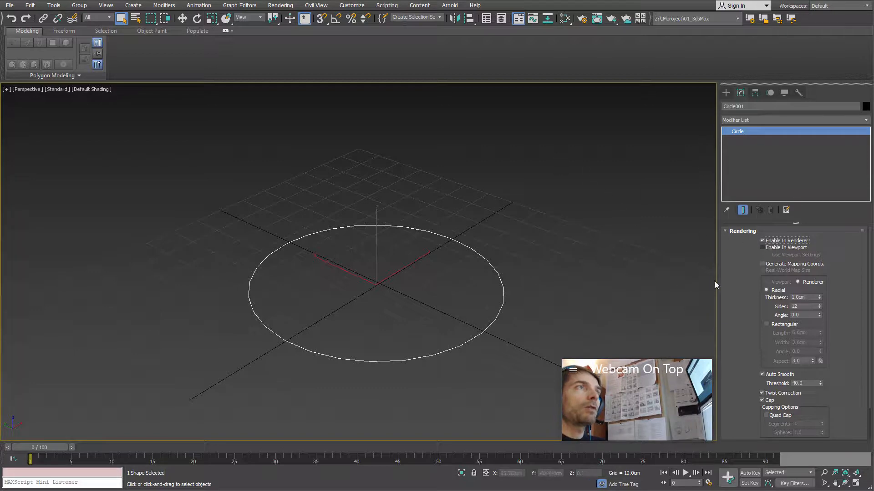
click(762, 241)
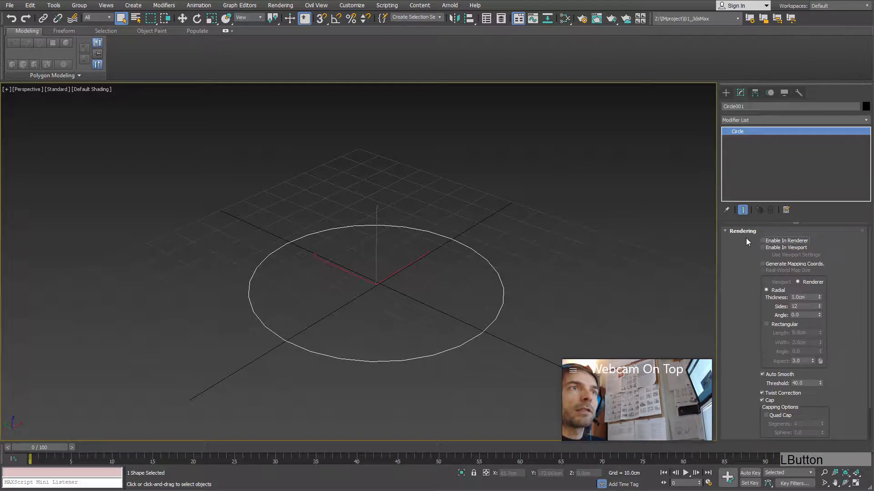
Step: Start an ActiveShade render of the perspective view and place its window beside the circle
drag(613, 19, 612, 61)
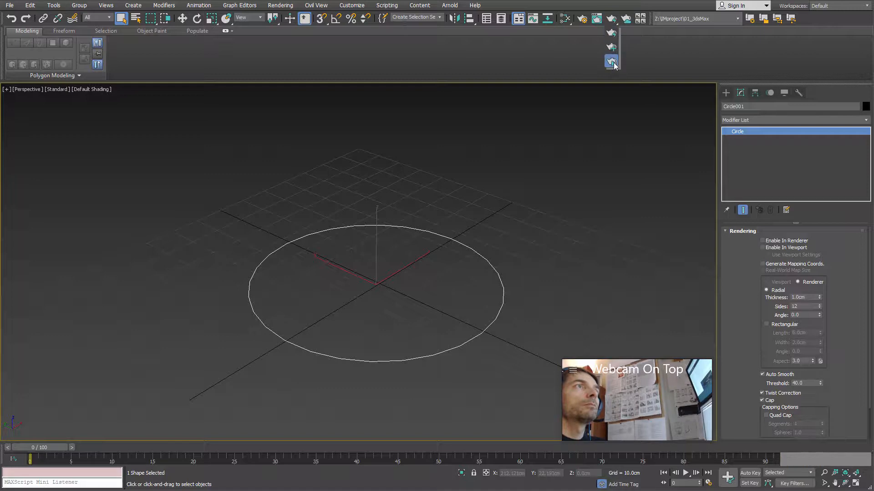
drag(323, 146, 223, 118)
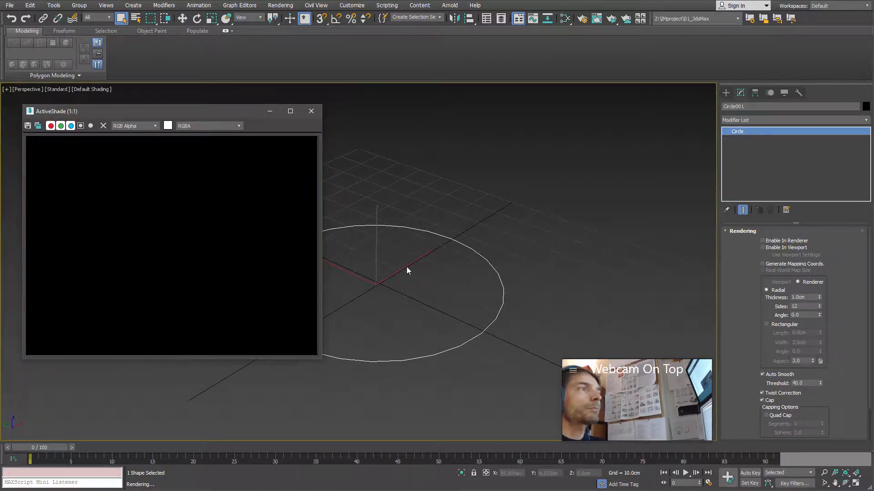
middle_drag(436, 255, 528, 242)
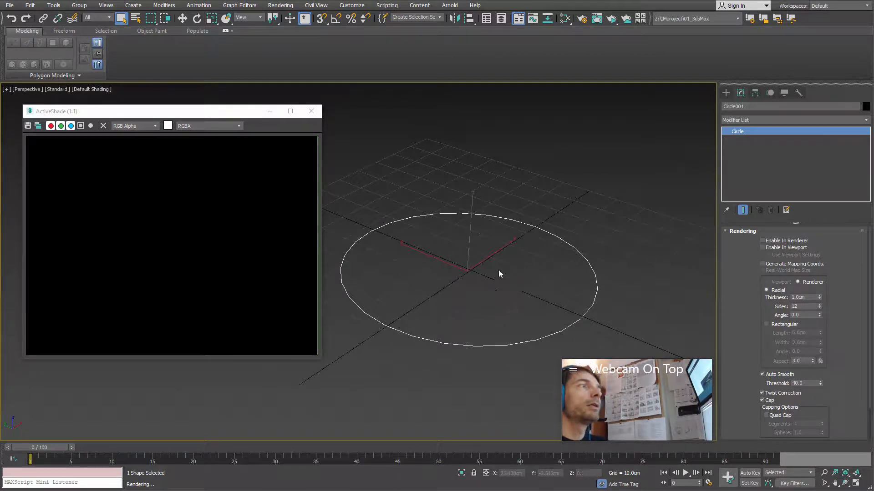
middle_drag(498, 269, 572, 190)
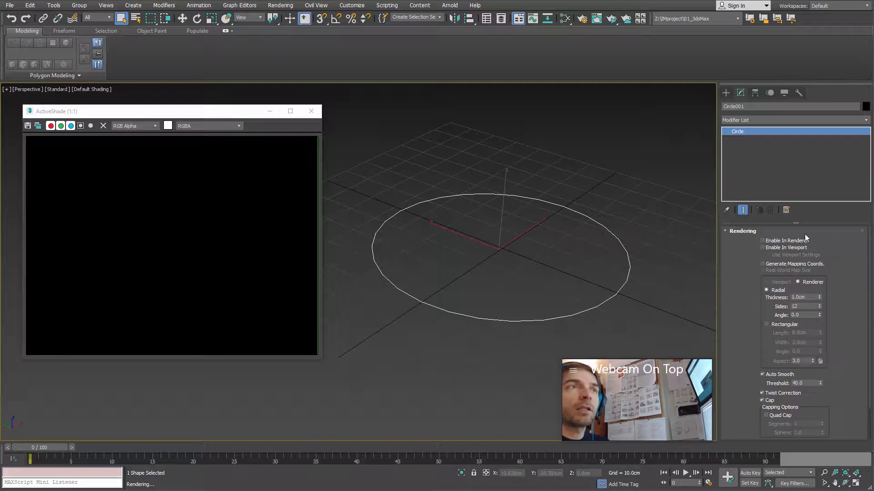
Step: Enable the circle in the renderer, raise its radial thickness to 14.596 cm and restart the ActiveShade render
click(763, 241)
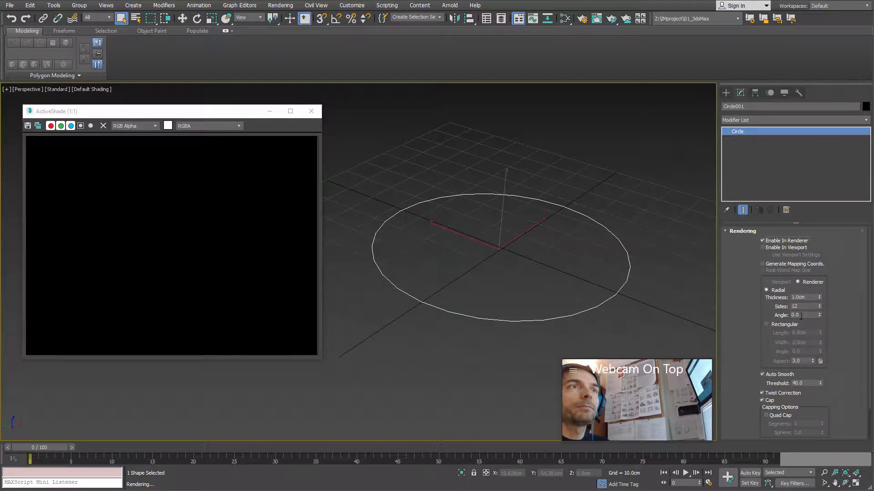
drag(820, 296, 598, 21)
click(611, 20)
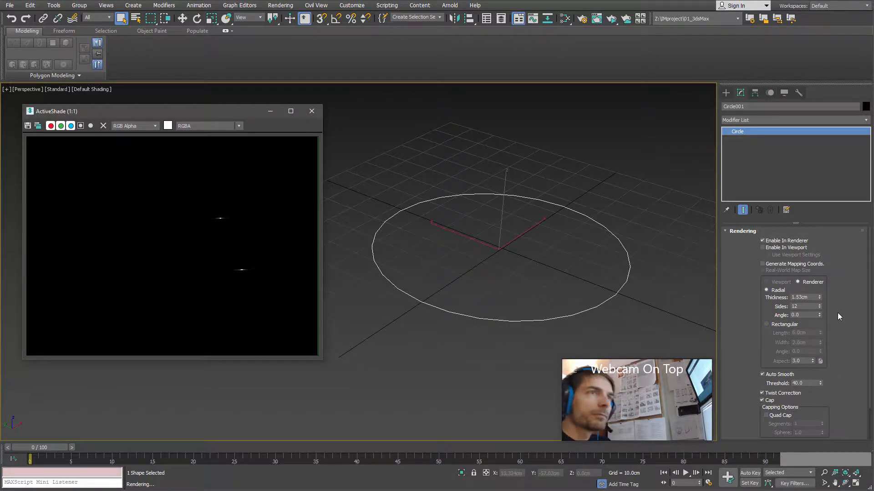
drag(820, 297, 802, 392)
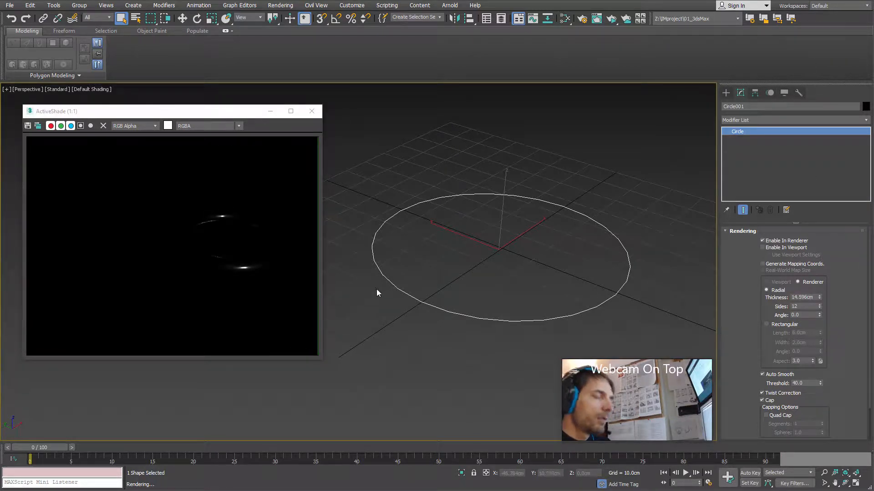
Step: Create an Arnold Lambert material, assign it to the selected circle and close the material editor
key(m)
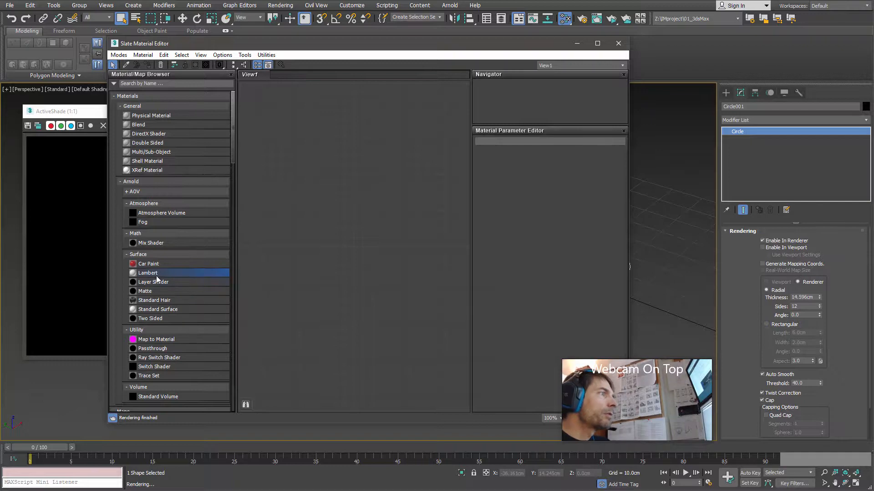
drag(155, 275, 357, 244)
right_click(357, 244)
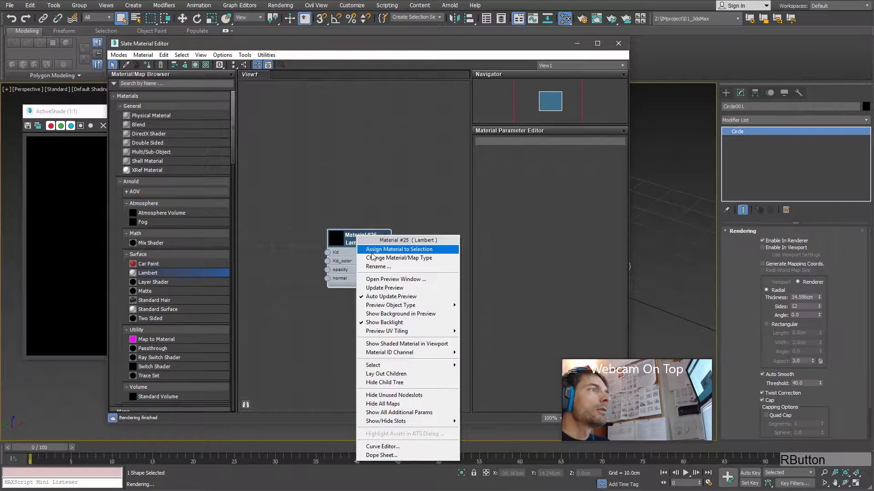
click(374, 248)
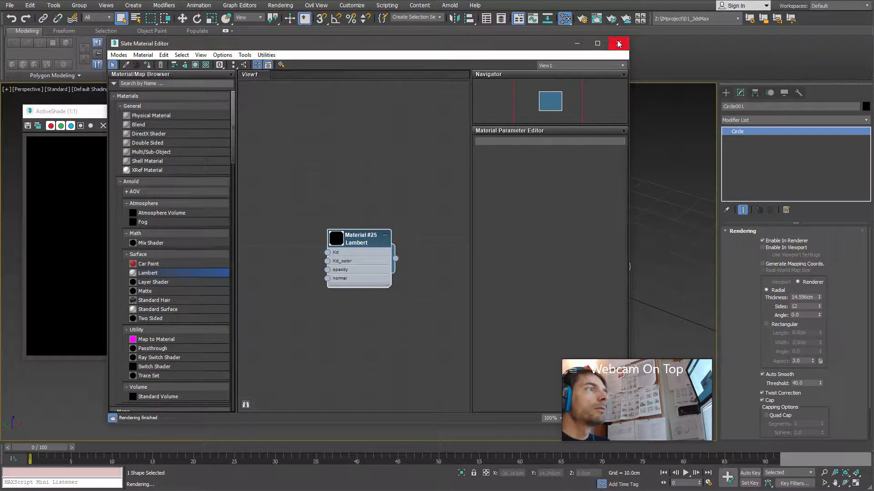
click(619, 44)
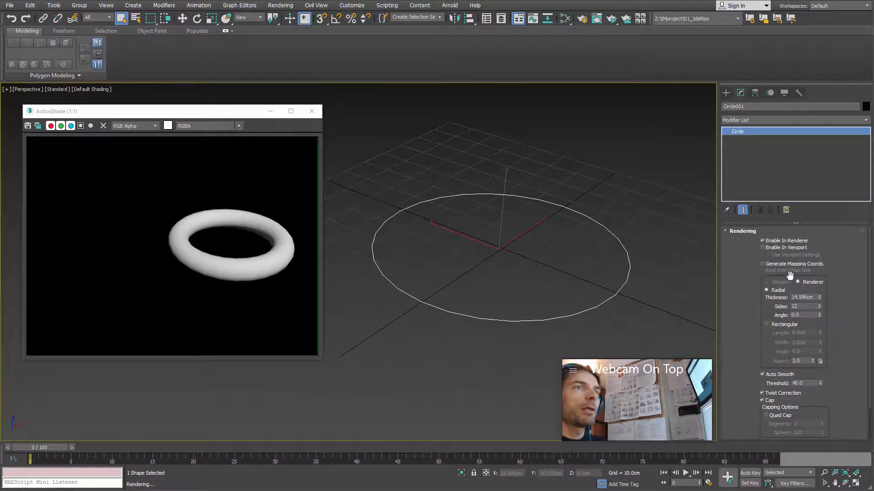
Step: Compare ActiveShade renders of the circle with Enable In Renderer switched off and switched back on
click(763, 241)
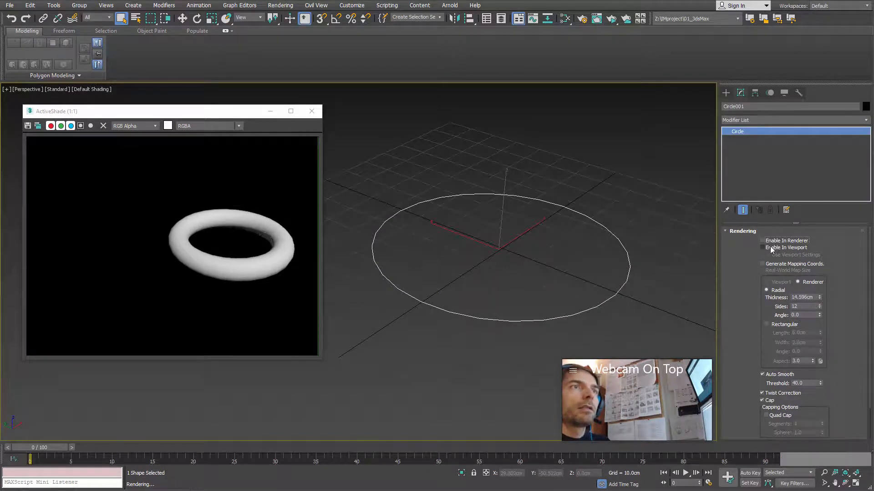
click(611, 19)
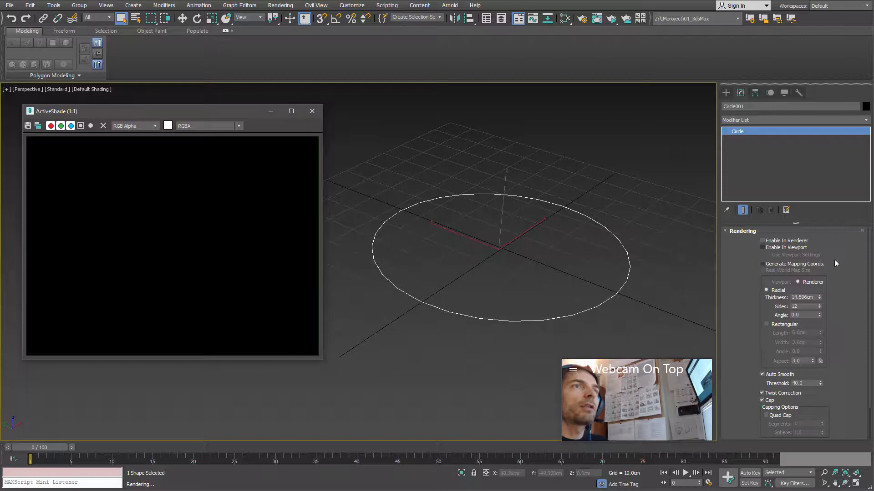
click(763, 241)
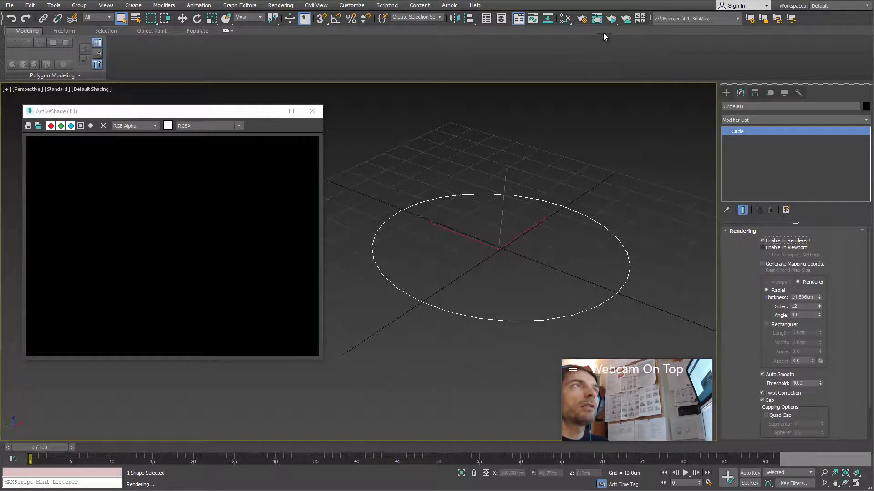
click(617, 20)
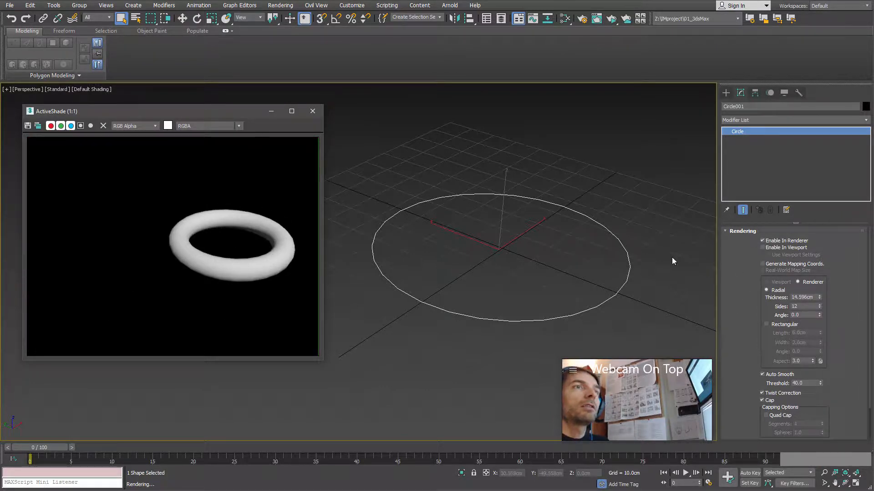
Step: Enable the circle's thickness in the viewport and compare the displayed ring with the ActiveShade render
middle_drag(578, 273, 577, 268)
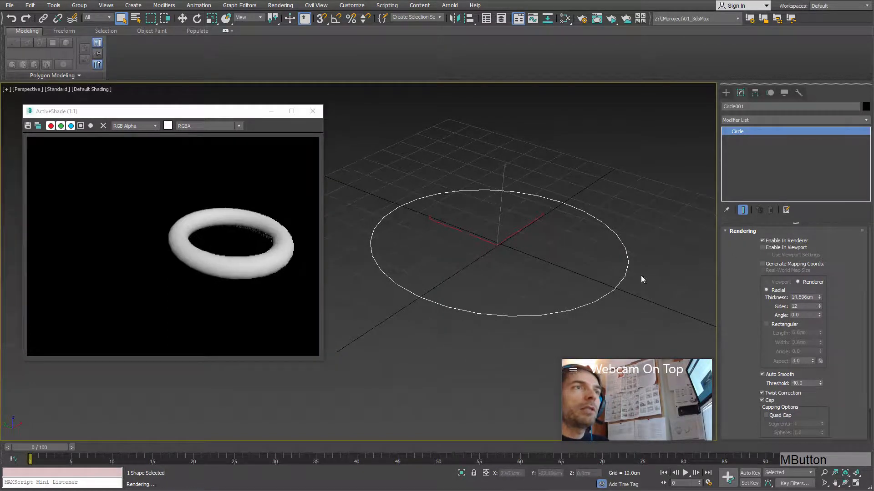
click(763, 249)
scroll(556, 267, down, 4)
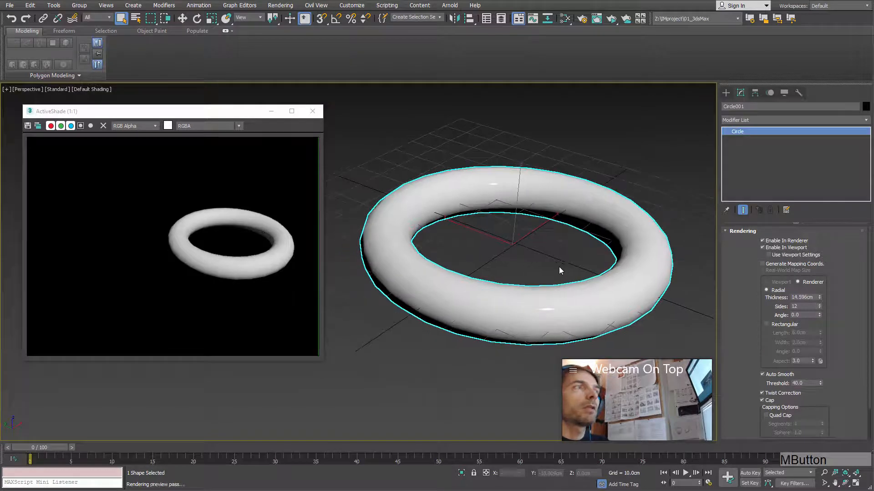
scroll(553, 267, up, 3)
scroll(558, 269, down, 4)
middle_drag(558, 268, 536, 271)
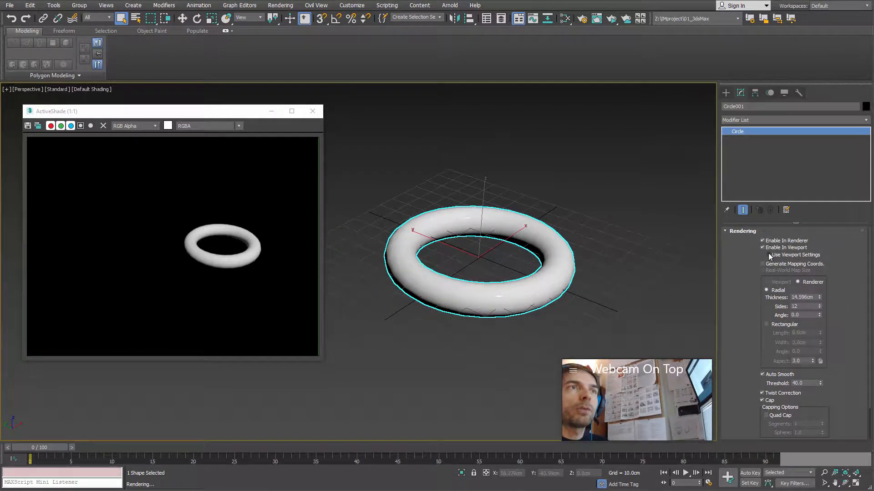
scroll(479, 297, up, 3)
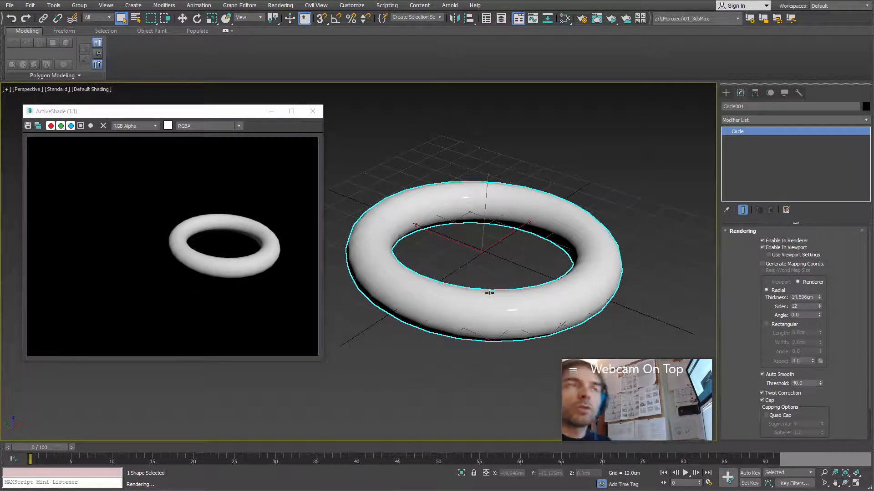
Step: Disable the circle in the renderer and try Generate Mapping Coords. on and off
click(762, 241)
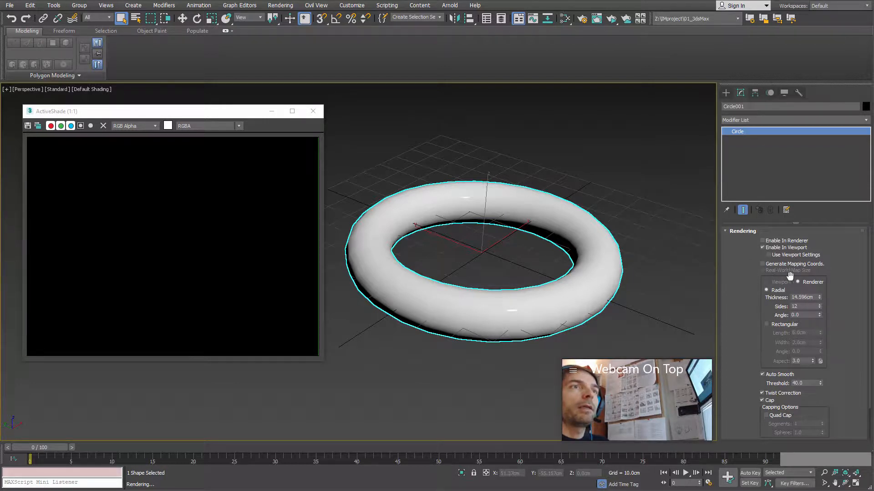
click(763, 265)
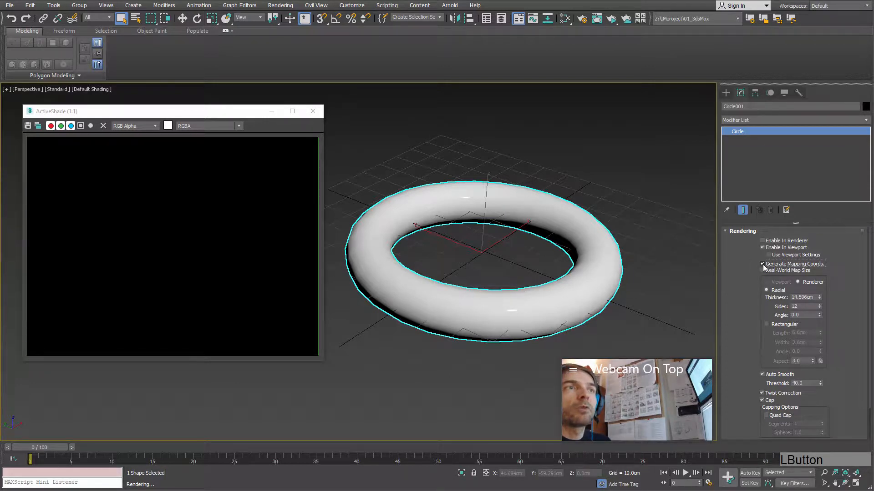
click(762, 264)
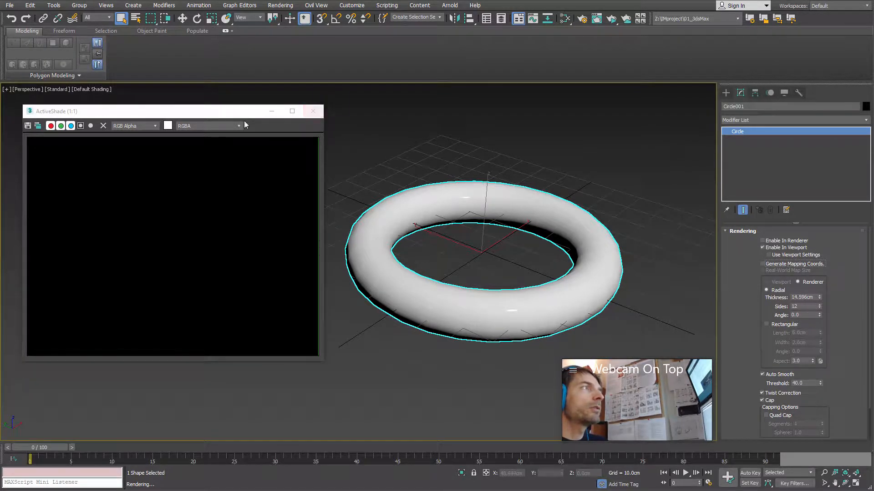
Step: Close the ActiveShade render window and frame the thick ring in the perspective view
drag(244, 117, 276, 120)
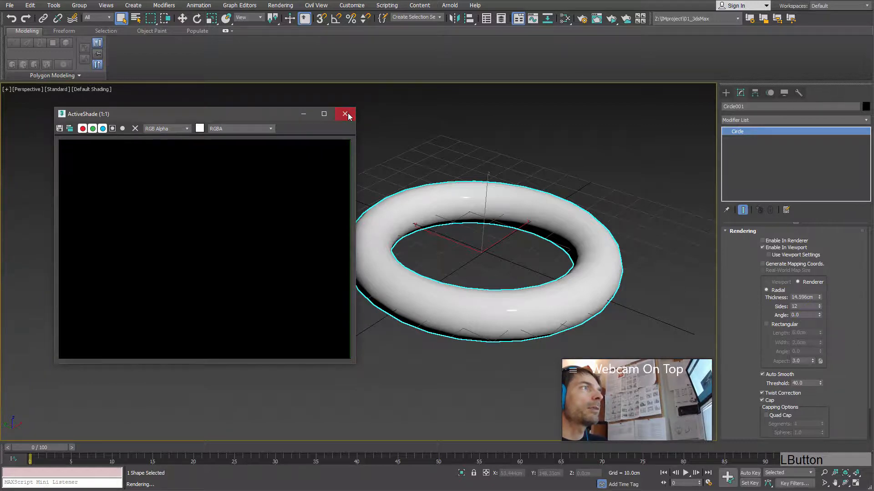
click(347, 114)
middle_drag(537, 270, 459, 260)
middle_drag(454, 261, 410, 264)
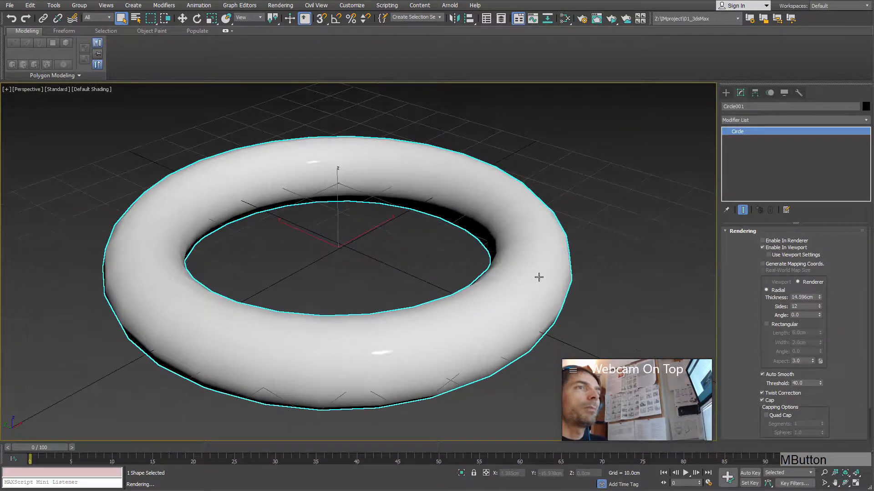
drag(738, 305, 738, 292)
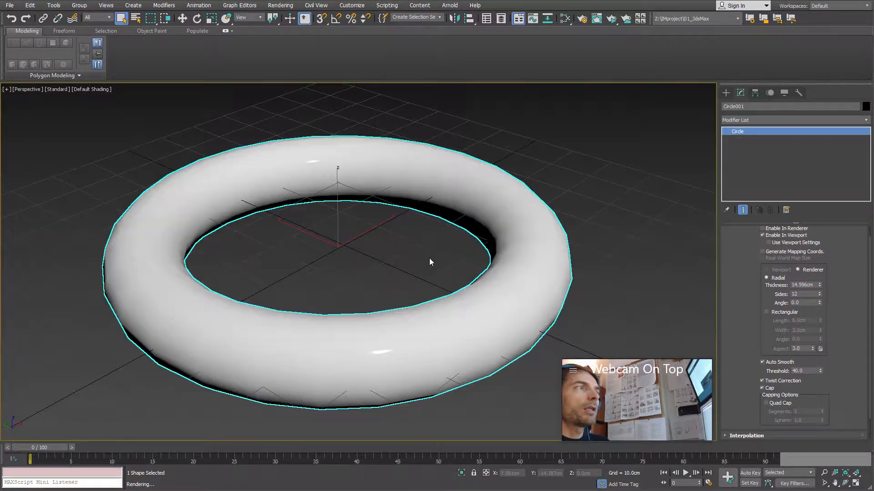
scroll(429, 259, down, 3)
scroll(429, 267, up, 3)
alt+middle_drag(422, 271, 594, 299)
alt+middle_drag(523, 332, 432, 271)
right_click(431, 270)
Step: Move the ring along X to about 33.8 cm and make one Copy of it at about X -62.1 cm
scroll(353, 287, down, 5)
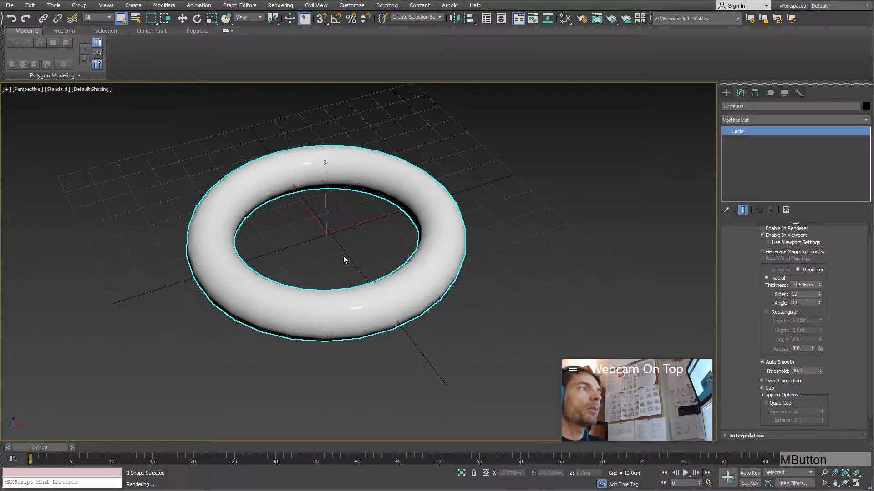
key(w)
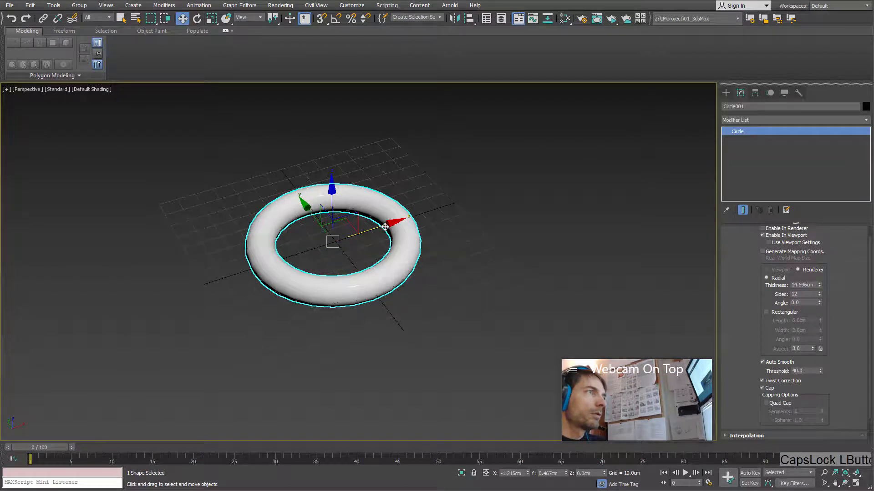
mouse_move(386, 227)
mouse_down()
mouse_move(439, 209)
mouse_move(266, 271)
mouse_move(282, 266)
mouse_up()
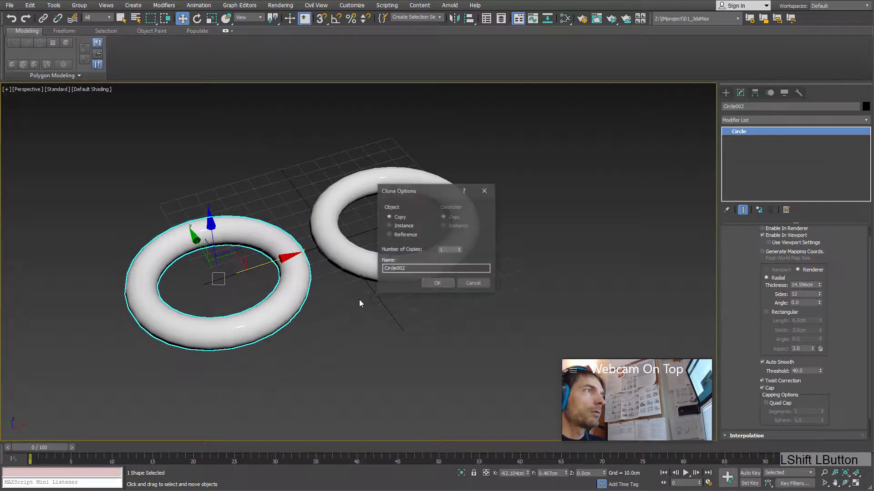
click(439, 283)
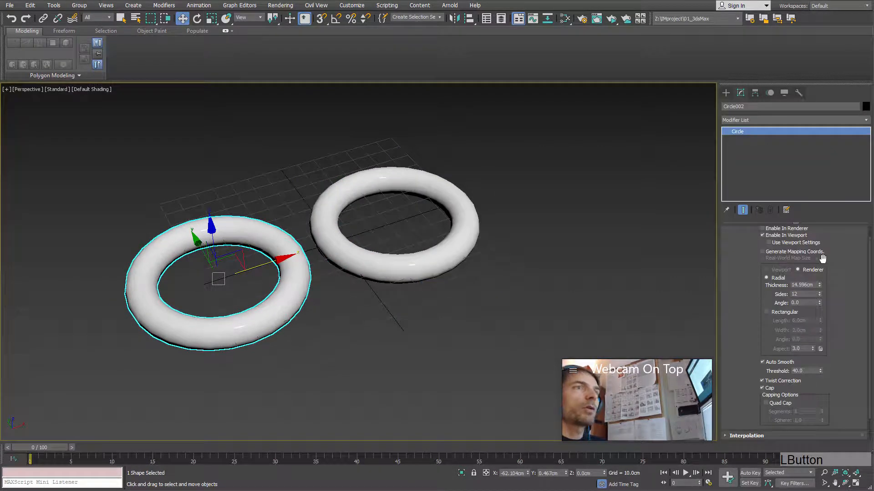
Step: Convert the copied ring to an Editable Poly
scroll(747, 290, up, 1)
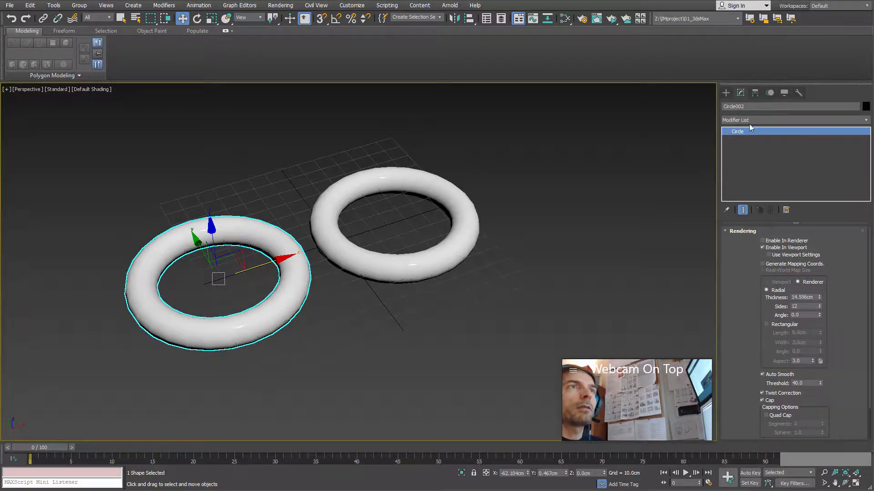
right_click(265, 309)
mouse_move(270, 408)
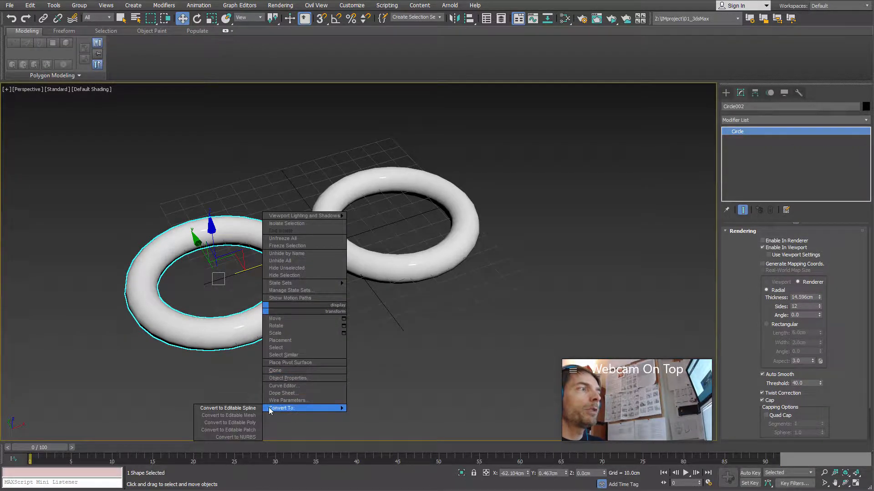
click(240, 423)
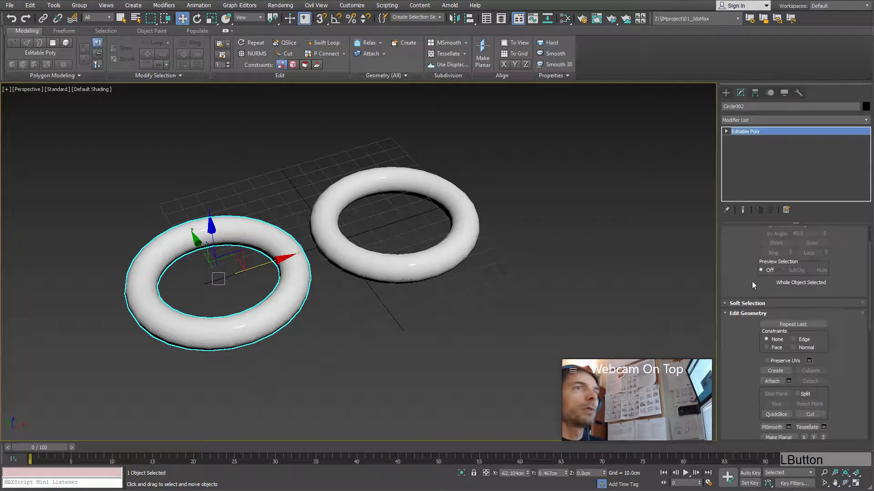
Step: Select the front section of polygons on the converted ring and turn on Edged Faces to inspect its mesh
click(804, 243)
drag(251, 363, 193, 304)
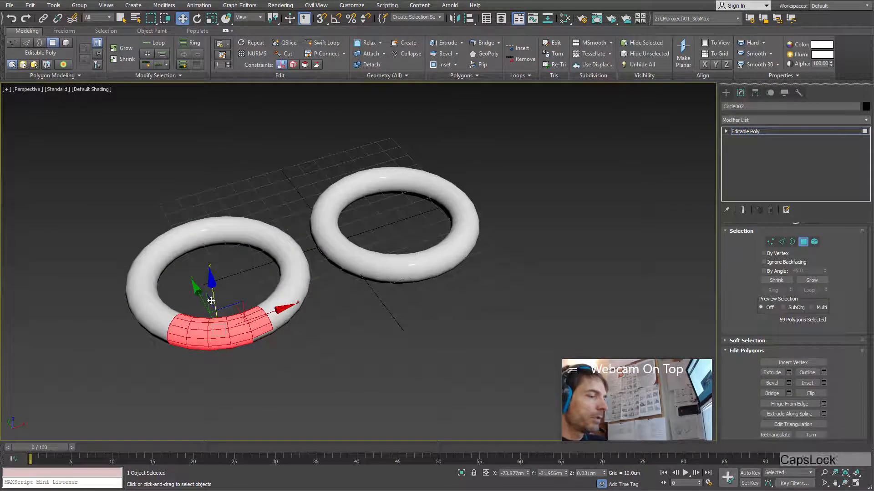
key(F4)
scroll(277, 320, up, 2)
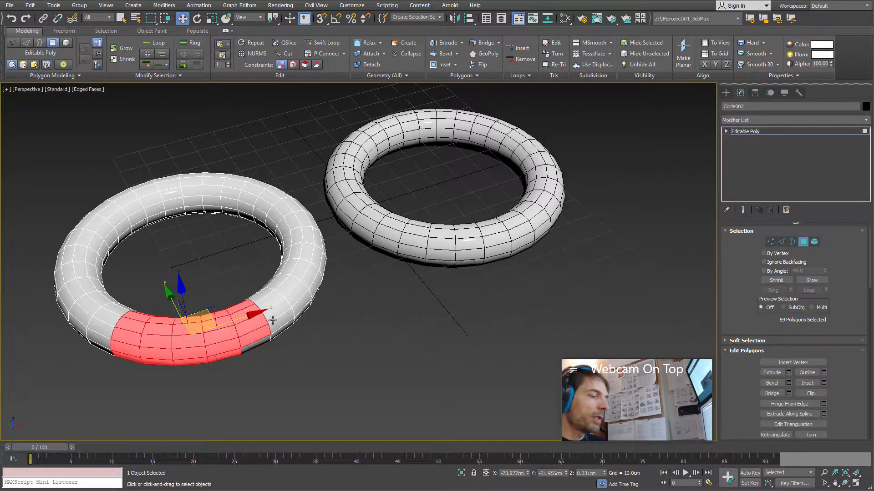
alt+middle_drag(272, 321, 243, 358)
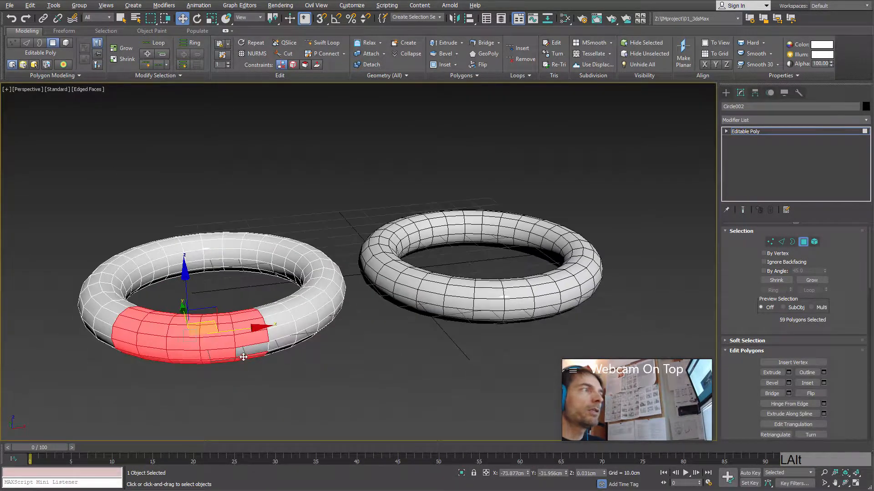
alt+middle_drag(264, 317, 287, 264)
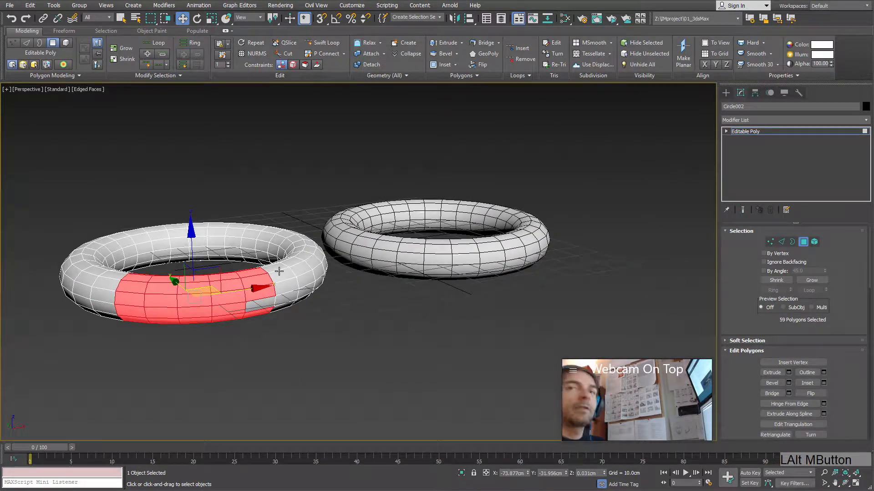
alt+middle_drag(174, 271, 254, 327)
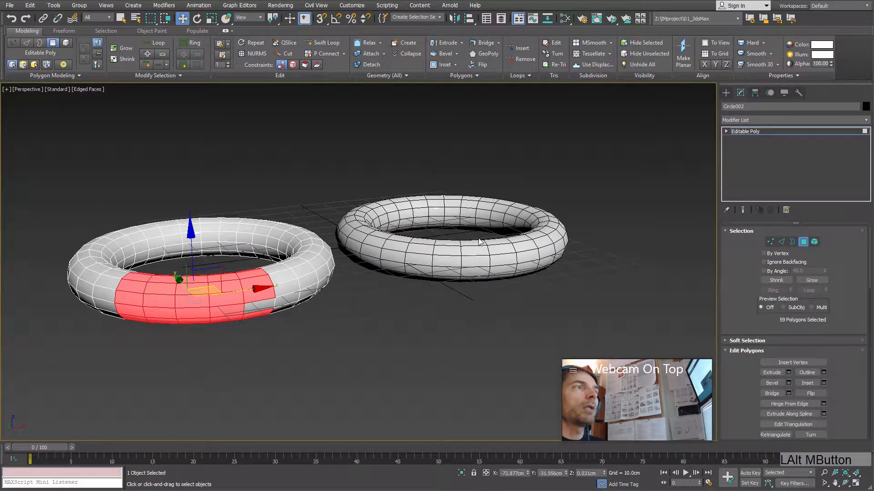
Step: Leave polygon editing on the converted ring and select the original circle to review its Rendering settings
click(803, 242)
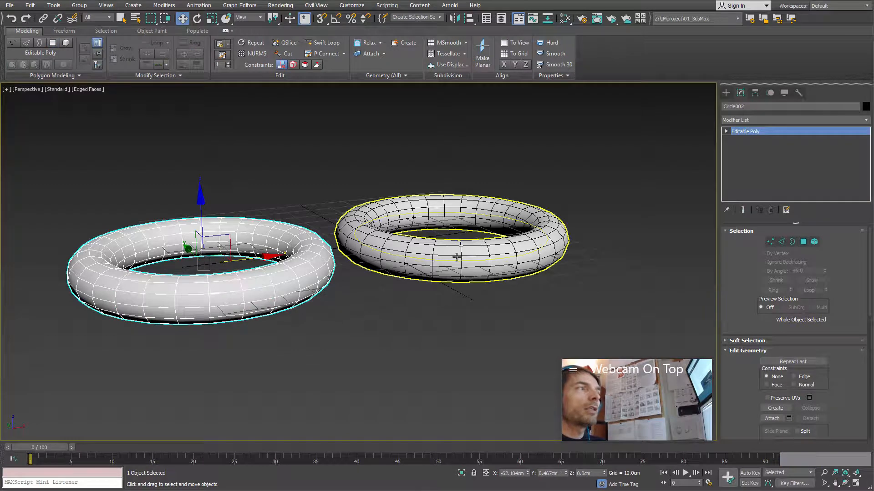
click(456, 257)
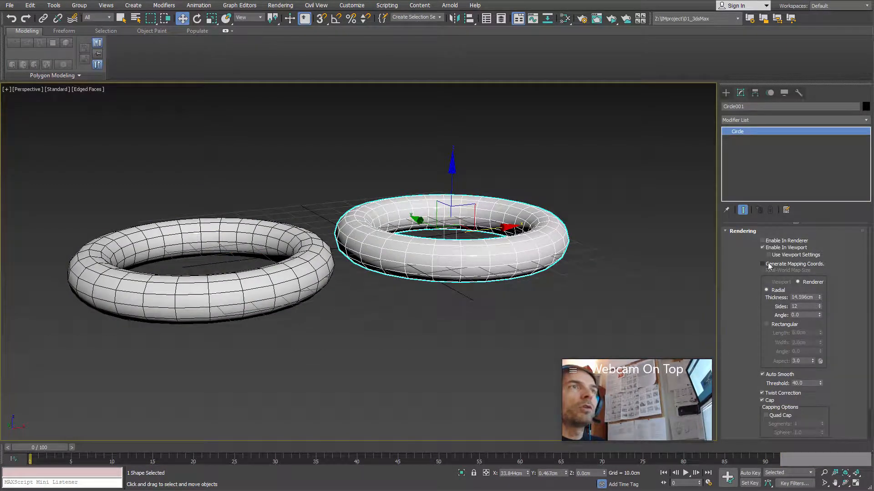
scroll(763, 271, down, 3)
scroll(763, 272, up, 3)
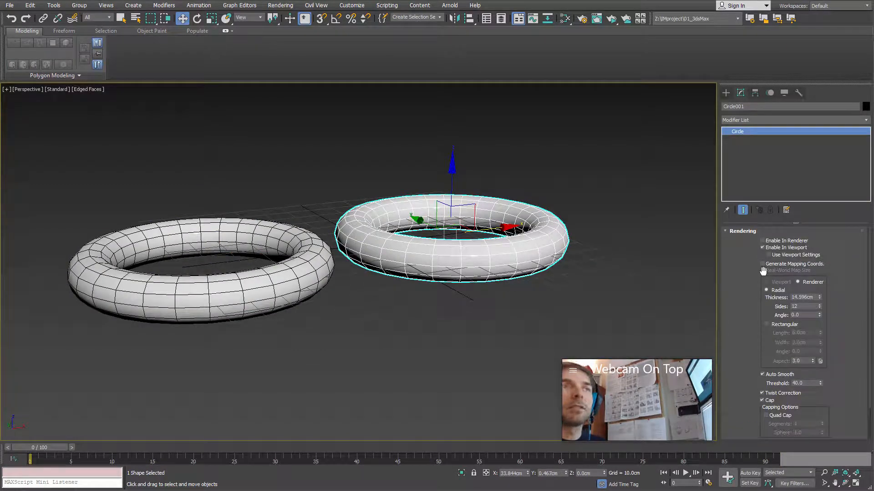
alt+middle_drag(400, 296, 449, 290)
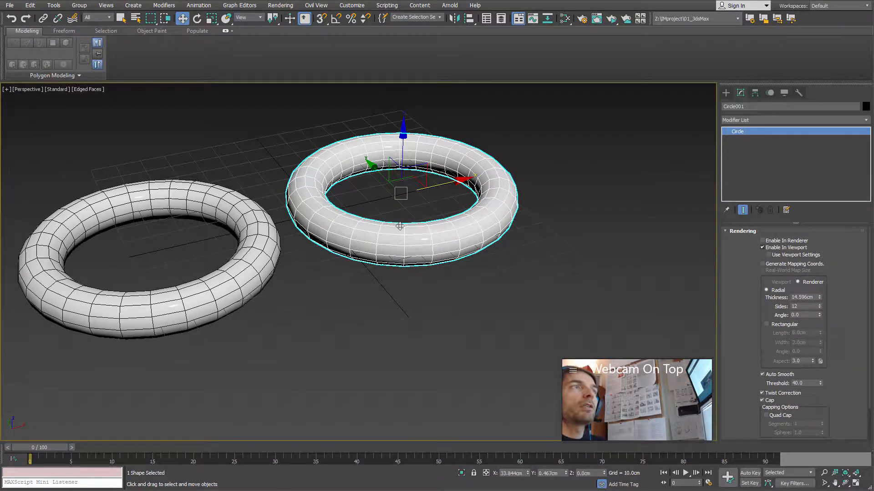
alt+middle_drag(400, 226, 674, 298)
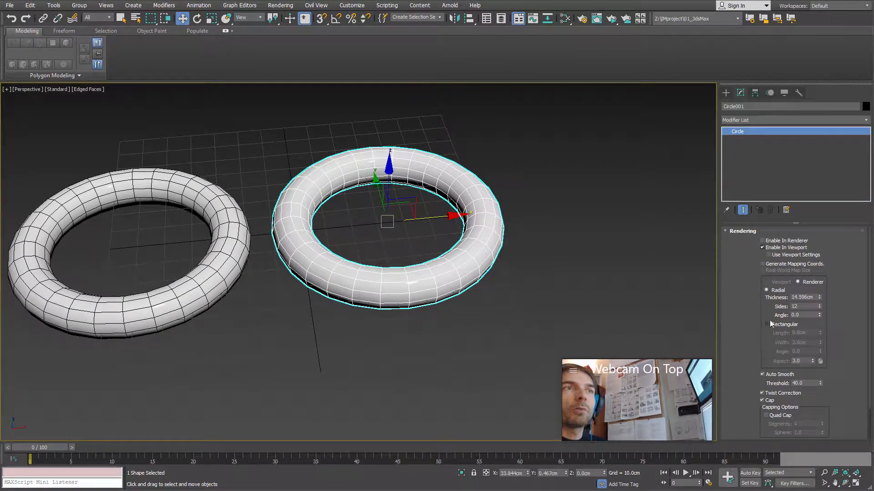
Step: Increase the original circle's radius slightly
drag(751, 332, 744, 292)
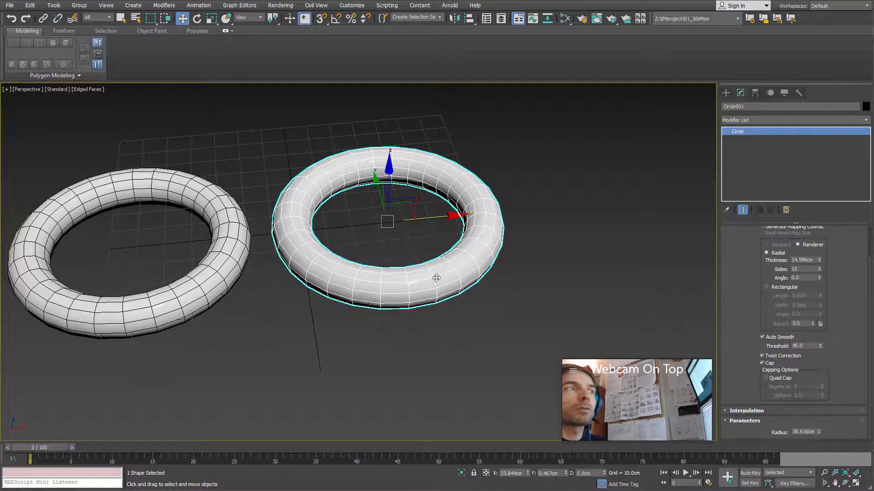
mouse_move(820, 434)
mouse_down()
mouse_move(823, 393)
mouse_move(821, 433)
mouse_up()
scroll(793, 377, up, 2)
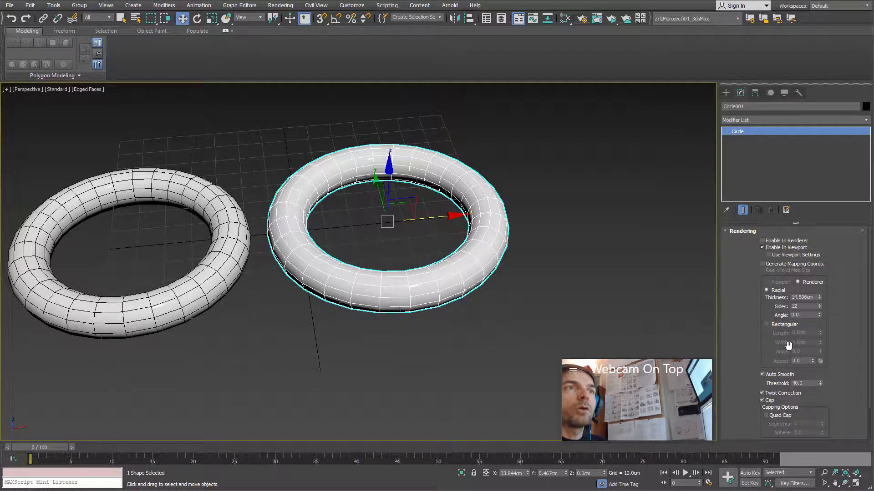
Step: Examine the circle's Radial cross-section, switch it to Rectangular, and inspect the resulting band
scroll(441, 245, down, 1)
alt+middle_drag(471, 279, 443, 280)
scroll(441, 244, up, 2)
scroll(474, 255, up, 2)
scroll(493, 235, down, 2)
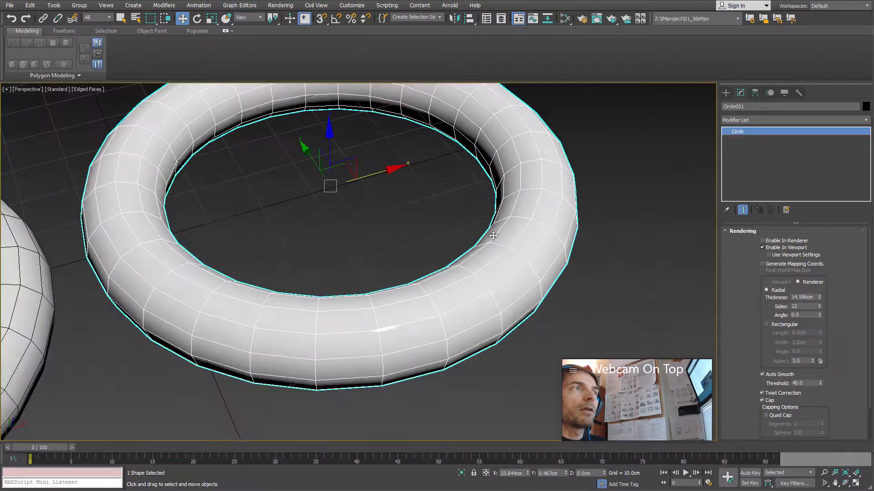
middle_drag(466, 231, 553, 270)
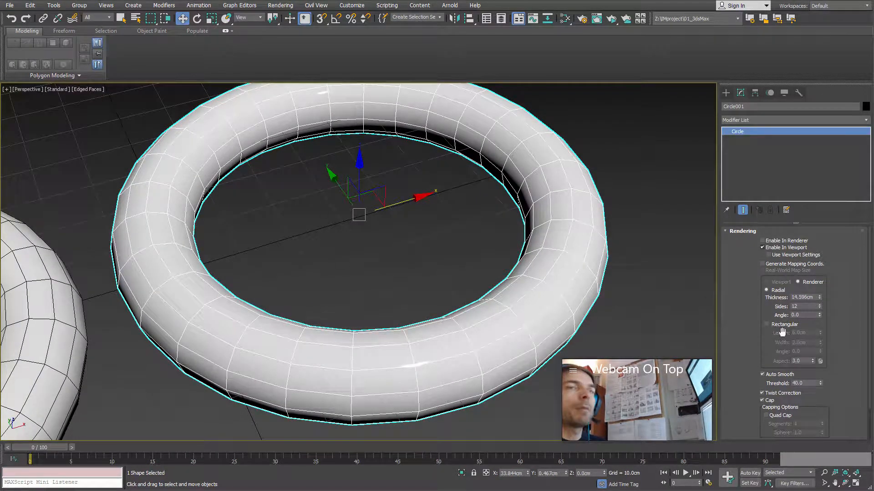
click(778, 293)
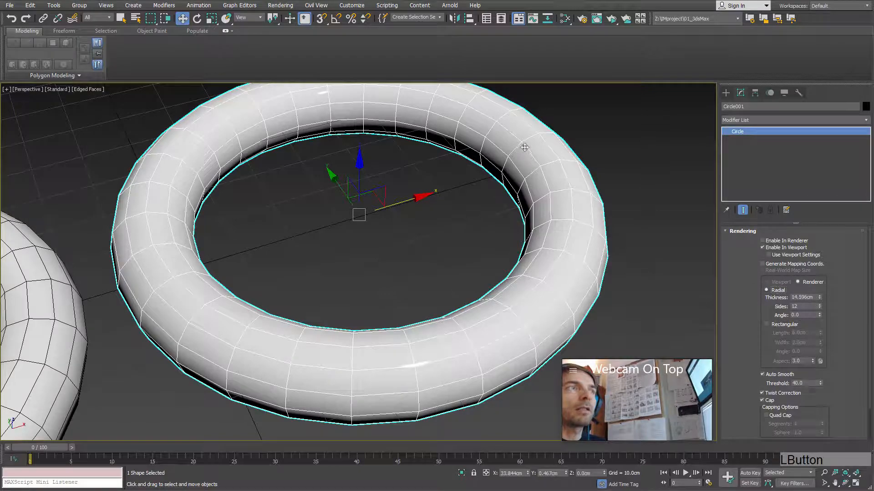
alt+middle_drag(486, 285, 447, 304)
click(776, 328)
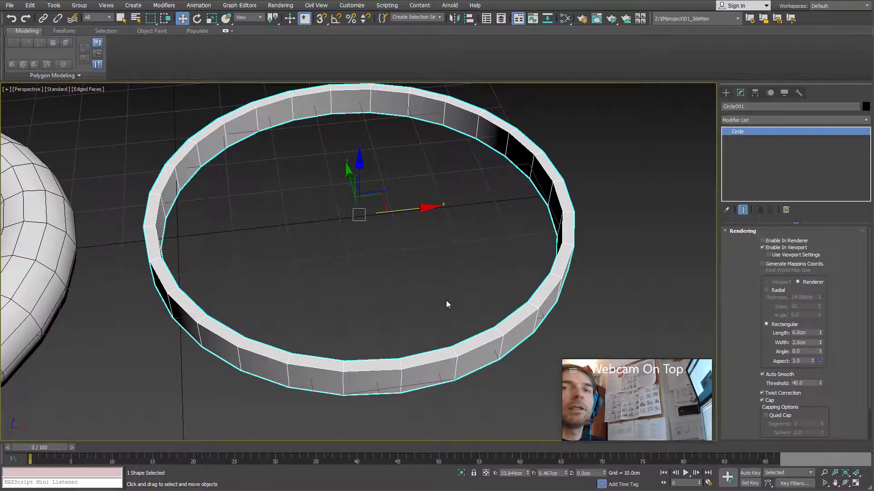
mouse_move(362, 337)
alt+middle_down()
mouse_move(412, 288)
mouse_move(415, 320)
mouse_move(346, 321)
mouse_move(359, 322)
alt+middle_up()
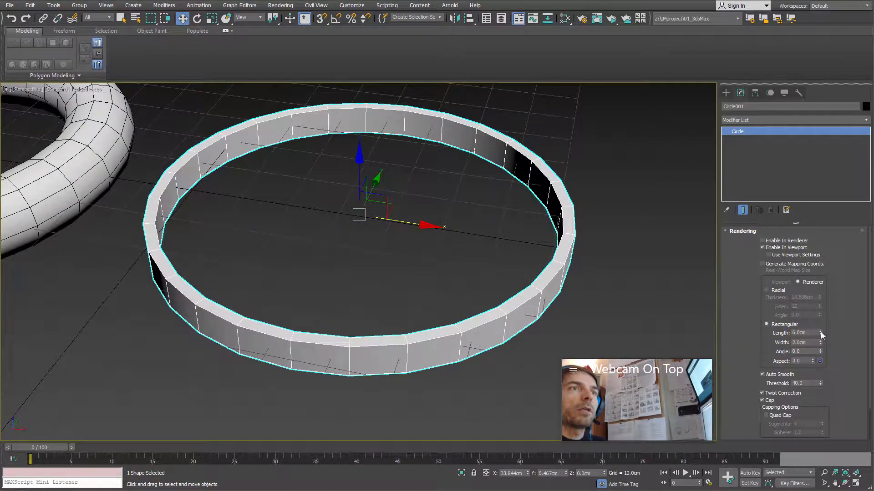
Step: Set the circle's rectangular cross-section to length 8.88 cm, width 15.4 cm and angle 39.23, and inspect the profile
drag(821, 336, 667, 40)
drag(667, 431, 818, 228)
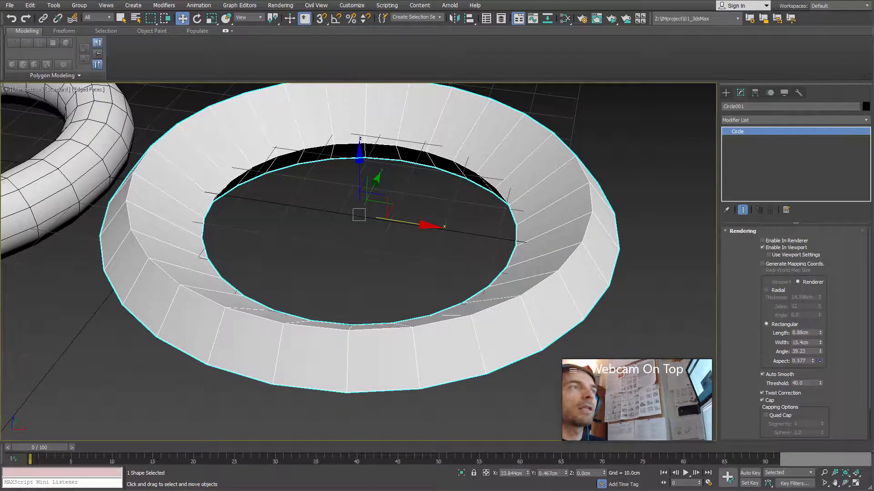
alt+middle_drag(419, 269, 505, 254)
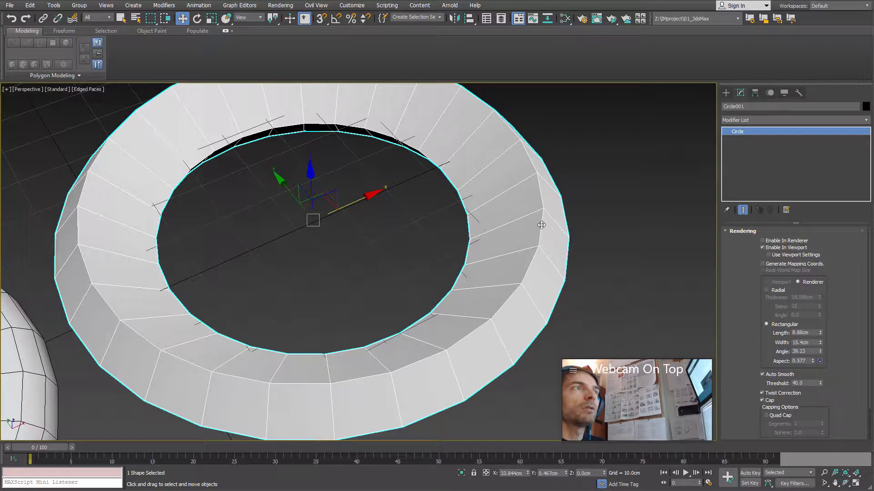
alt+middle_drag(541, 225, 551, 218)
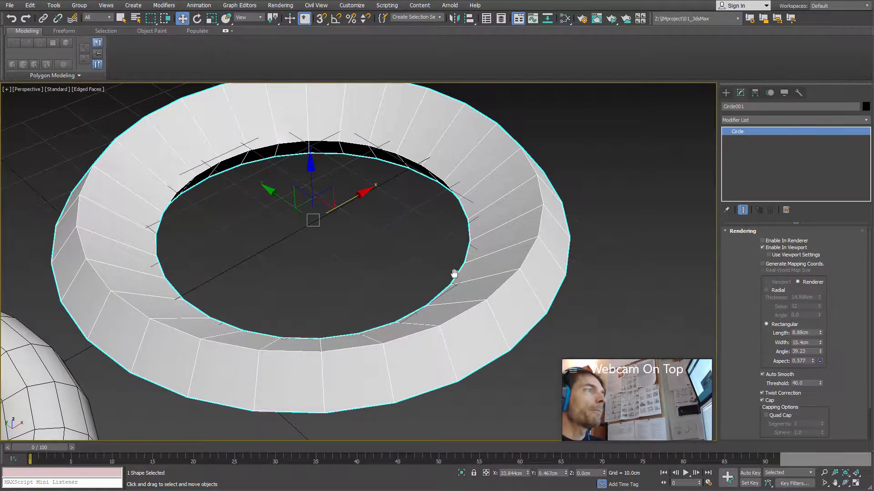
middle_drag(454, 273, 498, 251)
scroll(523, 207, up, 5)
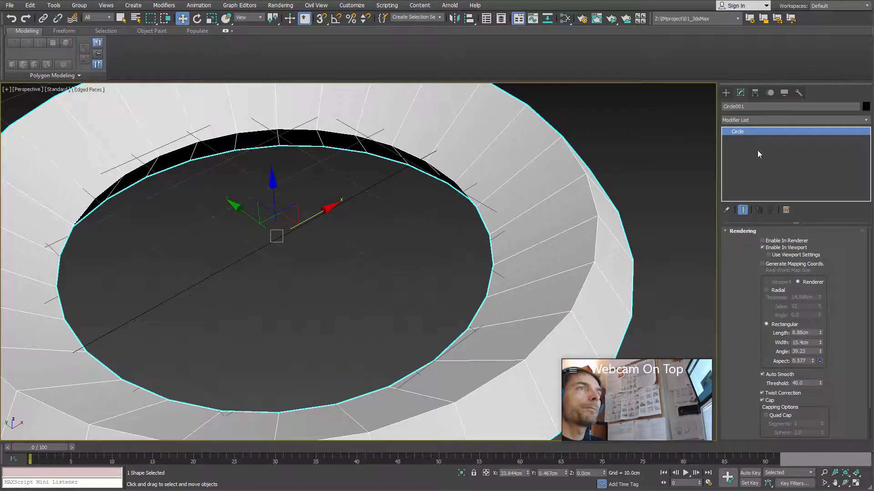
Step: Add an Edit Poly modifier on top of the original circle
click(867, 120)
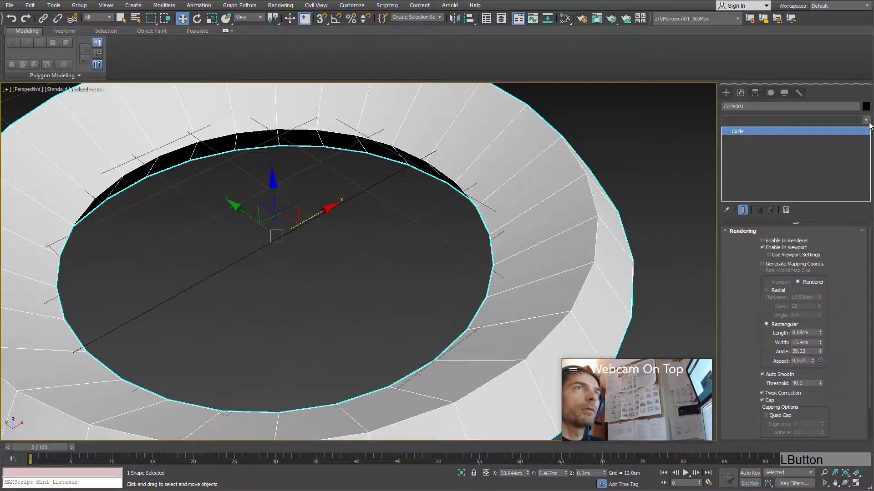
scroll(757, 182, down, 10)
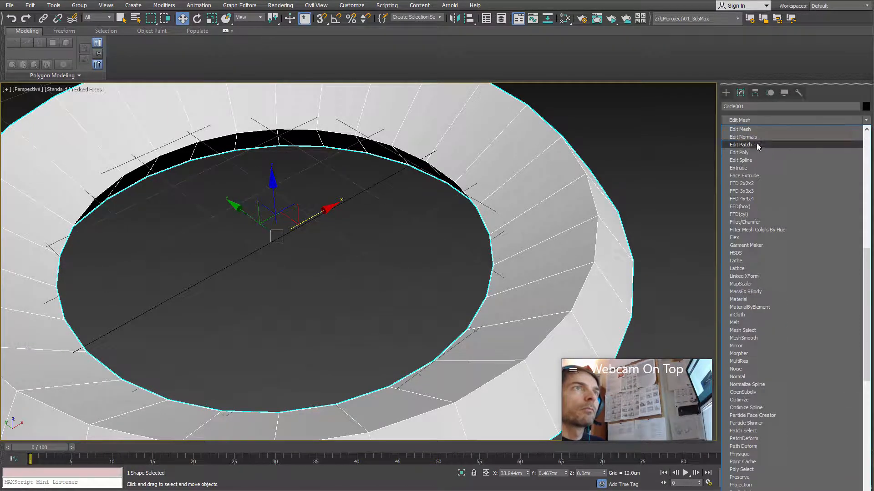
click(747, 155)
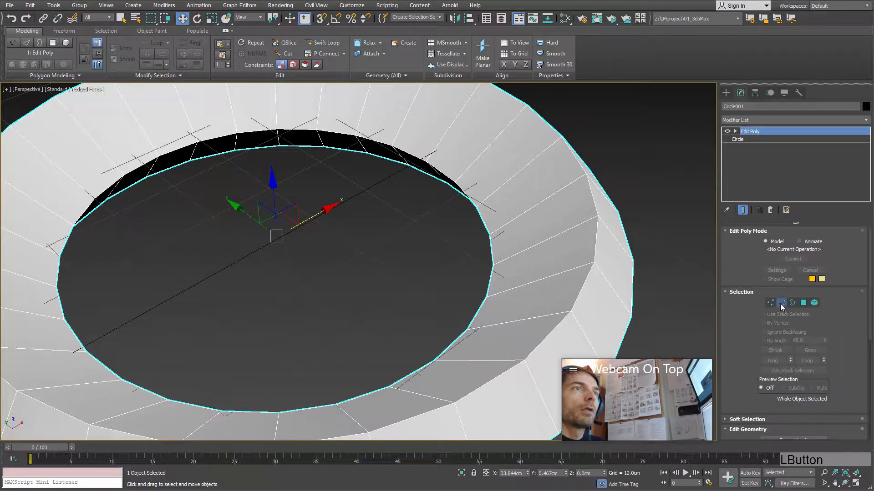
Step: Select the edge loop running around the ring's cross-section at Edge level and view it from all around
key(2)
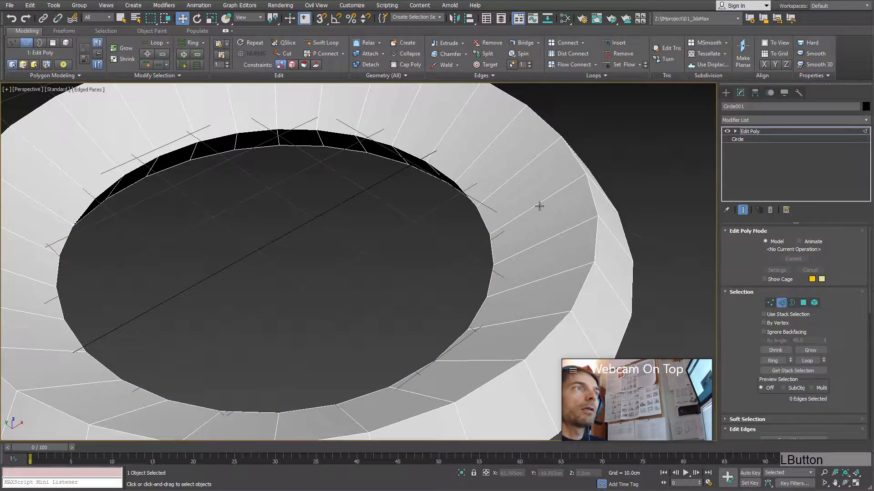
double_click(538, 202)
mouse_move(537, 202)
alt+middle_down()
mouse_move(509, 212)
mouse_move(495, 149)
mouse_move(521, 123)
mouse_move(649, 229)
mouse_move(608, 225)
mouse_move(540, 186)
alt+middle_up()
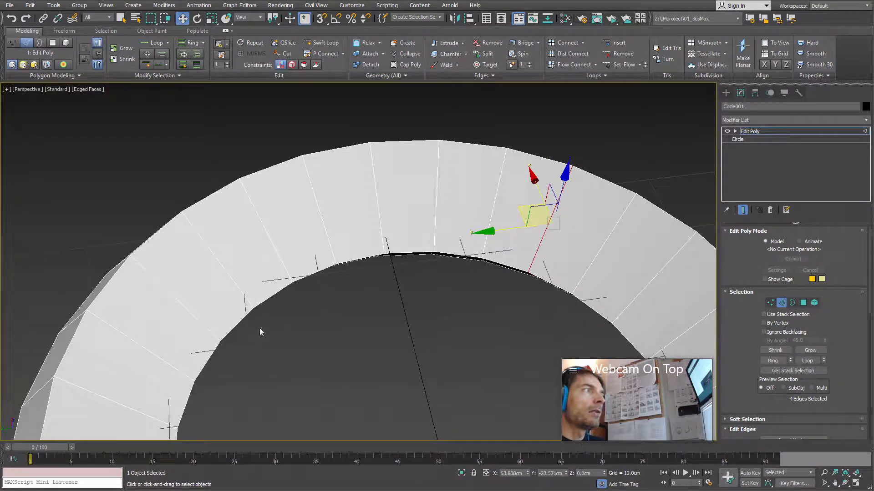
scroll(221, 220, down, 5)
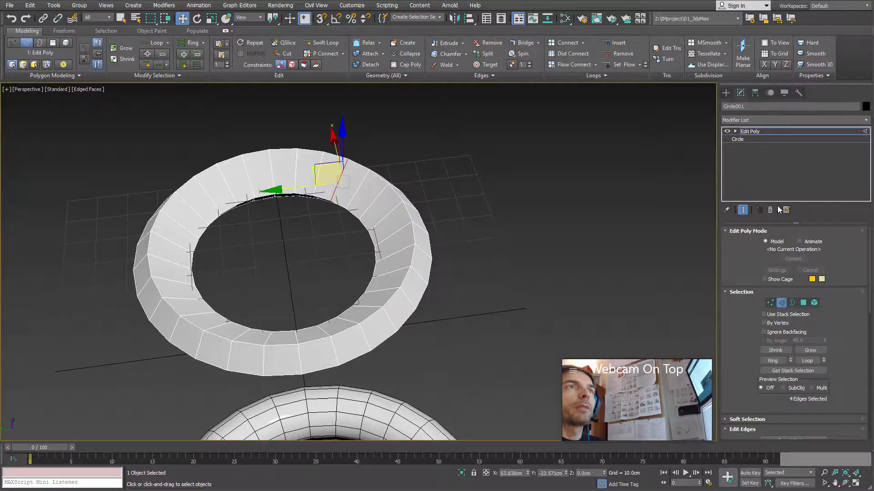
Step: Remove the Edit Poly modifier from the original circle and return to its Rendering parameters
middle_drag(323, 220, 361, 282)
scroll(361, 283, up, 3)
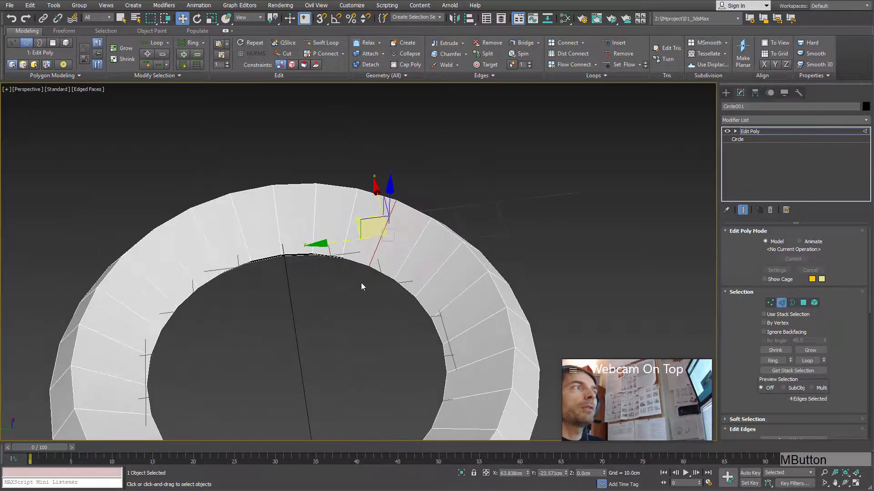
mouse_move(363, 242)
alt+middle_down()
mouse_move(373, 195)
mouse_move(370, 248)
alt+middle_up()
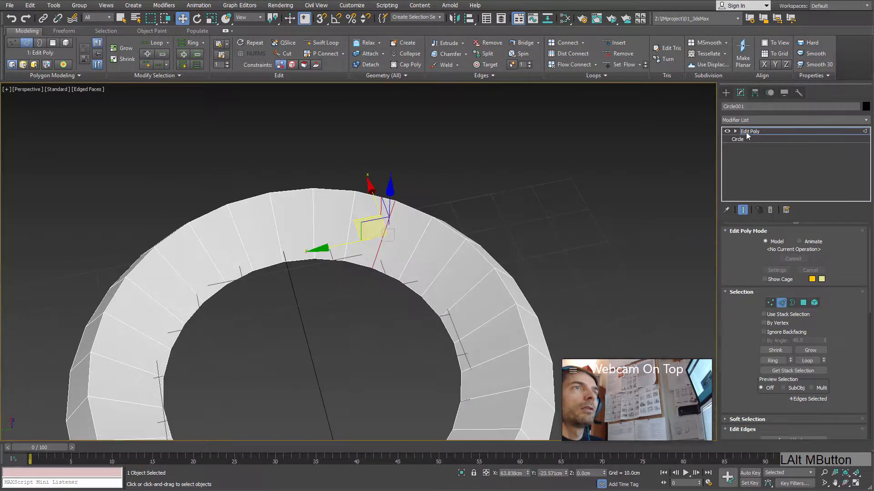
click(770, 210)
scroll(742, 271, down, 2)
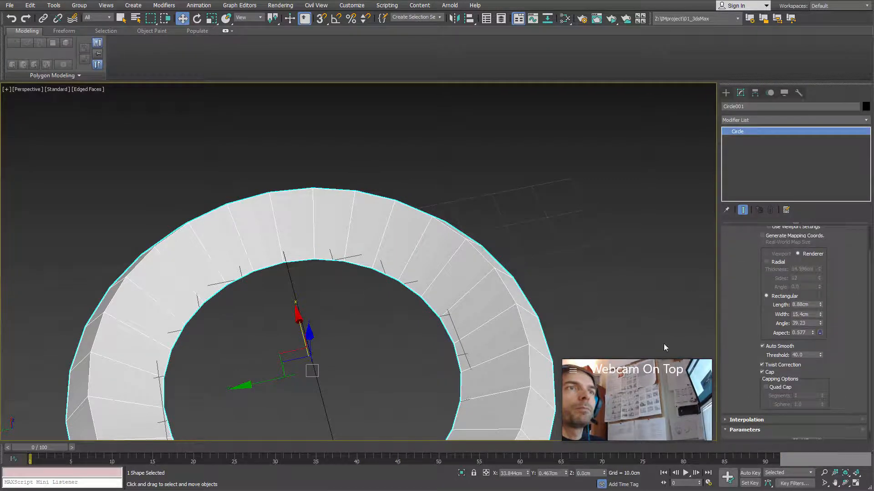
Step: Try different aspect ratios up to 1.317 on the circle's rectangular cross-section and finish by setting the aspect to 1
middle_drag(448, 314, 394, 254)
scroll(437, 245, down, 3)
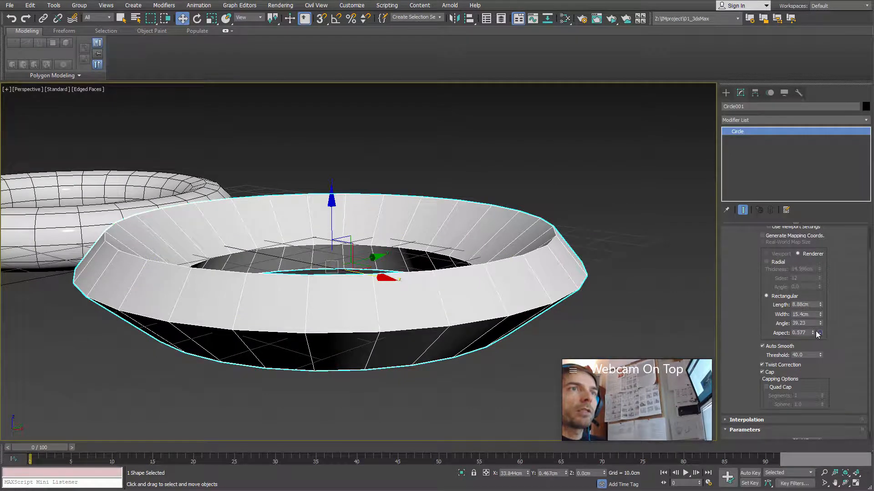
drag(818, 334, 797, 295)
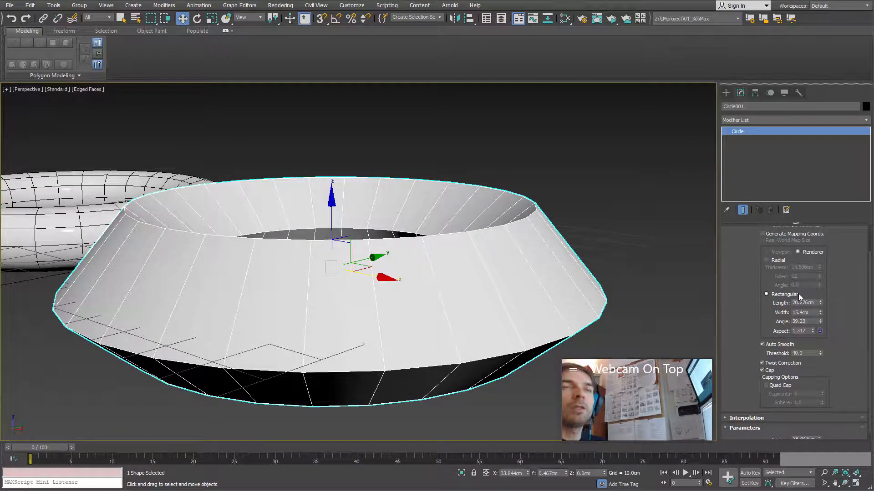
alt+middle_drag(561, 287, 677, 311)
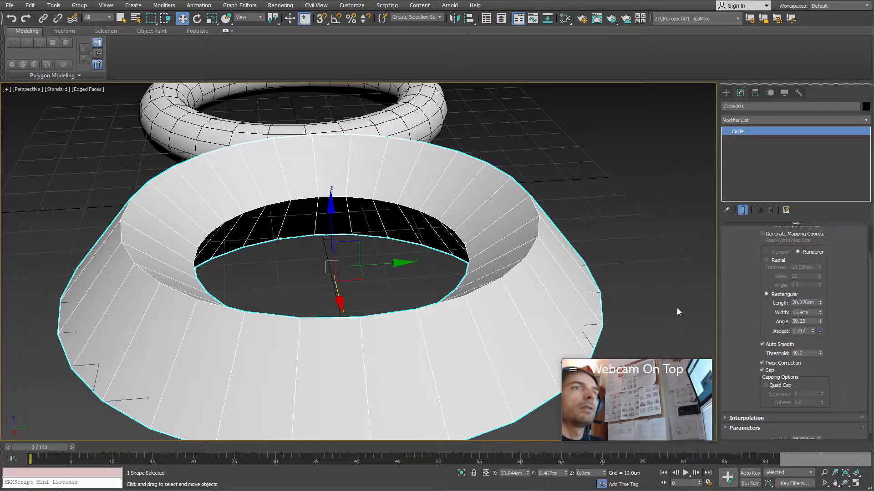
drag(812, 331, 812, 334)
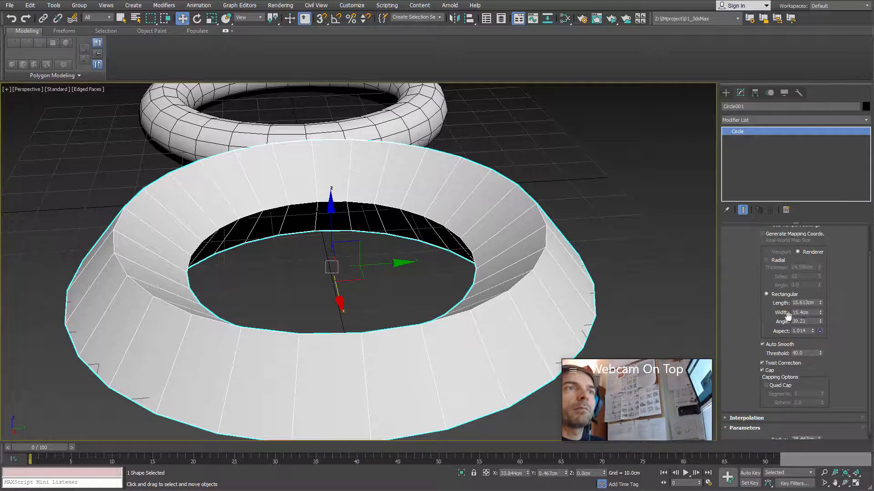
drag(819, 302, 707, 336)
text(1)
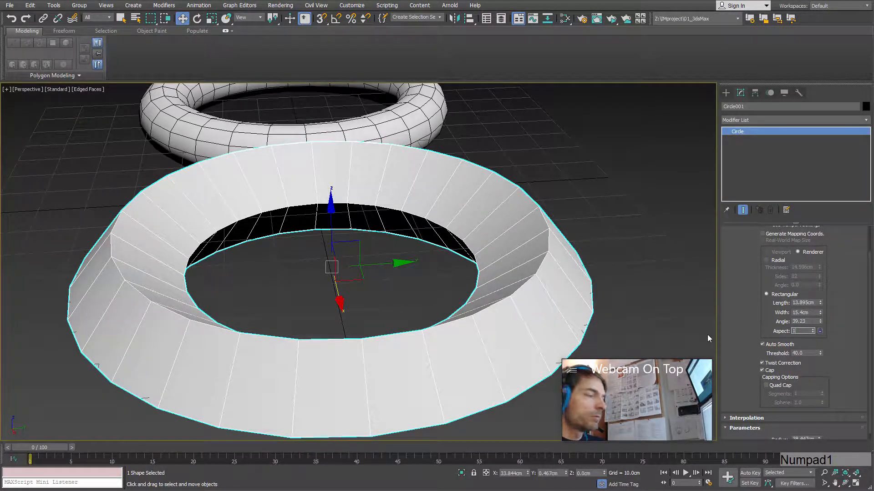
key(Tab)
Step: Reset the rectangular cross-section's angle to 0 and inspect the square-profiled ring from the side and above
alt+middle_drag(304, 395, 359, 360)
right_click(820, 323)
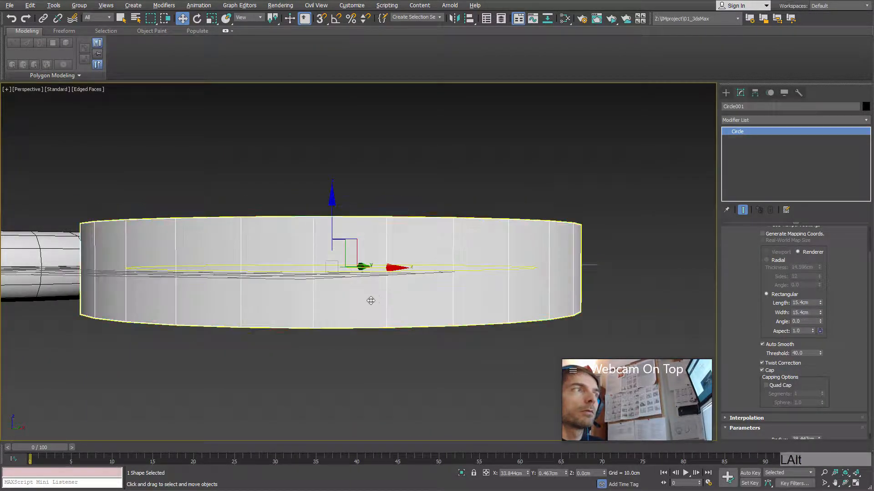
alt+middle_drag(370, 303, 328, 177)
scroll(319, 349, down, 5)
alt+middle_drag(453, 336, 398, 338)
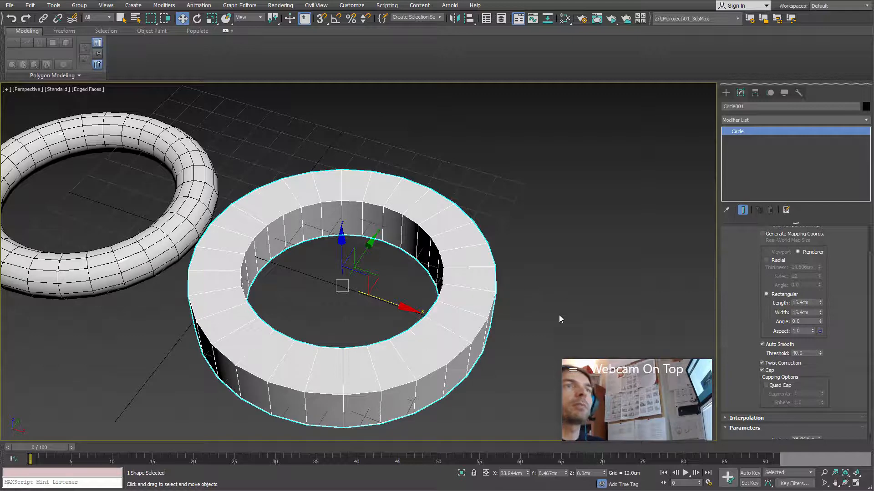
Step: Switch the circle's cross-section to Radial and set its thickness to 34.885 cm
click(762, 260)
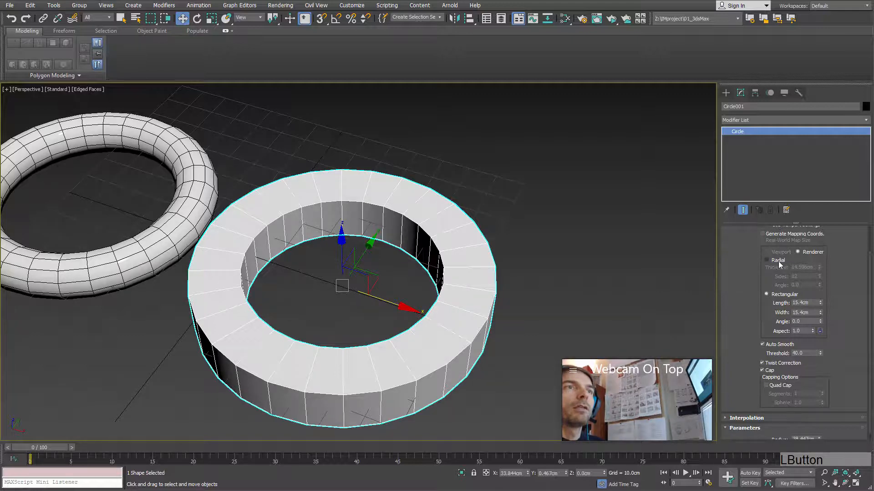
click(766, 260)
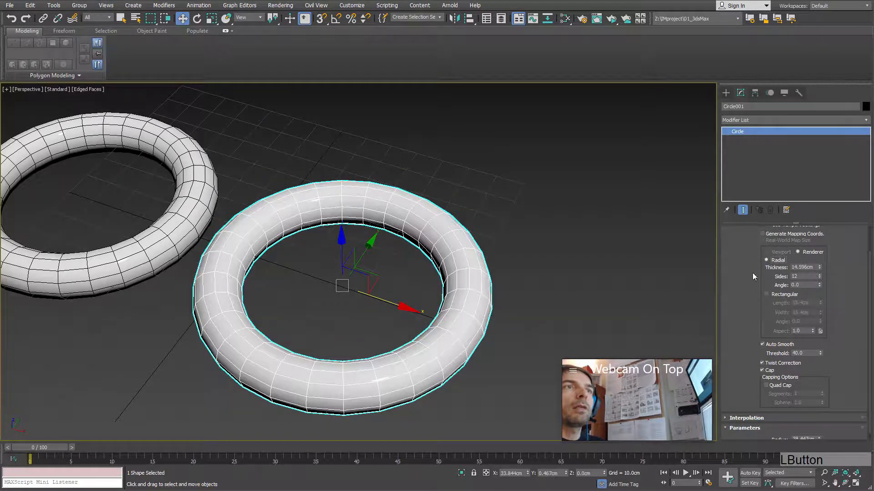
alt+middle_drag(380, 340, 455, 296)
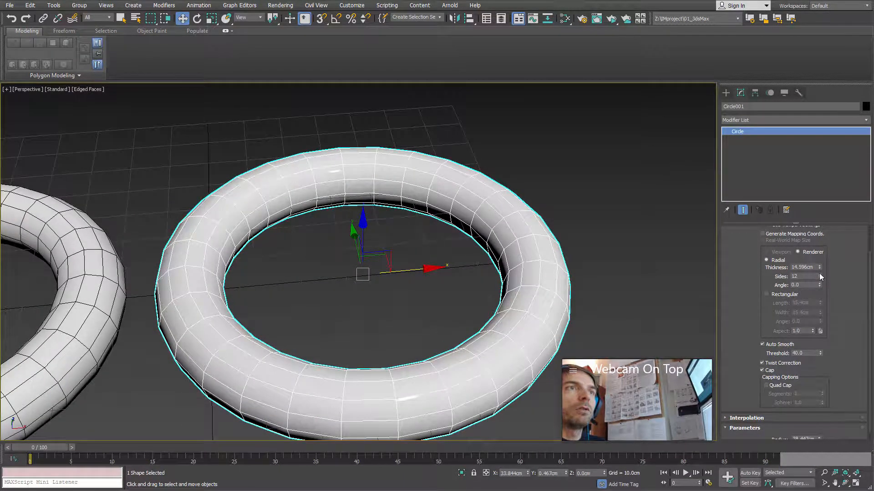
drag(820, 267, 786, 205)
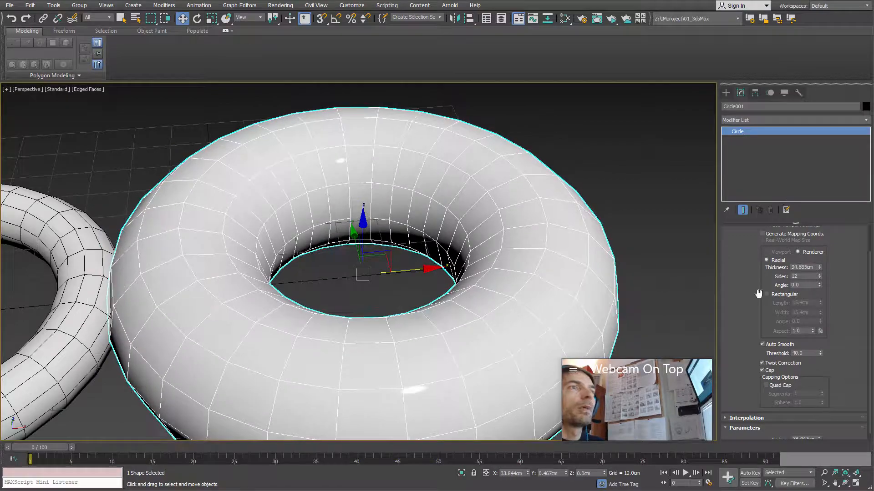
Step: Set the radial cross-section to 81 sides with an angle of -10.64
drag(820, 276, 813, 233)
alt+middle_drag(498, 279, 603, 325)
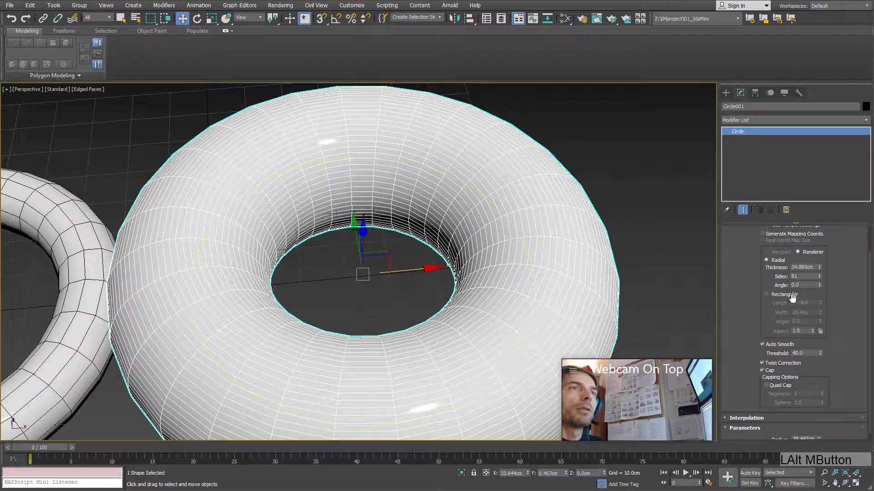
drag(820, 285, 756, 460)
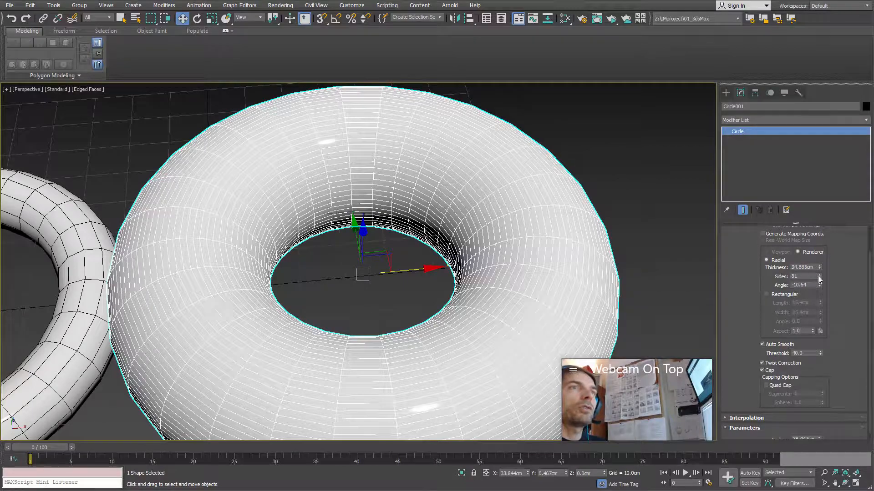
Step: Reduce the radial cross-section to 3 sides, inspect it, and raise the sides one at a time to 6
drag(819, 276, 817, 319)
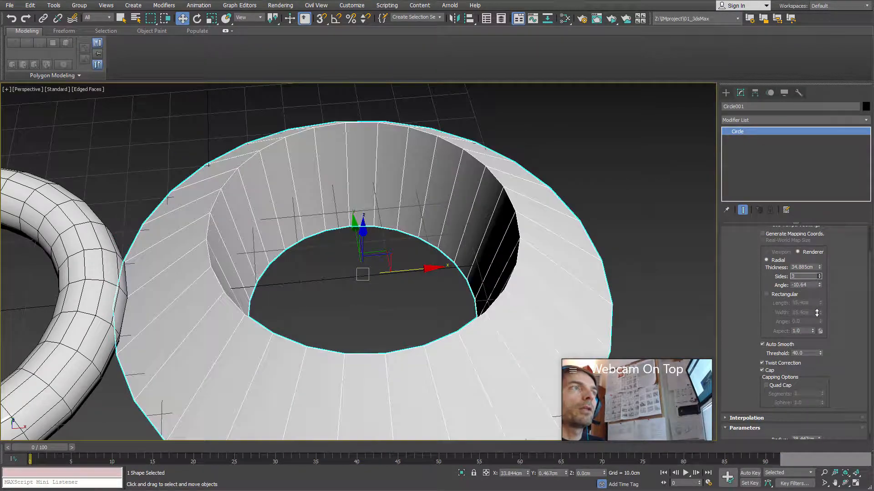
alt+middle_drag(624, 306, 514, 265)
click(820, 274)
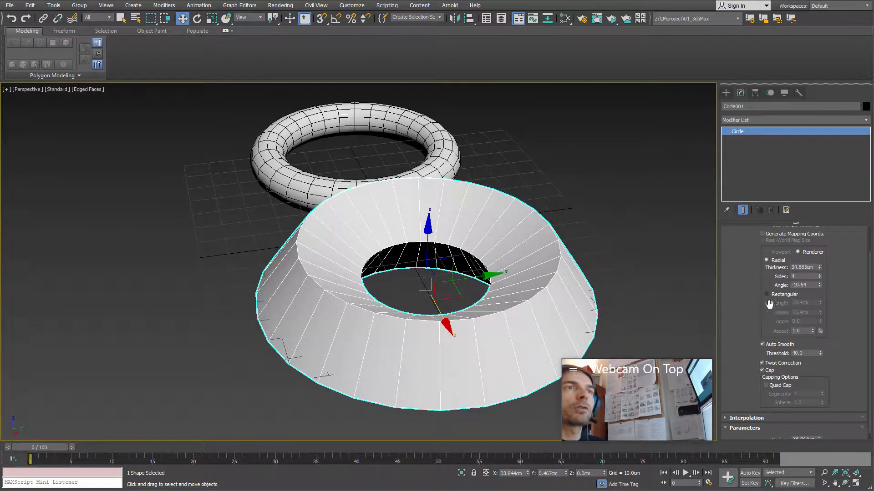
click(820, 274)
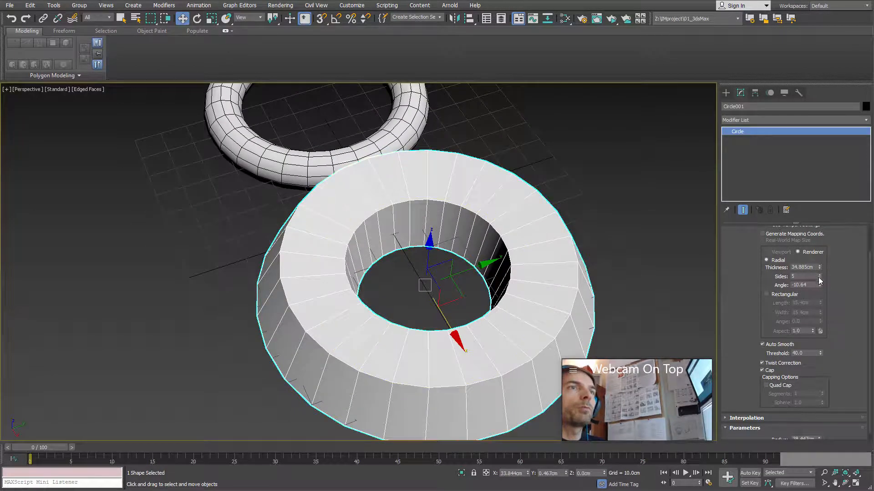
click(819, 274)
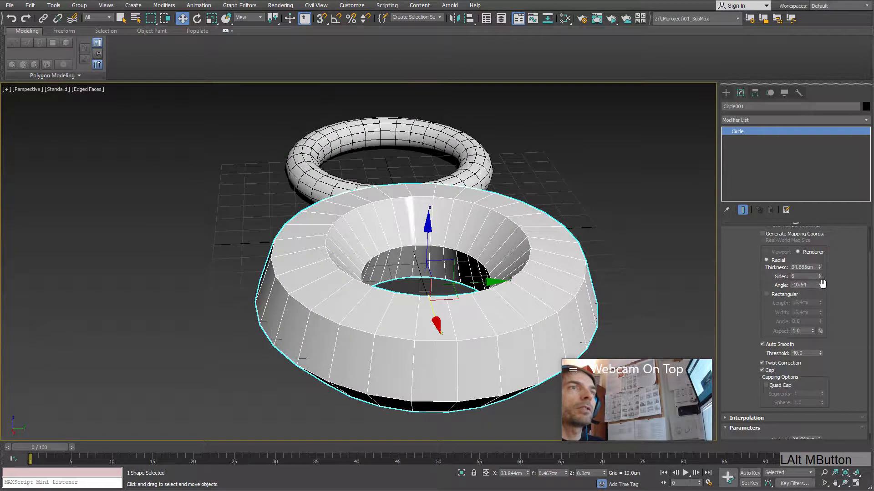
Step: Rotate the six-sided radial cross-section through various angles, leave it at -287.993, and inspect the ring
drag(820, 283, 819, 257)
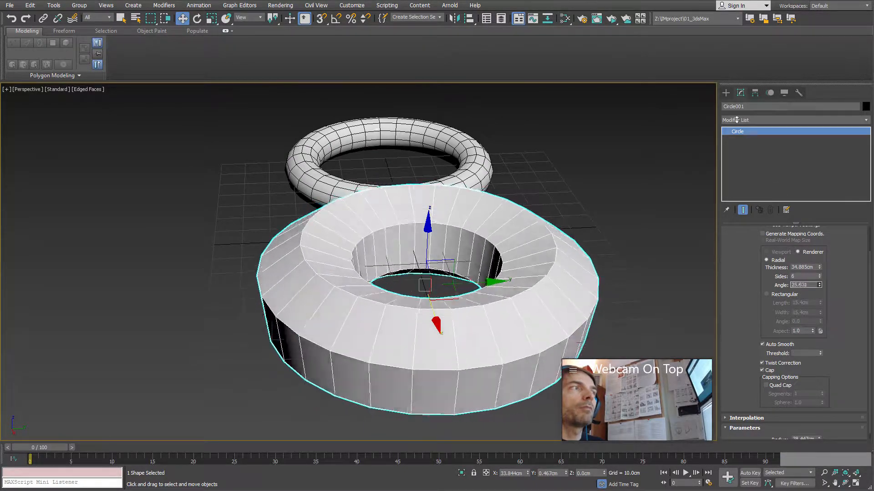
drag(737, 120, 797, 450)
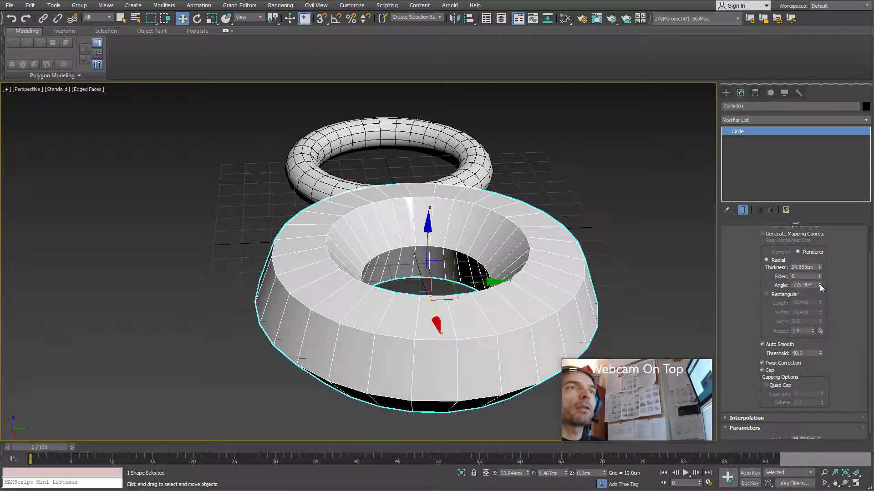
drag(820, 285, 813, 304)
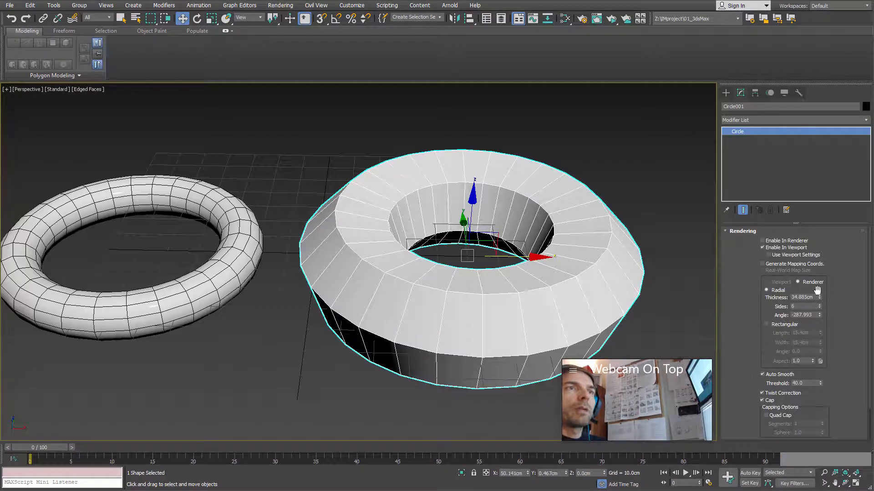
middle_drag(457, 294, 411, 291)
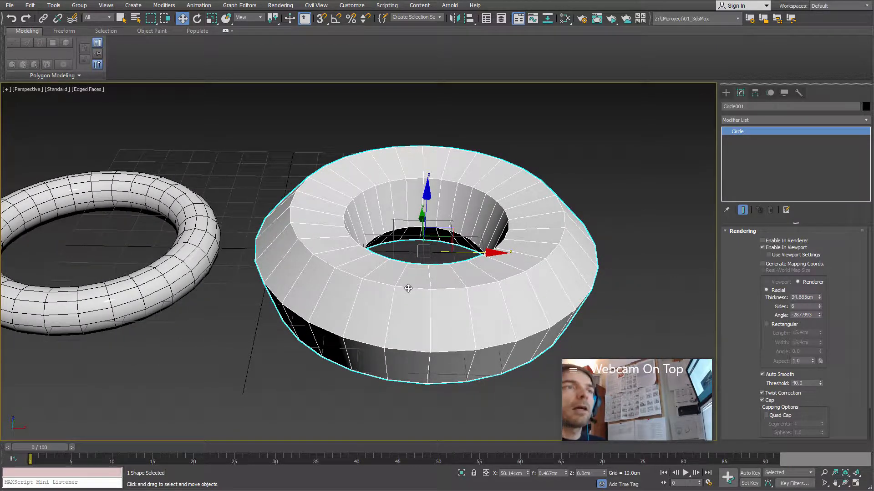
mouse_move(737, 307)
mouse_down()
mouse_move(738, 288)
mouse_move(738, 301)
mouse_up()
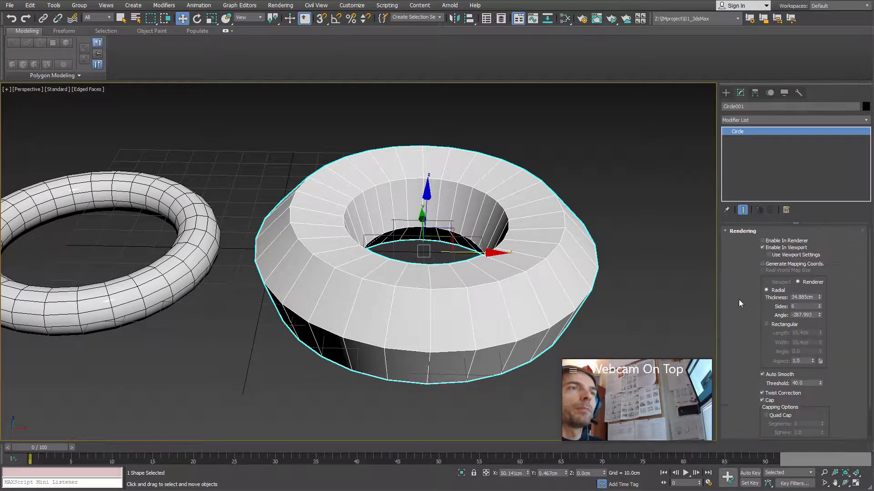
scroll(746, 292, down, 3)
alt+middle_drag(457, 295, 429, 262)
scroll(747, 283, up, 3)
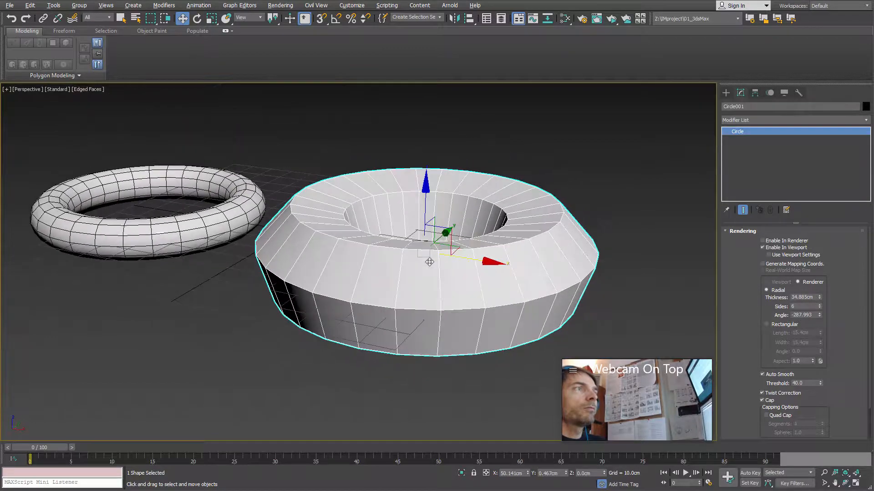
Step: Create a Torus primitive beside the converted Editable Poly ring, with a Radius 1 of about 31.6 cm
click(210, 255)
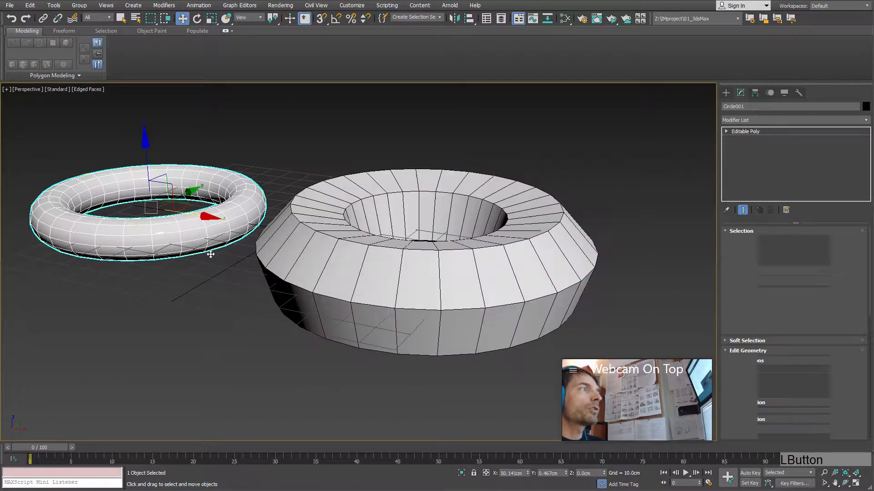
alt+middle_drag(210, 254, 387, 284)
click(726, 93)
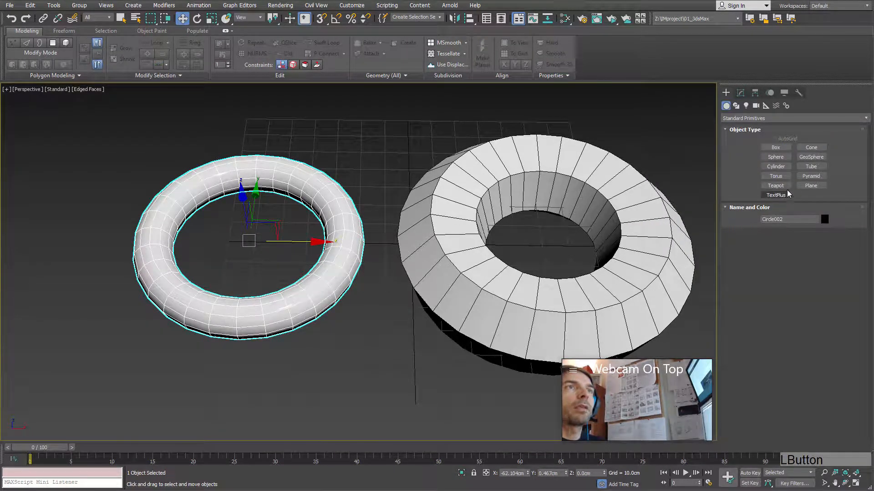
click(777, 178)
middle_drag(345, 241, 556, 211)
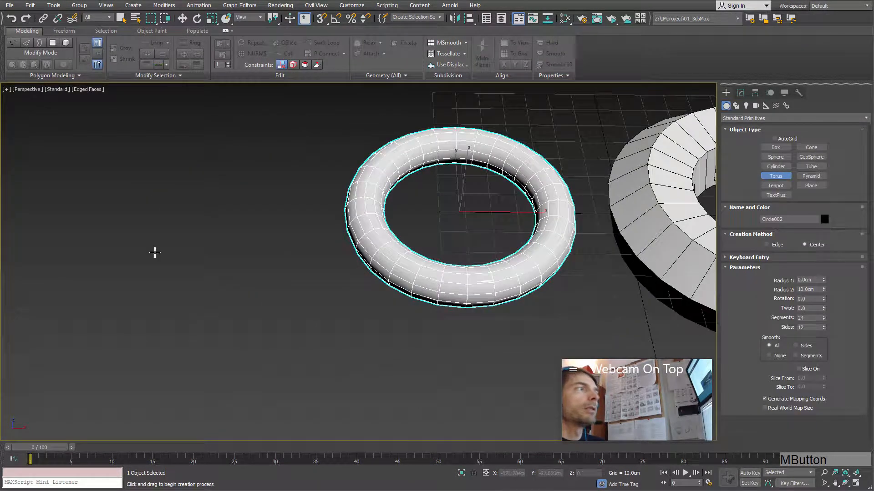
drag(158, 258, 232, 307)
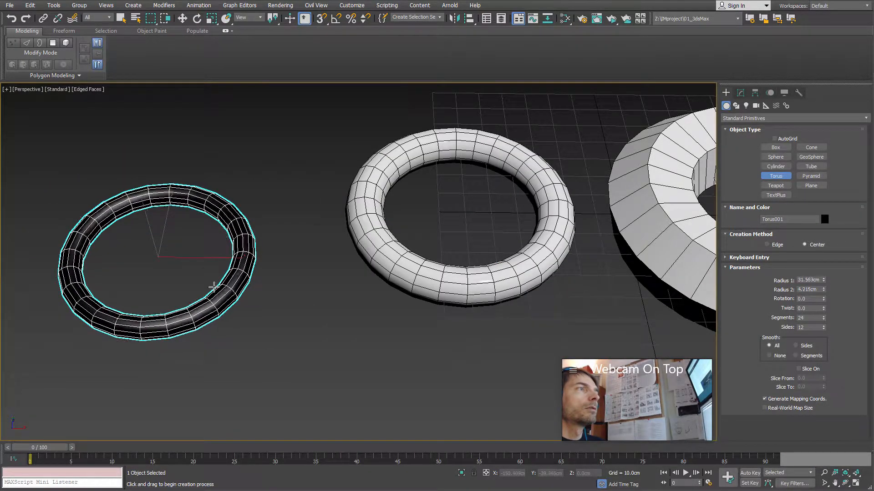
click(214, 282)
middle_drag(282, 288, 336, 279)
right_click(334, 269)
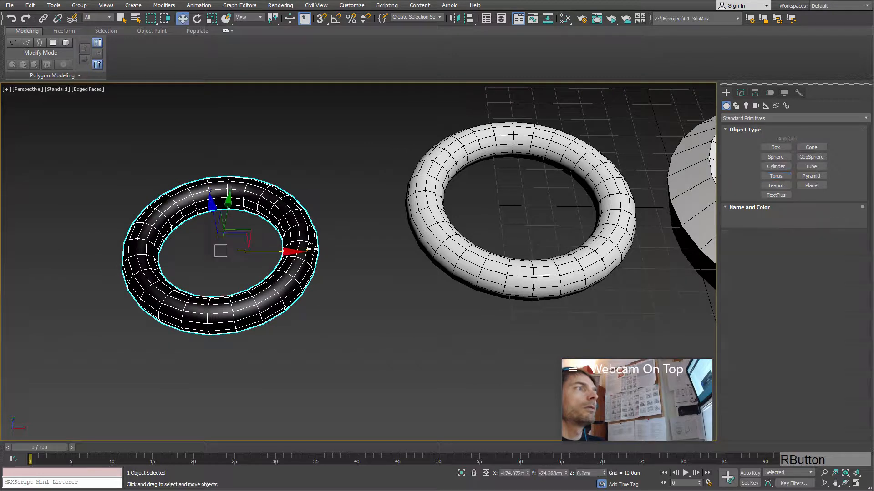
Step: Assign the existing Lambert material, Material #25, to the new torus and close the material editor
alt+middle_drag(313, 250, 346, 290)
middle_drag(346, 290, 322, 272)
middle_drag(363, 308, 280, 271)
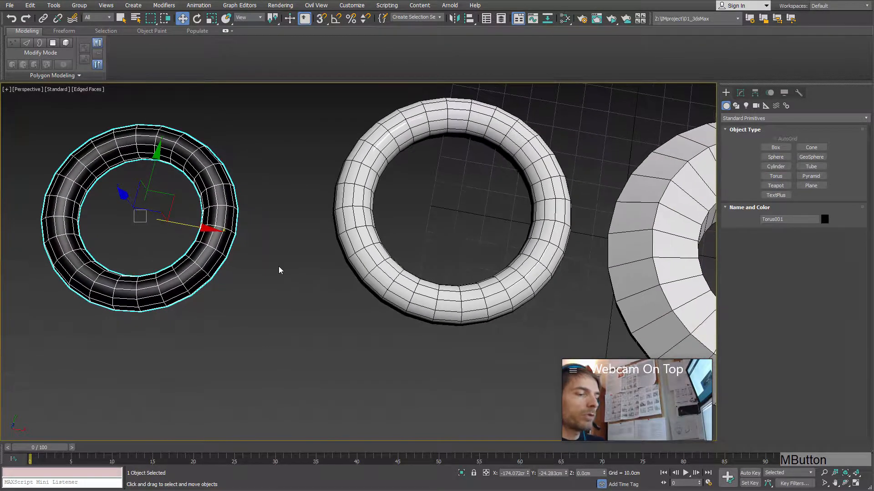
key(m)
right_click(358, 237)
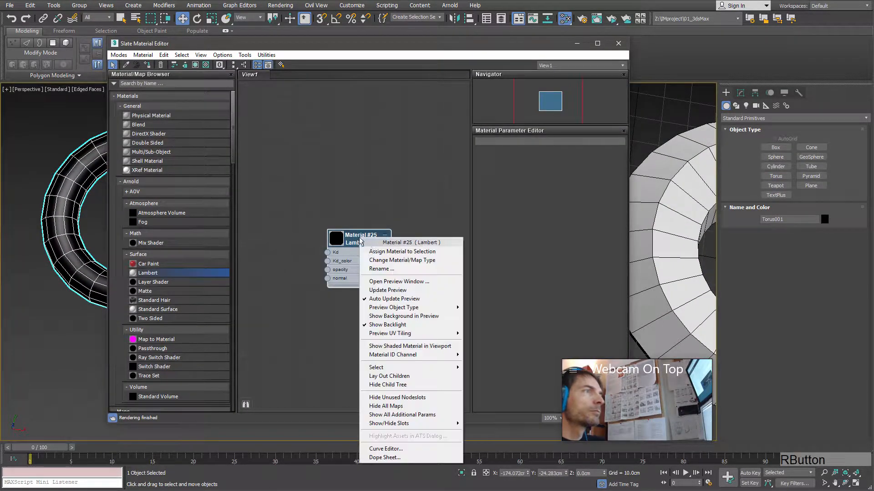
click(396, 252)
click(618, 44)
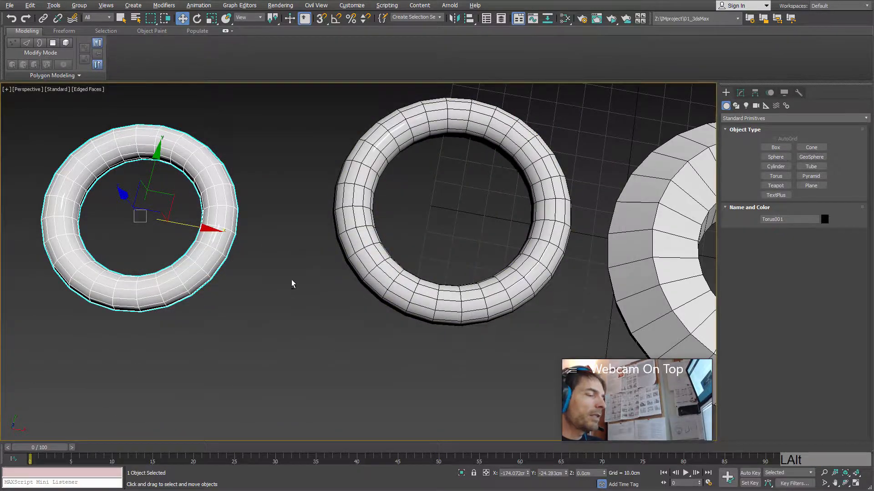
Step: Select the converted Editable Poly ring and compare its shape with the new torus
alt+middle_drag(293, 284, 397, 252)
click(386, 231)
middle_drag(490, 198, 465, 207)
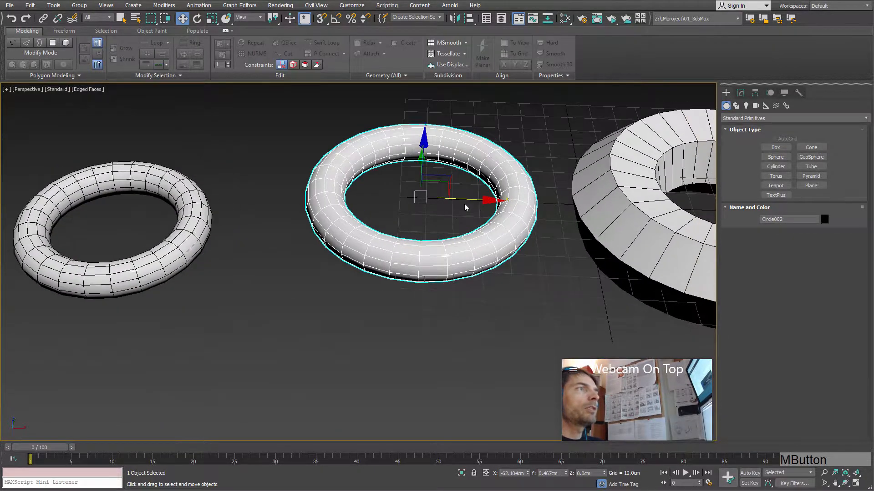
Step: Move the converted Editable Poly ring along X to about -82.5 cm, closer to the torus, and nudge the torus beside it
drag(476, 200, 425, 198)
middle_drag(196, 287, 293, 289)
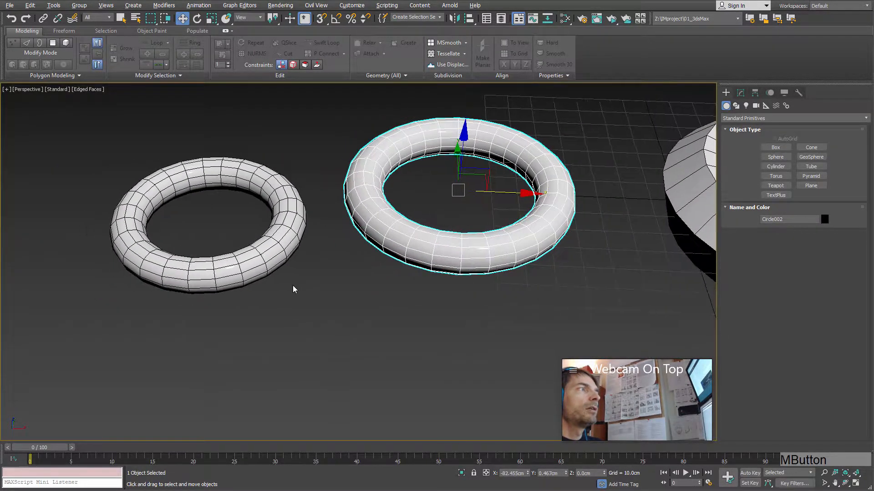
click(261, 262)
drag(258, 223, 244, 235)
alt+middle_drag(390, 241, 397, 248)
click(359, 243)
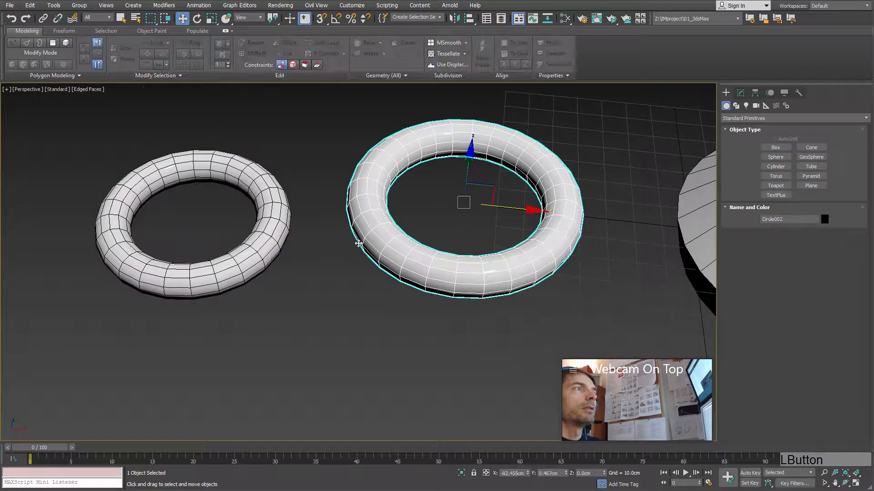
Step: Convert the torus primitive to an Editable Poly
click(243, 249)
click(244, 249)
right_click(254, 250)
mouse_move(286, 350)
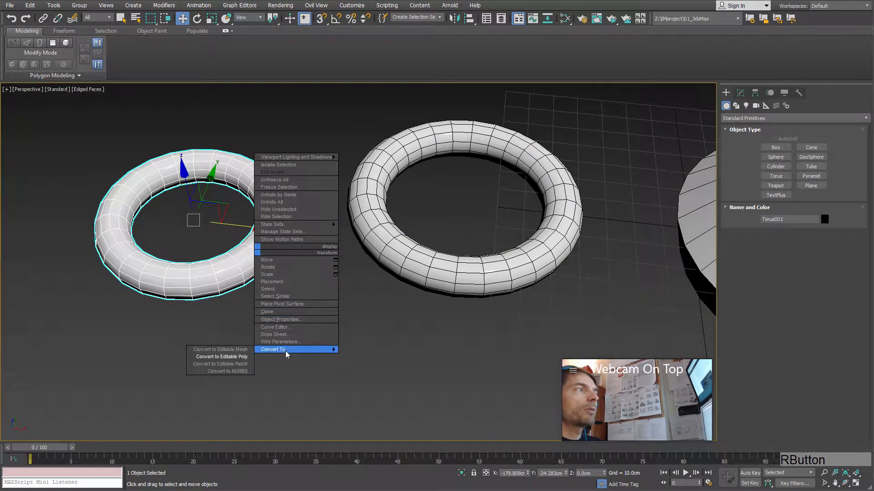
click(249, 357)
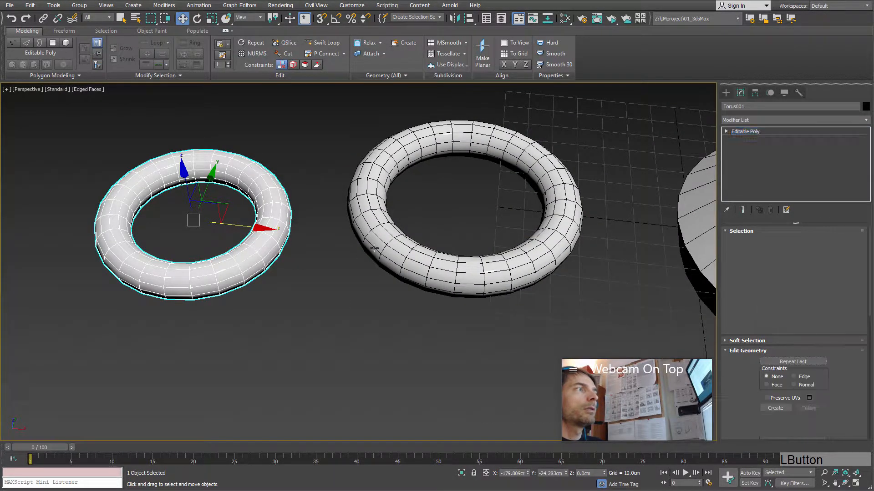
Step: Select the ring made from the circle spline, compare it with the converted torus, and examine its Editable Poly sub-object levels and settings
click(403, 258)
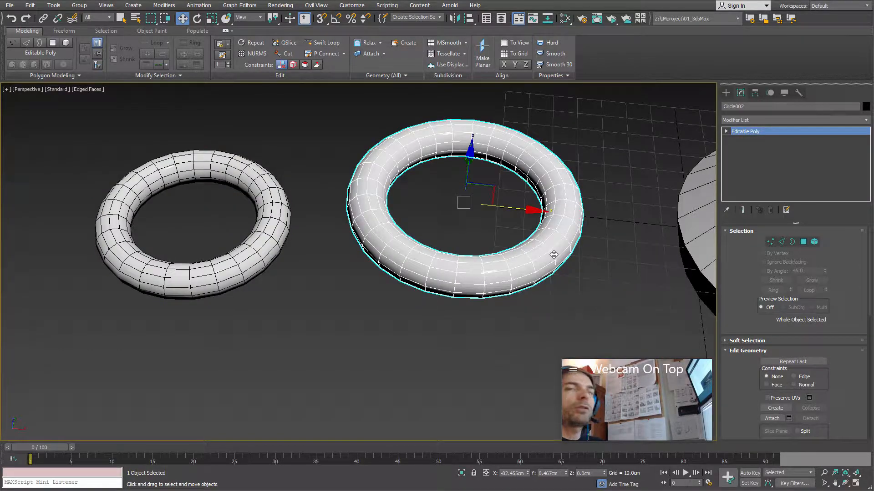
alt+middle_drag(375, 243, 379, 223)
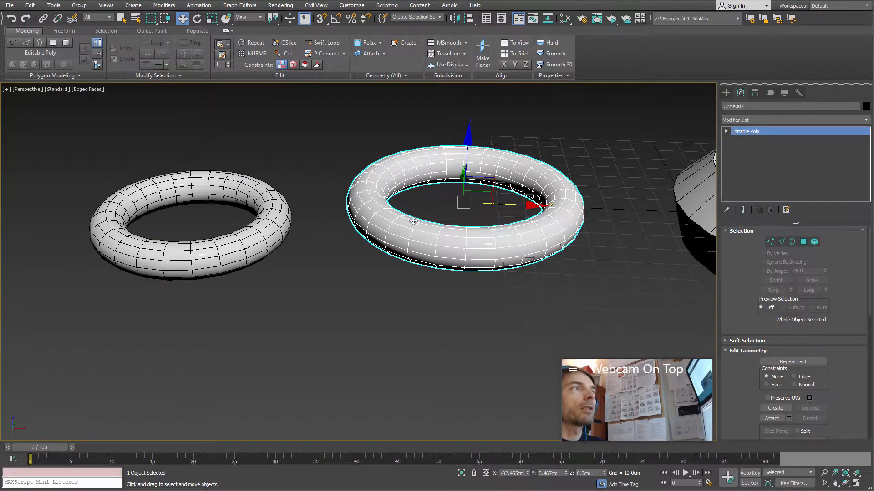
alt+middle_drag(414, 221, 416, 243)
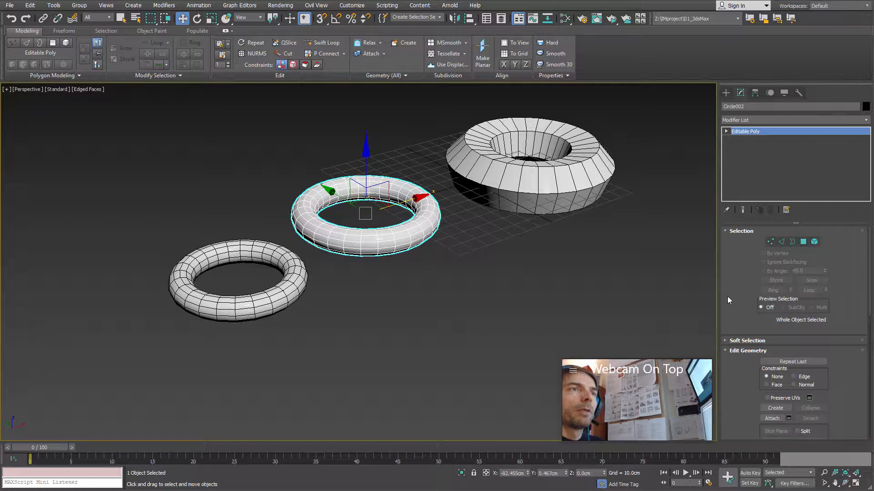
scroll(727, 296, down, 1)
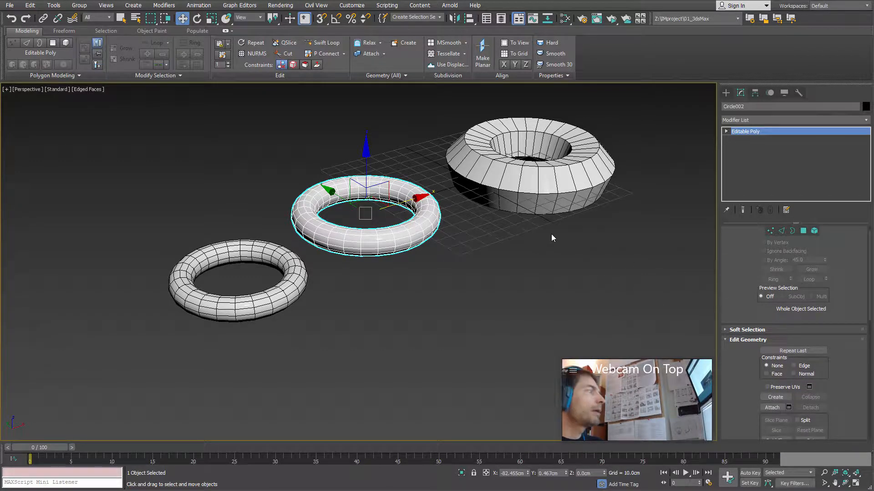
mouse_move(539, 239)
alt+middle_down()
mouse_move(515, 245)
mouse_move(548, 246)
mouse_move(536, 236)
alt+middle_up()
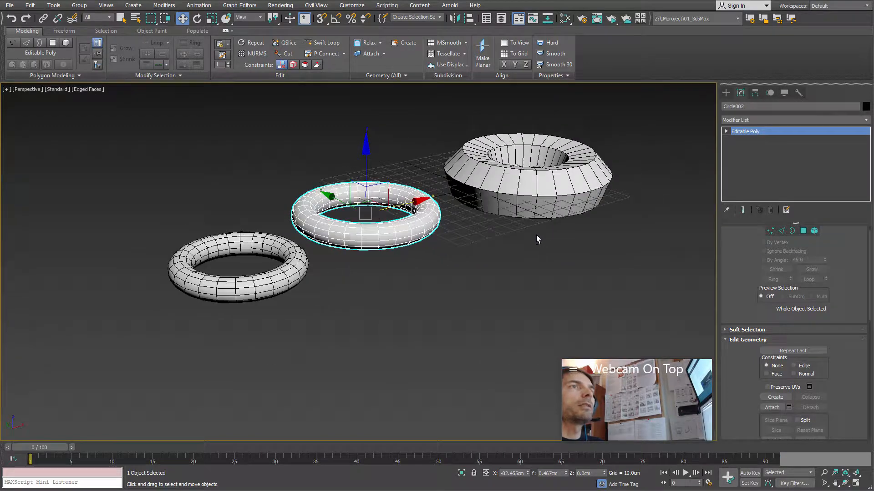
click(726, 132)
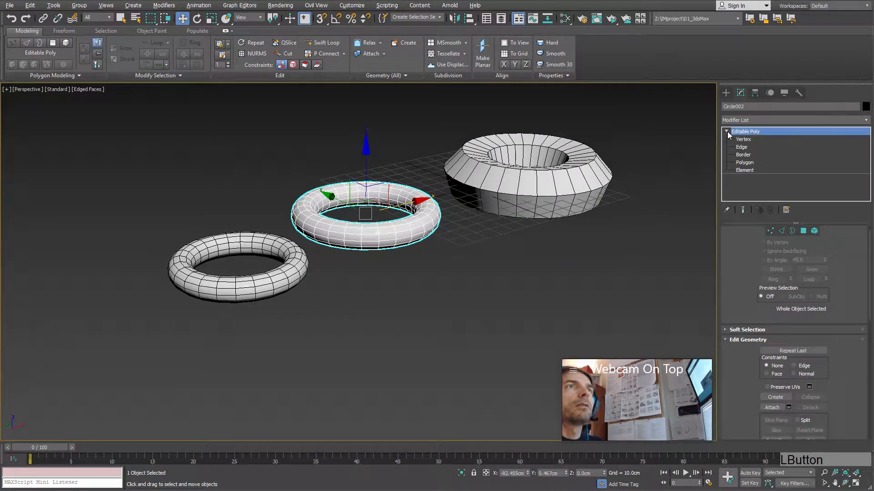
click(726, 131)
drag(742, 257, 751, 310)
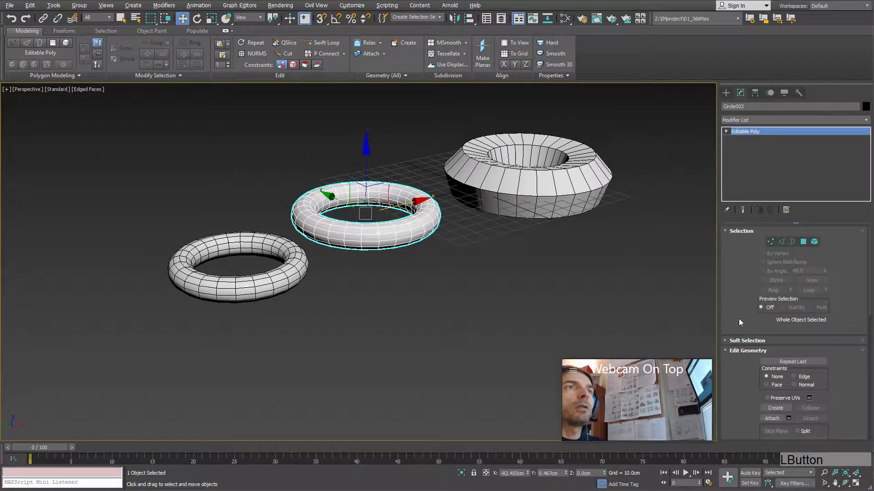
scroll(739, 319, down, 2)
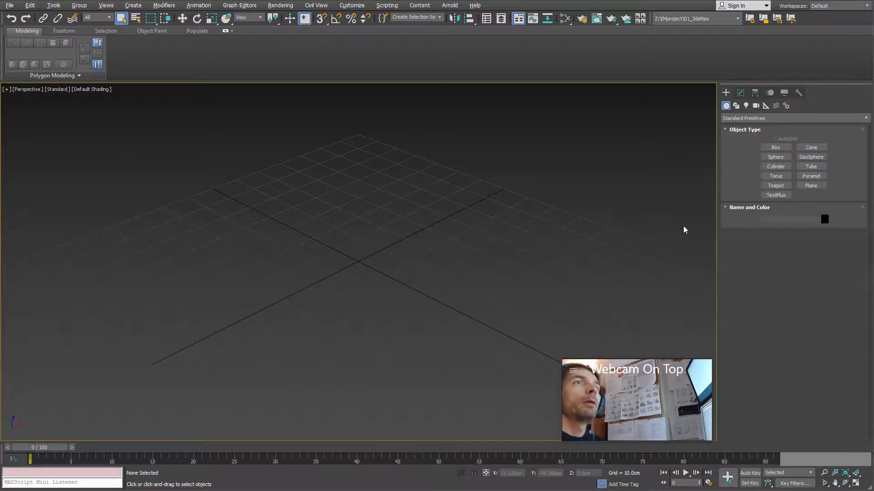
Step: Draw a rectangle spline on the grid, about 48.3 cm long and 41.7 cm wide
click(736, 106)
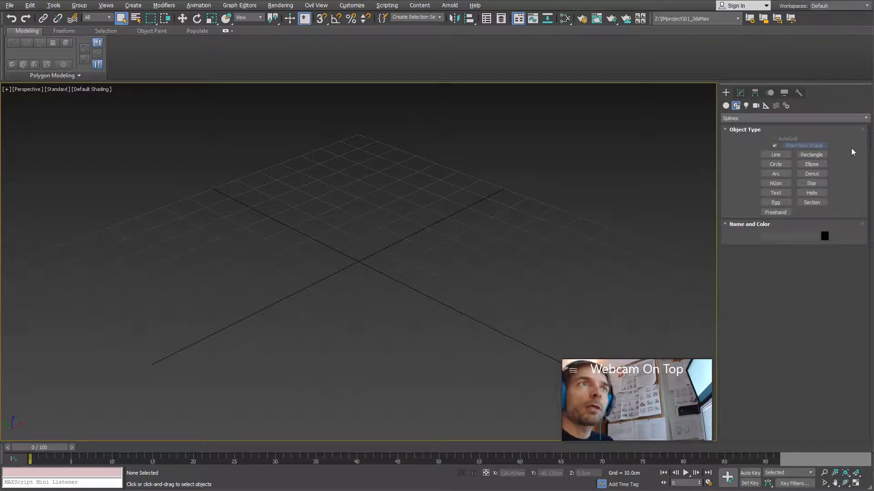
click(811, 154)
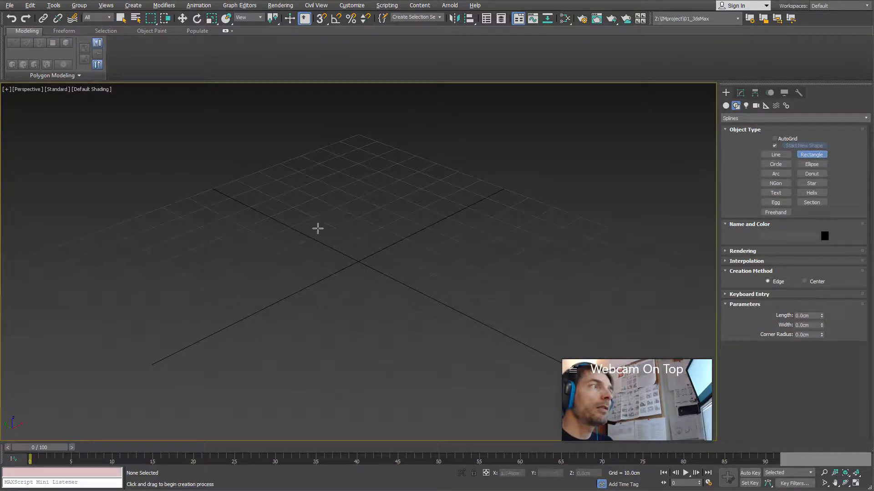
drag(318, 228, 311, 342)
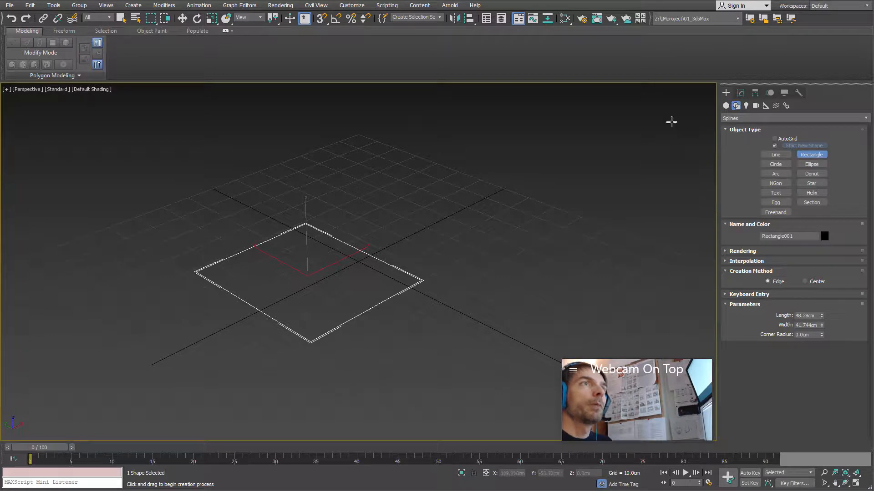
middle_drag(363, 257, 398, 253)
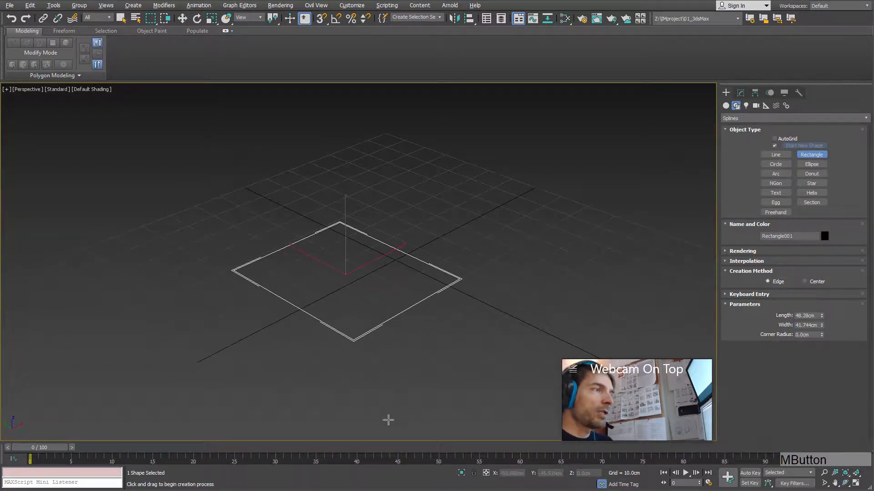
Step: Center the rectangle on the origin by zeroing its X and Y position, and hide its selection brackets
key(w)
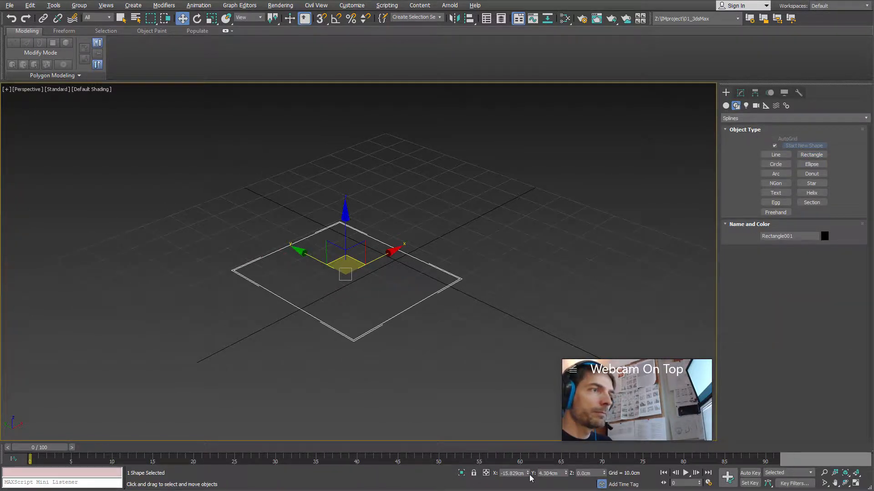
right_click(527, 473)
right_click(566, 474)
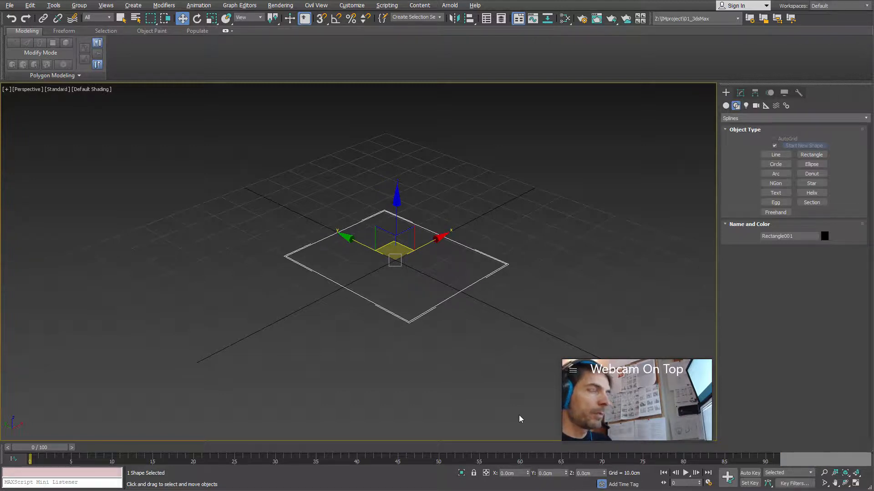
key(j)
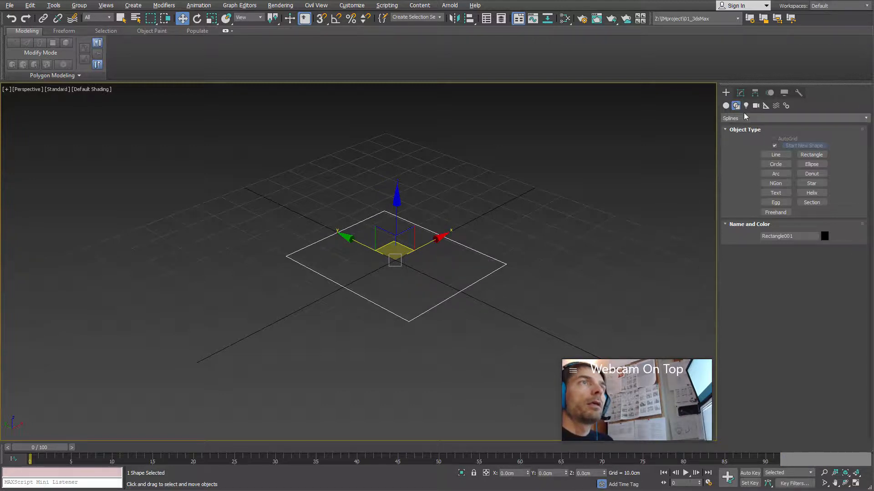
Step: Apply an Extrude modifier to the rectangle with an amount of 33.5 cm
click(741, 93)
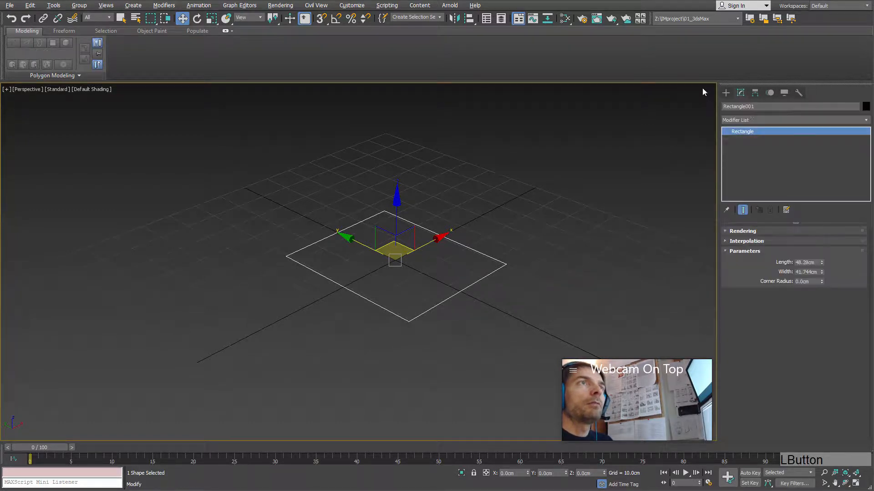
click(866, 120)
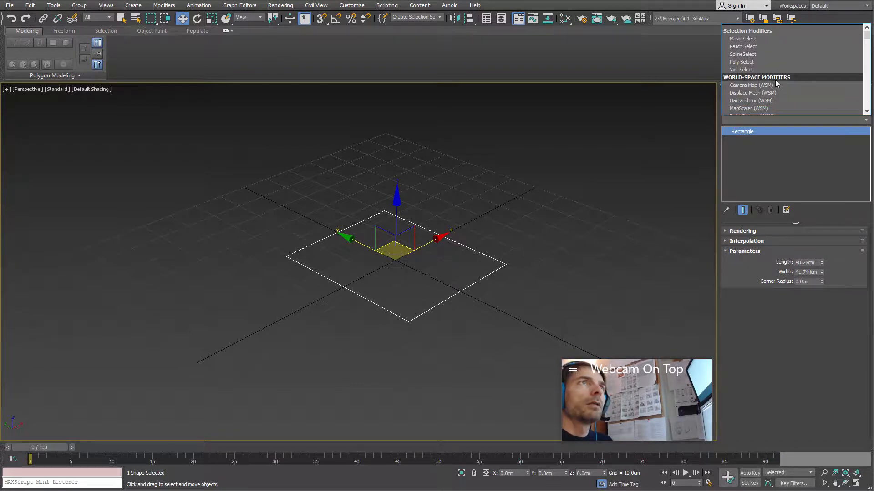
key(e)
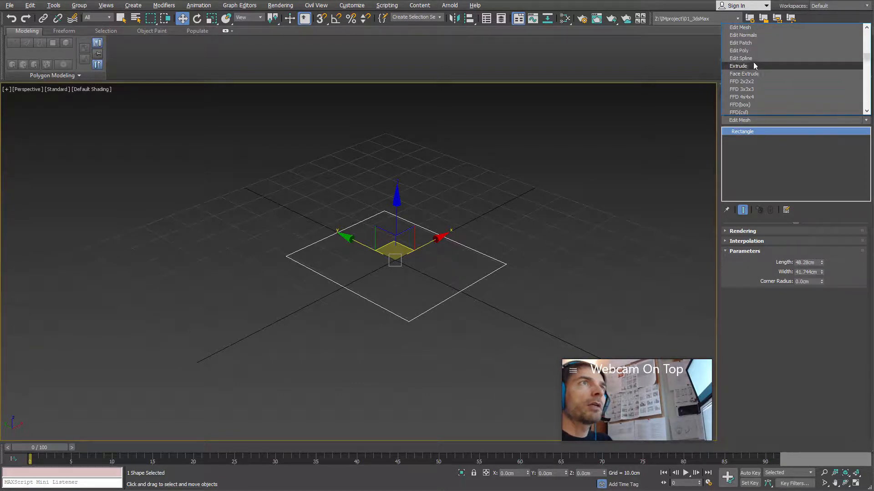
click(739, 66)
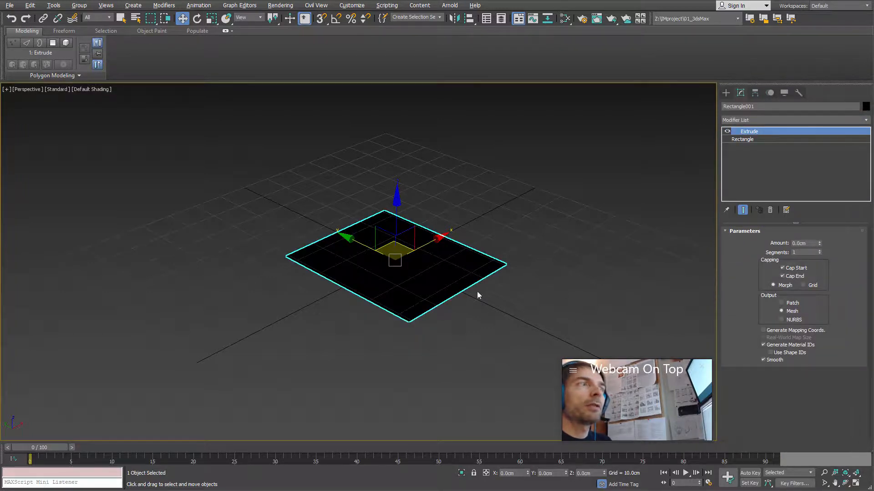
alt+middle_drag(421, 283, 586, 281)
alt+middle_drag(492, 290, 362, 304)
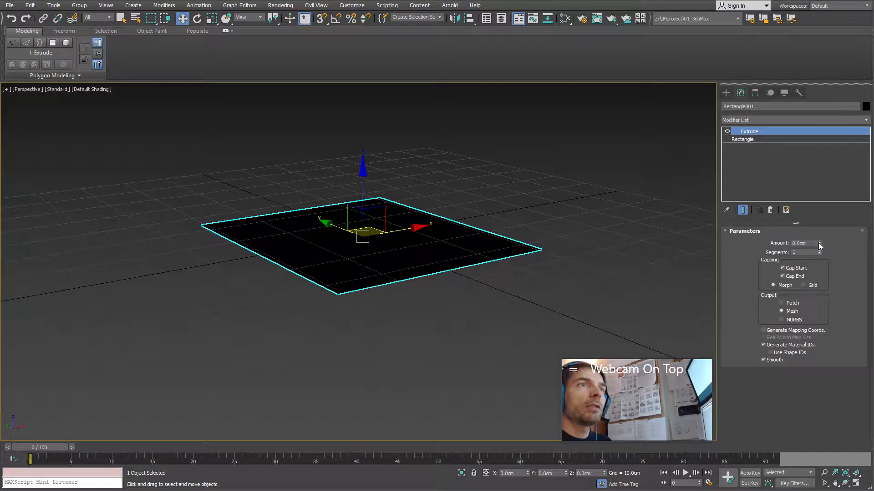
drag(818, 242, 818, 214)
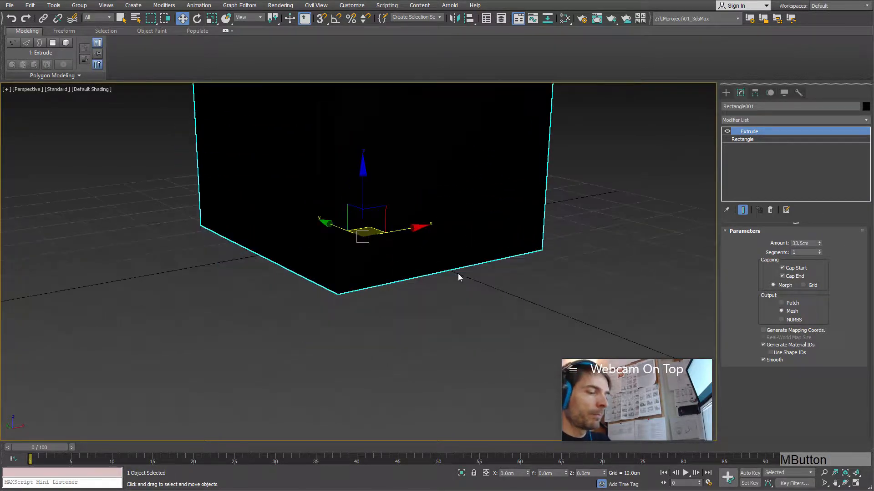
Step: Create a Lambert material, assign it to the extruded rectangle, and close the material editor
key(m)
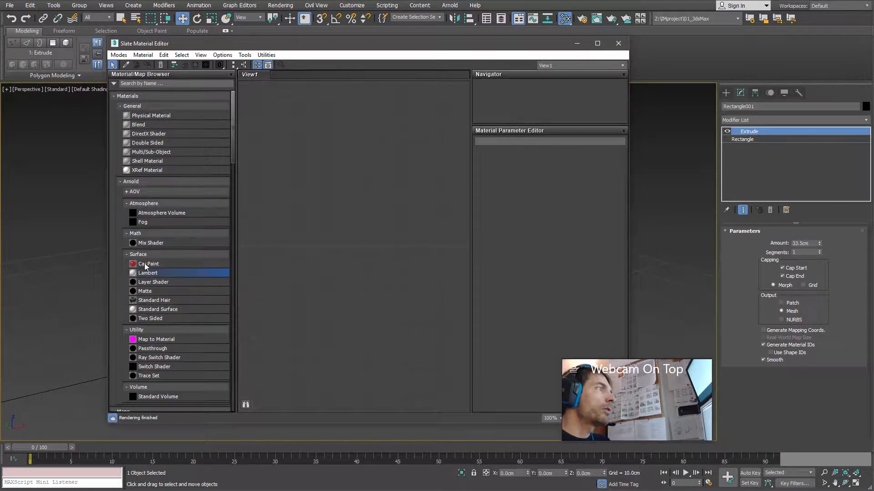
drag(148, 274, 367, 234)
right_click(330, 235)
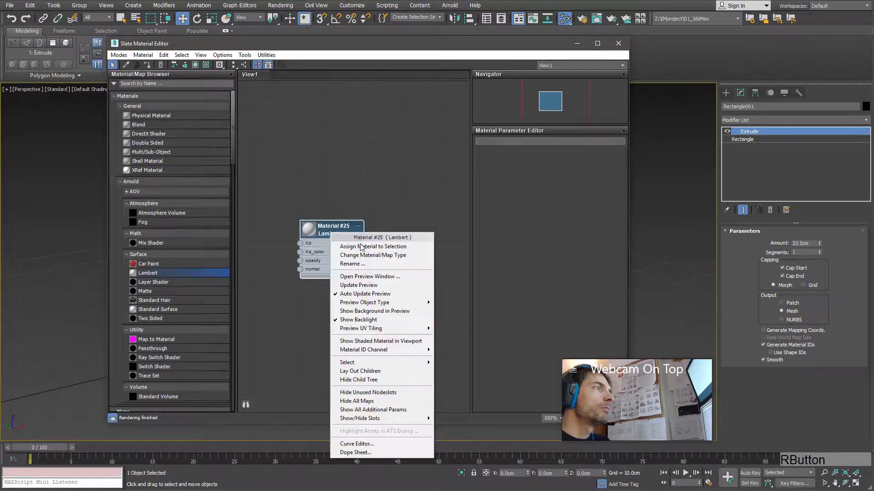
click(337, 246)
click(618, 44)
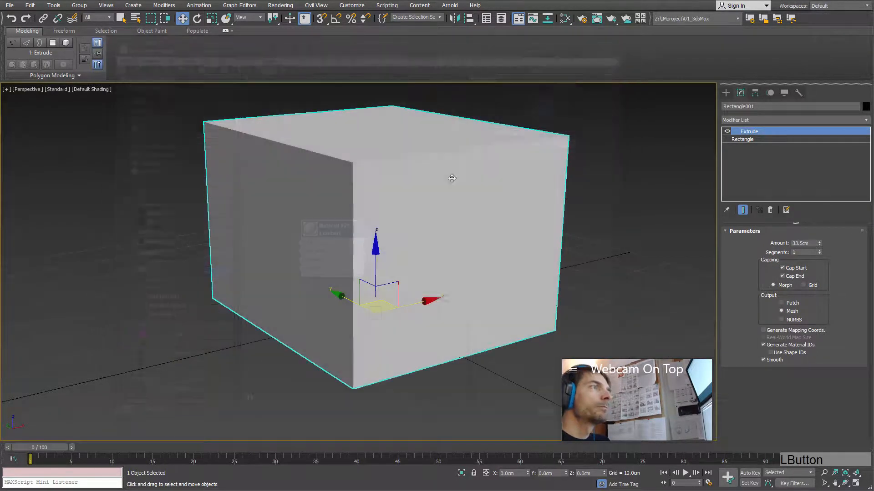
Step: Set the extrusion's amount to 36.5 cm with 4 segments, and display edged faces
alt+middle_drag(451, 178, 437, 251)
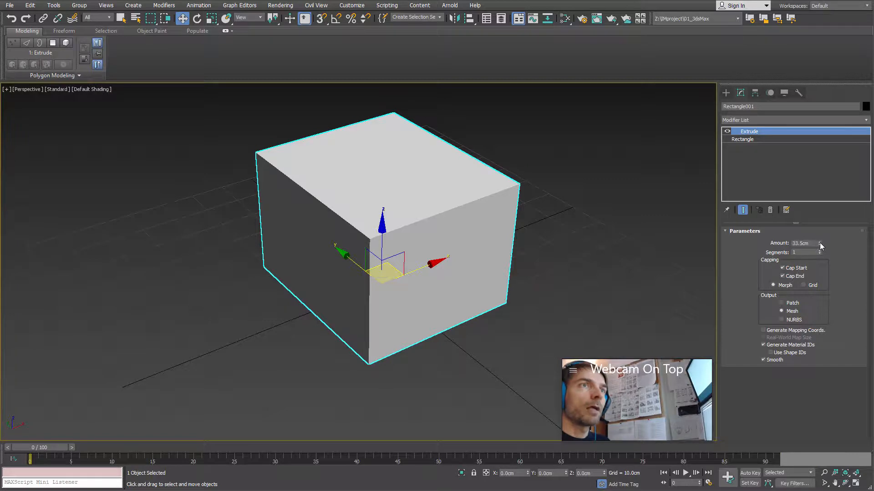
mouse_move(819, 242)
mouse_down()
mouse_move(820, 225)
mouse_move(816, 251)
mouse_up()
key(F4)
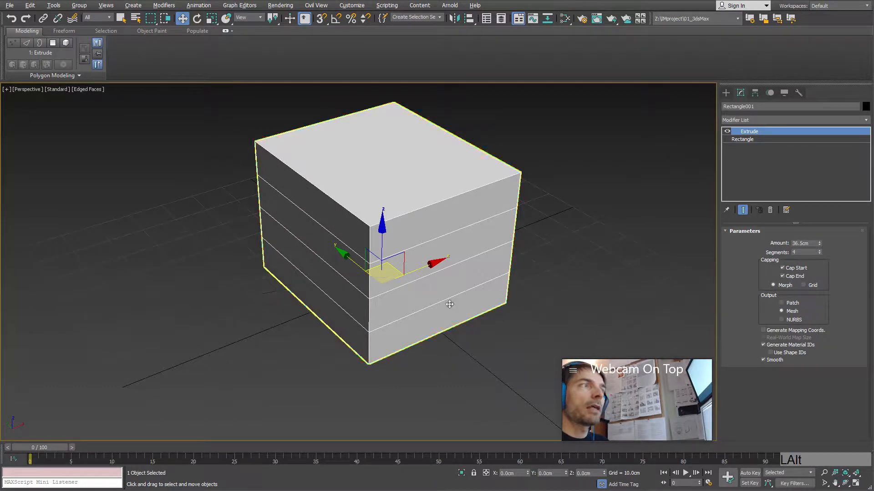
alt+middle_drag(452, 303, 426, 311)
alt+middle_drag(450, 343, 491, 348)
Step: Reset the extrusion's segments to 1
middle_drag(506, 261, 488, 259)
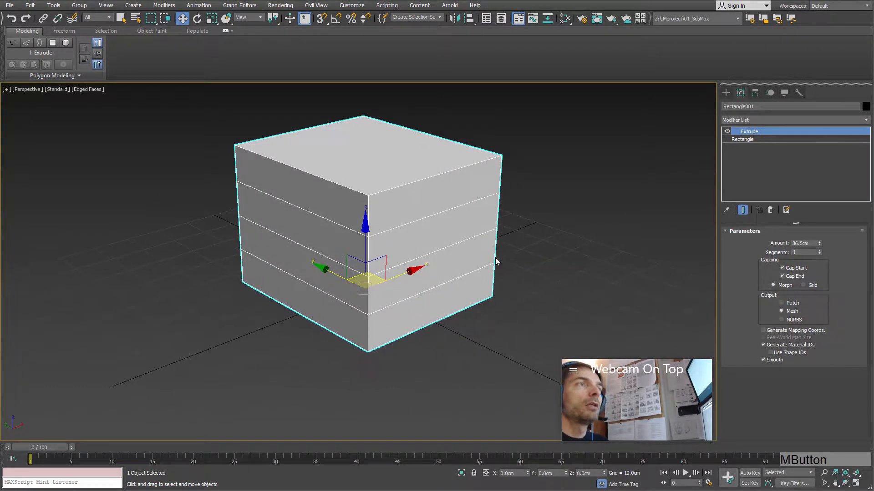
scroll(495, 260, down, 3)
click(819, 254)
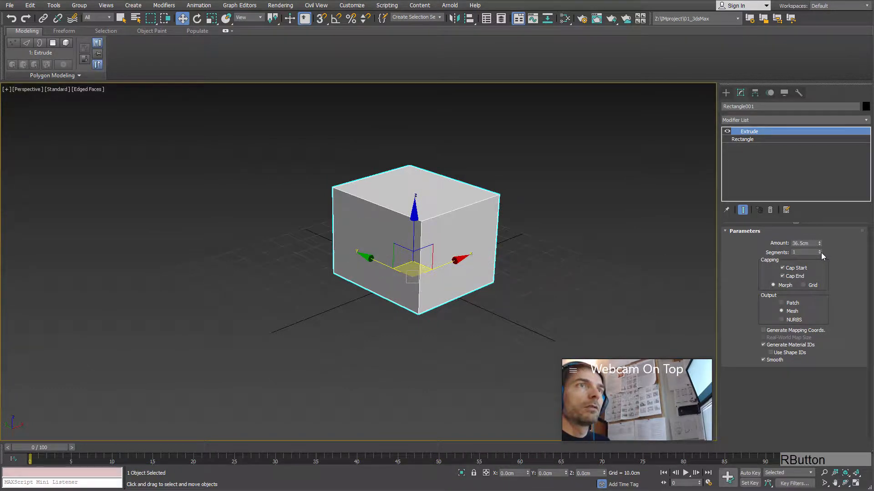
Step: Create a Box primitive beside the extruded rectangle, about 48.5 cm long, 35.1 cm wide and 36.5 cm high
click(726, 93)
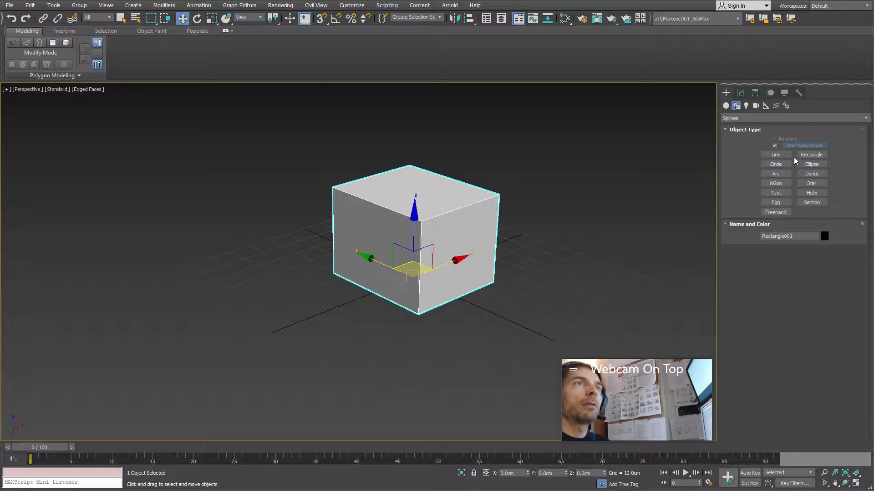
click(726, 105)
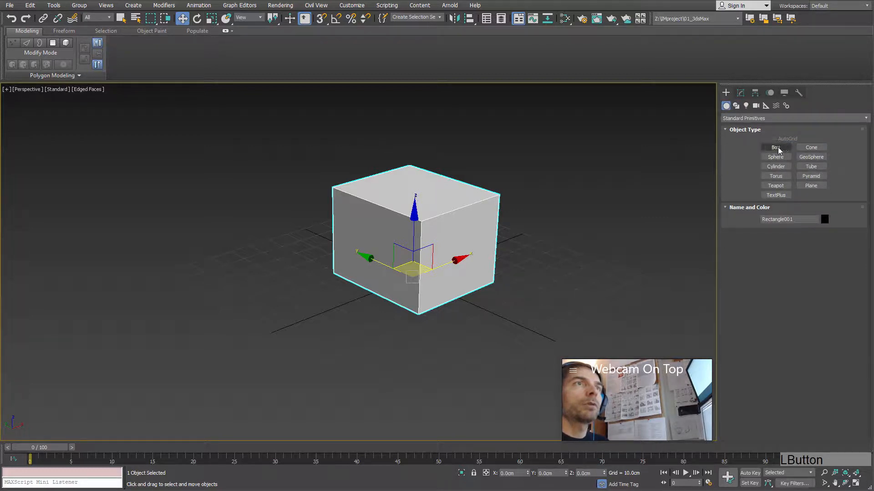
click(776, 147)
drag(244, 315, 238, 390)
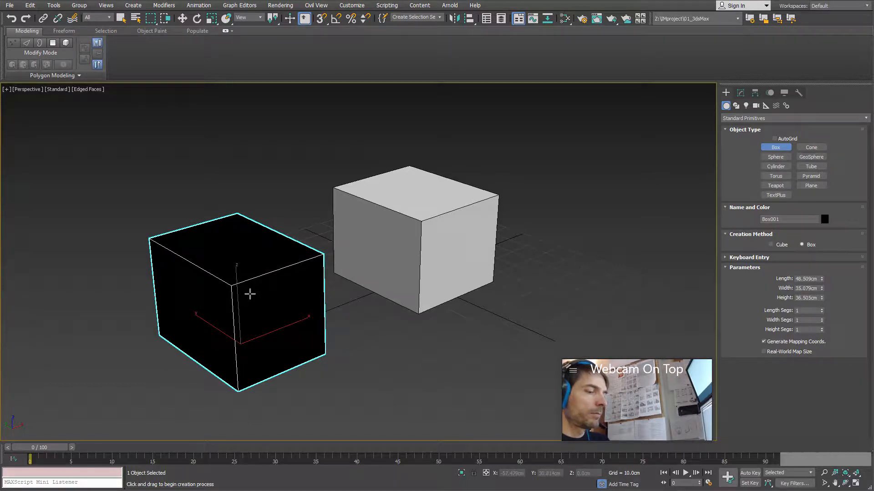
Step: Assign the existing Lambert material to the new box, close the material editor, and finish box creation
key(m)
right_click(339, 229)
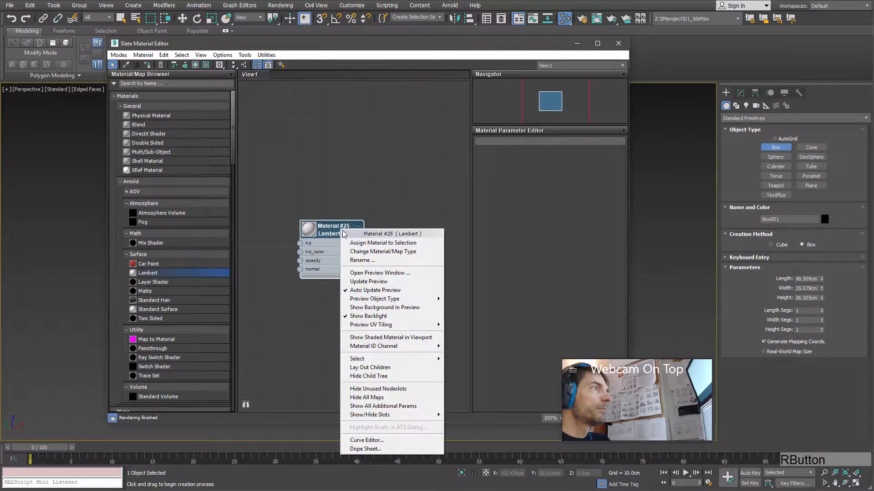
drag(623, 36, 622, 34)
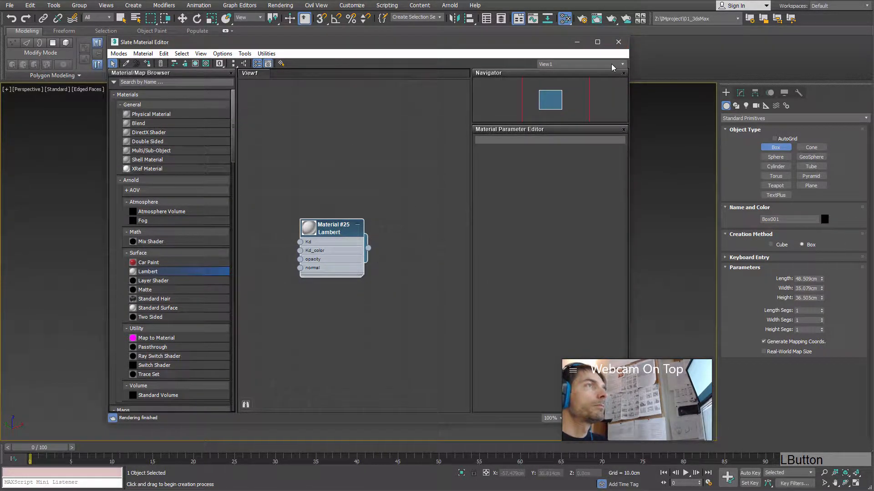
click(622, 40)
middle_drag(385, 287, 404, 285)
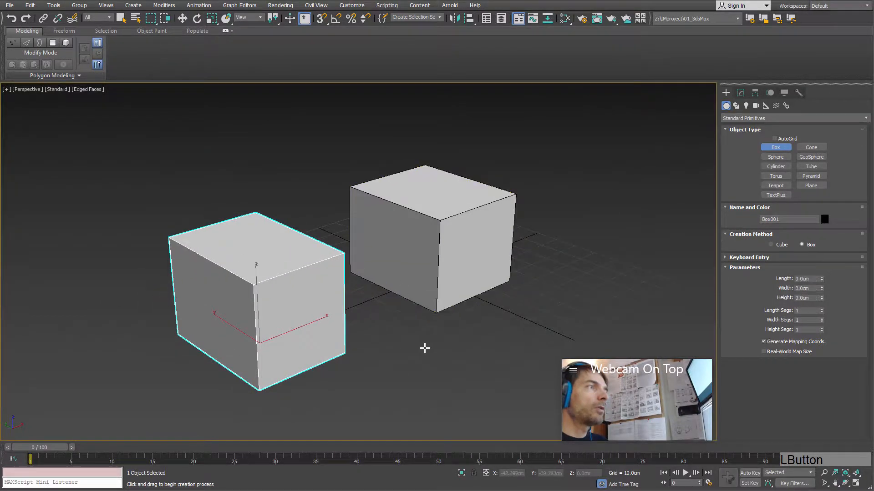
right_click(425, 352)
click(446, 383)
mouse_move(449, 313)
alt+middle_down()
mouse_move(390, 308)
mouse_move(446, 308)
alt+middle_up()
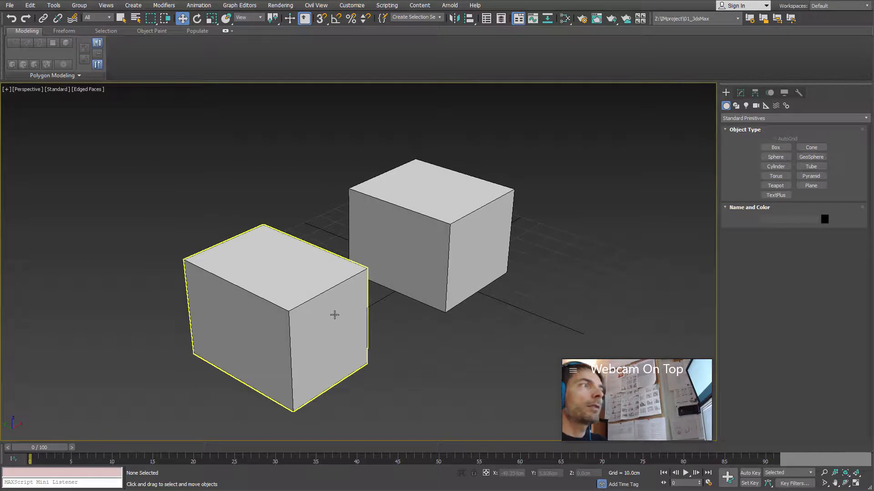
Step: Convert both the box and the extruded rectangle to Editable Poly
click(335, 314)
right_click(320, 328)
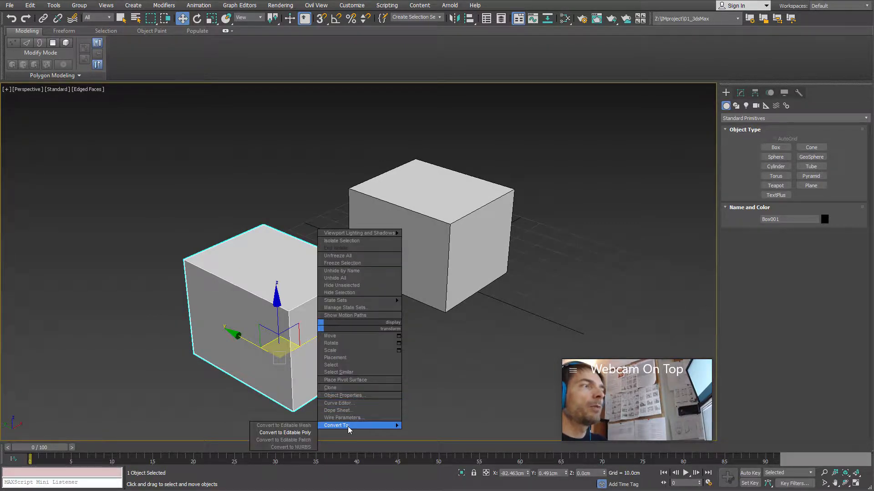
click(282, 433)
click(466, 240)
right_click(466, 240)
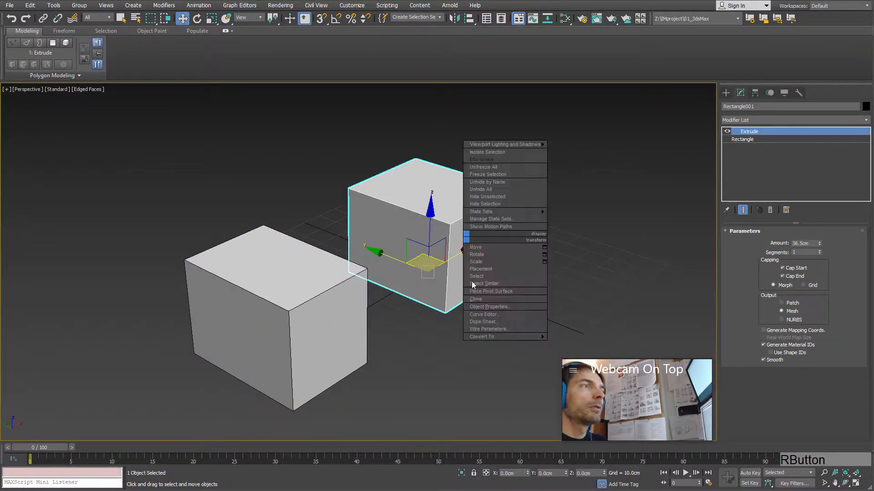
mouse_move(481, 337)
click(444, 347)
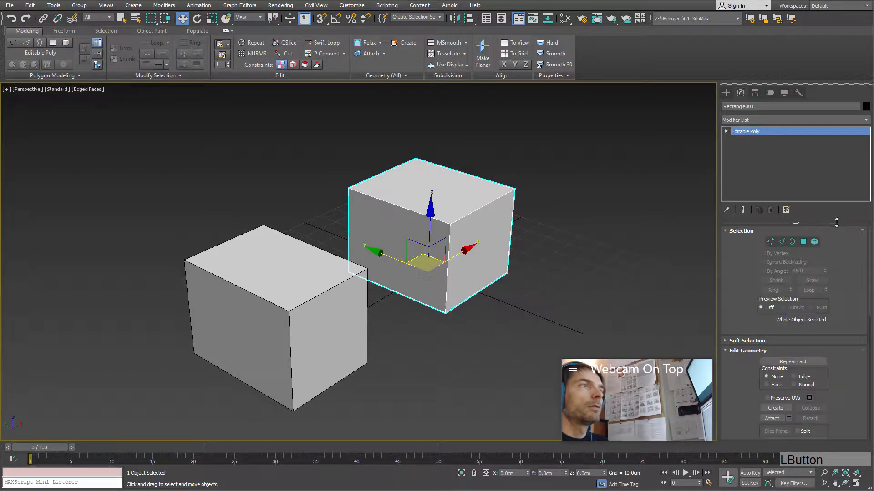
Step: Attach the box to the converted rectangle as a single Editable Poly object
click(802, 242)
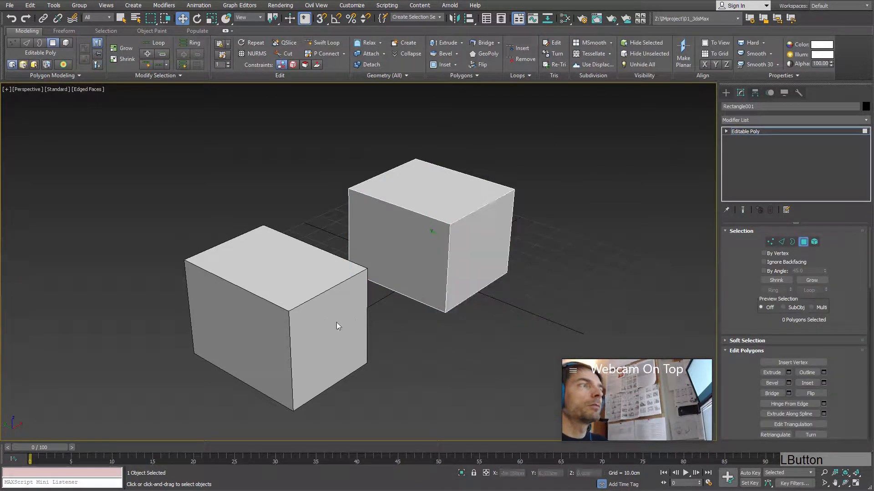
click(803, 242)
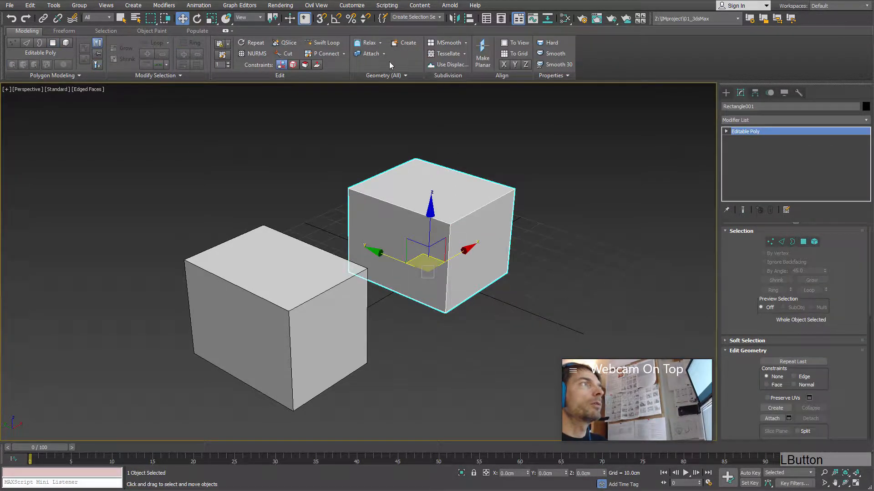
click(371, 54)
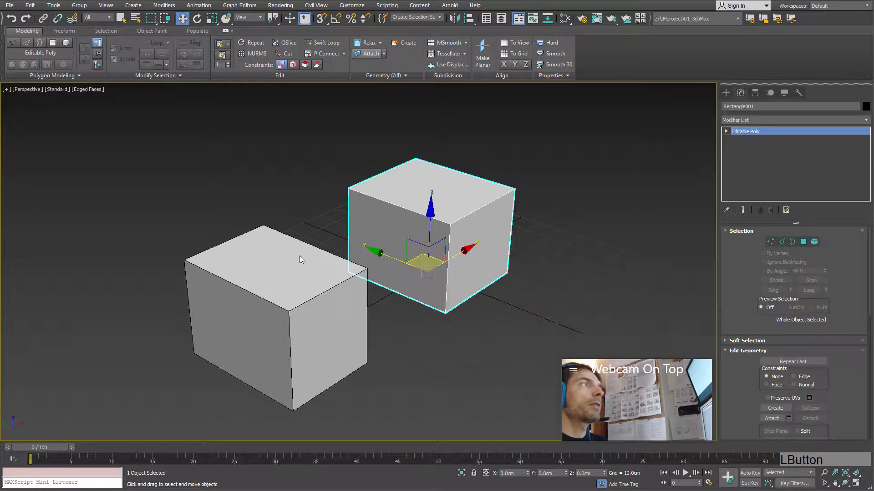
Step: Select individual polygons and corner vertices on both parts of the attached mesh
click(803, 242)
click(488, 267)
click(314, 327)
click(433, 190)
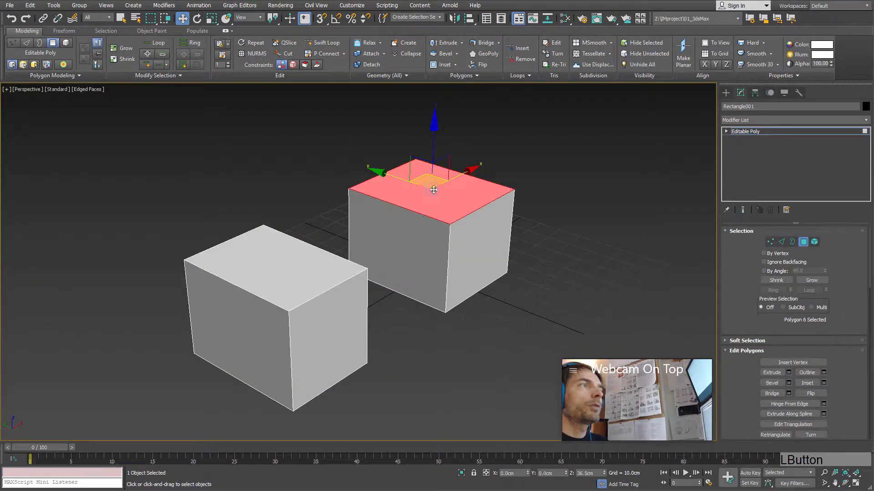
click(769, 241)
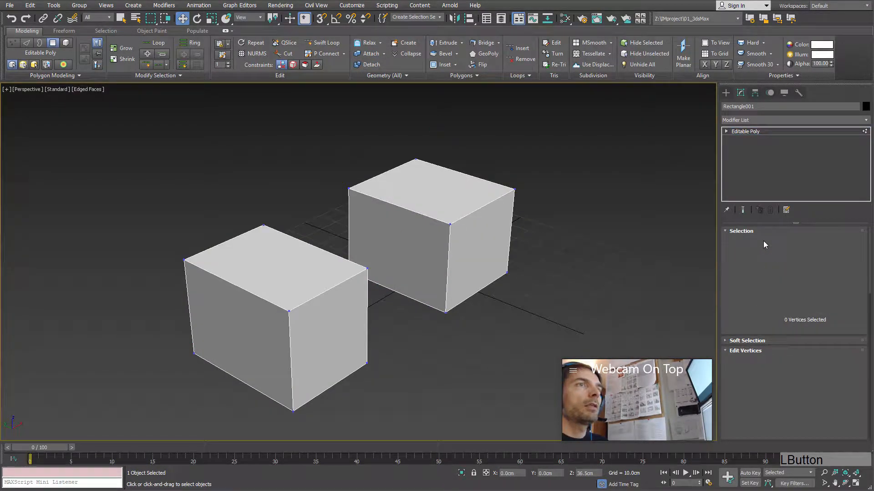
click(367, 267)
click(515, 190)
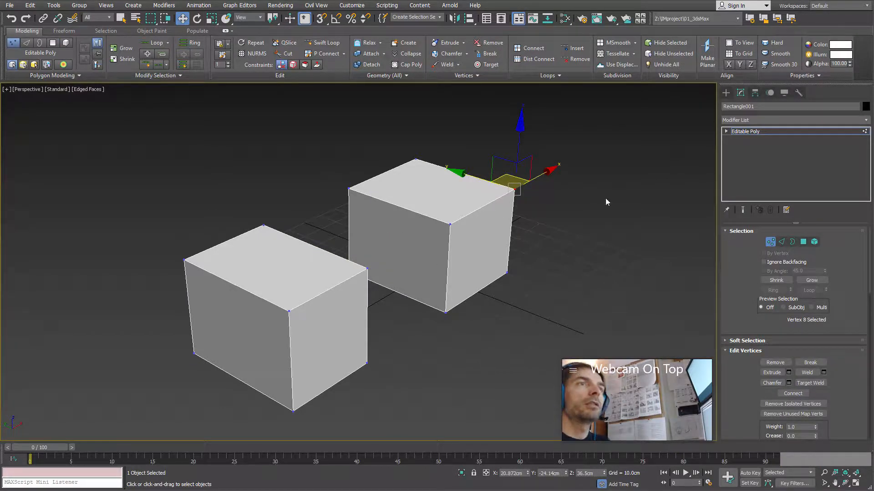
drag(752, 278, 751, 373)
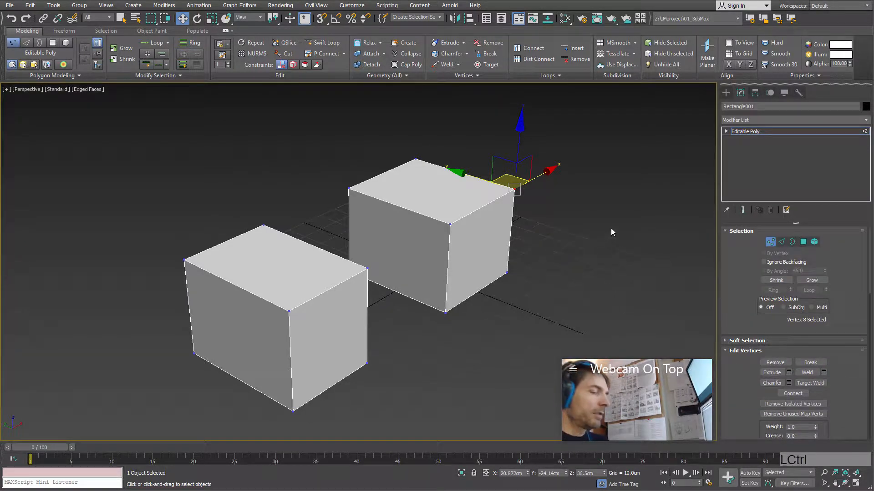
Step: Undo the selections, the attachment and the rectangle's poly conversion, and view its Rectangle and Extrude levels
key(ctrl+z)
key(ctrl+z)
key(ctrl+z)
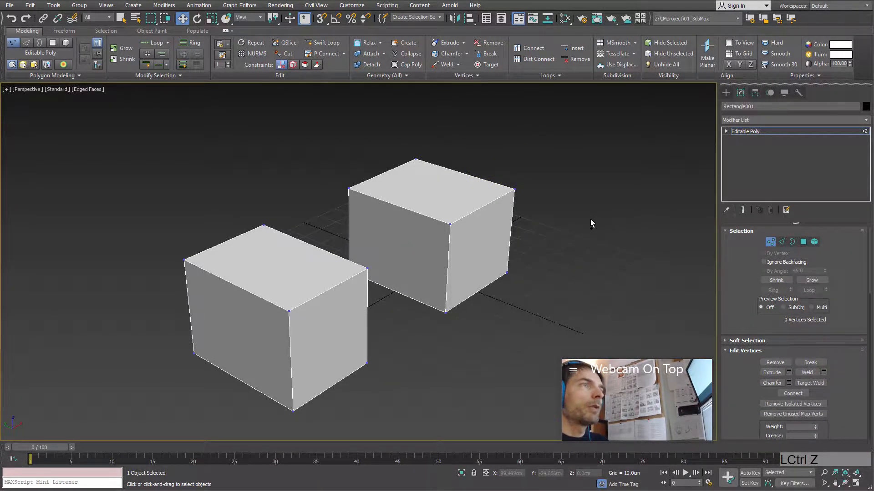
key(ctrl+z)
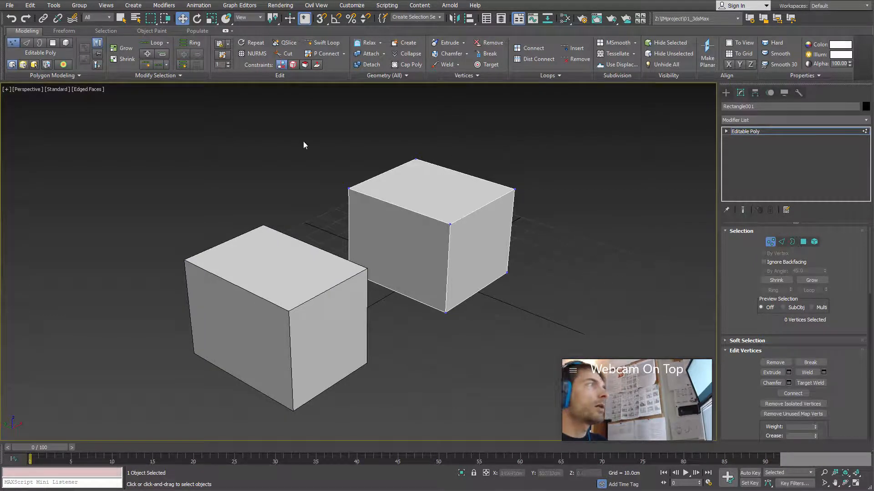
click(12, 20)
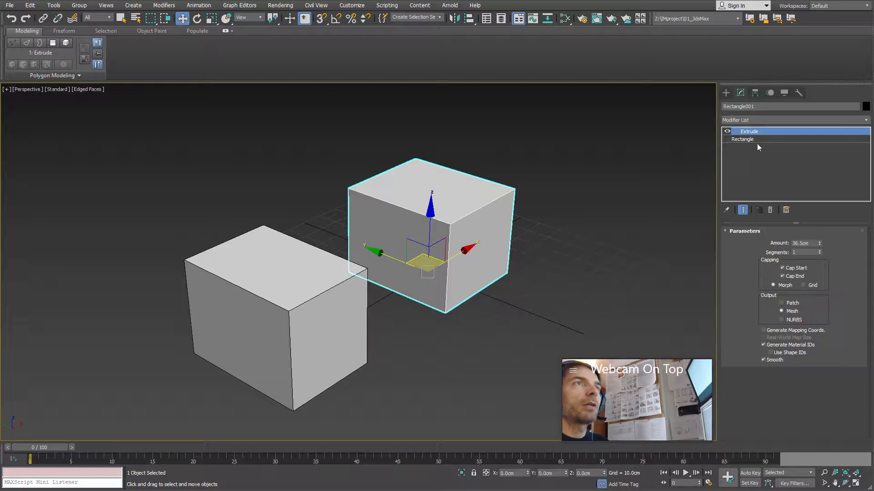
click(744, 139)
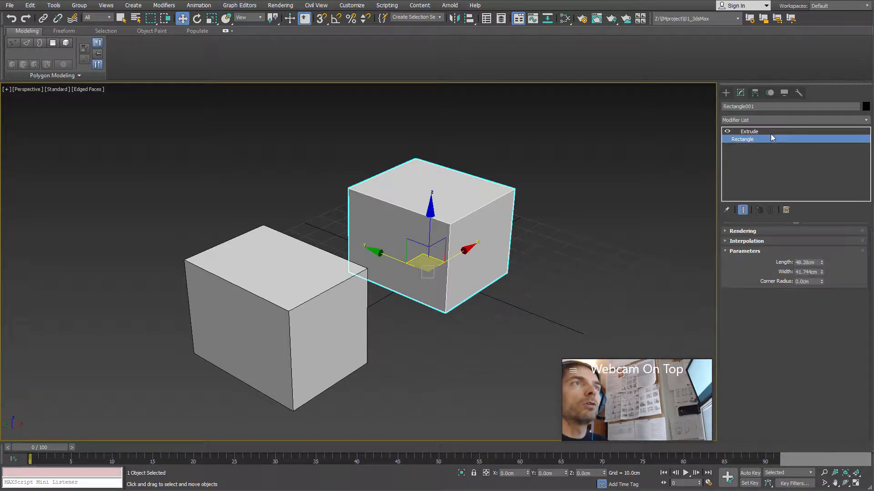
click(759, 131)
Step: Undo the box's Editable Poly conversion to restore its Box parameters
click(332, 316)
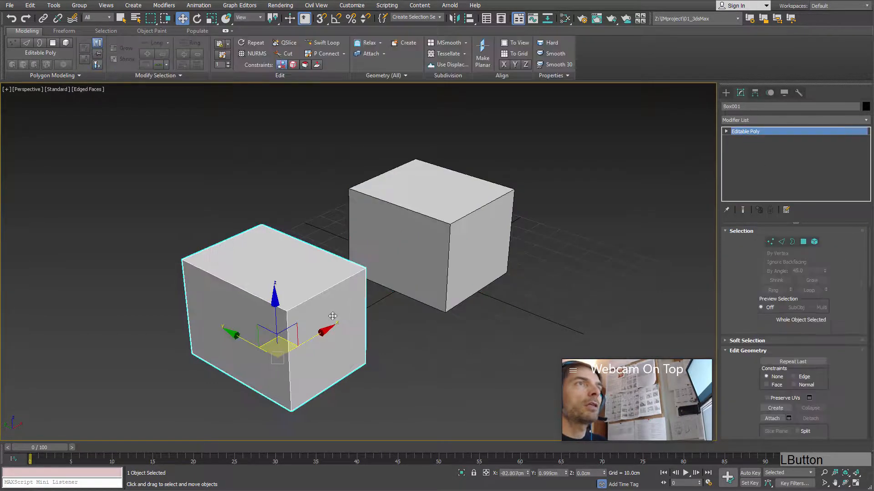
key(ctrl+z)
key(ctrl+z)
key(ctrl+z)
key(ctrl+z)
key(ctrl+z)
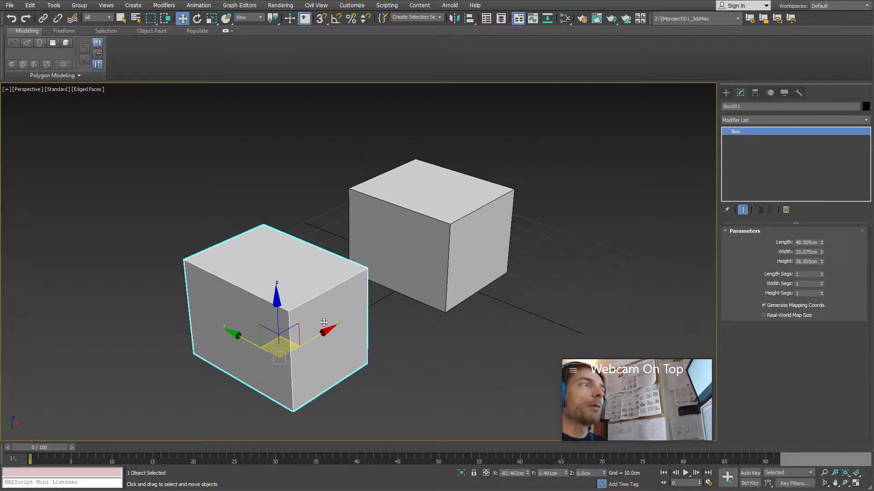
Step: Clone the extruded rectangle once as a Copy, moved along the X axis to about 69.3 cm
click(485, 238)
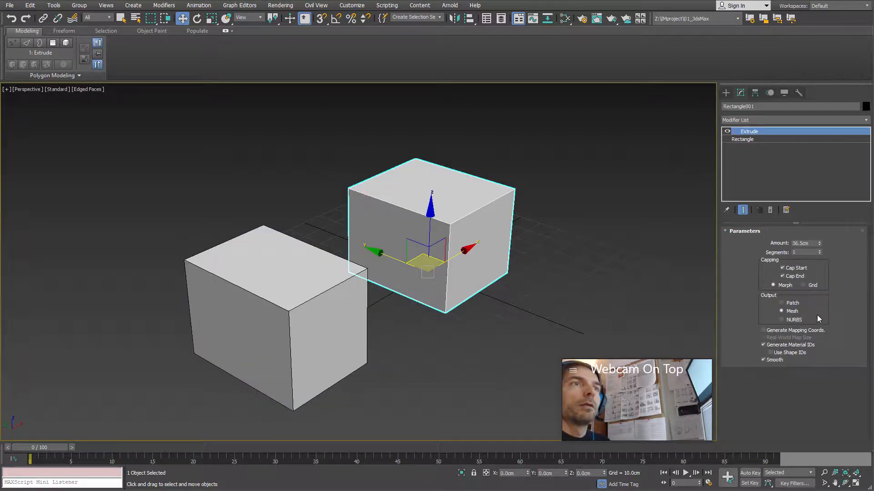
alt+middle_drag(464, 291, 446, 288)
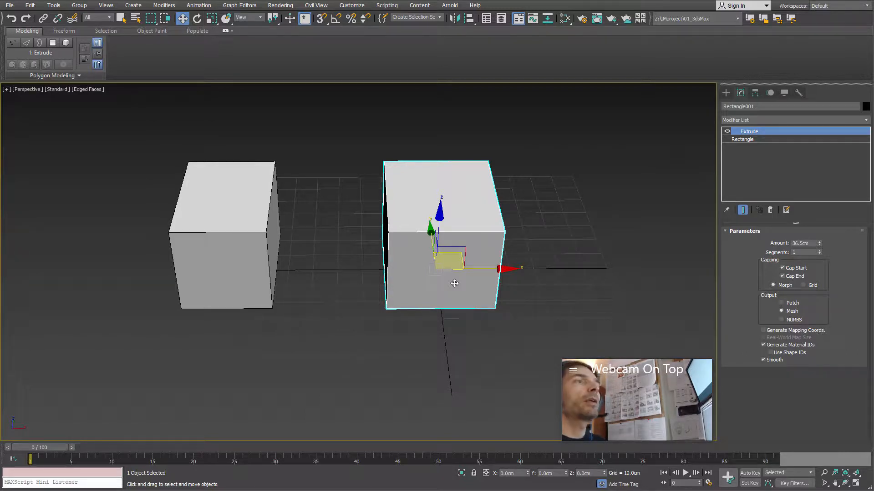
middle_drag(454, 283, 411, 261)
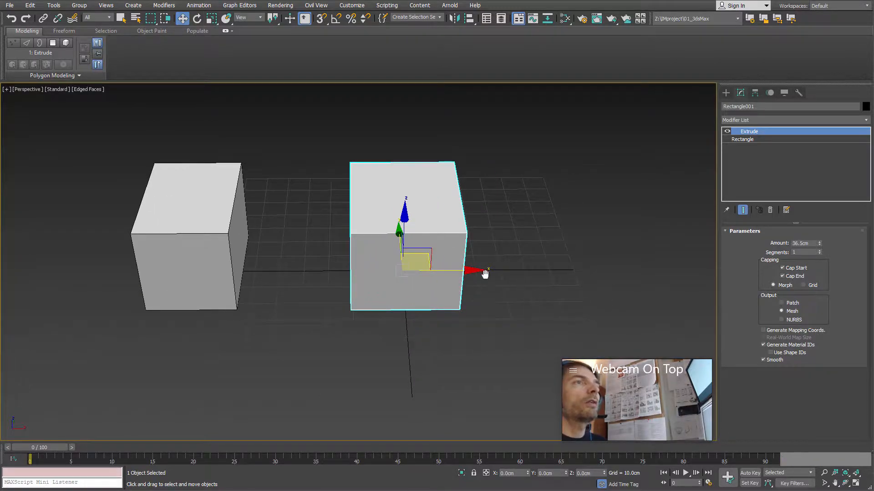
middle_drag(484, 273, 384, 288)
shift+drag(368, 275, 541, 272)
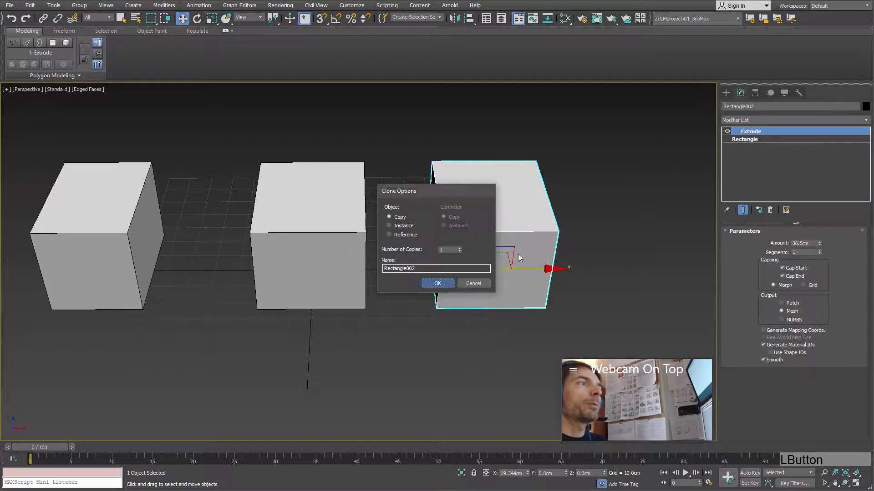
click(438, 283)
Step: Remove the Extrude modifier from the copied rectangle and move it along X to about 80.7 cm
click(770, 209)
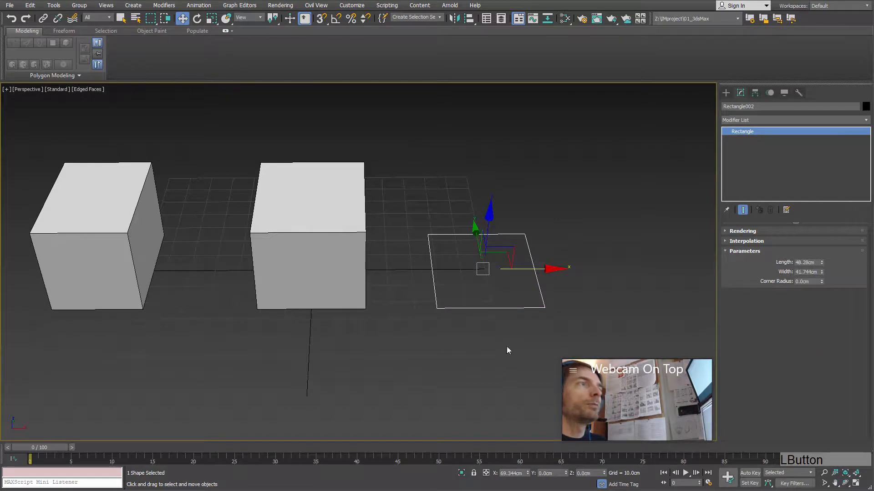
click(595, 290)
click(533, 304)
drag(541, 272, 568, 268)
alt+middle_drag(568, 268, 460, 279)
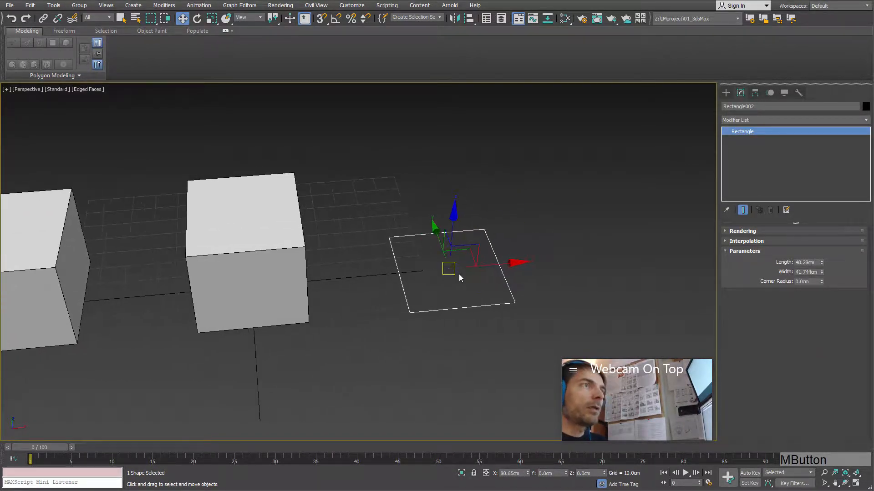
Step: Apply a Shell modifier to the copied rectangle
click(866, 120)
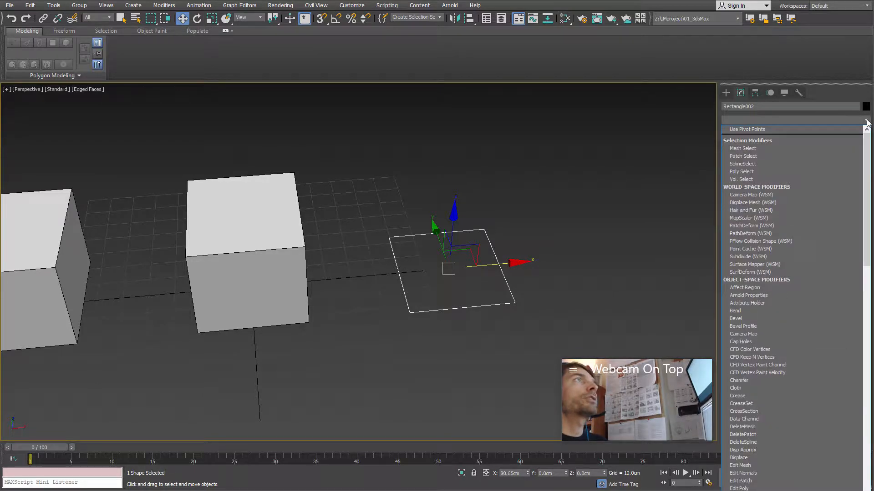
key(s)
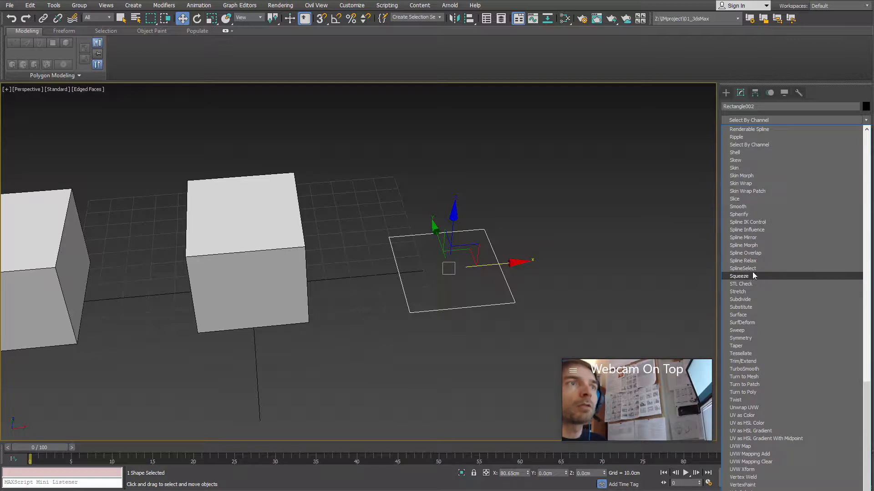
click(742, 152)
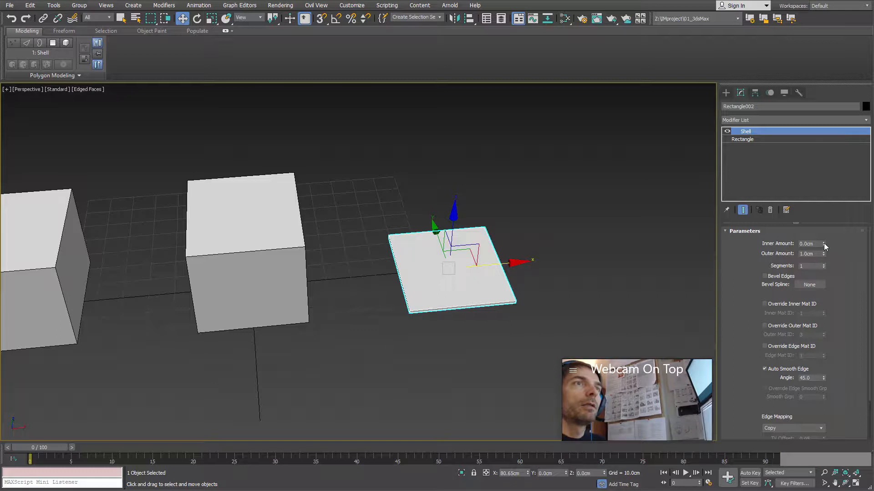
Step: Set the Shell's outer amount to about 29.9 cm and its inner amount to about 10 cm
drag(823, 244, 814, 302)
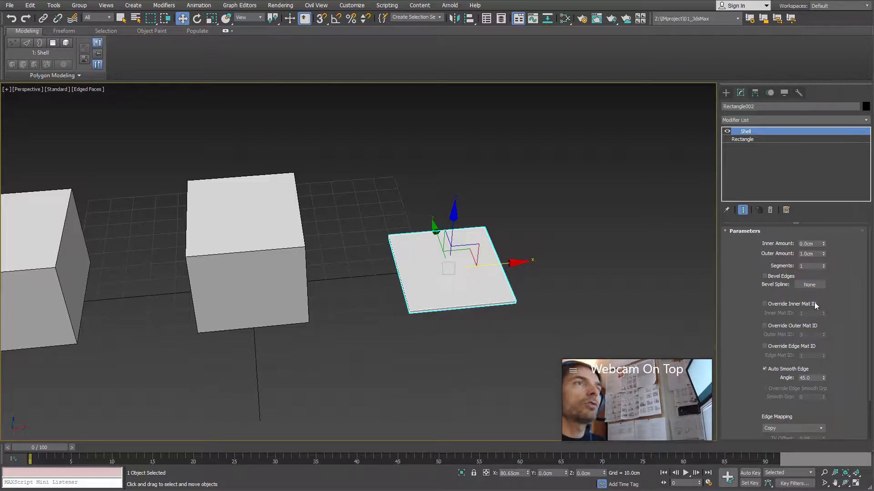
drag(824, 252, 825, 188)
alt+middle_drag(471, 333, 509, 255)
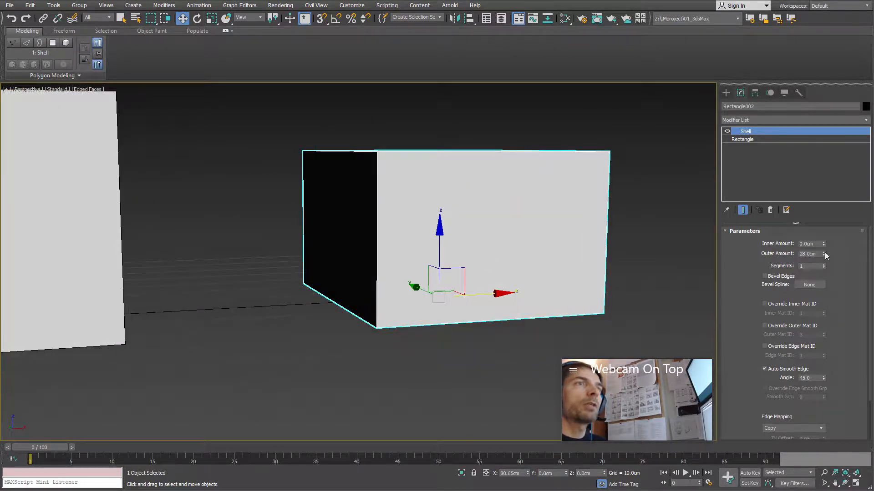
drag(824, 244, 822, 168)
alt+middle_drag(397, 298, 387, 334)
scroll(387, 334, down, 8)
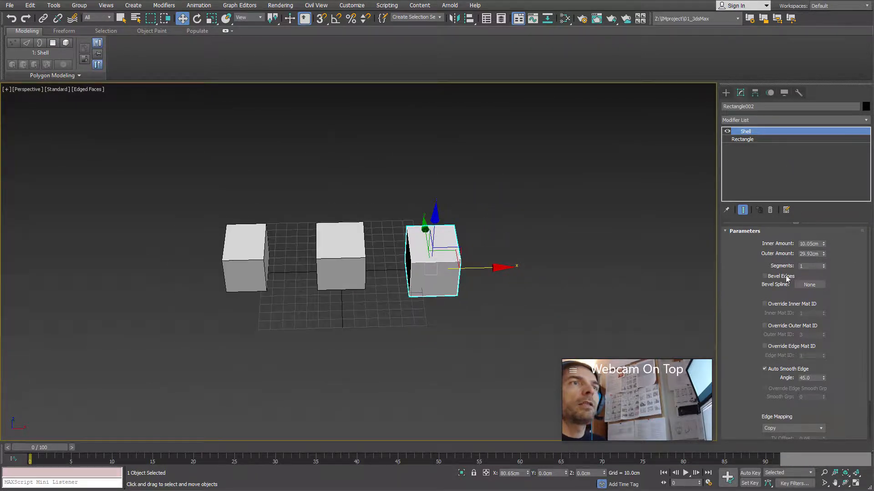
Step: Create a Plane primitive about 46 by 46.1 cm beside the shelled rectangle, and open the material editor
click(727, 93)
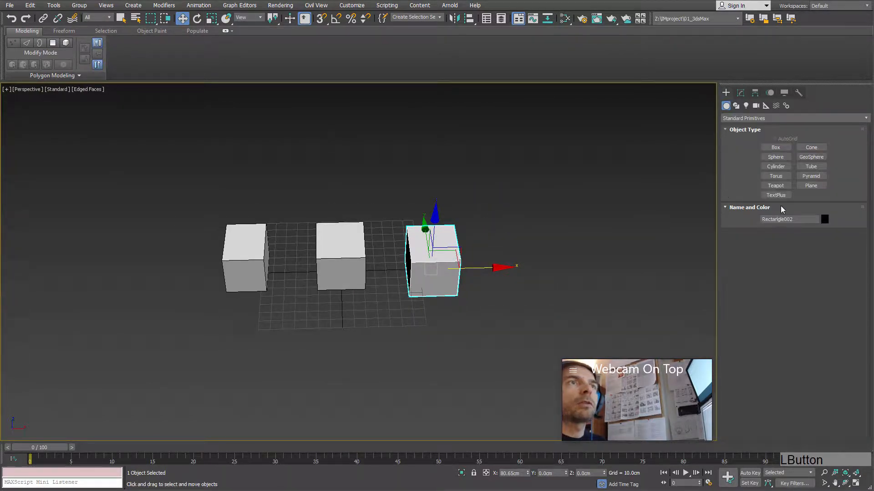
click(811, 185)
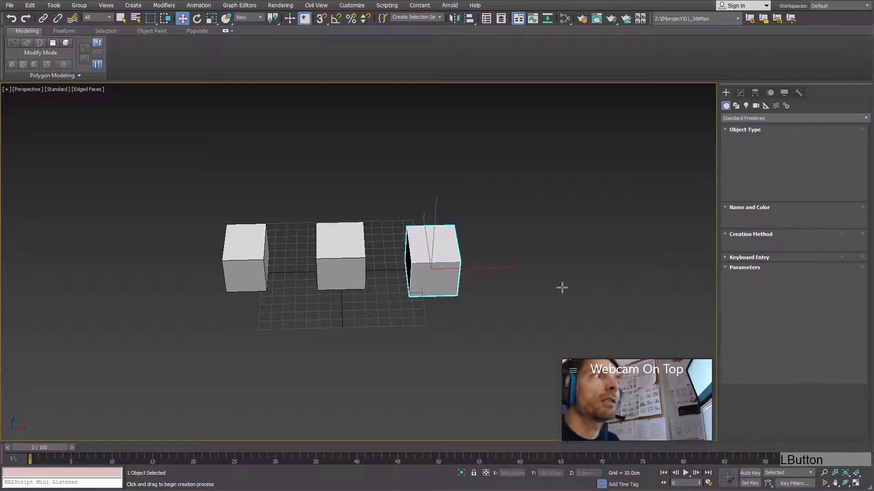
middle_drag(561, 286, 397, 300)
drag(384, 281, 440, 315)
key(m)
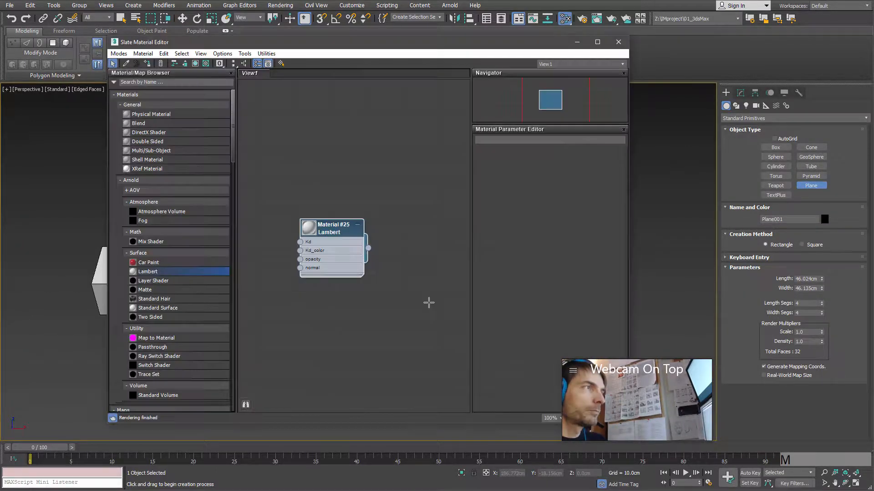
Step: Close the Slate Material Editor
right_click(331, 221)
click(635, 81)
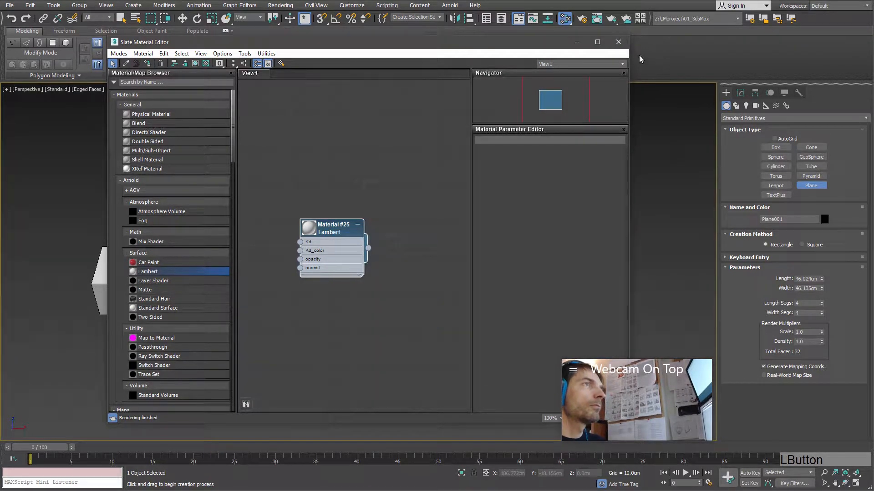
click(618, 45)
scroll(409, 298, up, 3)
mouse_move(423, 304)
middle_down()
mouse_move(429, 318)
mouse_move(412, 301)
middle_up()
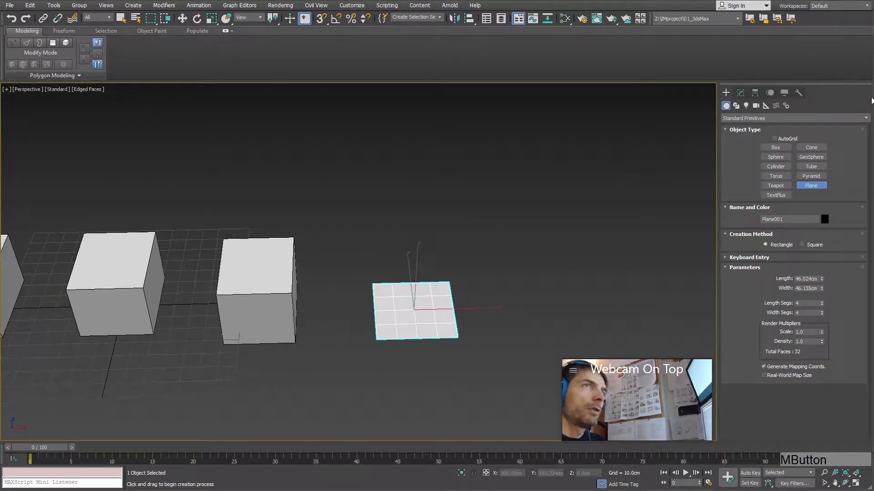
Step: Copy the Shell modifier from the shelled rectangle and paste it onto the plane
key(w)
click(295, 318)
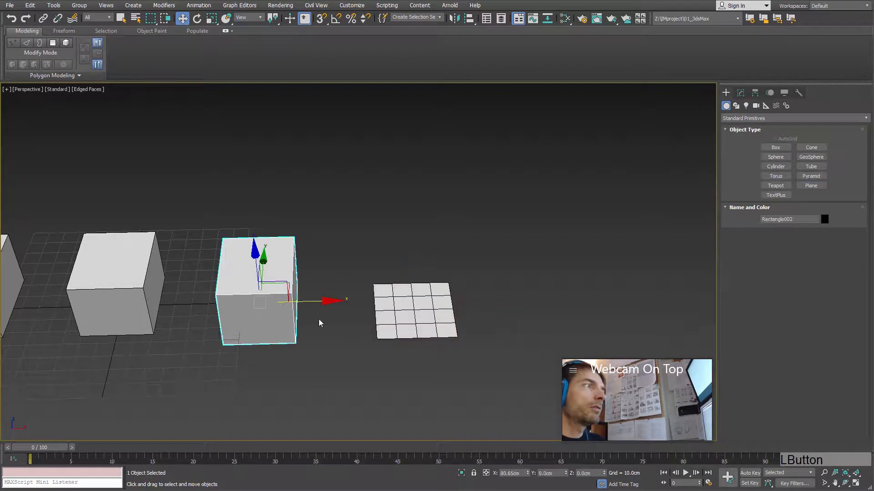
click(740, 92)
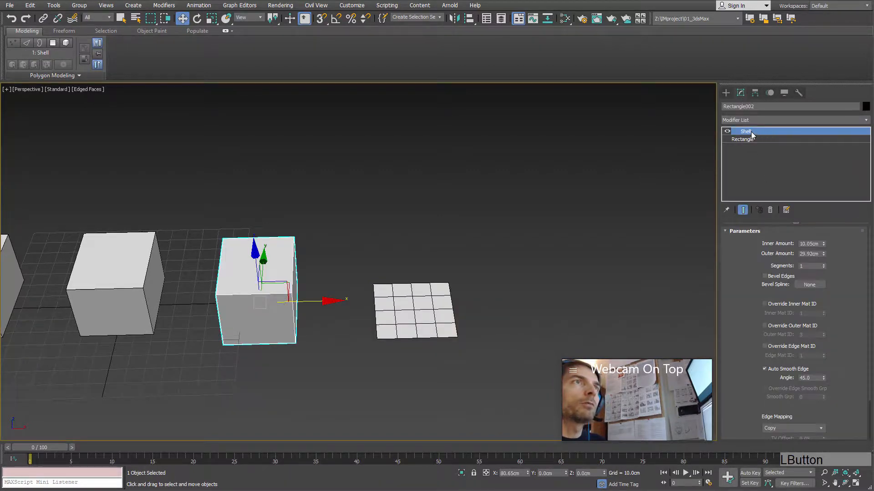
right_click(752, 135)
click(773, 172)
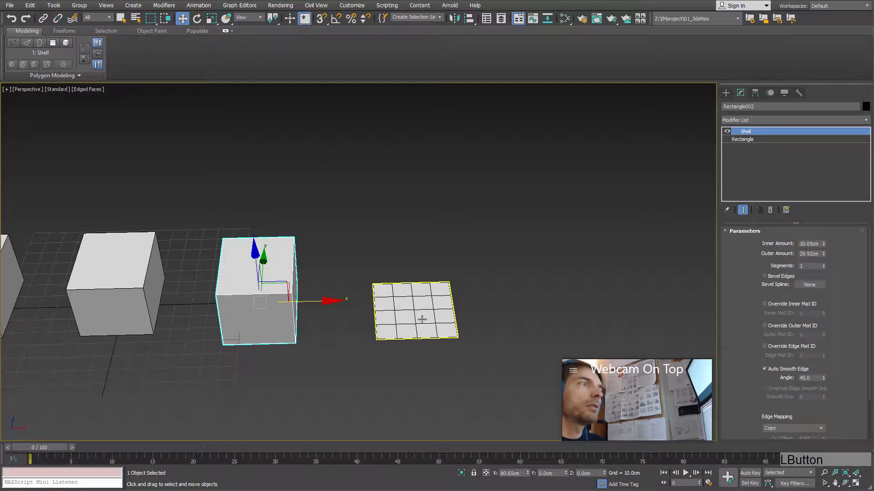
click(422, 319)
right_click(743, 132)
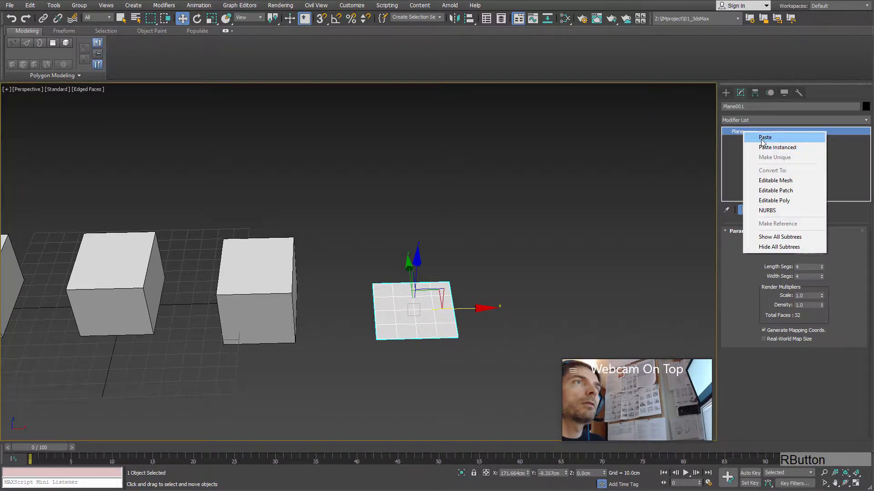
click(764, 138)
Step: Set the plane's Shell to an inner amount of about 11.5 cm, an outer amount of about 33.8 cm and 4 segments
alt+middle_drag(581, 257, 555, 273)
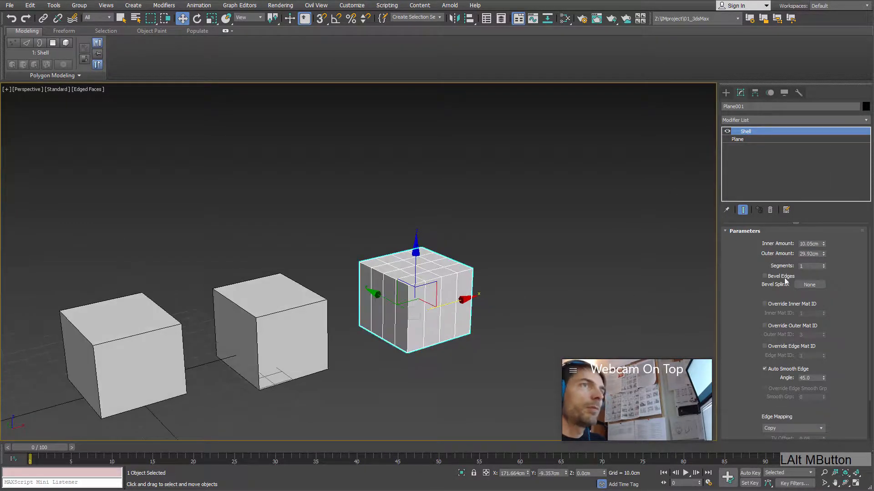
drag(823, 245, 810, 222)
drag(822, 255, 824, 77)
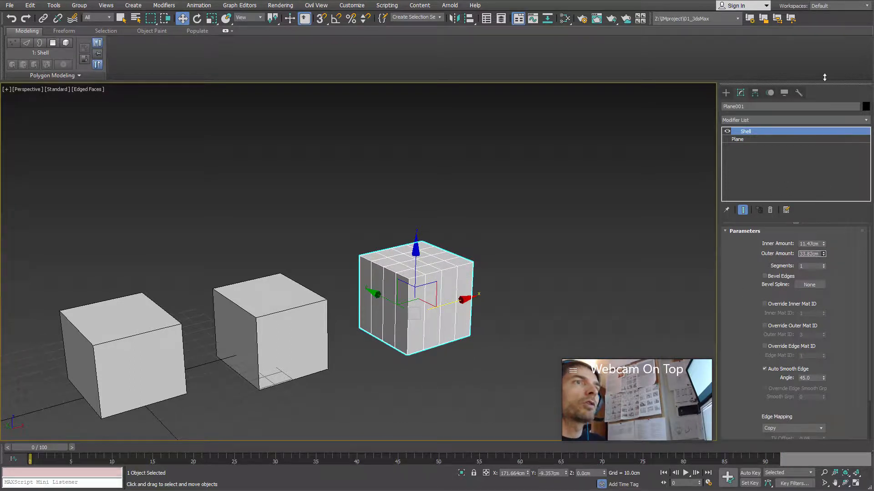
click(823, 265)
Step: Set the segments to 4 on both the shelled rectangle's Shell and the neighbouring rectangle's Extrude modifier
click(284, 347)
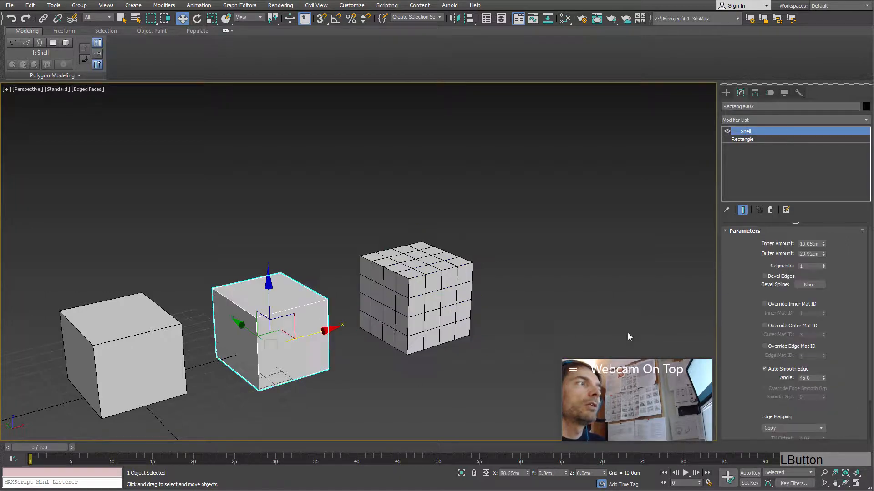
click(824, 265)
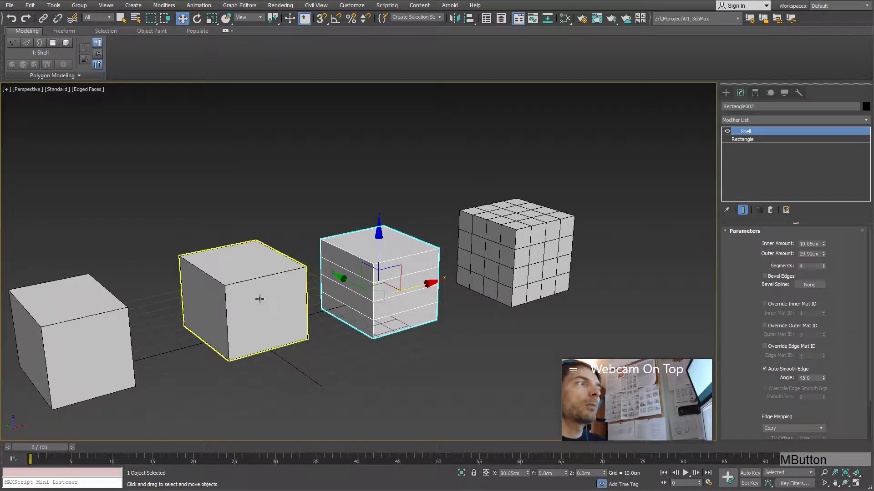
click(259, 298)
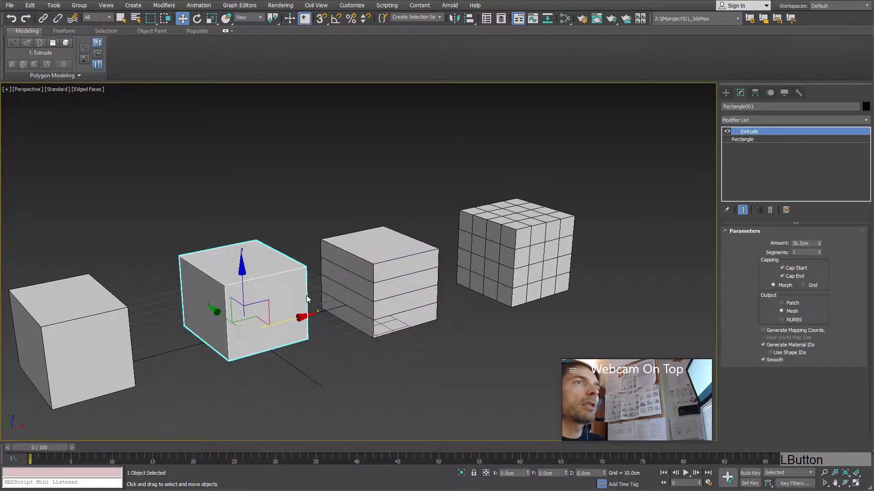
click(819, 251)
click(819, 251)
click(392, 294)
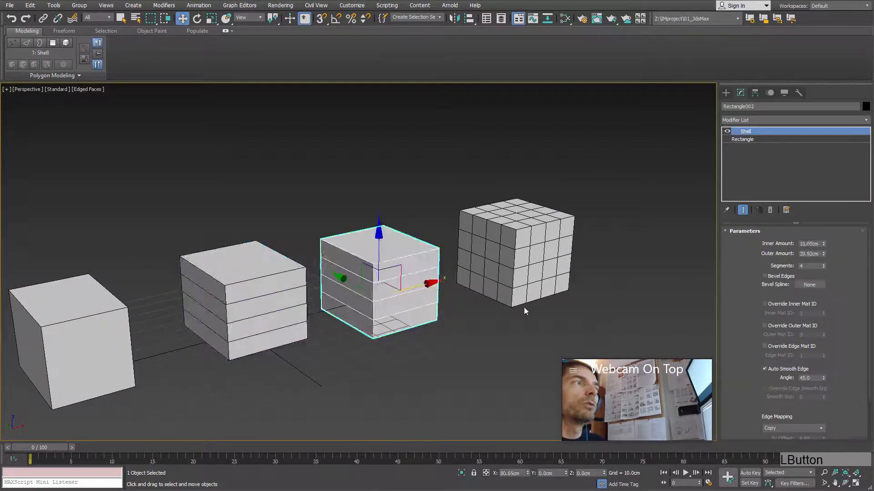
click(523, 293)
key(z)
alt+middle_drag(521, 294, 493, 265)
scroll(490, 266, down, 3)
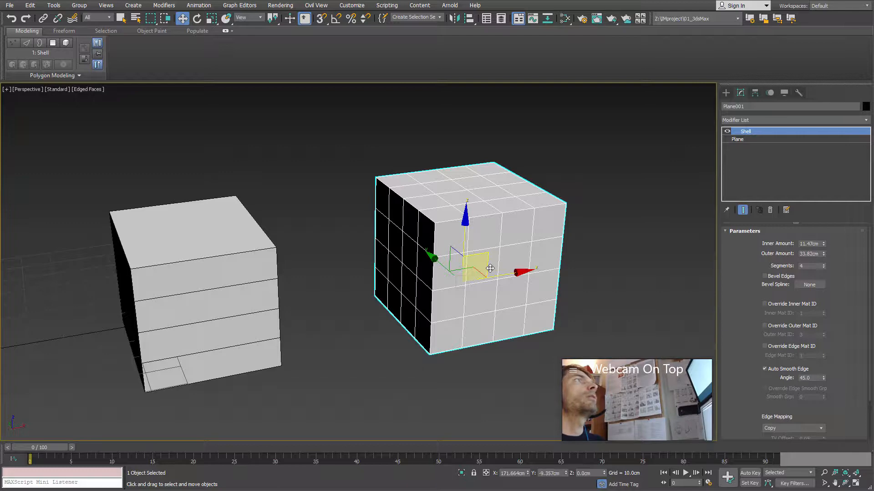
alt+middle_drag(445, 279, 377, 315)
key(Caps_Lock)
shift+drag(421, 289, 593, 285)
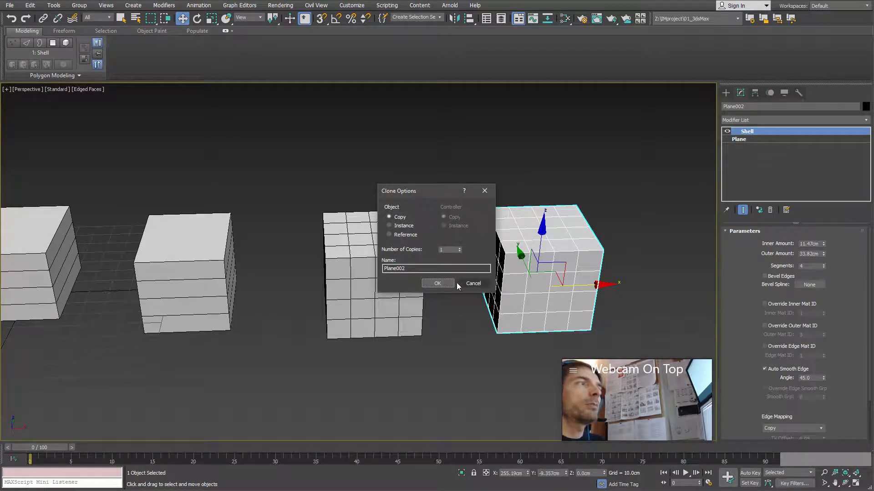
click(439, 283)
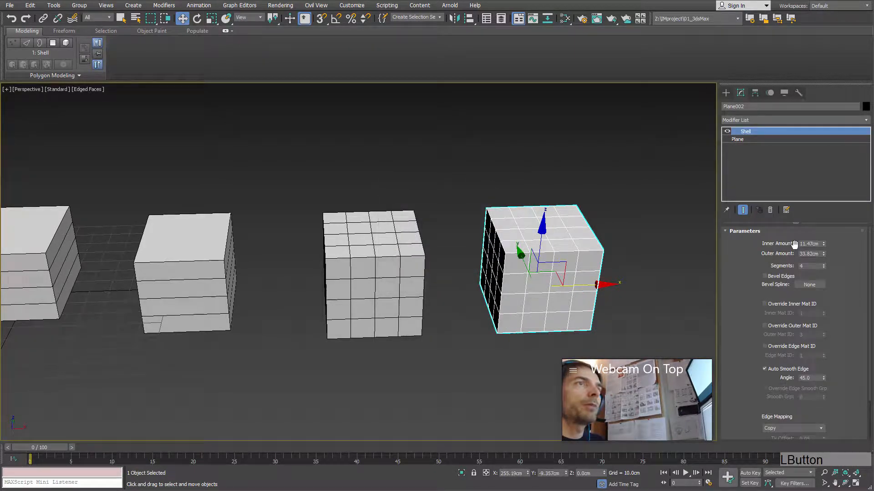
click(771, 210)
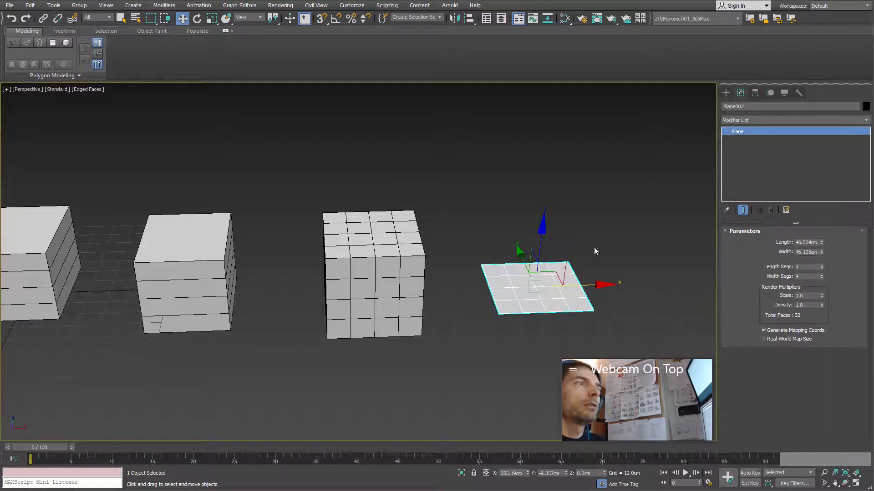
key(Delete)
Step: Make an independent copy of the shelled rectangle, placed along Y at about -81.8 cm
click(183, 296)
mouse_move(184, 296)
middle_down()
mouse_move(257, 240)
mouse_move(216, 227)
middle_up()
shift+drag(216, 227, 373, 241)
click(442, 285)
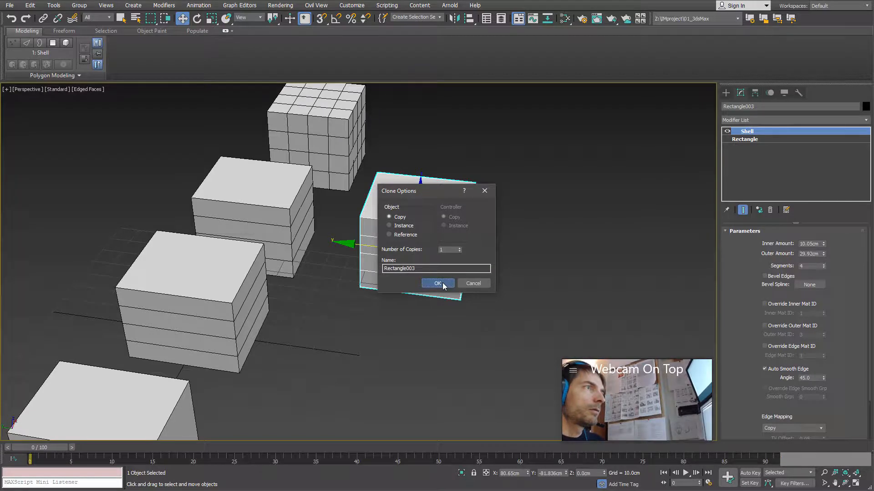
click(443, 285)
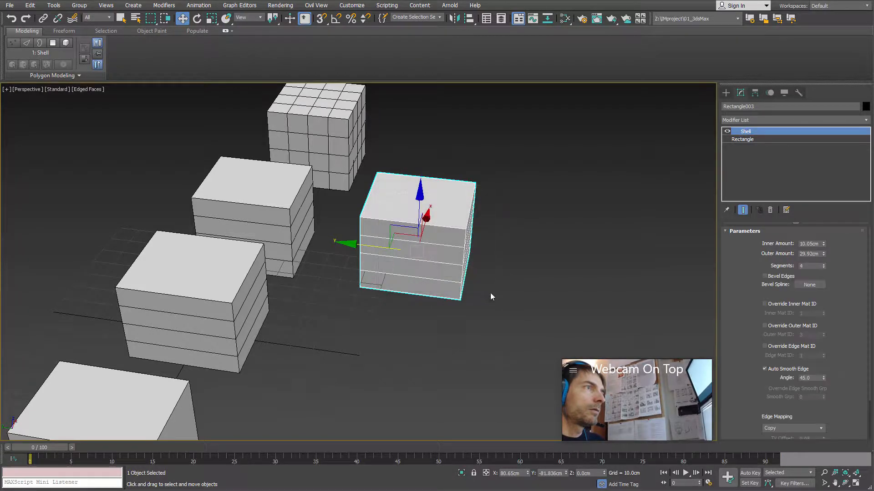
Step: Remove the Shell modifier from the new rectangle copy and move it along Y to about -105 cm
click(769, 210)
alt+middle_drag(460, 251, 429, 259)
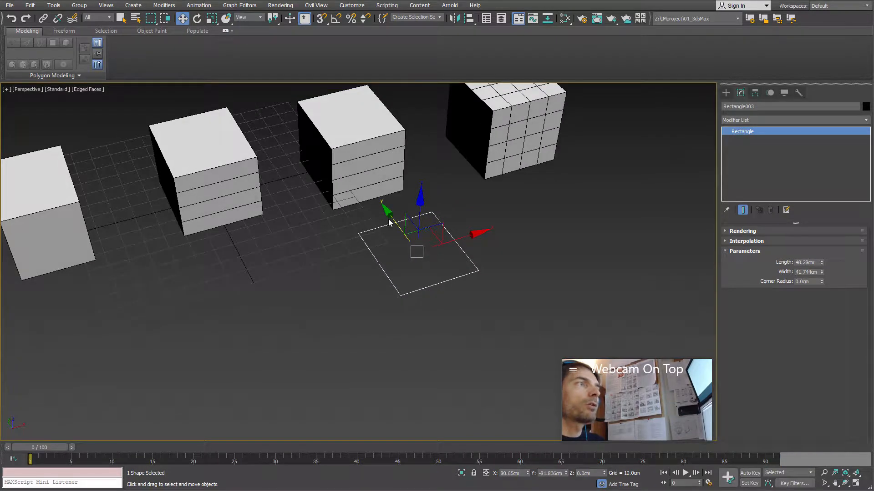
drag(391, 222, 407, 237)
Step: Apply an Edit Poly modifier to the original shelled rectangle and switch to editing its edges
middle_drag(464, 271, 400, 306)
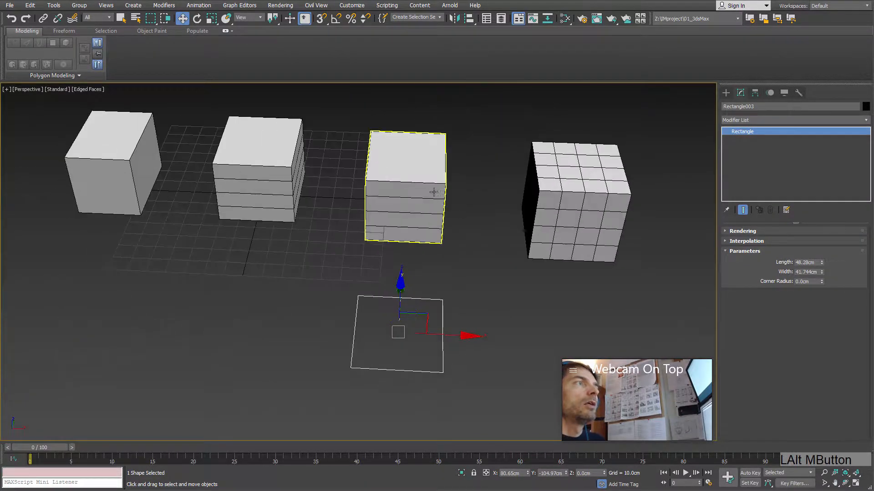
click(433, 191)
middle_drag(516, 263, 524, 293)
scroll(558, 264, up, 3)
click(641, 224)
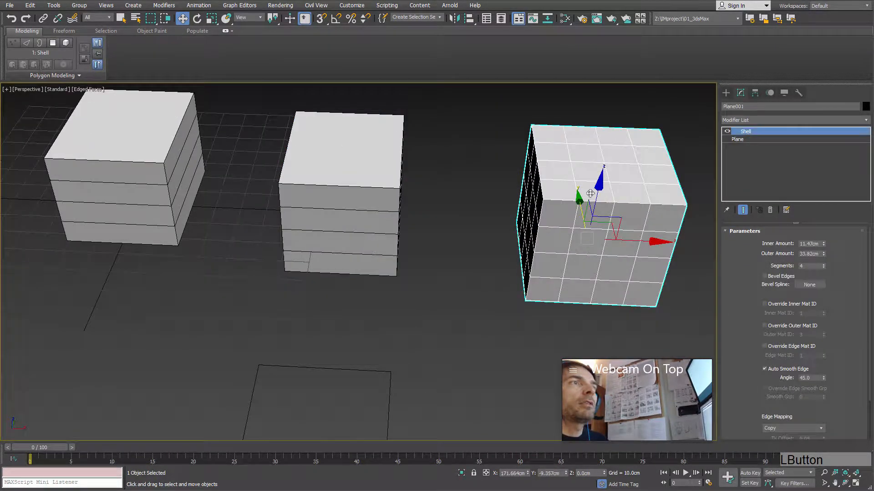
middle_drag(587, 157, 517, 212)
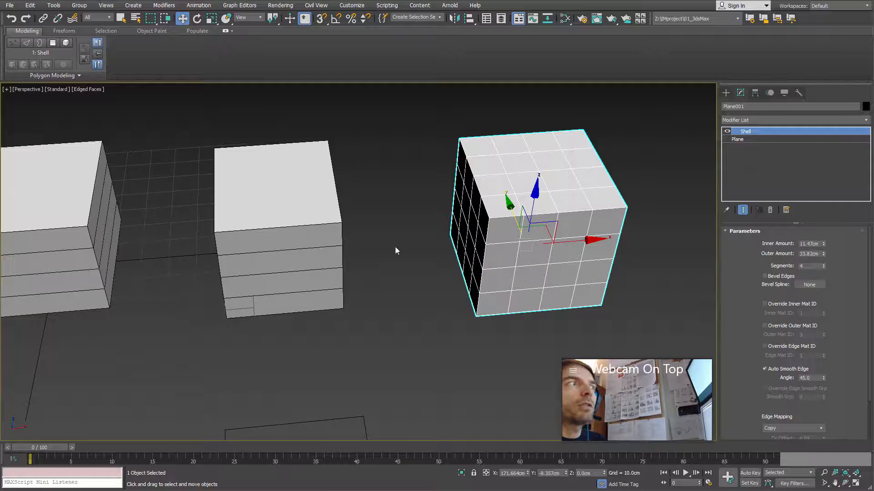
click(283, 263)
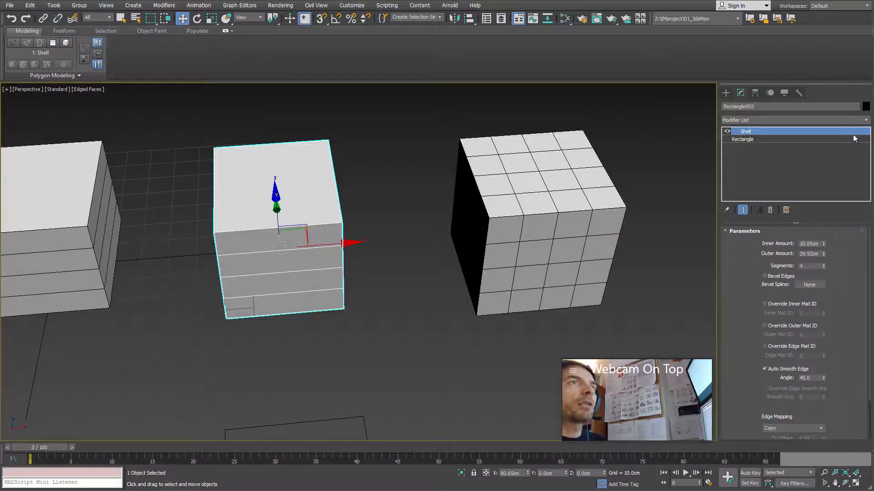
click(867, 120)
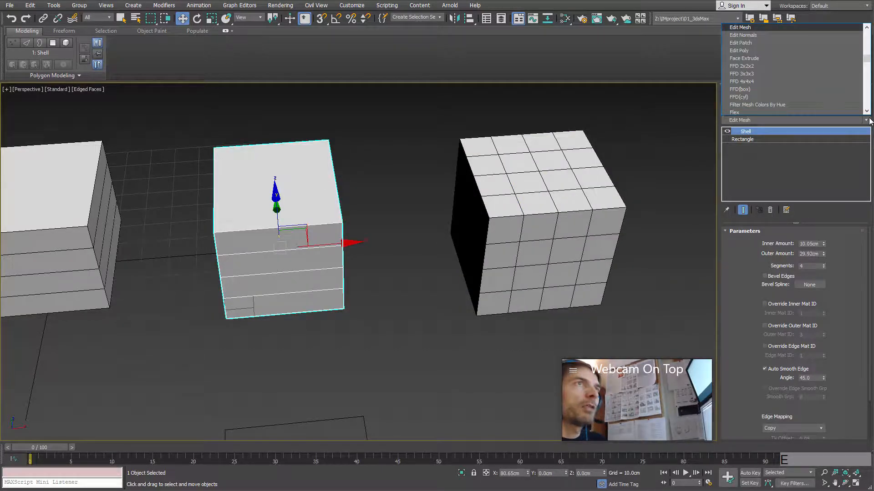
key(e)
click(749, 51)
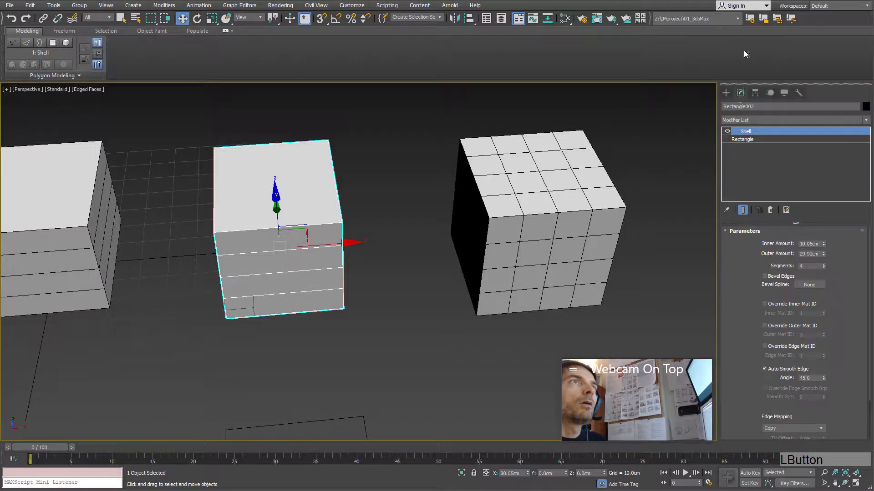
click(780, 302)
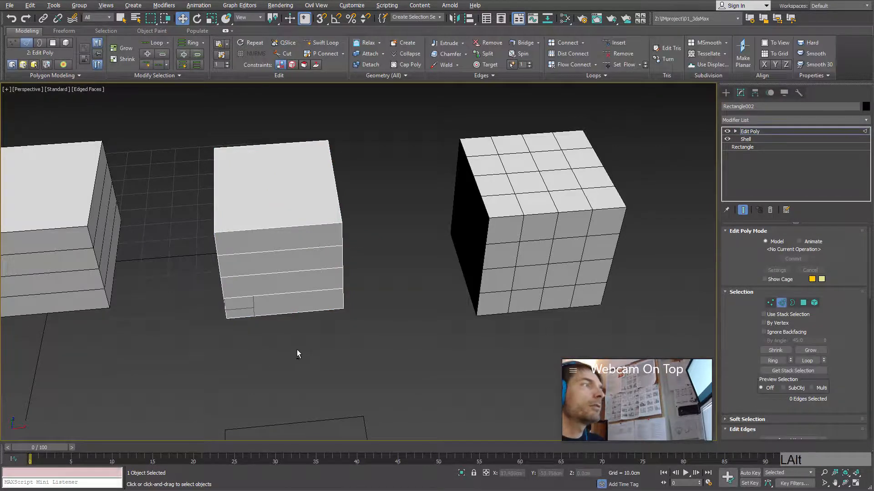
Step: Select the shelled rectangle's edges running along X and connect them with 3 segments
alt+middle_drag(297, 349, 287, 336)
click(282, 331)
drag(269, 103, 270, 104)
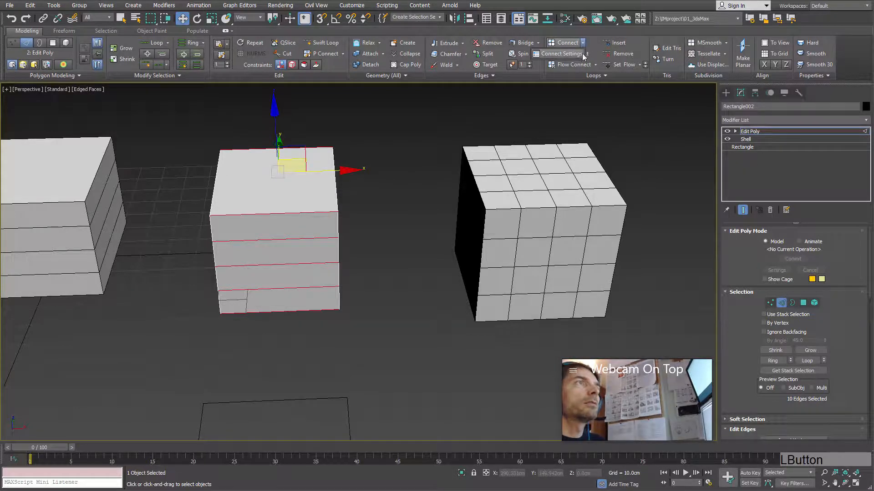
click(581, 54)
click(364, 265)
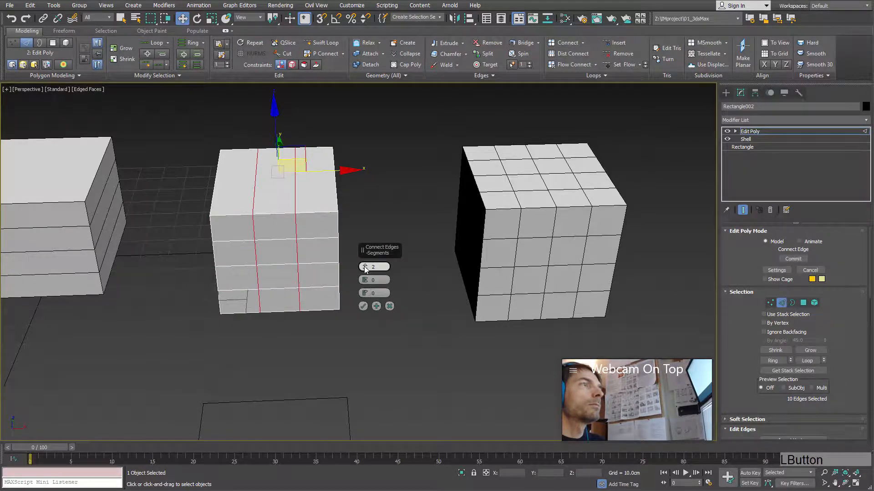
click(364, 266)
click(363, 307)
Step: Select the edges running front to back and upright on the shelled rectangle's sides, and connect them with 3 segments across the top
alt+middle_drag(282, 289, 263, 334)
drag(262, 330, 284, 133)
alt+middle_drag(357, 185, 602, 107)
click(571, 44)
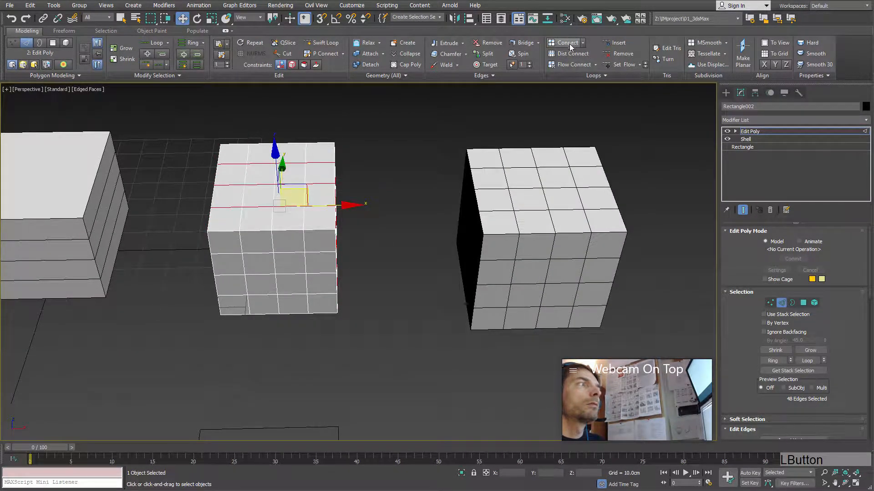
alt+middle_drag(318, 210, 358, 222)
click(426, 276)
alt+middle_drag(427, 279, 397, 280)
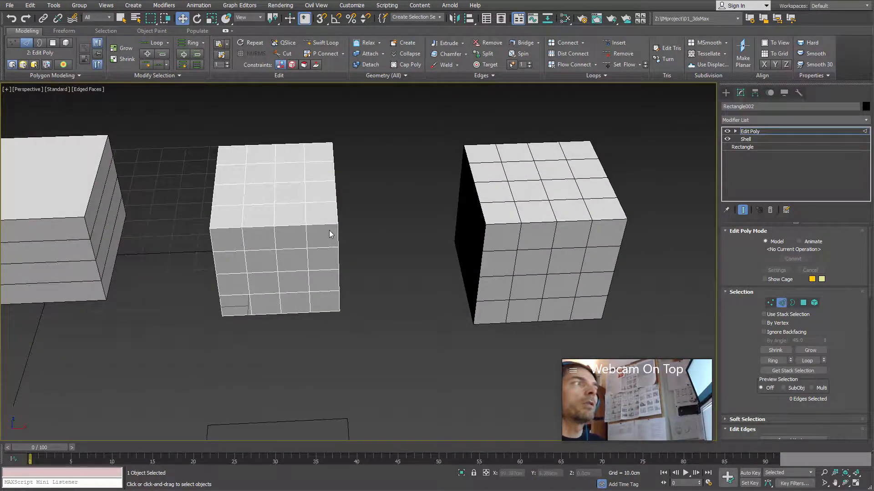
Step: Leave edge editing on the subdivided shelled rectangle
middle_drag(14, 195, 130, 182)
scroll(177, 201, down, 2)
middle_drag(9, 199, 111, 191)
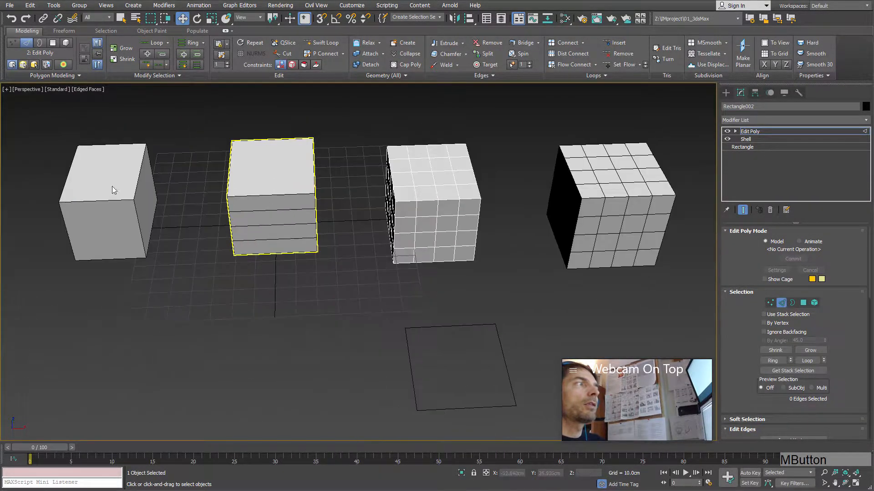
scroll(130, 211, down, 2)
scroll(173, 210, up, 4)
scroll(319, 256, down, 2)
middle_drag(423, 279, 283, 201)
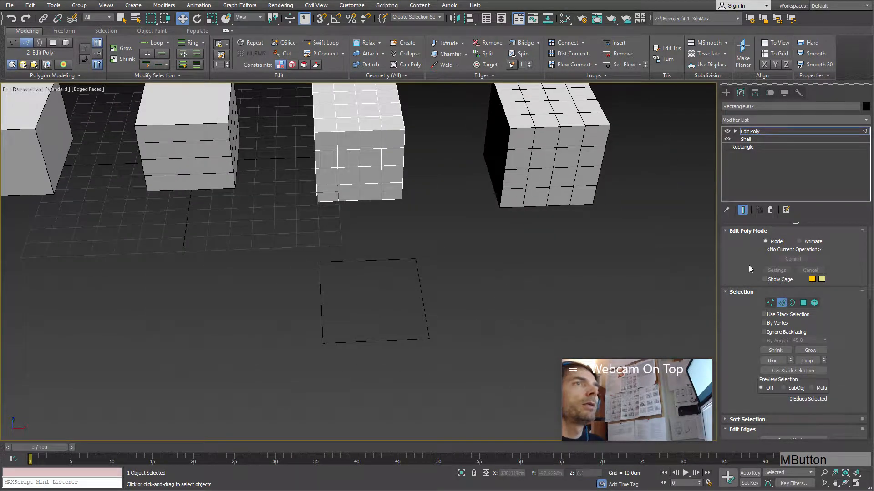
click(781, 303)
Step: Select the loose rectangle spline in front of the cubes and apply a Bevel modifier to it
drag(521, 298, 386, 358)
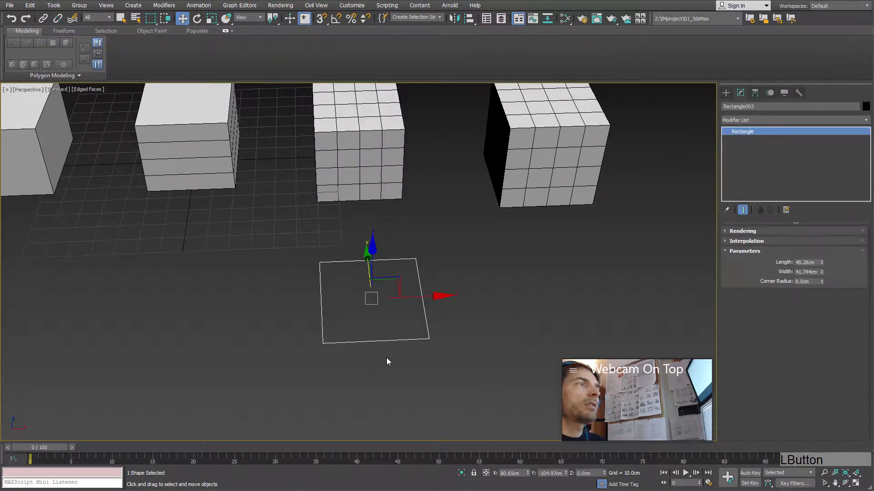
alt+middle_drag(386, 358, 385, 335)
click(866, 120)
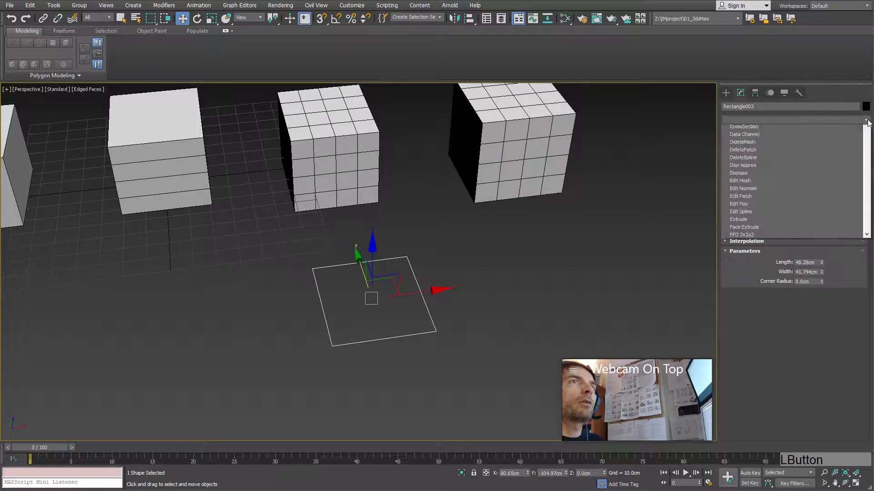
text(b)
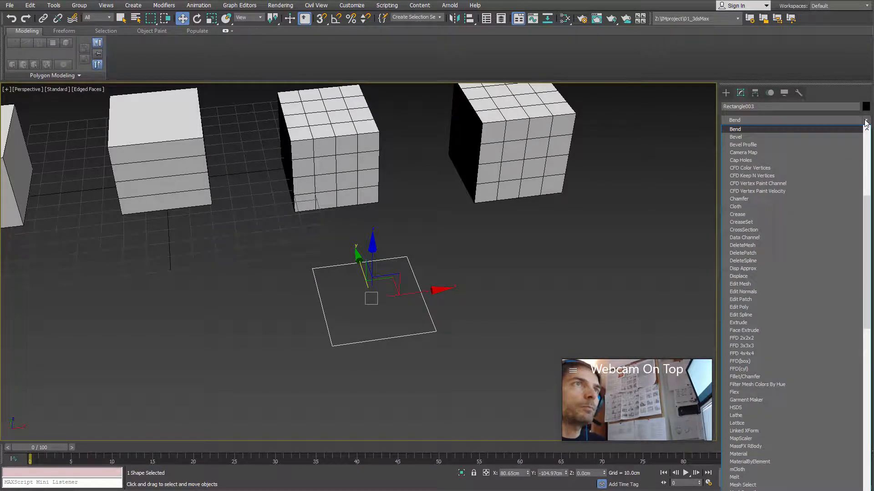
click(735, 137)
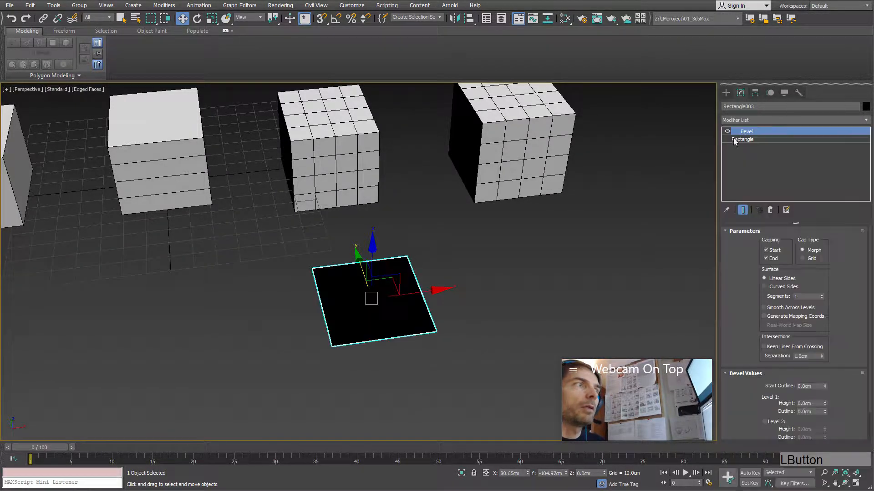
Step: Assign the Lambert material Material #25 to the bevelled rectangle and close the material editor
key(m)
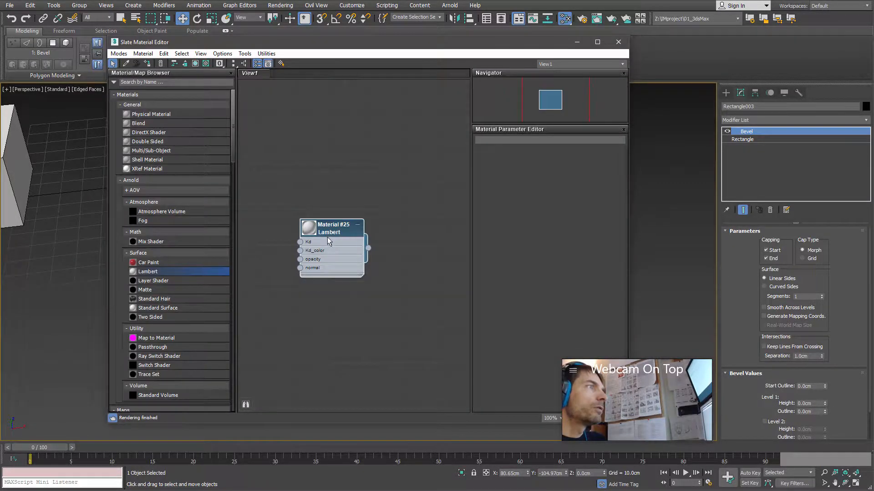
right_click(326, 237)
click(374, 250)
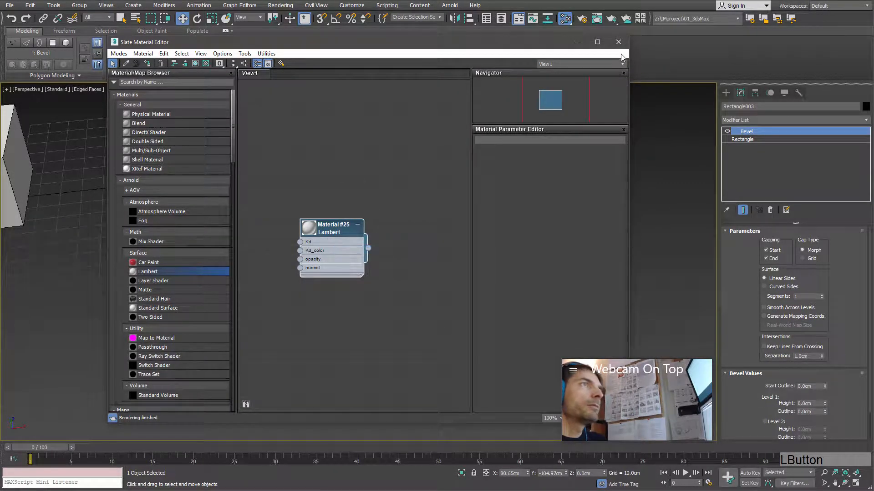
click(619, 43)
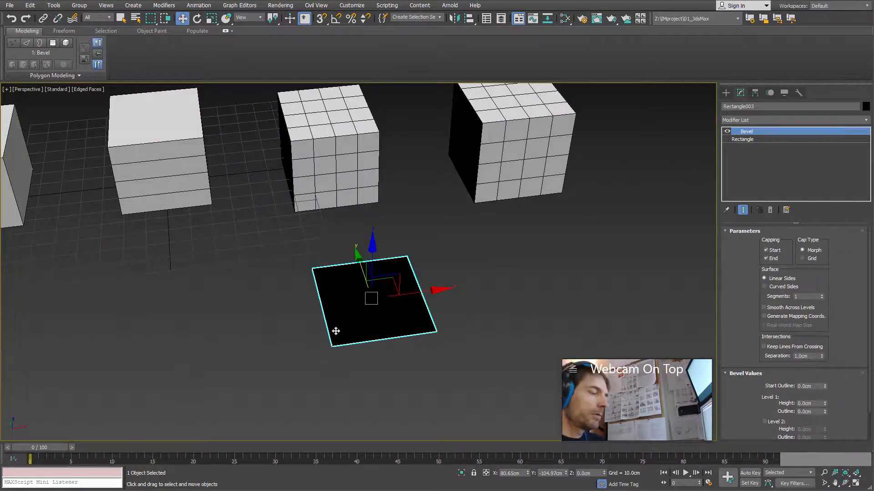
Step: Set the rectangle's bevel to 7.6 cm start outline, with Level 1 height 35.5 cm and outline -8.4 cm
alt+middle_drag(377, 334, 460, 324)
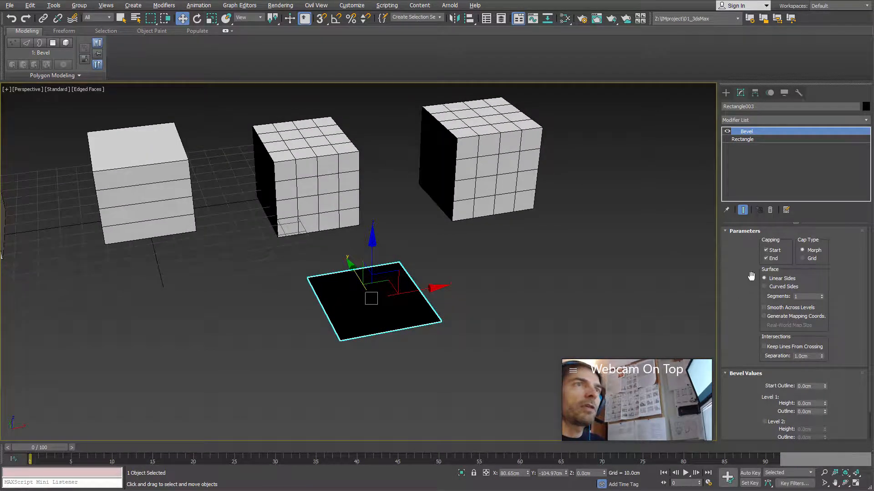
scroll(734, 305, down, 2)
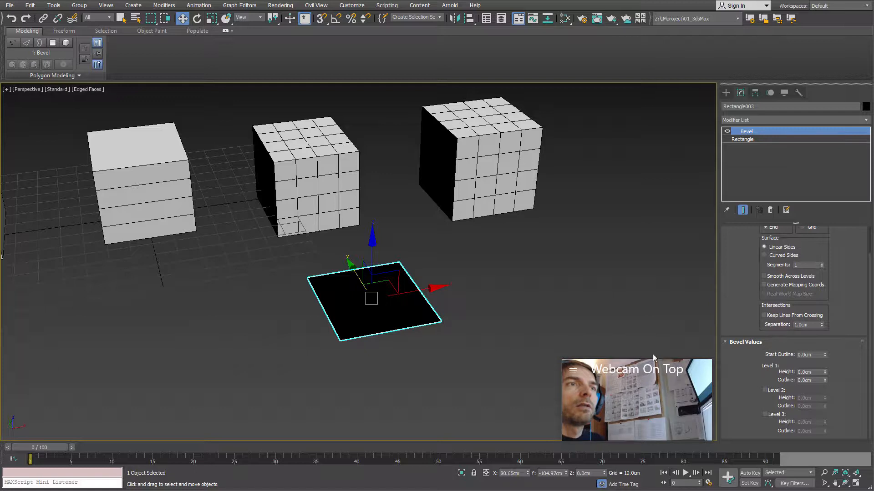
drag(824, 354, 803, 338)
mouse_move(825, 381)
mouse_down()
mouse_move(822, 370)
mouse_move(818, 407)
mouse_move(815, 386)
mouse_move(824, 392)
mouse_up()
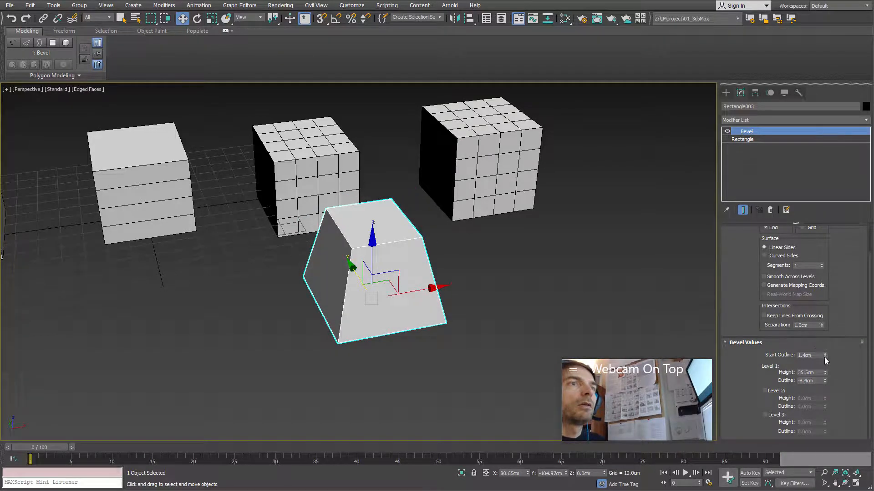
drag(825, 355, 794, 390)
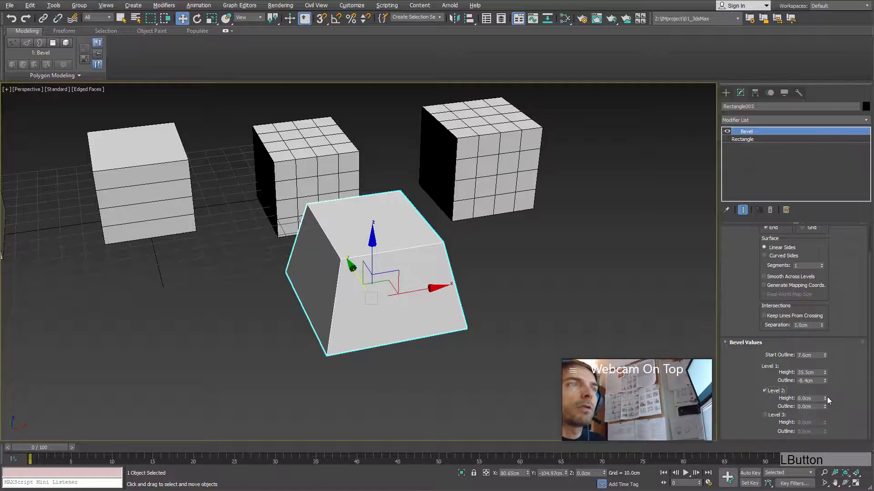
Step: Set bevel Level 2 to 19.5 cm height and -8.4 cm outline, and enable Level 3 with 29.5 cm height and 8.8 cm outline
drag(826, 397, 825, 379)
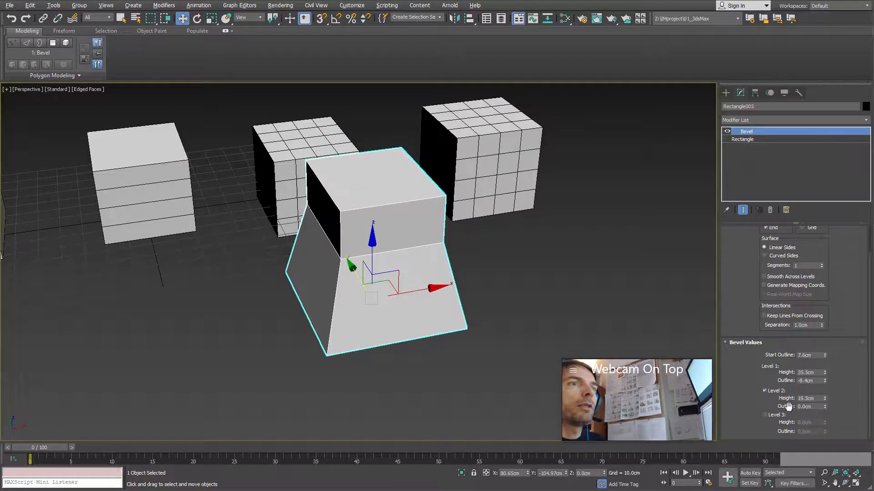
click(773, 415)
mouse_move(824, 422)
mouse_down()
mouse_move(824, 402)
mouse_move(815, 418)
mouse_move(825, 415)
mouse_move(822, 446)
mouse_move(818, 410)
mouse_up()
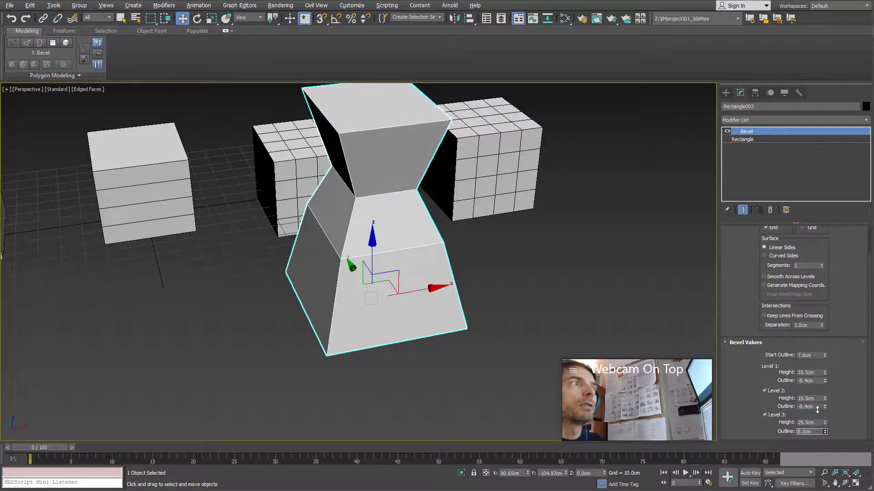
alt+middle_drag(291, 236, 369, 256)
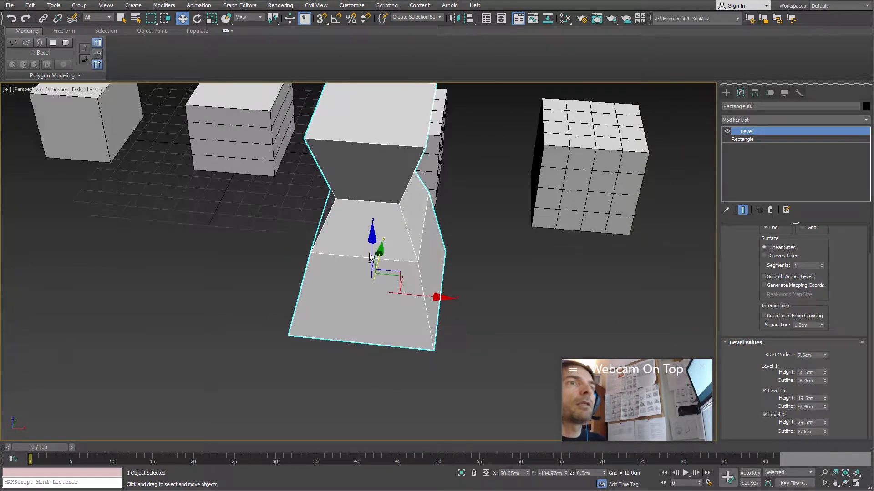
alt+middle_drag(479, 310, 496, 305)
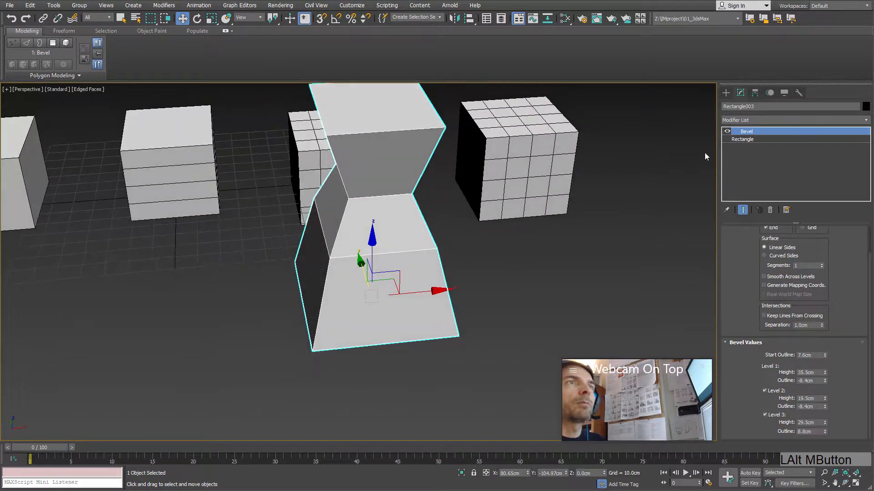
click(762, 132)
Step: Draw a circle spline on the ground beside the bevelled rectangle, in front of the segmented cube
click(728, 94)
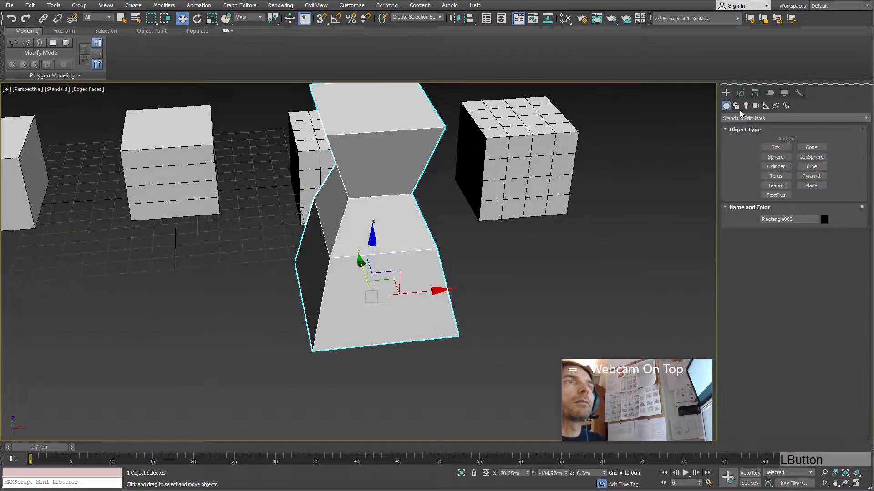
click(736, 105)
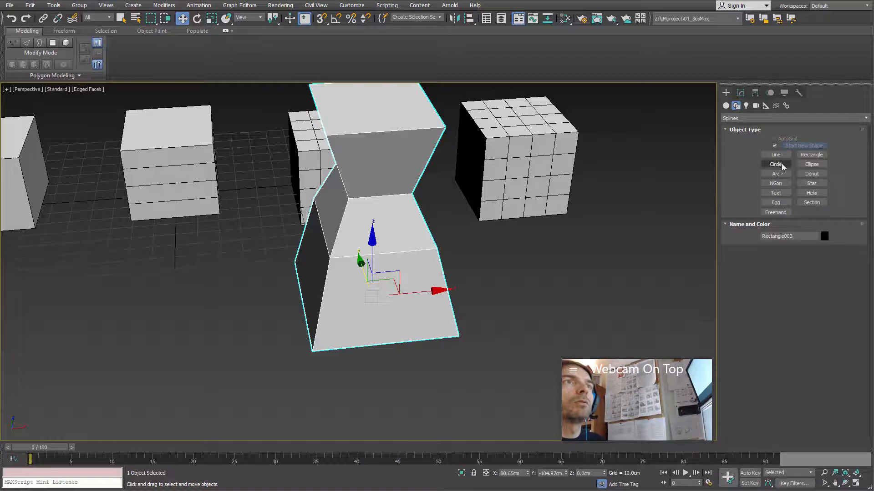
click(776, 164)
middle_drag(621, 241, 375, 304)
drag(399, 286, 421, 314)
right_click(394, 302)
Step: Copy the Bevel modifier from the rectangle and paste it onto the circle as an independent copy
click(232, 270)
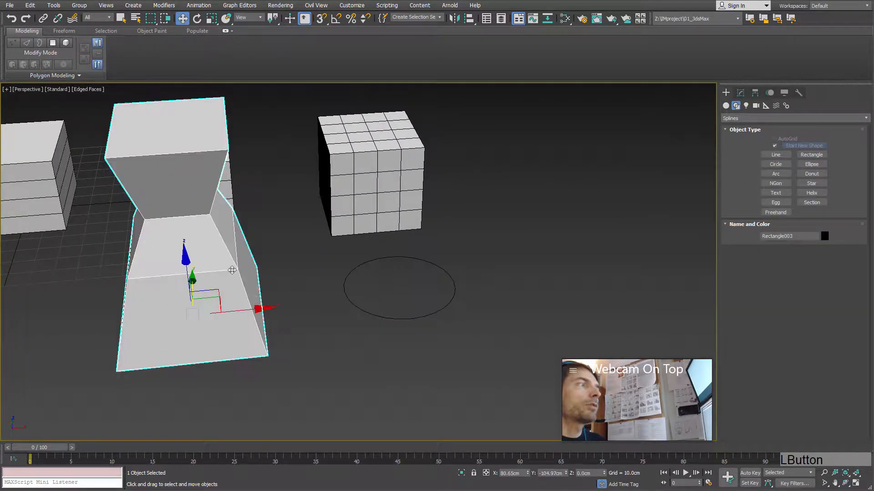
click(740, 92)
right_click(758, 132)
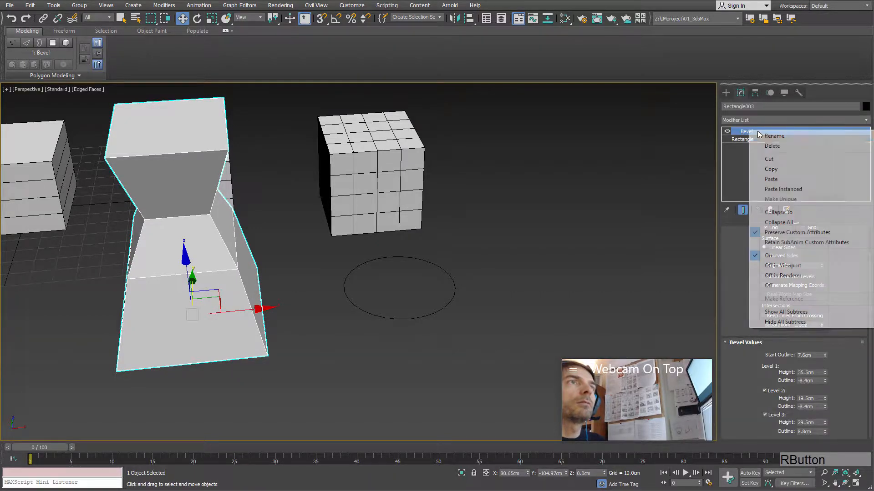
click(770, 168)
drag(515, 272, 438, 306)
right_click(742, 134)
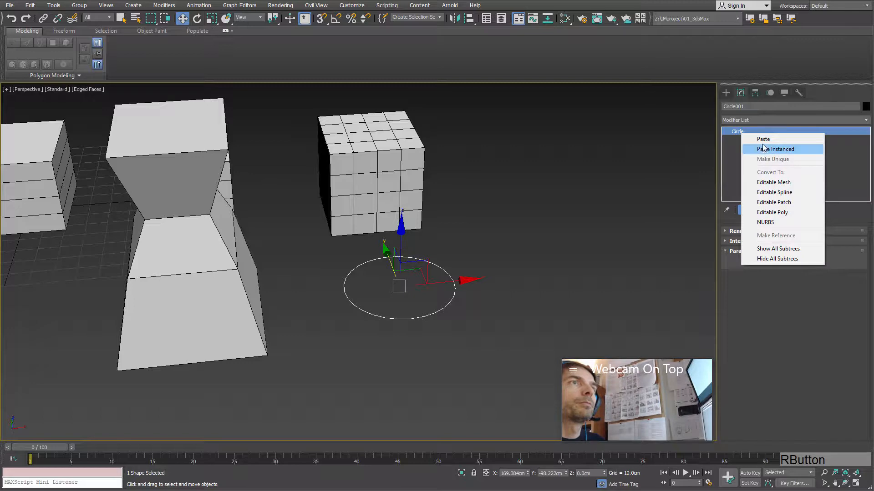
click(746, 138)
alt+middle_drag(397, 239, 373, 241)
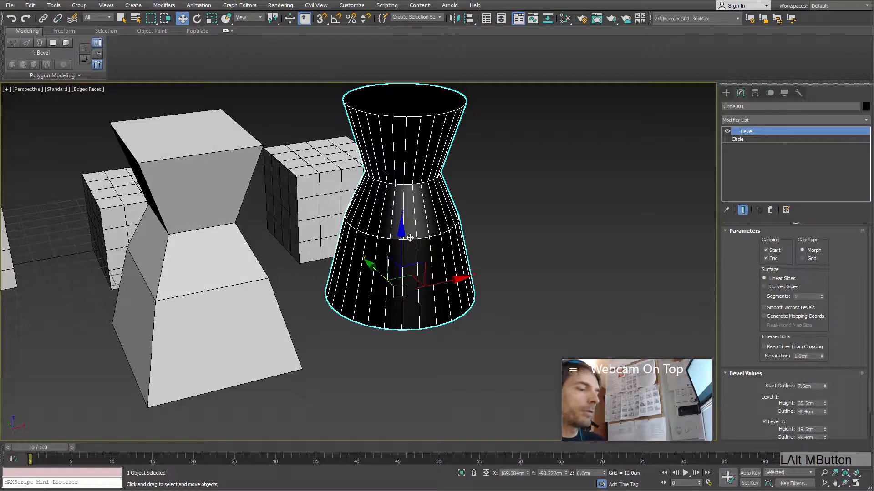
Step: Assign the Lambert material Material #25 to the bevelled circle and close the material editor
key(m)
right_click(310, 258)
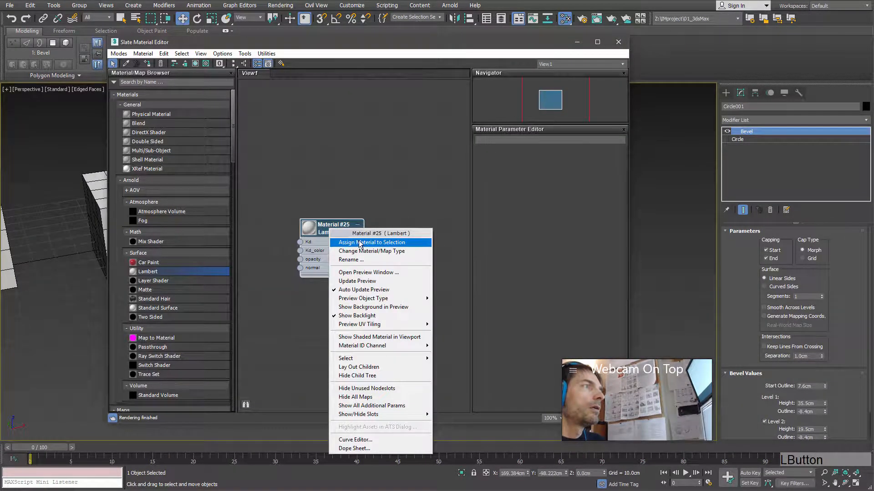
click(387, 243)
click(618, 41)
middle_drag(426, 206, 440, 236)
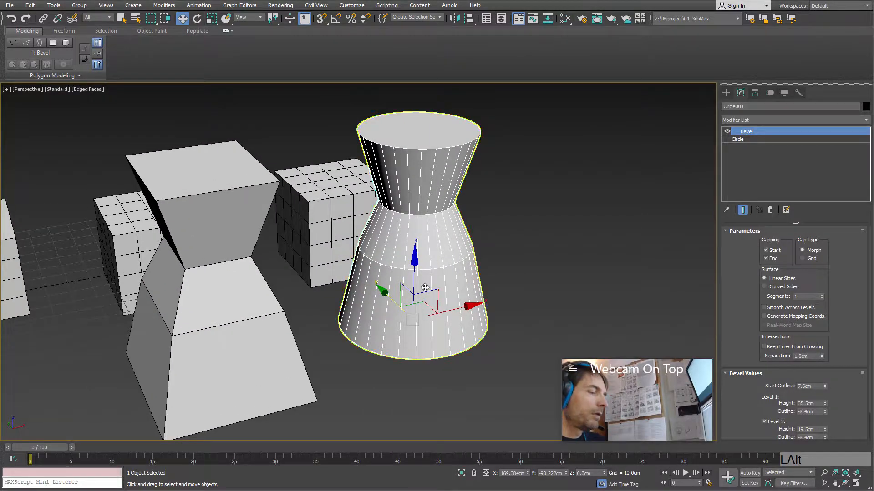
Step: Move the bevelled circle along Y to about -108.4 cm
alt+middle_drag(427, 288, 363, 266)
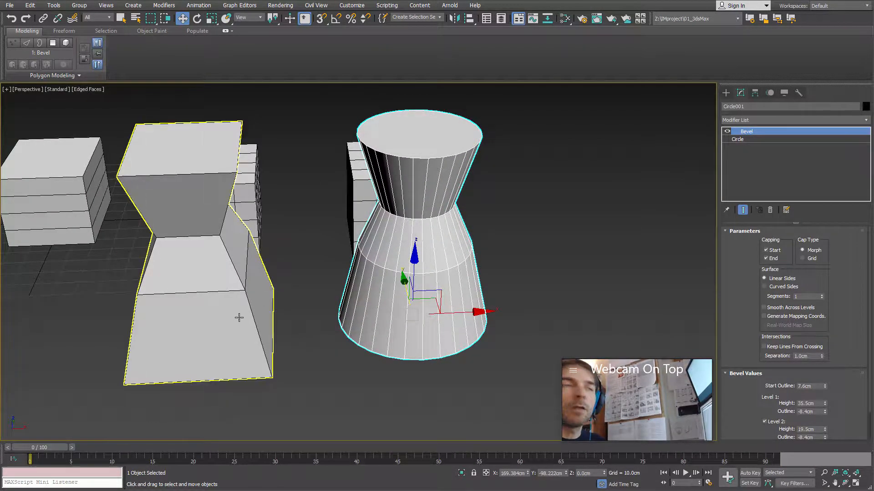
alt+middle_drag(444, 291, 455, 293)
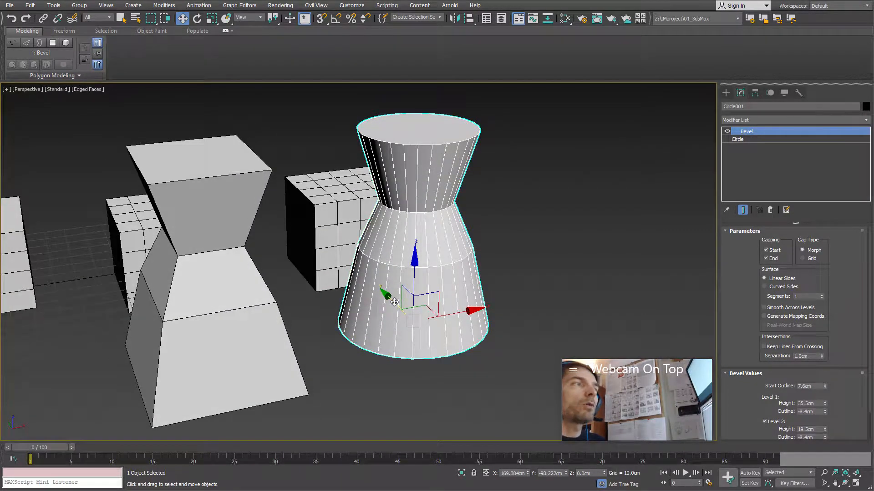
drag(384, 302, 394, 312)
alt+middle_drag(455, 323, 412, 312)
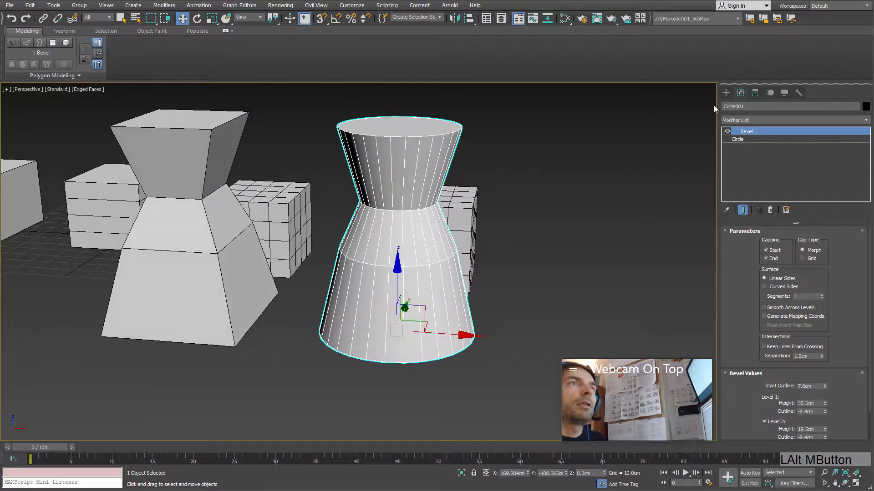
Step: Draw an open, curved three-point line spline on the ground beside the bevelled circle
click(726, 93)
click(784, 156)
middle_drag(560, 233, 378, 235)
alt+middle_drag(379, 235, 378, 318)
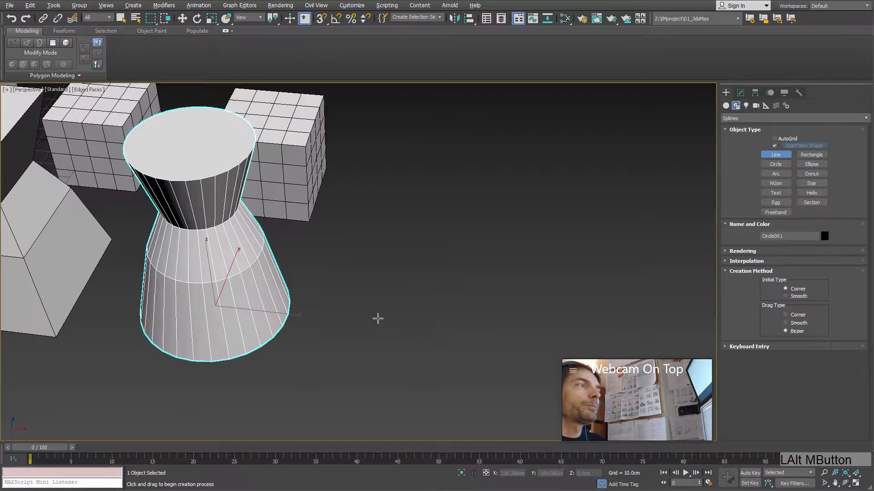
click(385, 287)
drag(384, 371, 436, 380)
drag(509, 349, 536, 329)
right_click(577, 340)
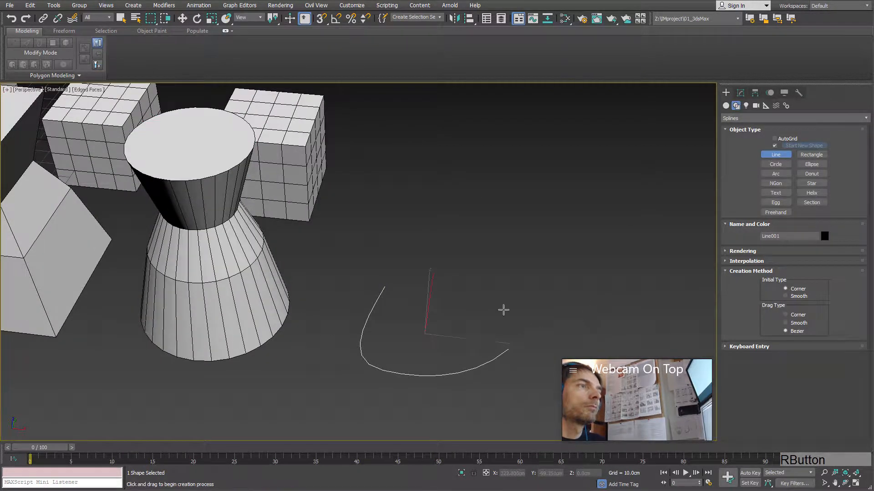
Step: Paste the copied Bevel modifier onto the open line as an instance
alt+middle_drag(503, 308, 615, 268)
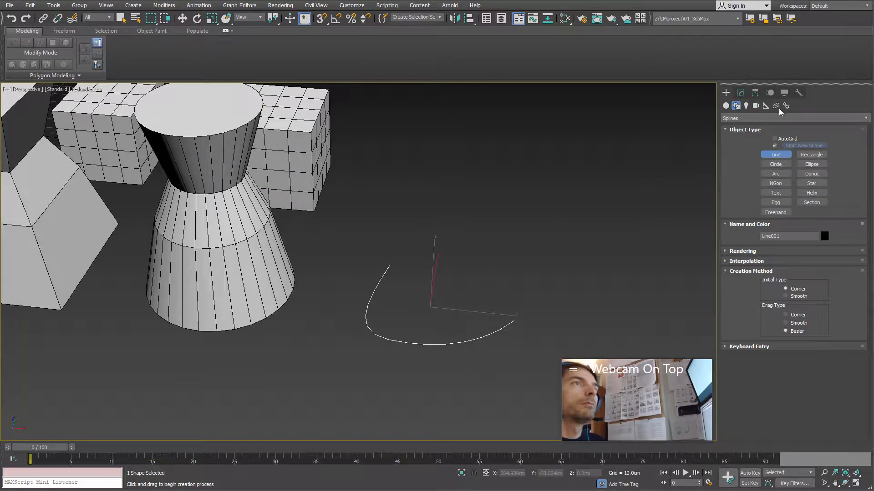
click(740, 93)
right_click(751, 133)
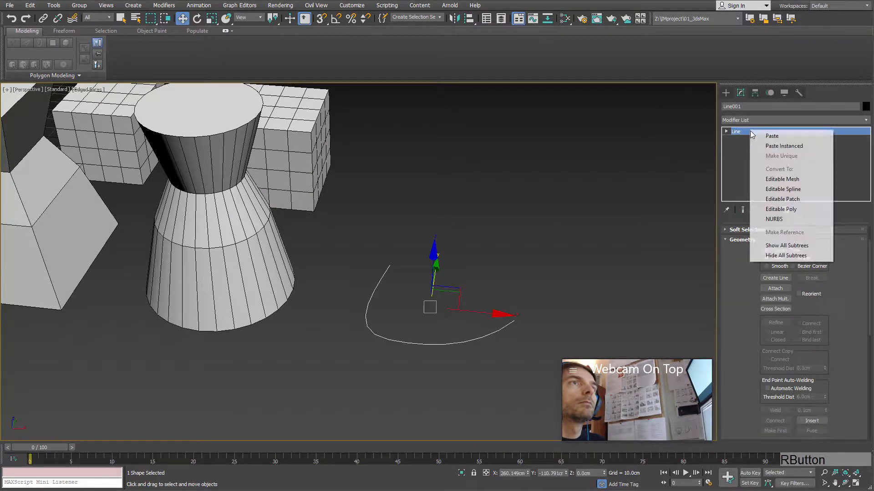
click(773, 146)
alt+middle_drag(601, 241, 524, 247)
Step: Assign the Lambert material Material #25 to the bevelled open line and close the material editor
key(m)
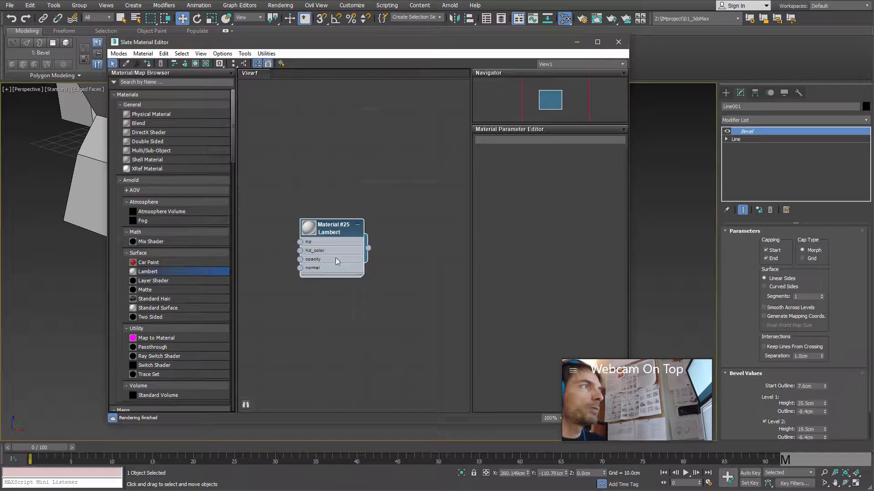
right_click(335, 229)
click(386, 242)
click(618, 42)
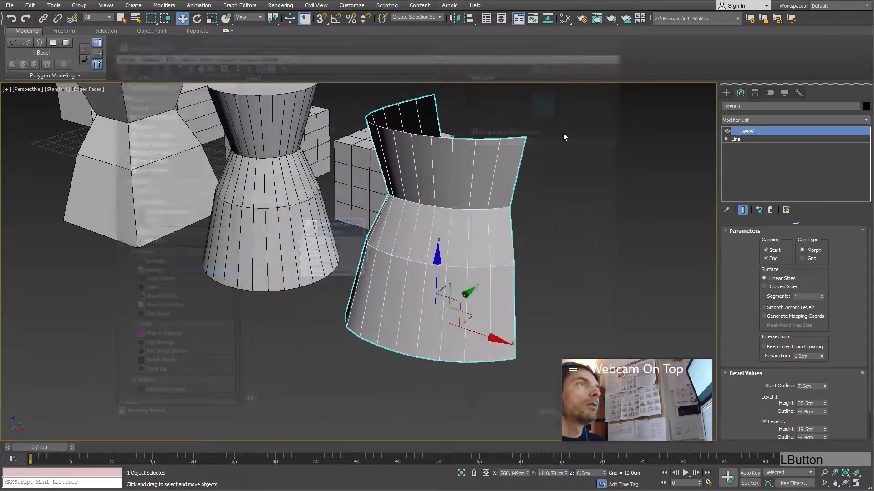
Step: Examine the bevelled open line from several sides, check its Bevel Values, and compare it with the closed bevelled shapes
alt+middle_drag(565, 137, 358, 231)
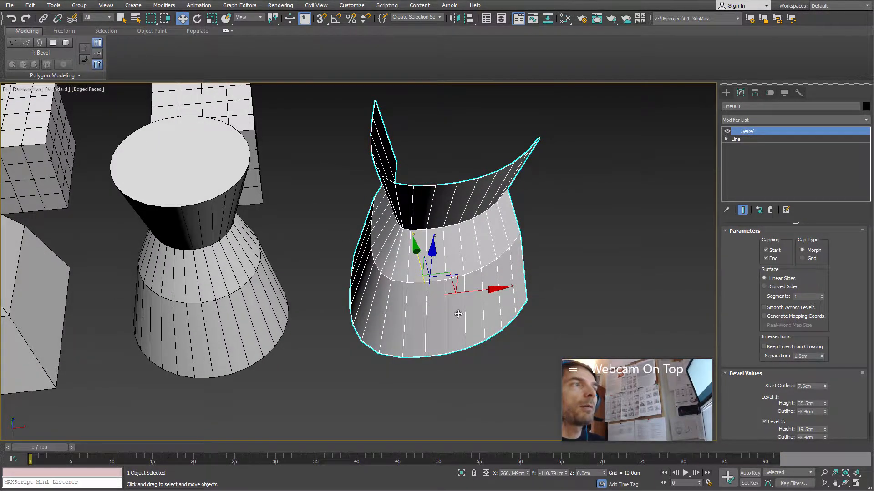
alt+middle_drag(458, 314, 419, 263)
alt+middle_drag(485, 221, 540, 284)
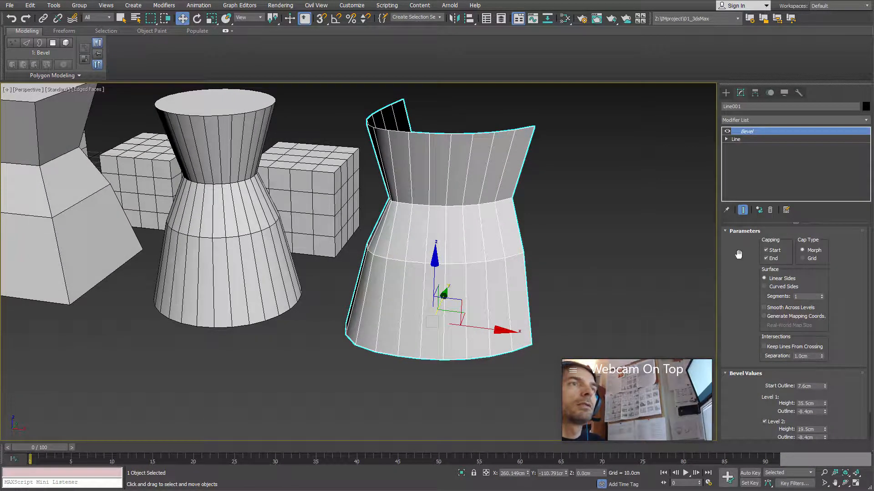
click(741, 231)
scroll(489, 257, down, 5)
alt+middle_drag(489, 257, 644, 247)
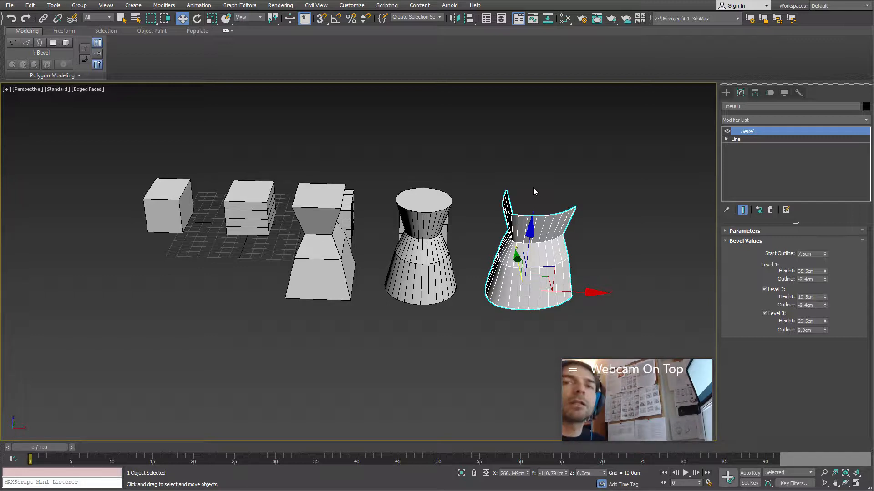
Step: Select the bevelled rectangle and examine its profile, top cap and underside from several sides, comparing it with the neighbouring bevelled shapes
alt+middle_drag(376, 273, 419, 316)
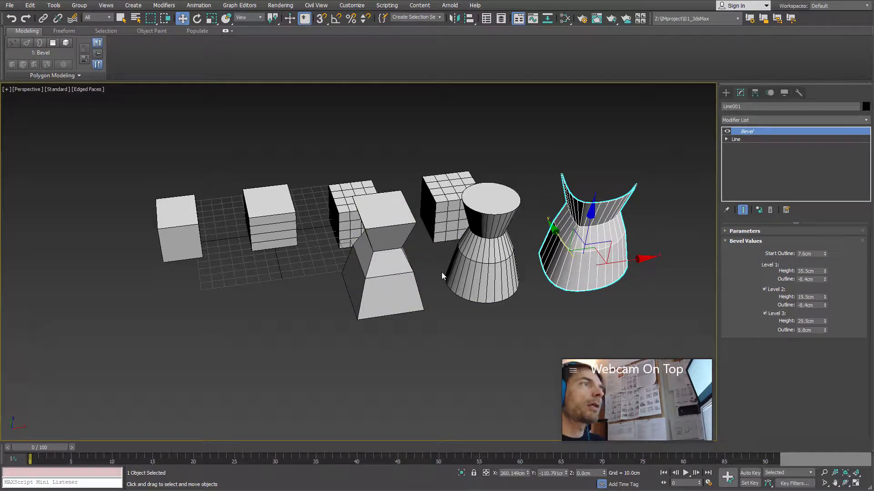
scroll(411, 275, up, 5)
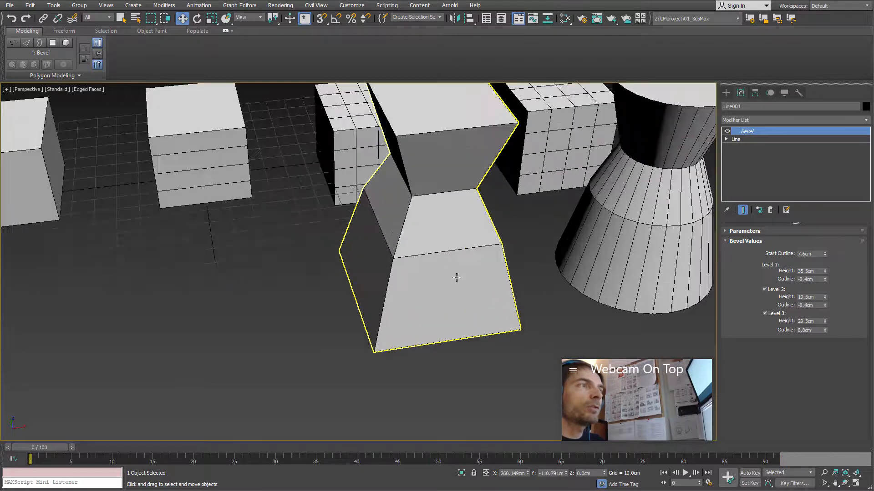
scroll(427, 259, down, 5)
scroll(410, 263, up, 3)
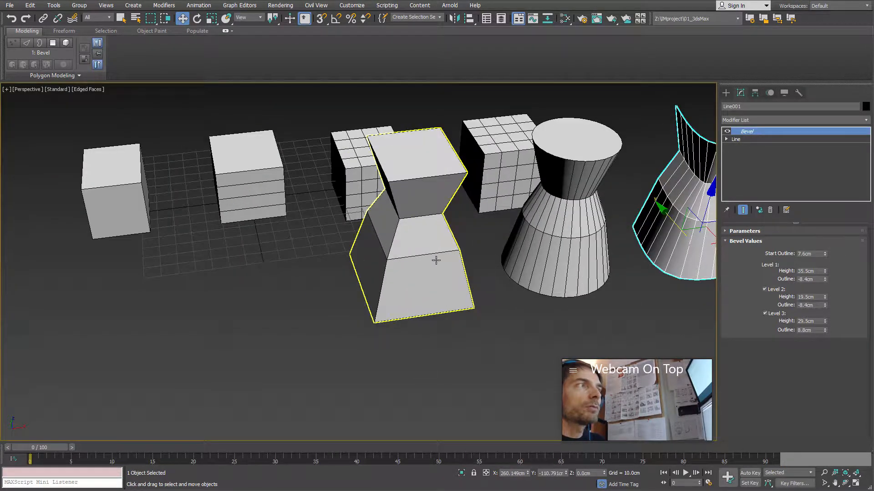
click(412, 290)
alt+middle_drag(433, 329, 443, 324)
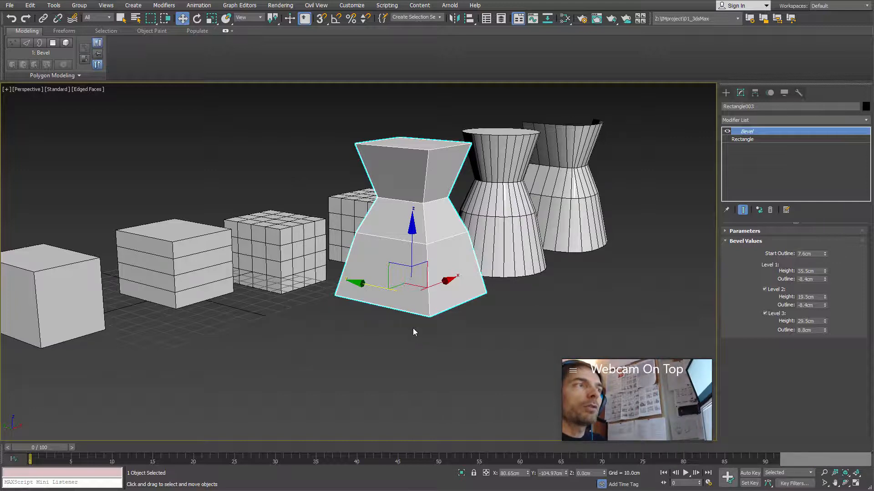
alt+middle_drag(415, 336, 411, 332)
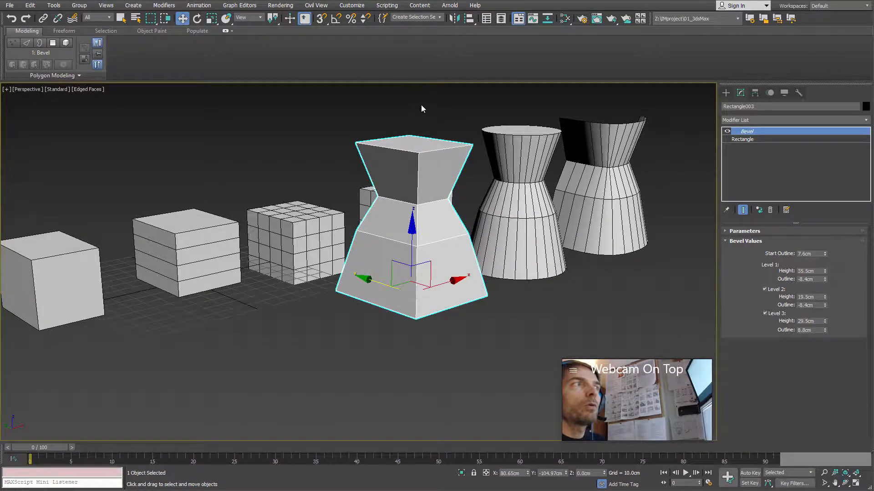
alt+middle_drag(394, 231, 419, 207)
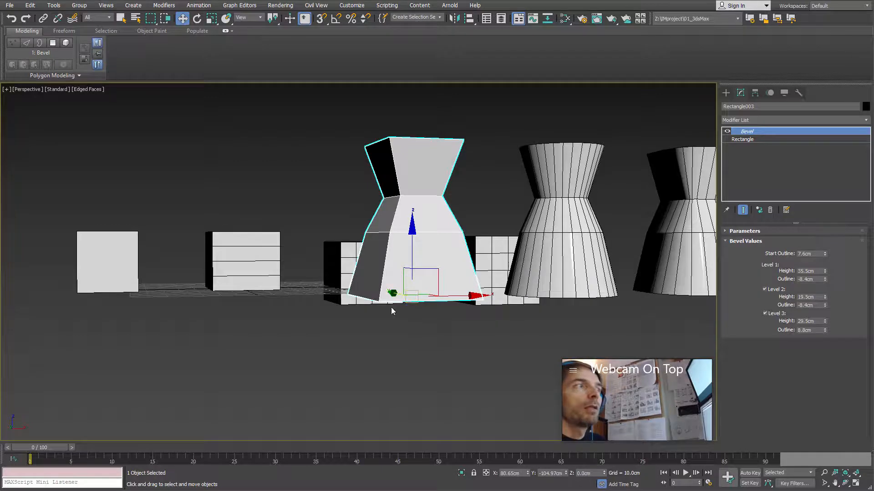
alt+middle_drag(394, 306, 405, 283)
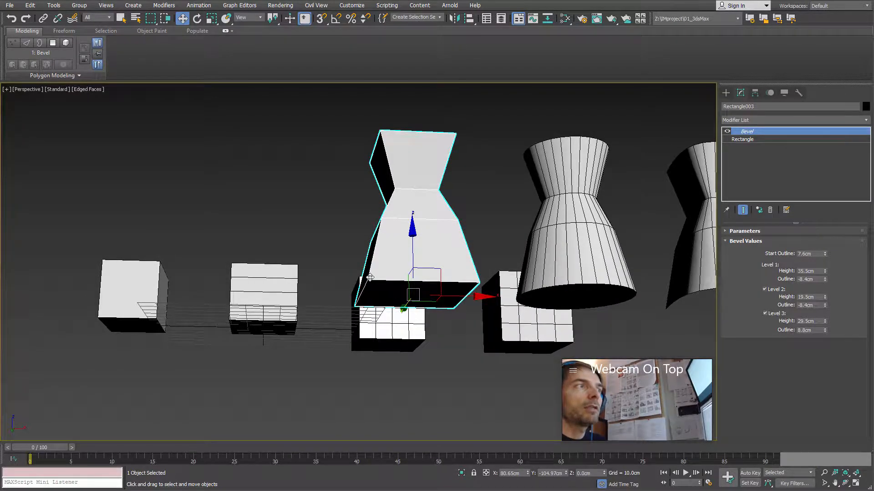
alt+middle_drag(444, 304, 431, 239)
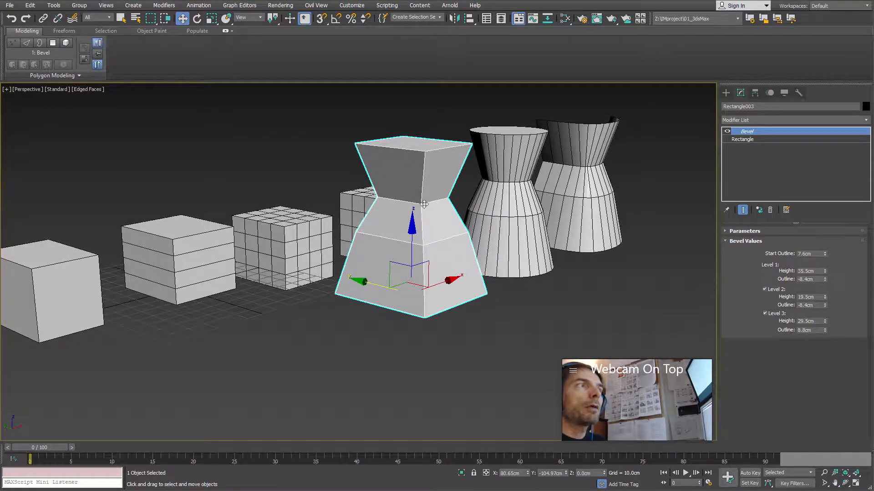
Step: Examine the bevelled rectangle and the neighbouring bevelled circle shapes from several angles
alt+middle_drag(454, 157, 507, 245)
scroll(507, 246, up, 3)
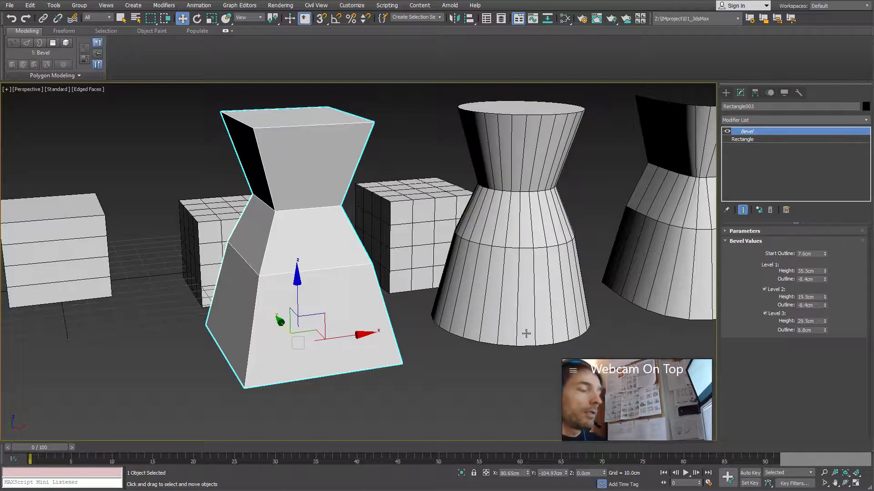
alt+middle_drag(519, 282, 511, 283)
middle_drag(527, 143, 532, 148)
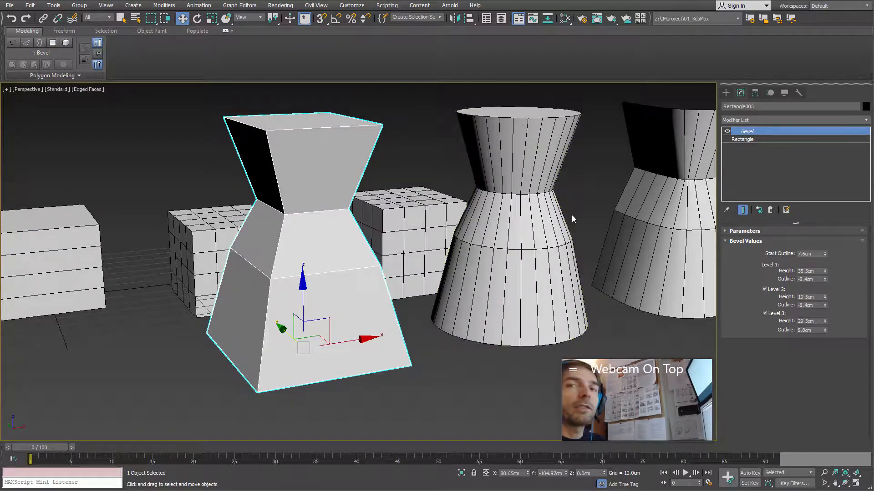
middle_drag(481, 238, 511, 233)
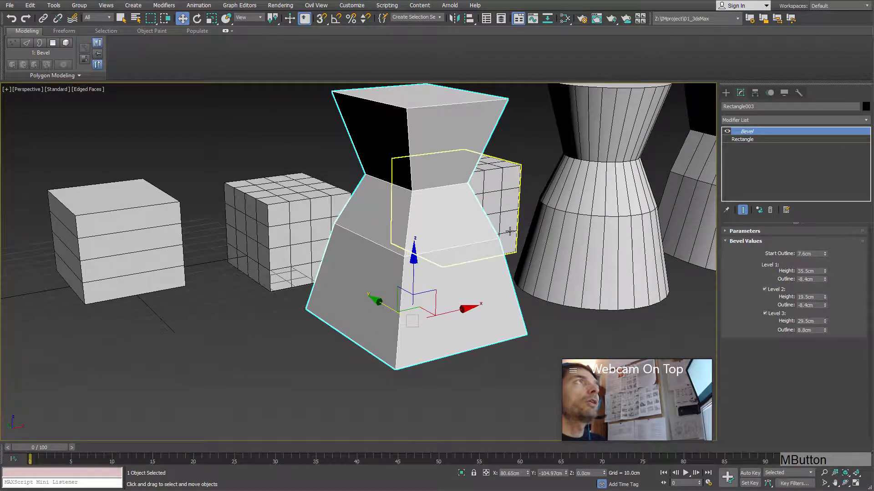
alt+middle_drag(450, 239, 456, 243)
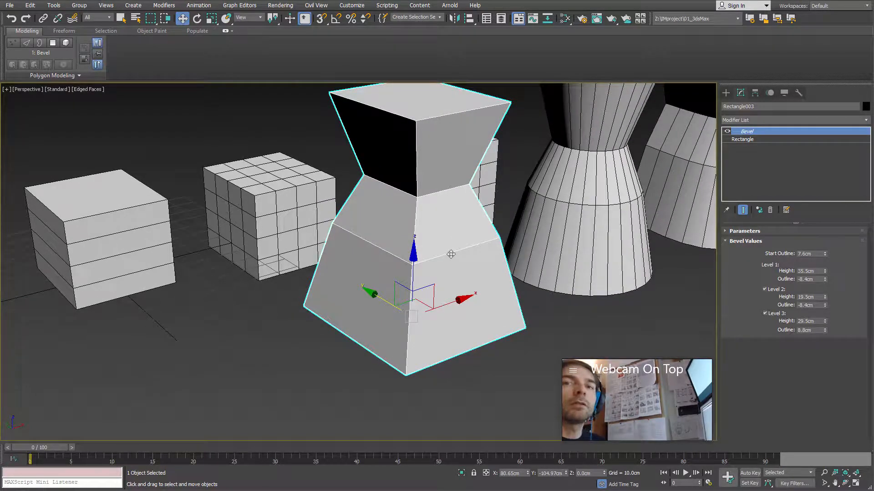
alt+middle_drag(450, 253, 409, 285)
Step: Delete all objects in the scene
drag(715, 203, 716, 201)
alt+middle_drag(443, 190, 409, 318)
key(Delete)
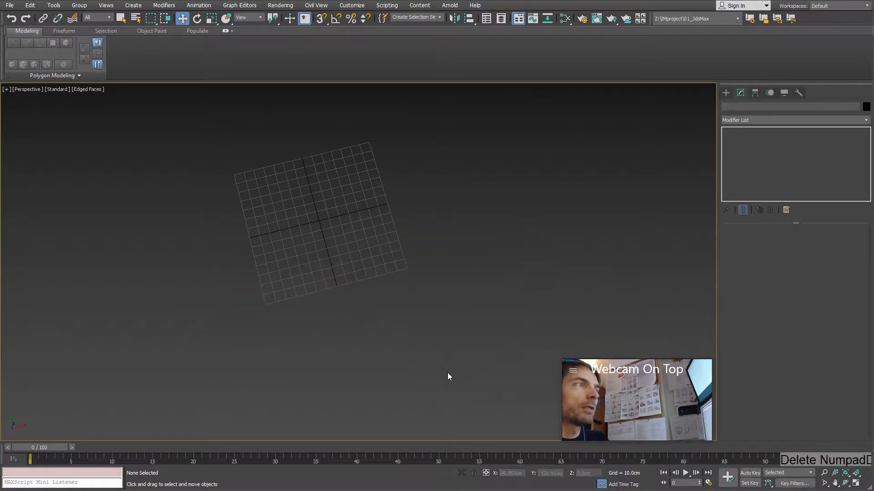
alt+middle_drag(419, 288, 474, 304)
Step: Draw an open bowl profile line in the Front view: a flat base about 36 cm long from the origin, curving outward, up and hooking inward
key(space)
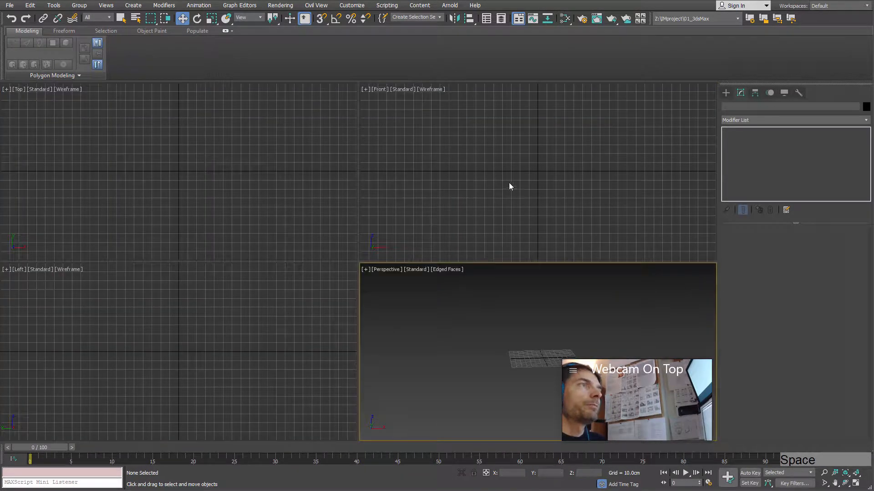
click(726, 92)
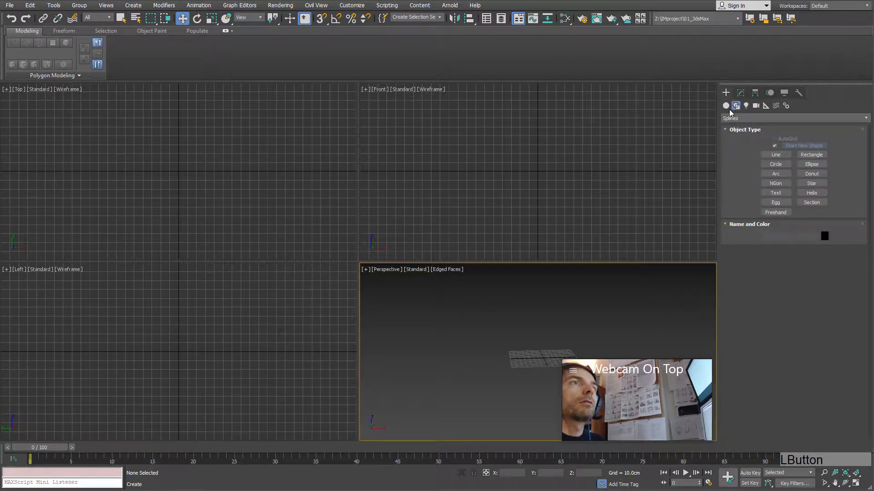
click(776, 155)
middle_drag(618, 187, 546, 255)
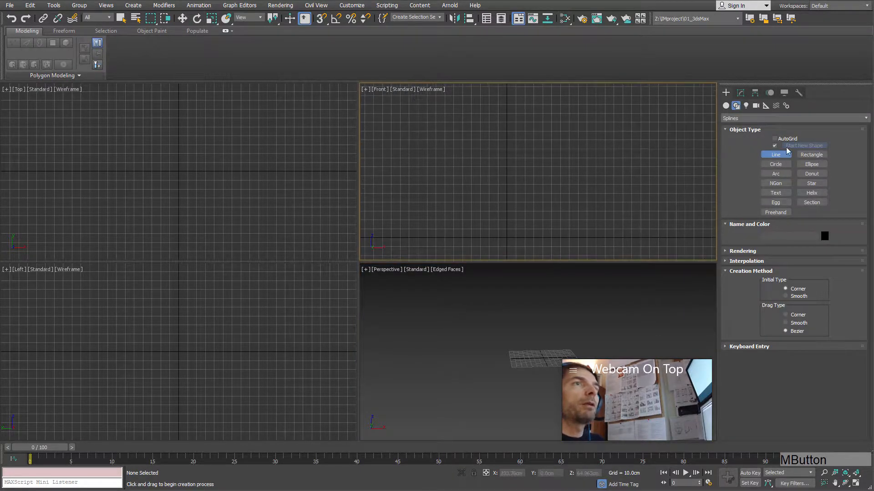
middle_drag(602, 168, 356, 359)
key(space)
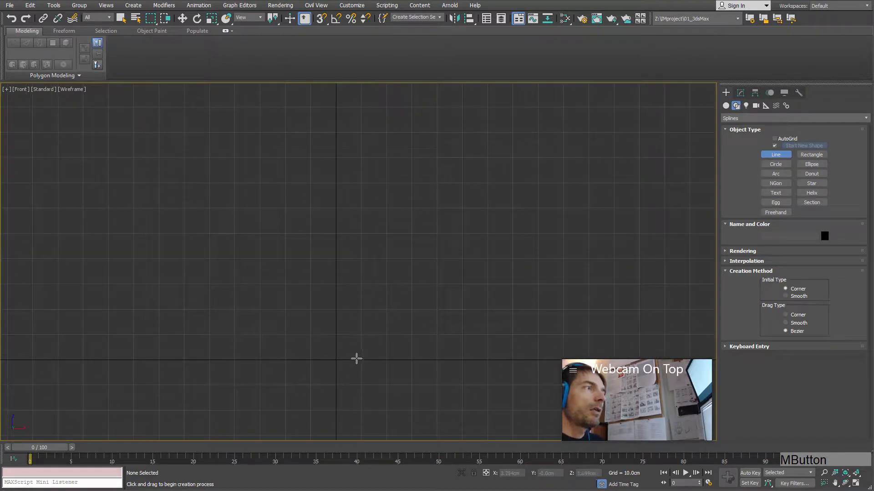
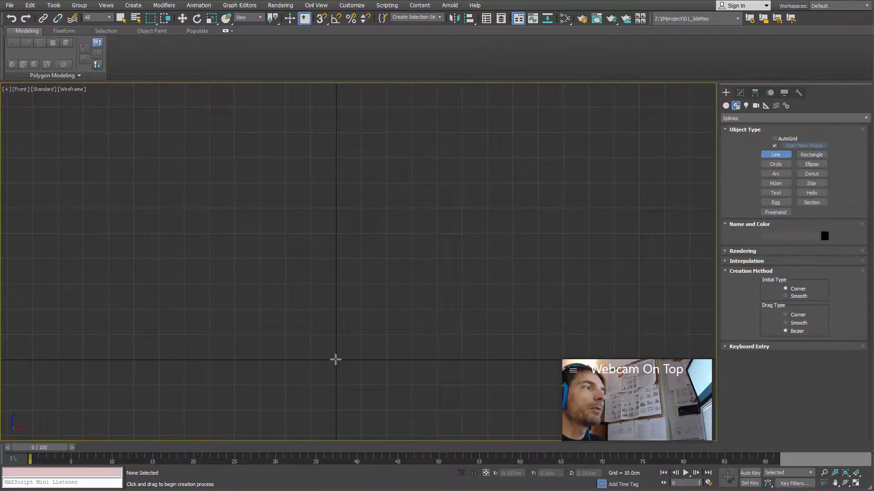
click(336, 360)
click(427, 359)
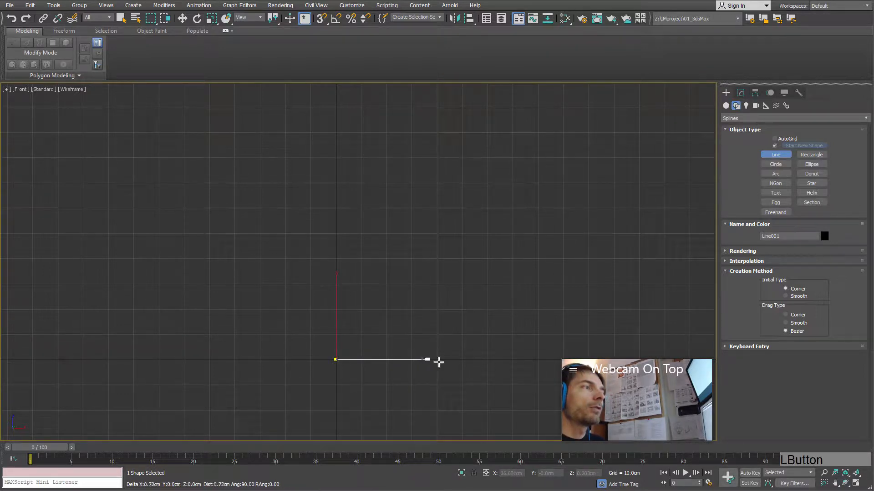
drag(516, 247, 523, 188)
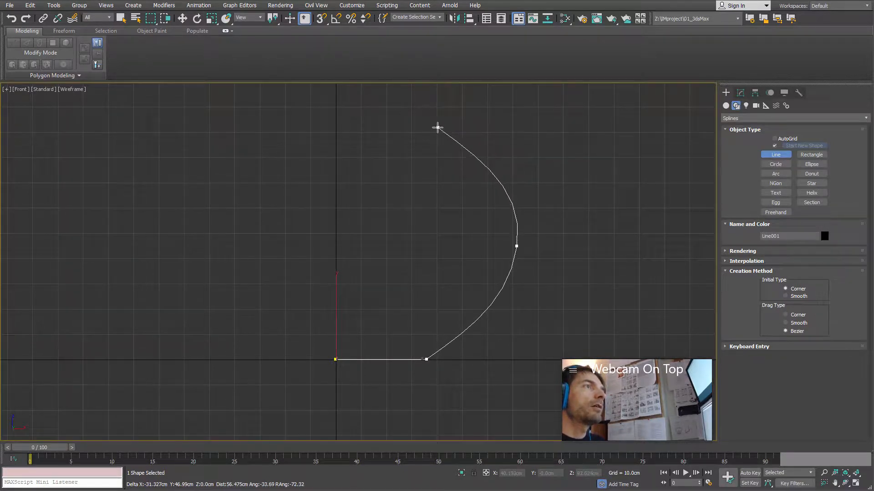
drag(485, 163, 463, 162)
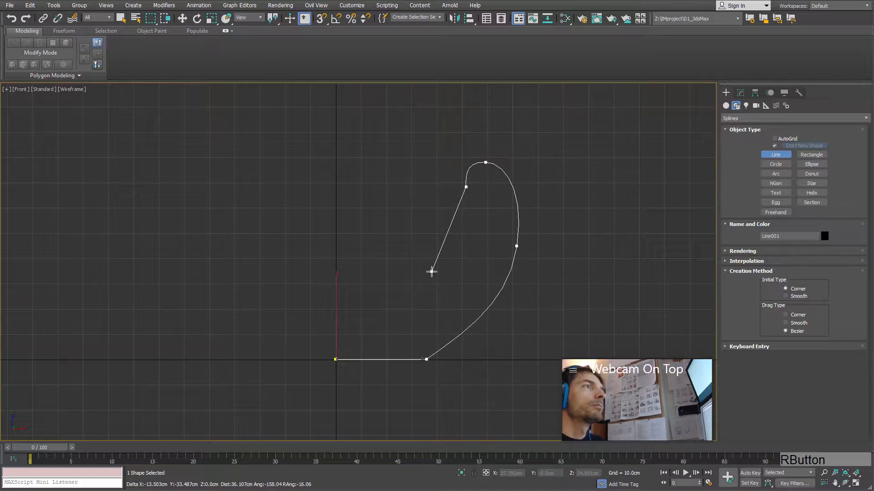
right_click(442, 282)
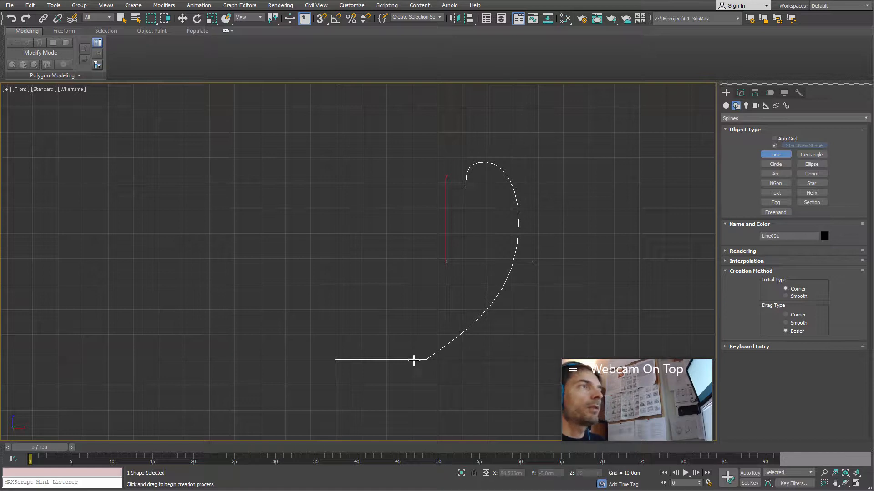
Step: Fillet the profile's corner vertex where the flat base meets the curved wall
scroll(414, 361, up, 8)
key(w)
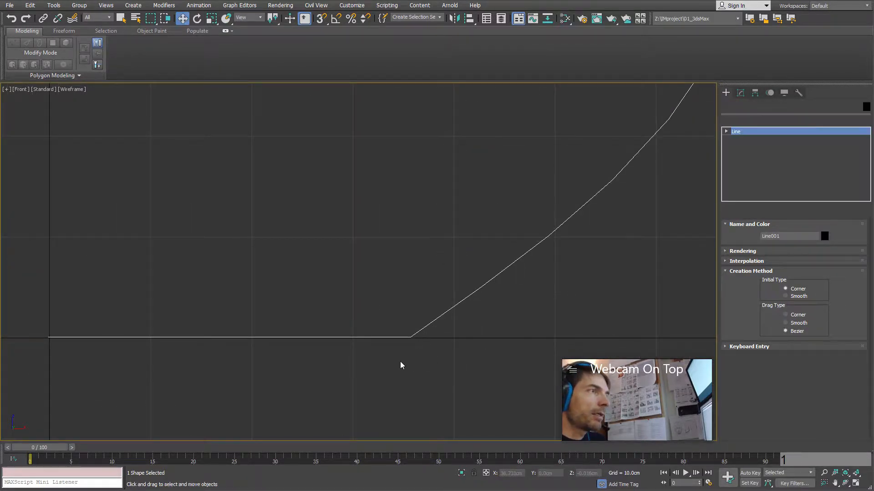
scroll(409, 353, up, 4)
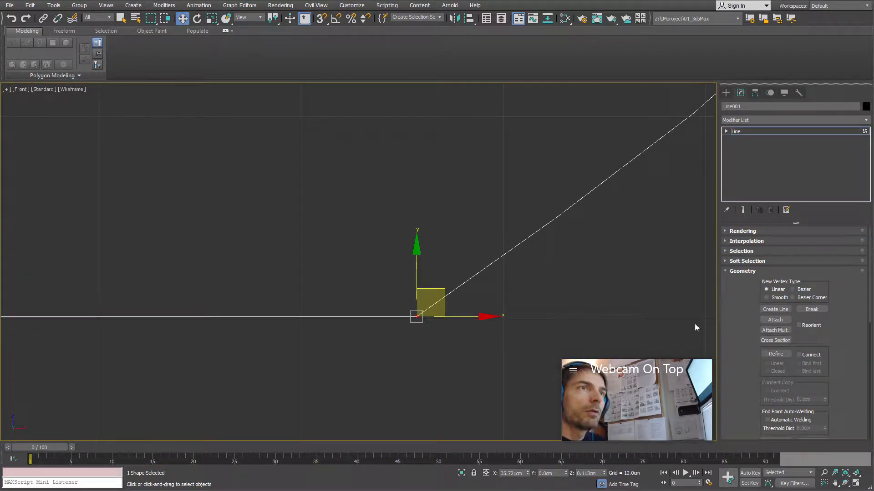
drag(739, 344, 739, 304)
scroll(738, 304, down, 3)
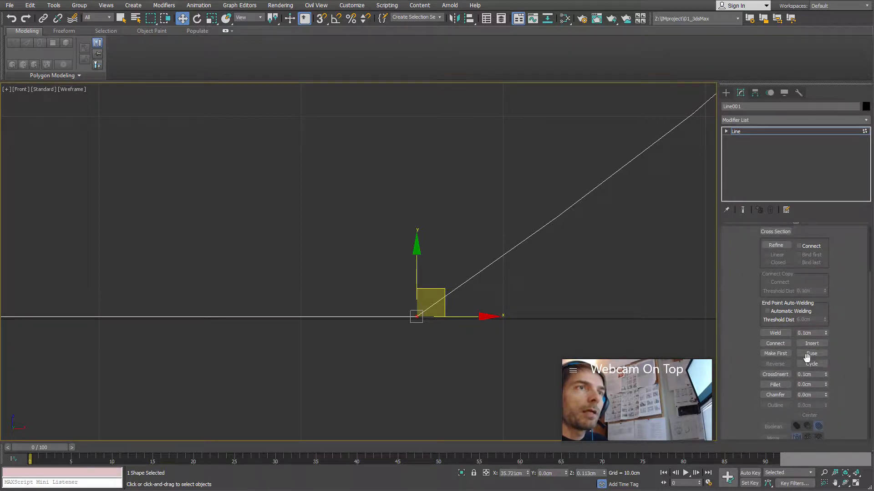
click(776, 385)
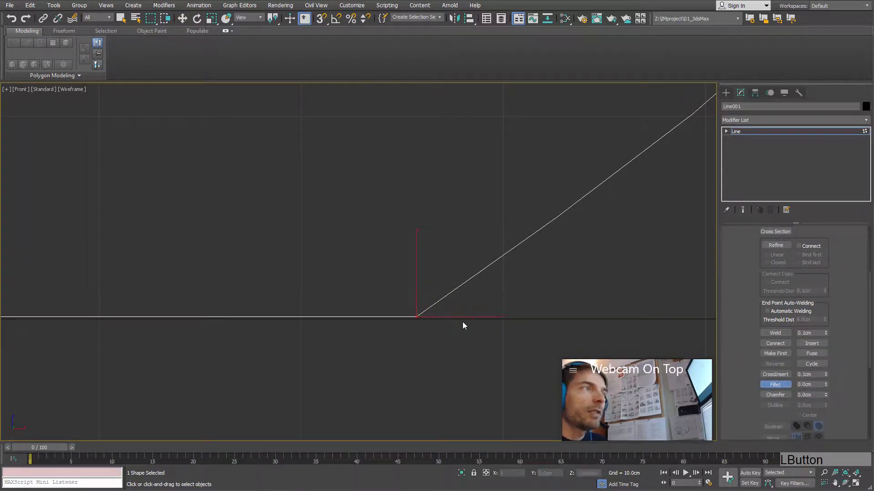
drag(436, 289, 412, 313)
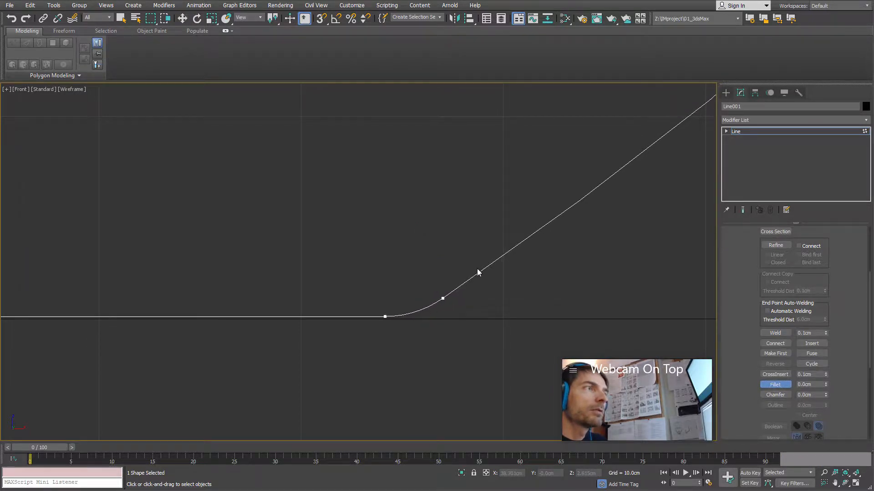
scroll(485, 260, down, 5)
middle_drag(509, 231, 459, 324)
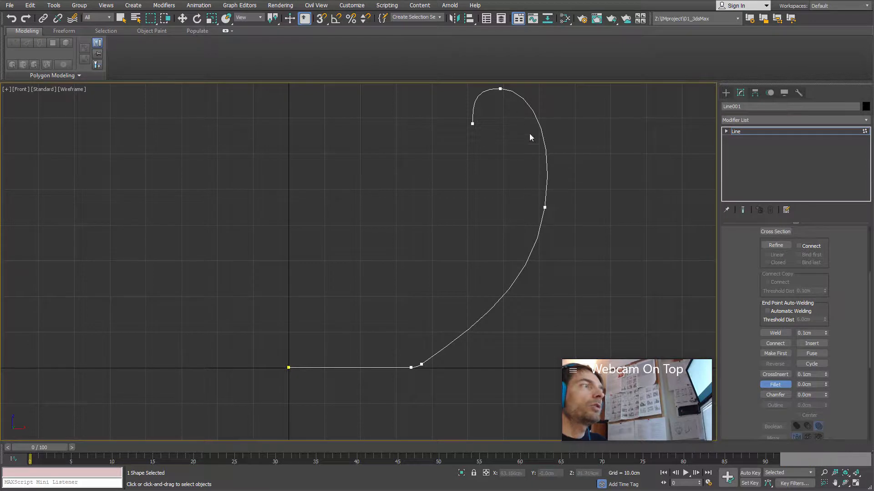
middle_drag(503, 340, 483, 320)
click(776, 384)
scroll(546, 318, down, 2)
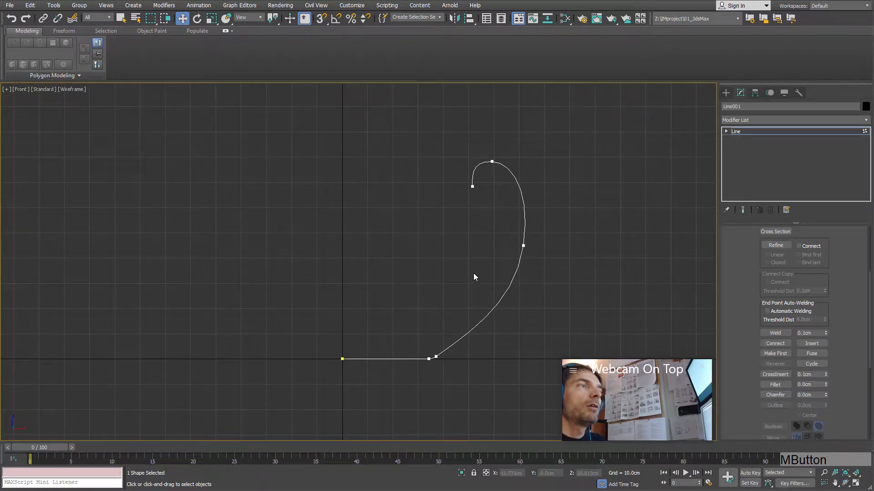
Step: Apply a Lathe modifier to the whole profile line and check the result in the Perspective view
key(space)
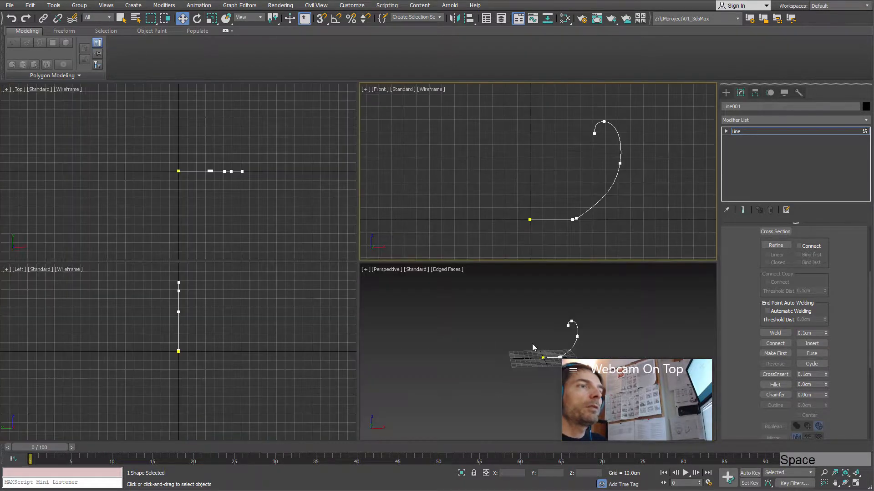
middle_click(523, 343)
key(space)
alt+middle_drag(421, 341, 455, 355)
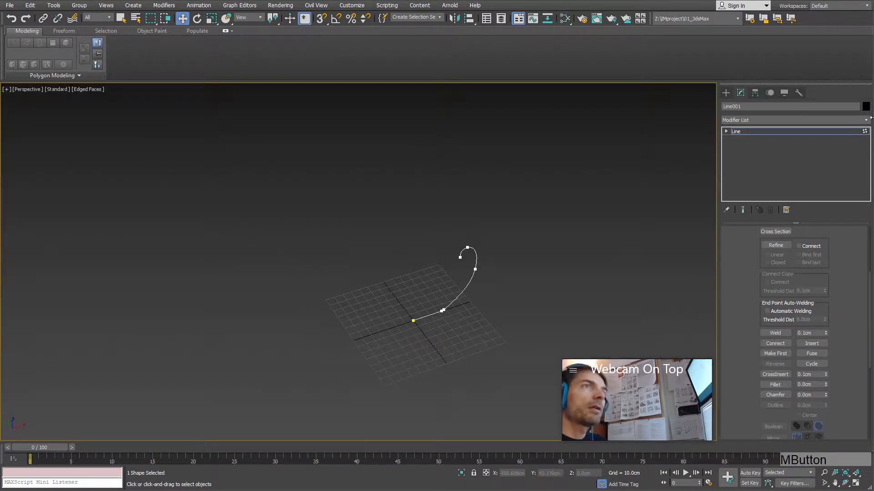
click(790, 132)
click(865, 121)
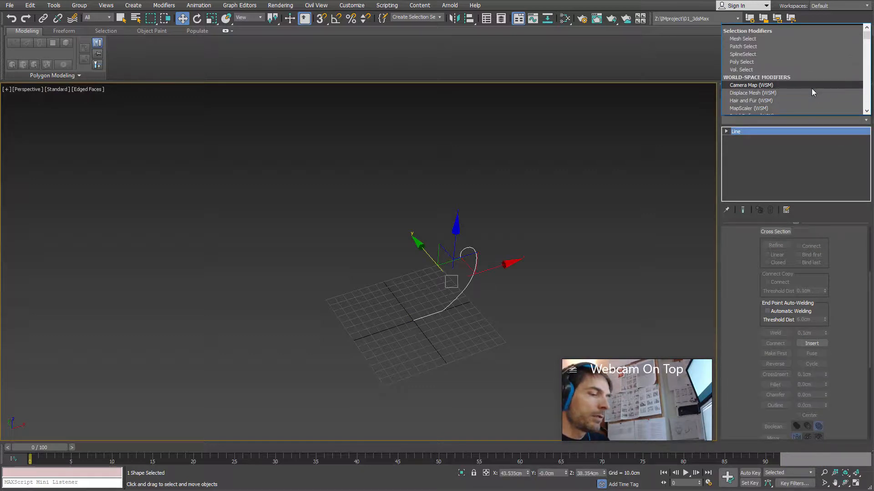
key(l)
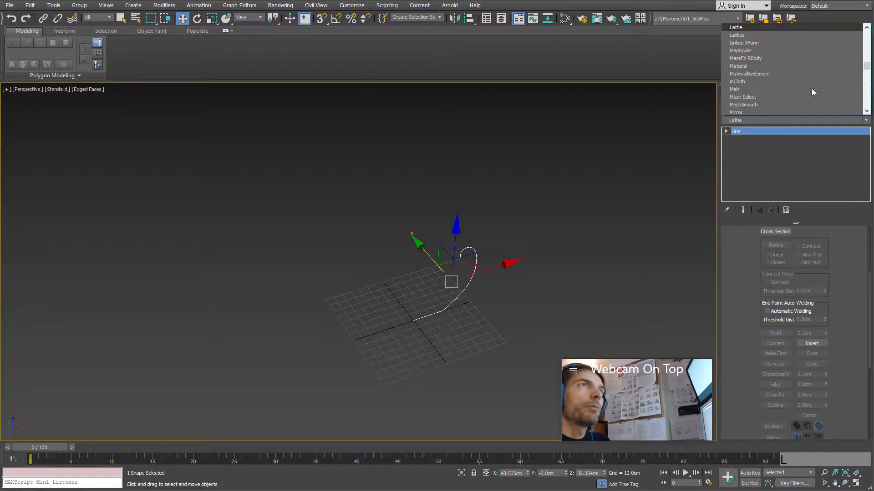
click(736, 27)
alt+middle_drag(566, 297, 444, 336)
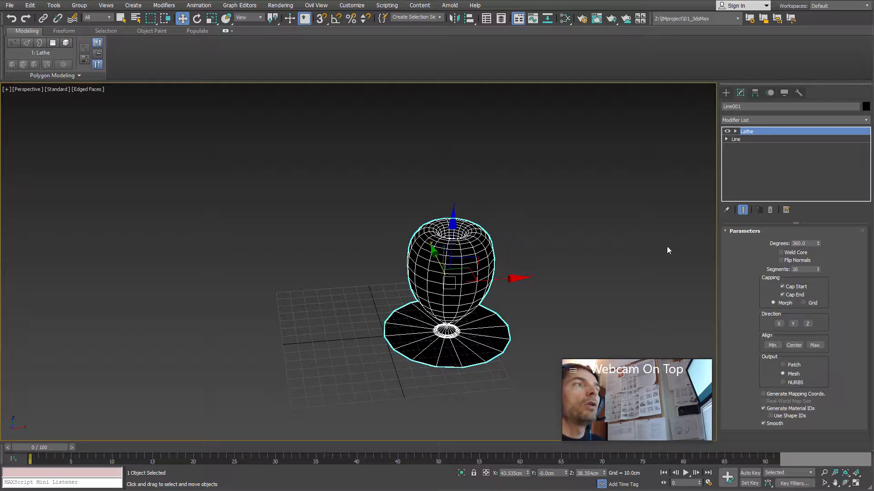
alt+middle_drag(448, 318, 460, 284)
Step: Move the Lathe axis along X to the inner end of the base line and set its X position to 0
key(space)
middle_drag(532, 213, 513, 225)
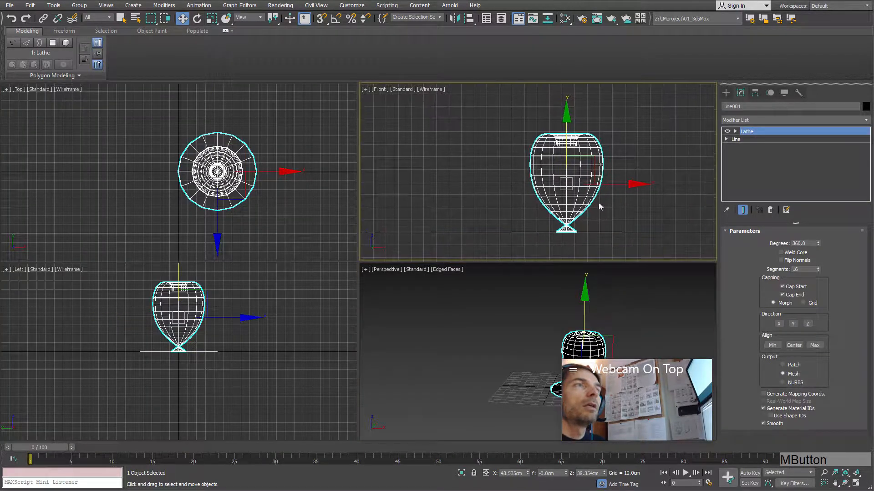
click(734, 132)
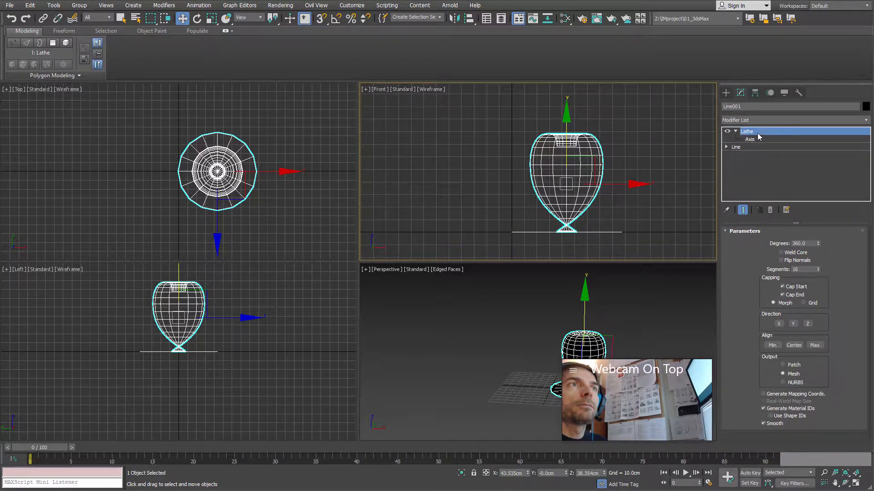
click(747, 139)
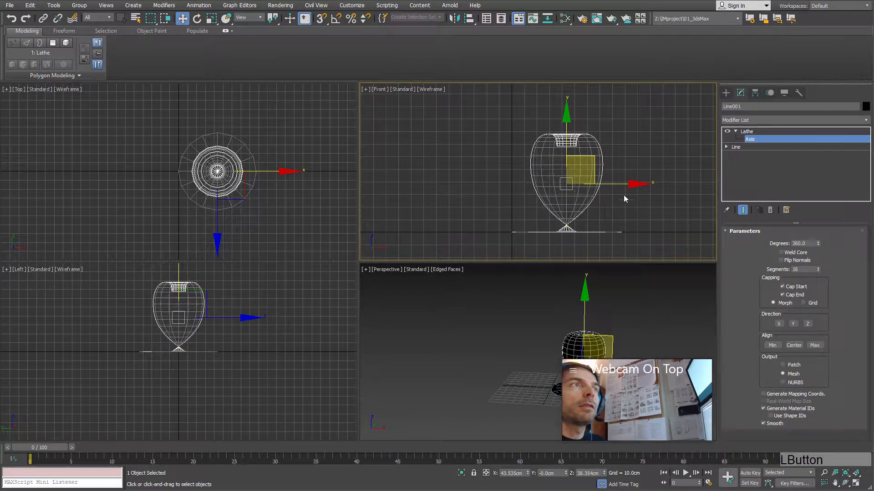
drag(618, 185, 568, 187)
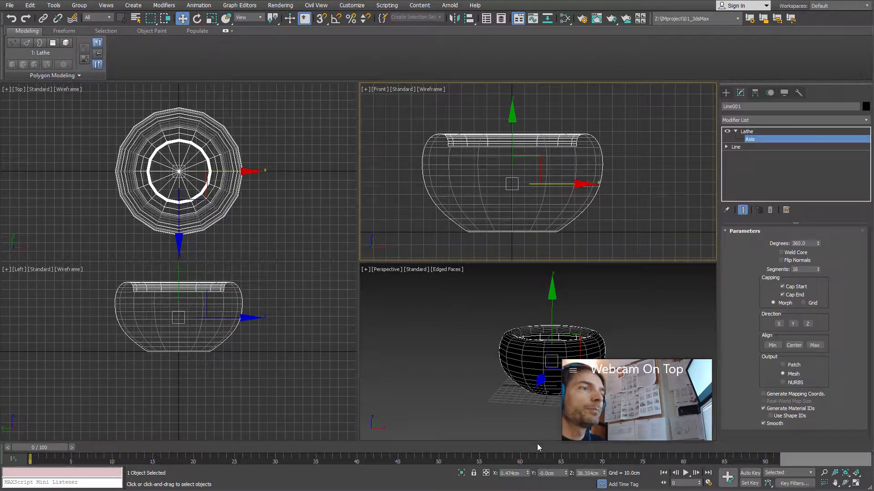
right_click(528, 473)
Step: Assign the existing Lambert material to the lathed bowl in the Slate Material Editor, closing the editor when done
alt+middle_drag(496, 386, 497, 345)
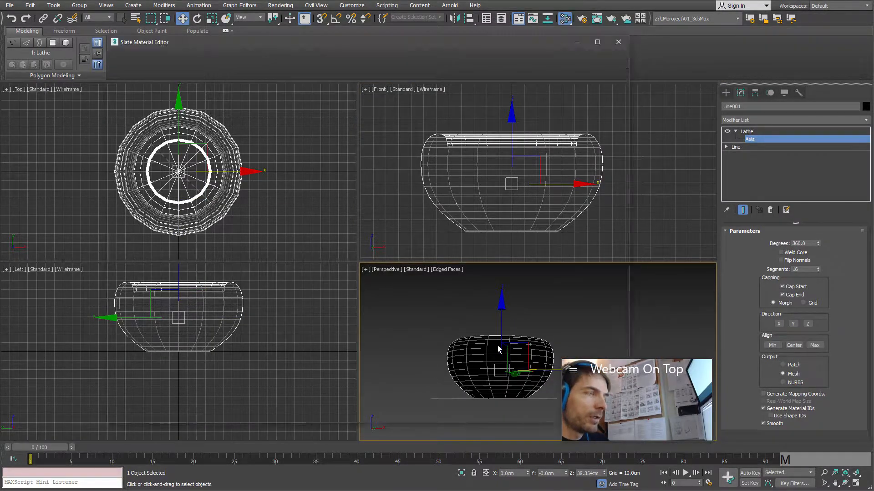
key(m)
right_click(335, 228)
click(365, 241)
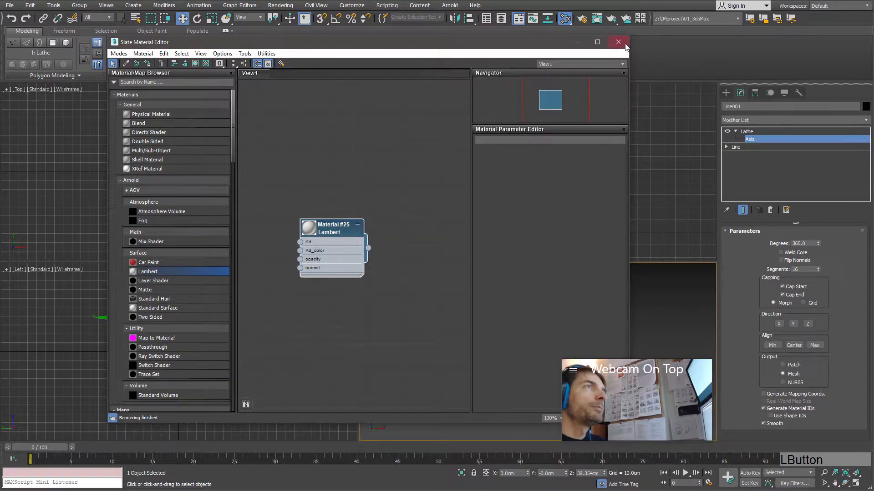
click(618, 42)
Step: Enable Flip Normals on the bowl's Lathe modifier and check the outer surface in the Perspective view
alt+middle_drag(504, 330, 495, 384)
scroll(500, 371, up, 3)
scroll(495, 352, up, 3)
mouse_move(501, 284)
alt+middle_down()
mouse_move(508, 305)
mouse_move(487, 285)
alt+middle_up()
key(alt+w)
scroll(409, 300, down, 3)
middle_drag(315, 307, 416, 298)
click(743, 320)
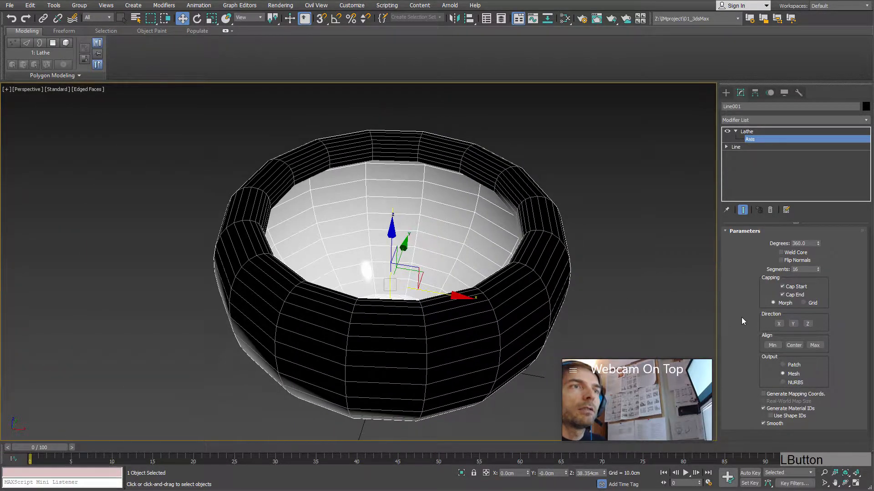
click(782, 260)
mouse_move(353, 339)
alt+middle_down()
mouse_move(367, 291)
mouse_move(361, 351)
mouse_move(343, 375)
mouse_move(357, 289)
mouse_move(371, 290)
mouse_move(336, 298)
mouse_move(289, 289)
mouse_move(179, 326)
mouse_move(160, 368)
mouse_move(183, 345)
mouse_move(283, 330)
alt+middle_up()
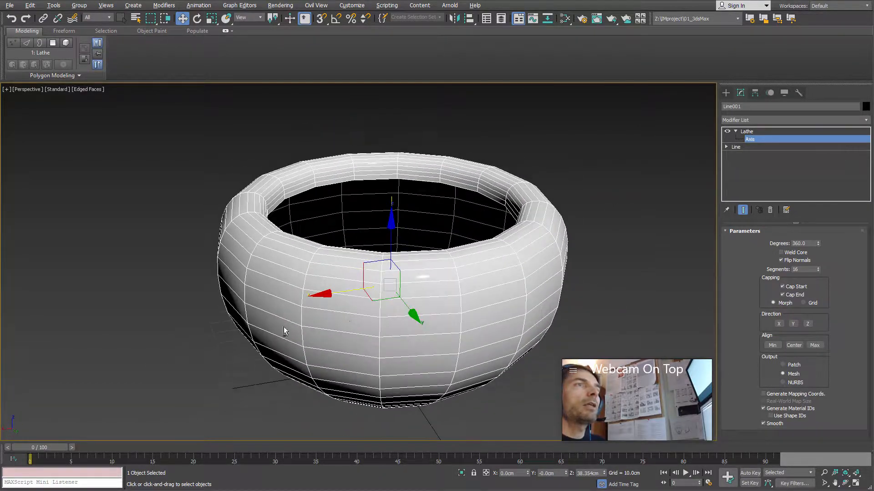
alt+middle_drag(357, 272, 470, 305)
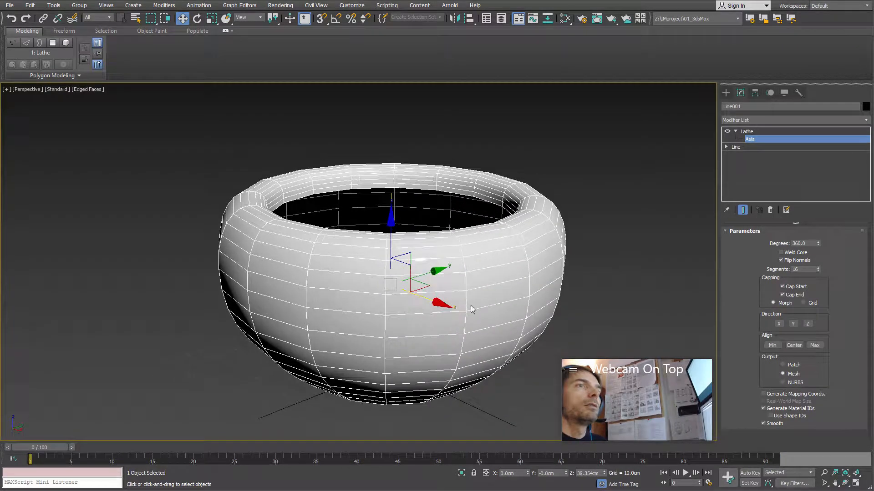
Step: Enable Weld Core on the bowl's Lathe modifier and check the centre of the base up close
alt+middle_drag(720, 286, 471, 389)
scroll(378, 321, up, 6)
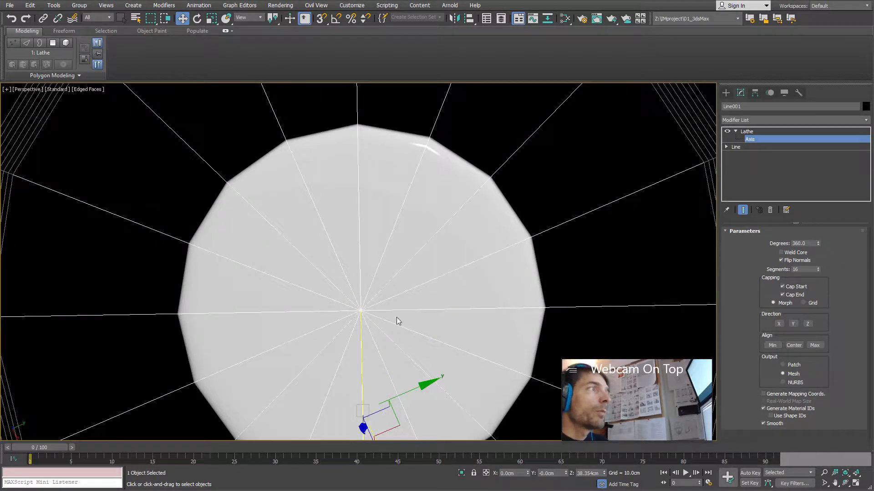
scroll(399, 254, down, 4)
scroll(377, 235, up, 2)
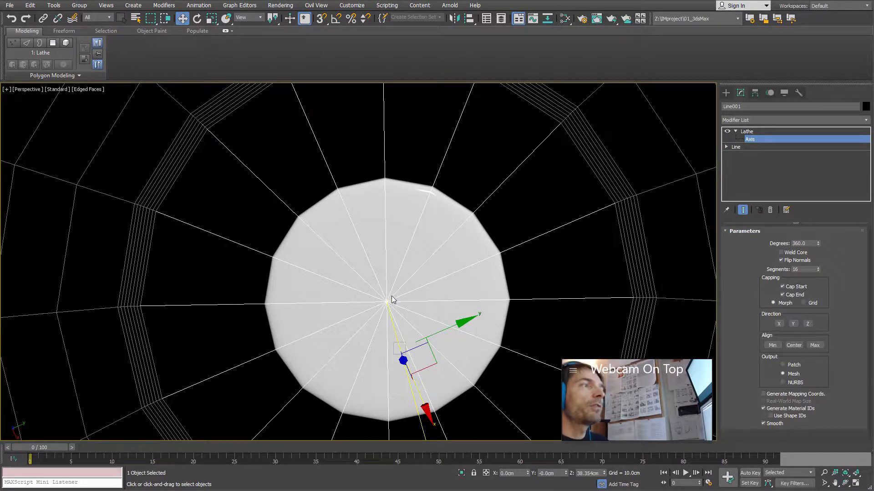
scroll(391, 321, up, 4)
scroll(384, 301, up, 3)
scroll(383, 242, up, 3)
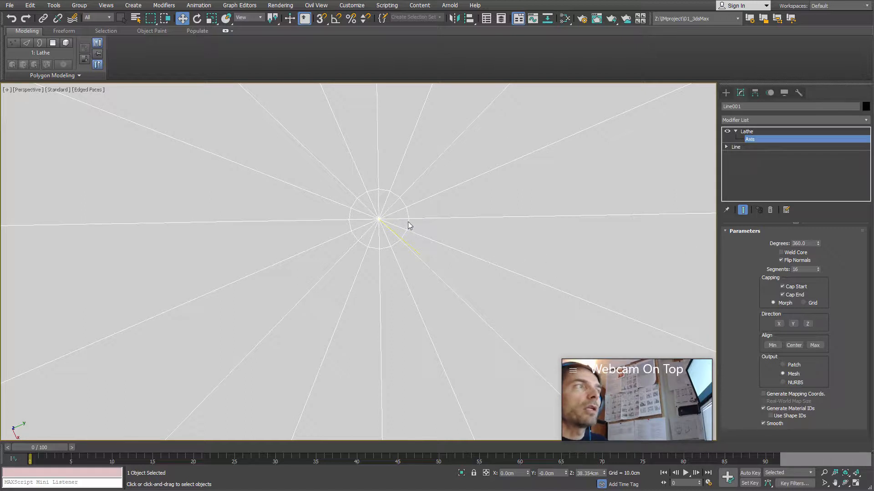
scroll(408, 222, up, 2)
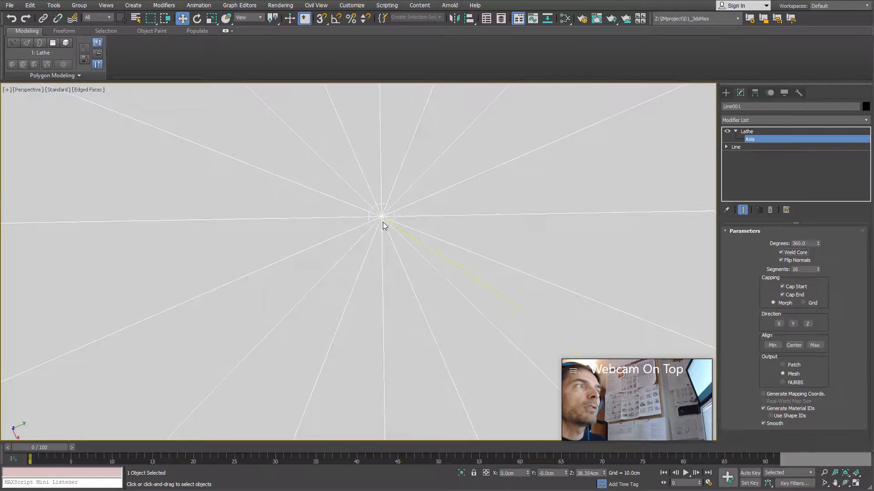
scroll(384, 226, down, 10)
mouse_move(385, 223)
alt+middle_down()
mouse_move(401, 183)
mouse_move(398, 217)
alt+middle_up()
scroll(397, 216, up, 5)
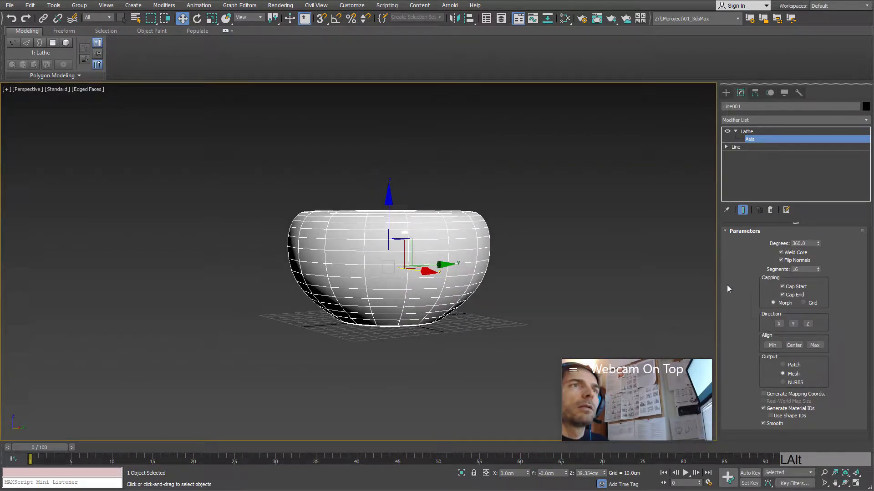
Step: Try the Lathe with 3 and 4 segments and check the shapes in the Perspective view
drag(818, 271, 813, 283)
alt+middle_drag(436, 300, 436, 273)
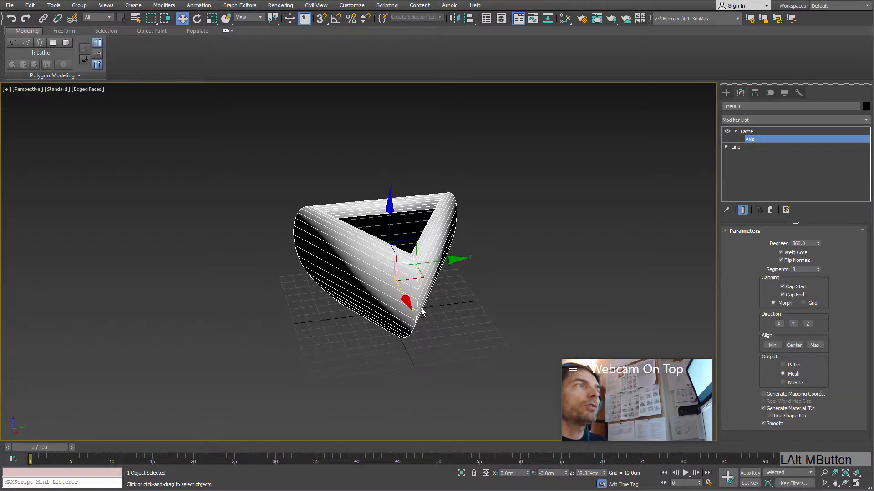
click(818, 268)
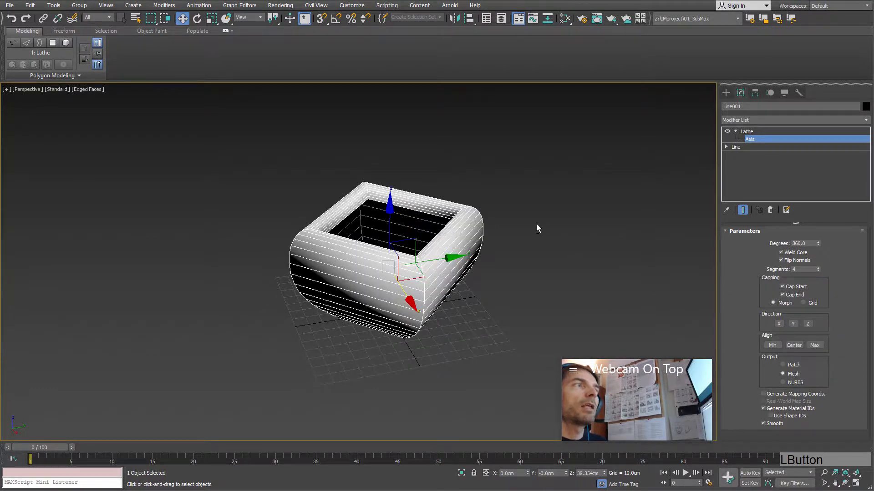
alt+middle_drag(537, 227, 425, 231)
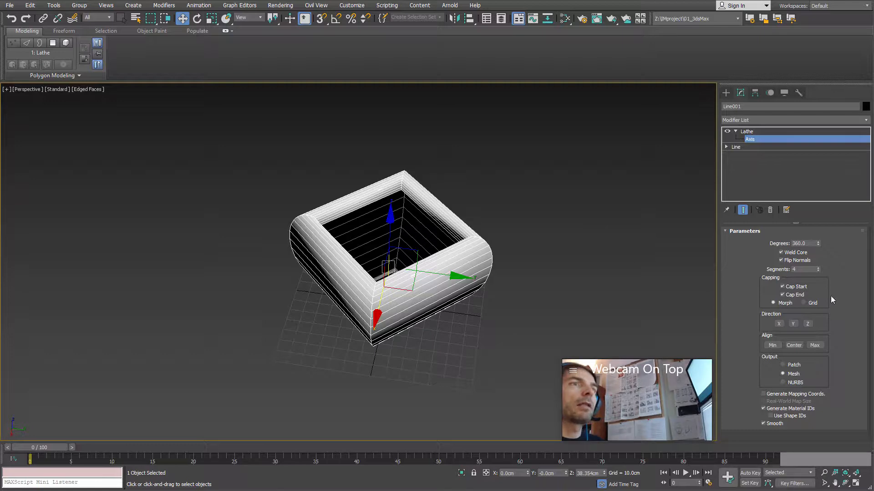
Step: Increase the Lathe segments gradually to 98 and check the smoother bowl in the Perspective view
click(818, 268)
click(818, 268)
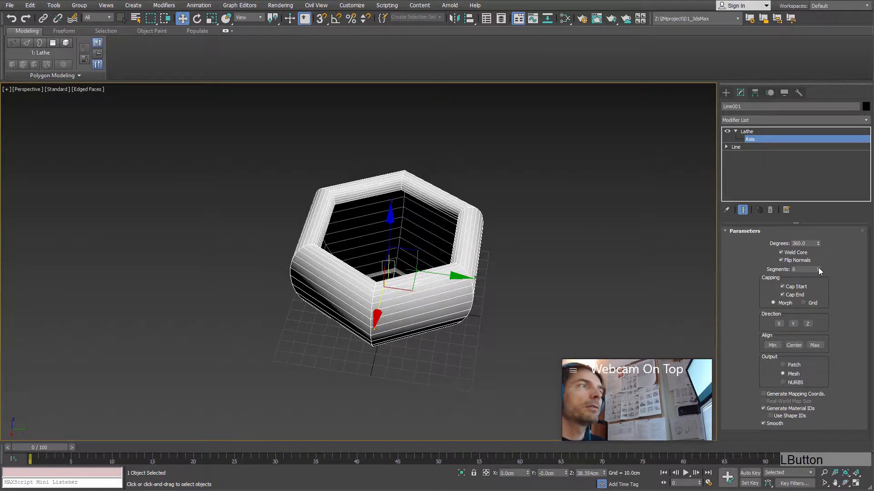
click(818, 268)
click(818, 268)
click(818, 268)
click(818, 268)
click(818, 268)
click(819, 267)
click(818, 268)
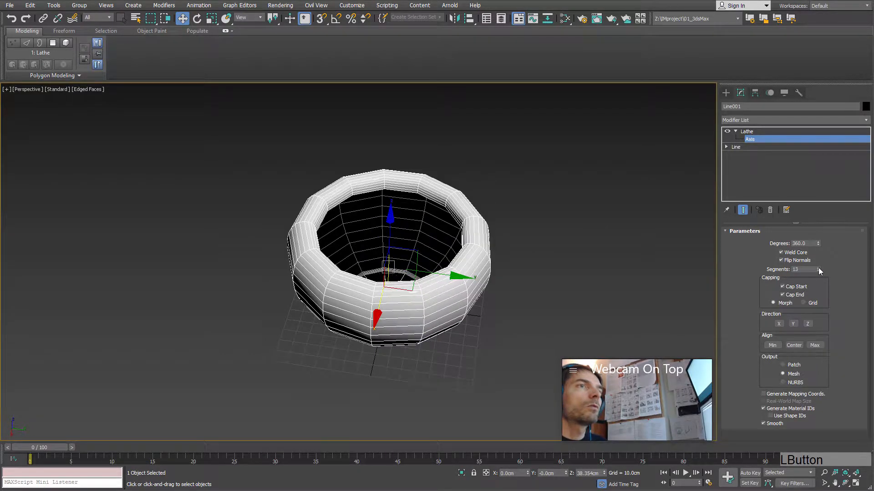
drag(818, 268, 833, 230)
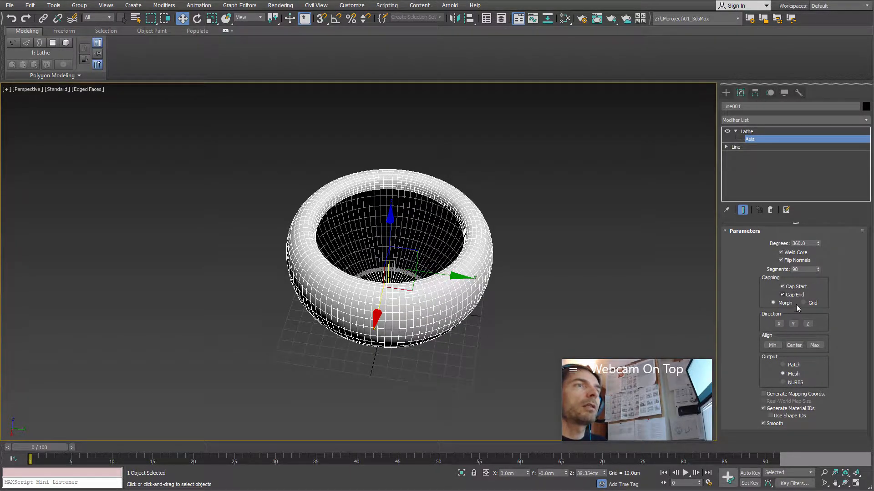
click(742, 311)
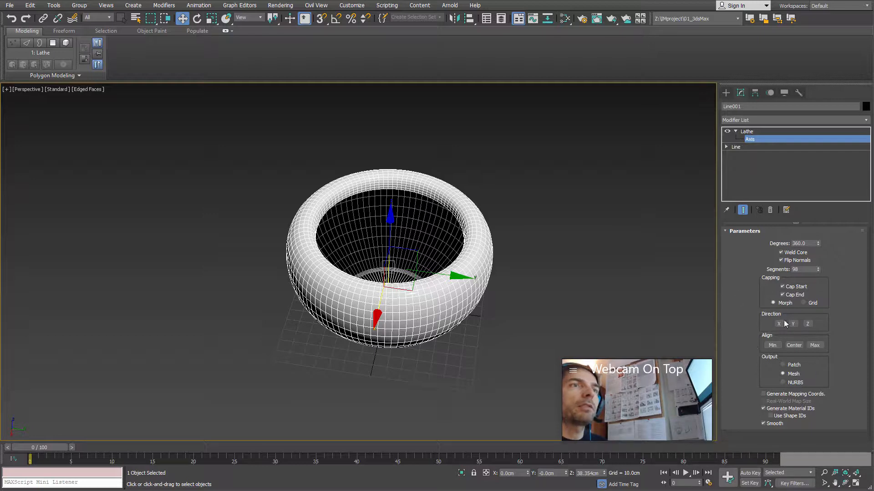
alt+middle_drag(465, 331, 594, 299)
scroll(446, 296, up, 2)
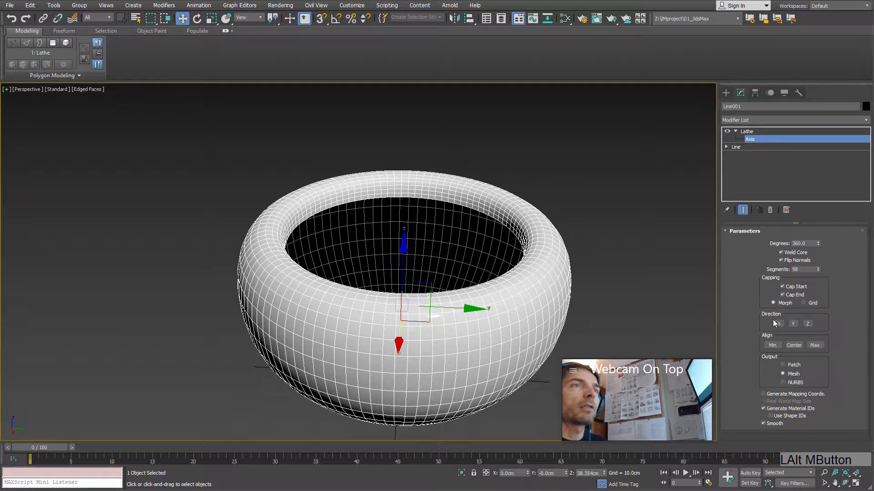
alt+middle_drag(476, 329, 458, 313)
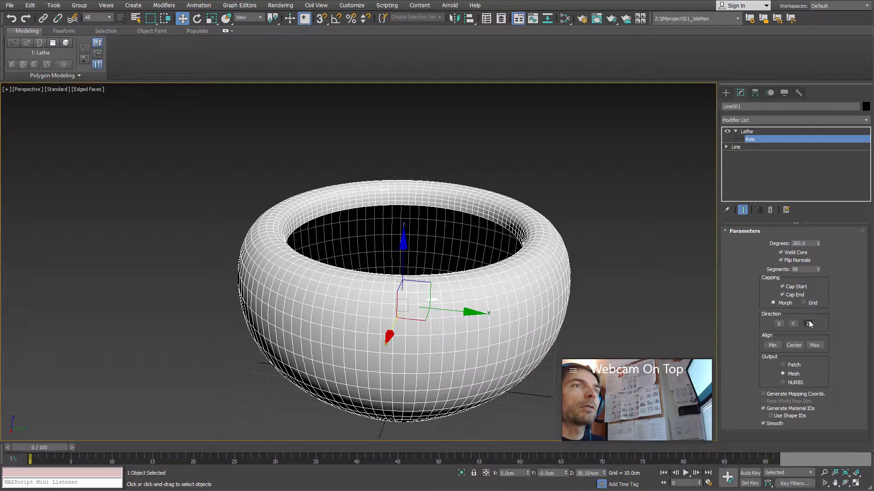
Step: Try the Z, X and Y directions for the Lathe and check the revolved shapes in the Perspective view
click(808, 324)
click(780, 324)
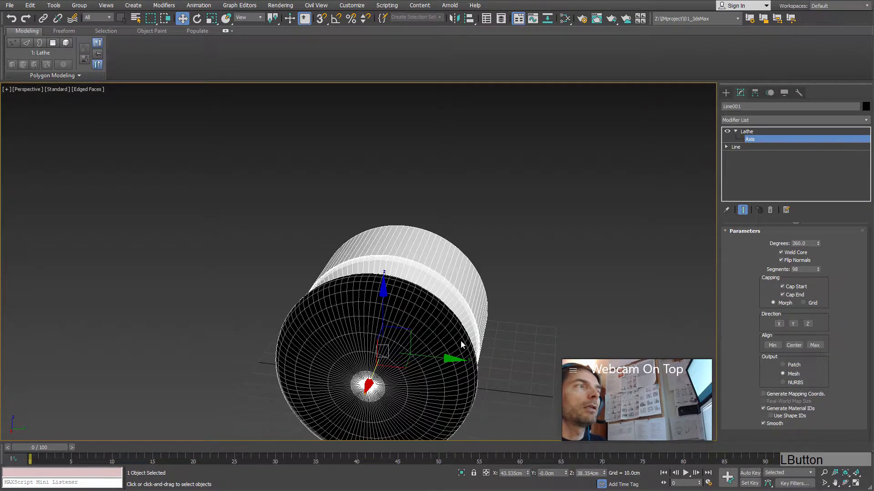
alt+middle_drag(779, 324, 746, 329)
click(793, 323)
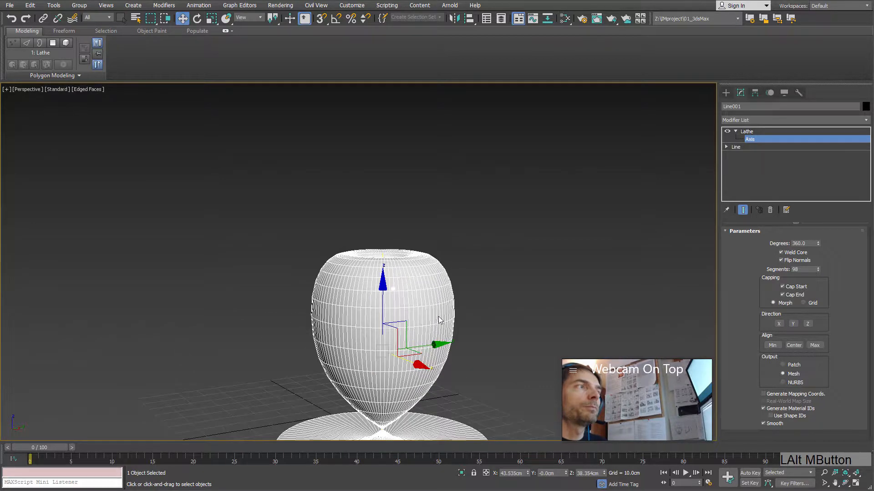
alt+middle_drag(441, 246, 444, 301)
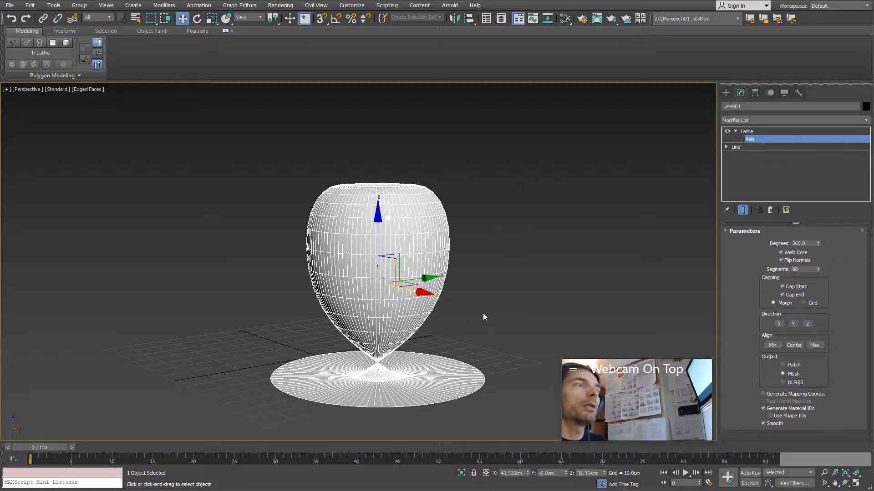
Step: Compare the Lathe's X, Y and Z directions in the four-viewport layout, ending on the Y direction
key(space)
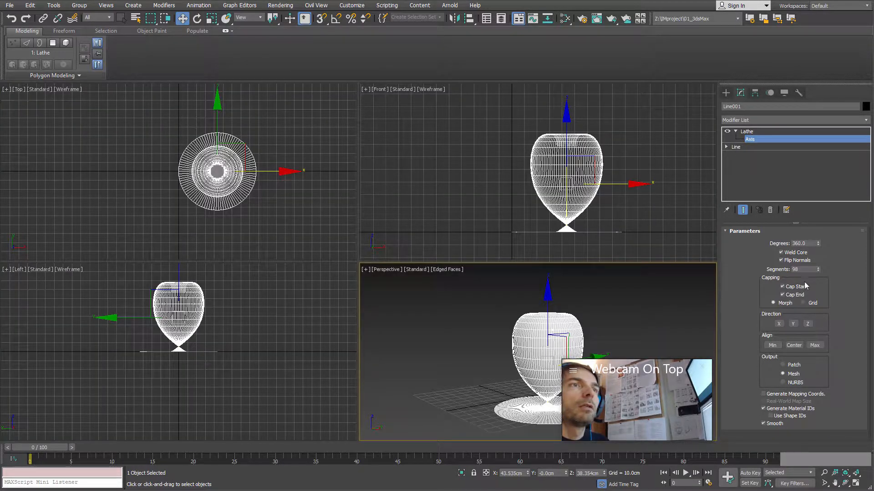
click(779, 324)
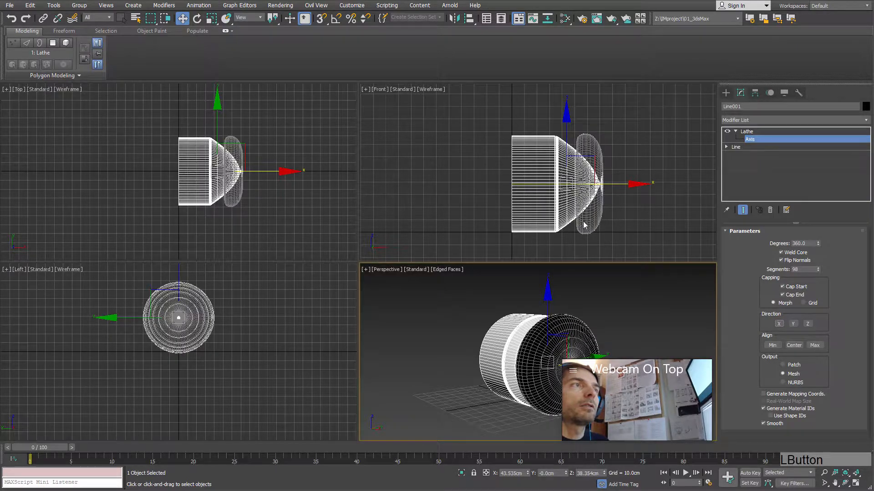
middle_drag(544, 303, 563, 342)
click(793, 323)
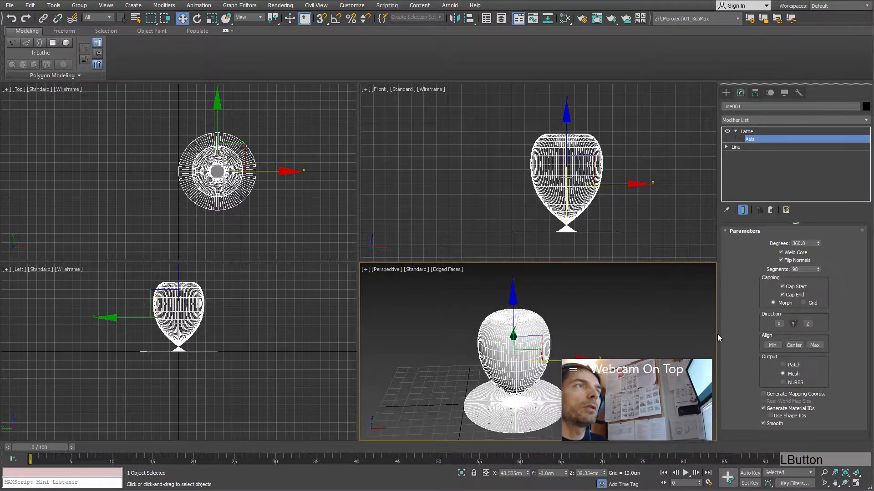
mouse_move(505, 382)
alt+middle_down()
mouse_move(489, 394)
mouse_move(491, 378)
mouse_move(493, 390)
alt+middle_up()
click(808, 324)
alt+middle_drag(574, 325, 523, 328)
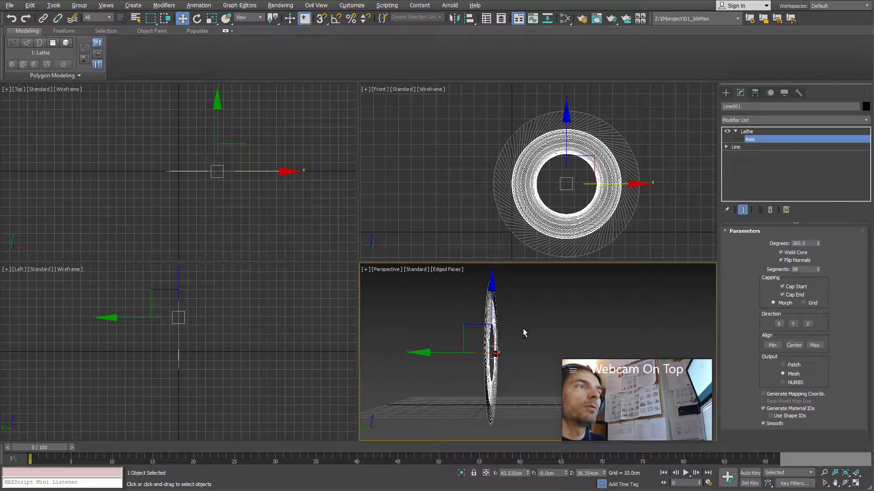
click(793, 323)
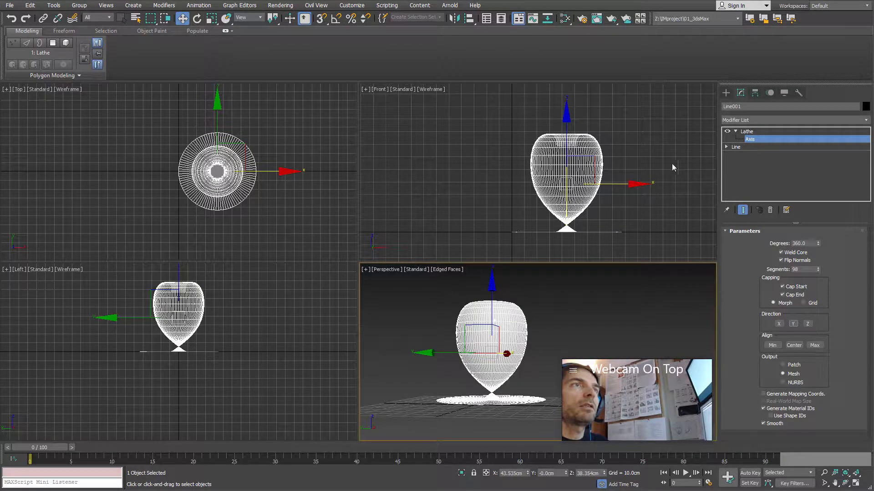
Step: Move the Lathe axis back along X in the Front view and set its X position to 0
right_click(620, 184)
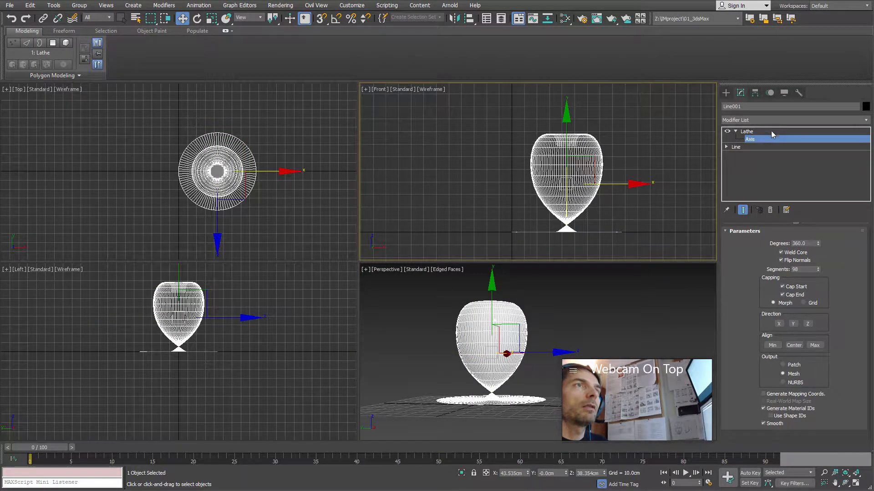
drag(627, 184, 568, 206)
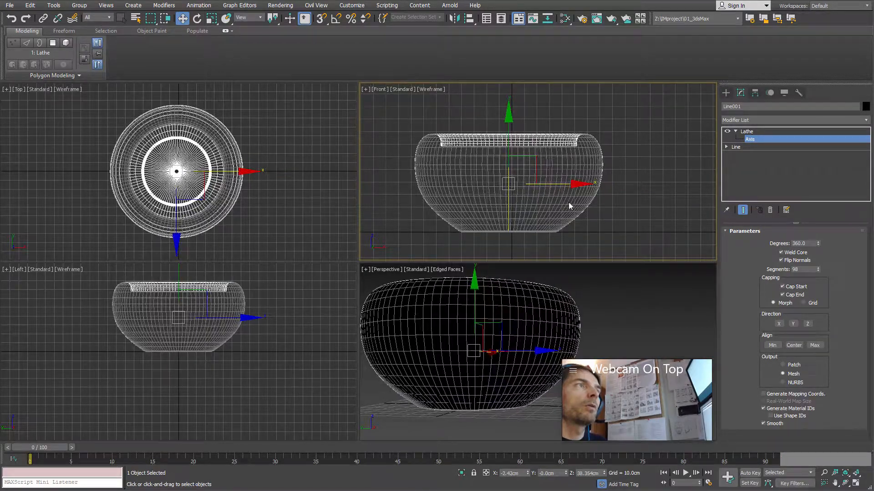
right_click(527, 473)
alt+middle_drag(493, 317, 491, 283)
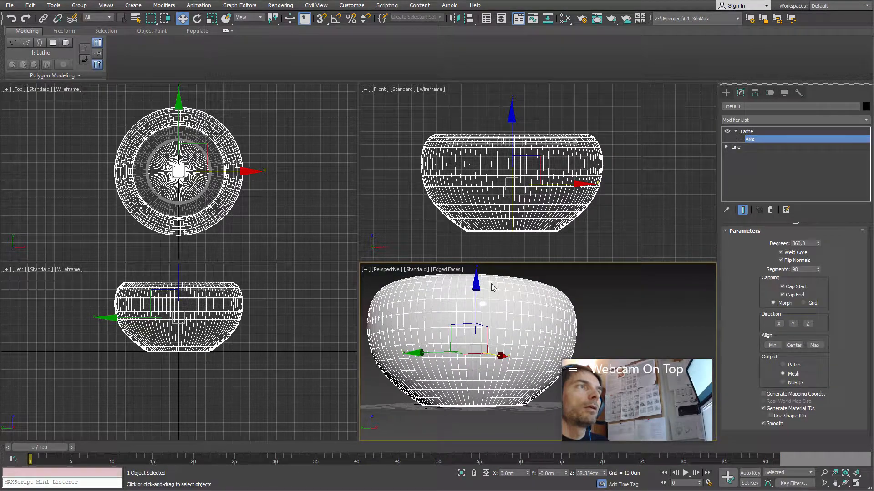
middle_drag(471, 332, 467, 330)
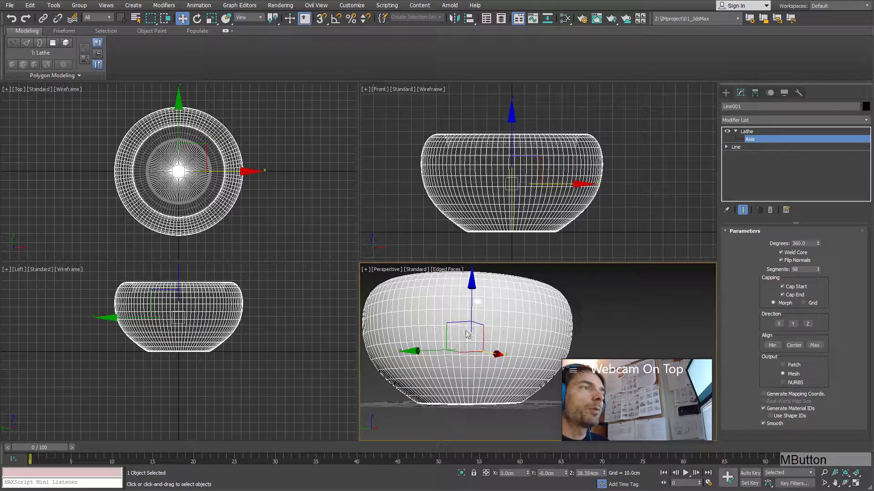
Step: Try moving the Lathe axis outward along X to about 85 cm and check the resulting shape in Perspective
drag(566, 188, 658, 200)
middle_drag(658, 200, 652, 202)
alt+middle_drag(464, 338, 462, 421)
middle_drag(462, 421, 506, 354)
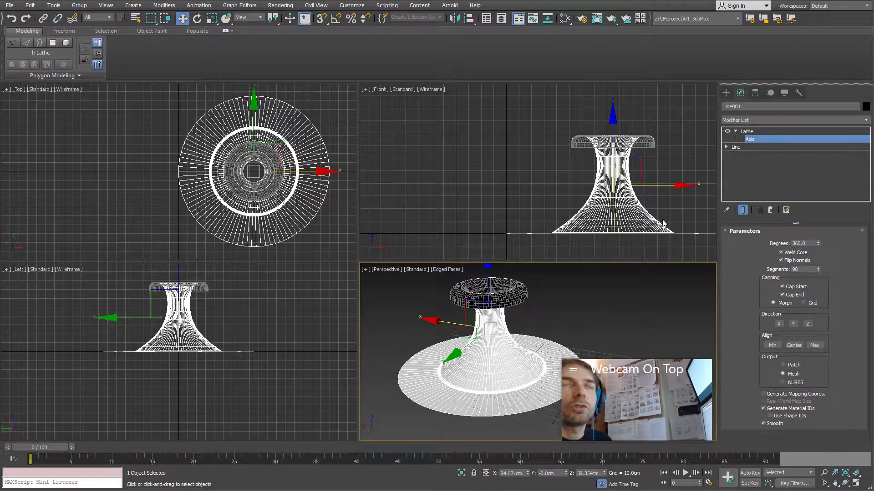
Step: Return the Lathe axis to the inner end of the profile in the Front view, with its X position at 0
right_click(668, 185)
drag(672, 187, 560, 178)
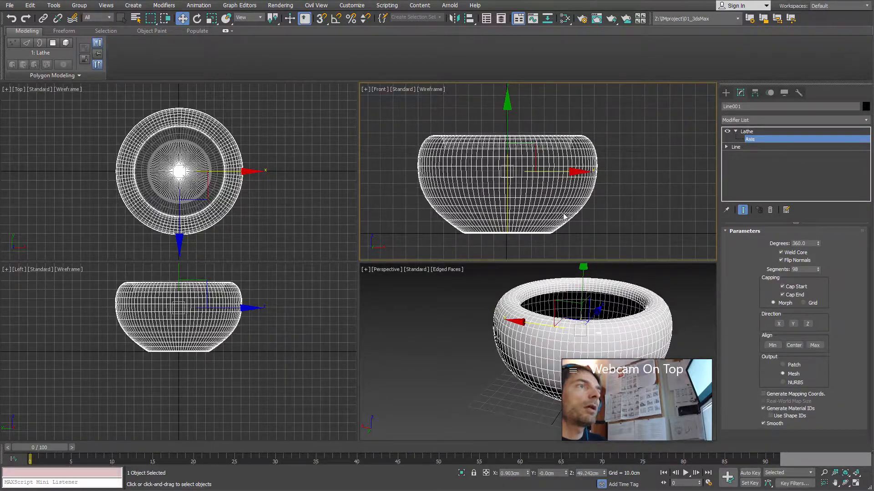
right_click(530, 474)
Step: Select the inner end vertex of the profile's base line at the Line's Vertex level and set its X position to 0
middle_drag(540, 213, 530, 158)
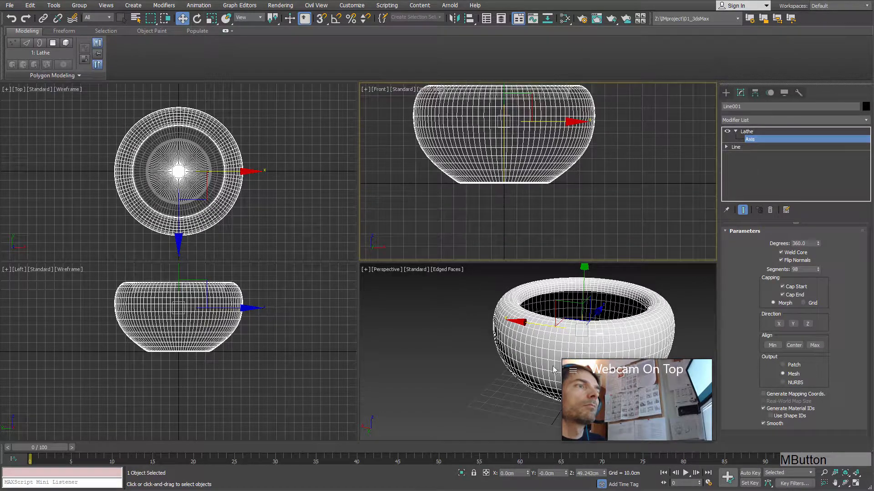
click(726, 146)
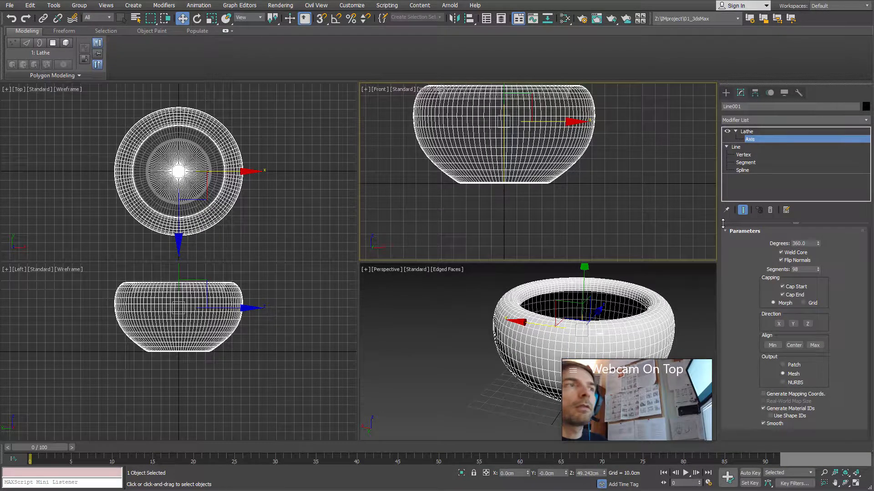
middle_drag(505, 341, 433, 337)
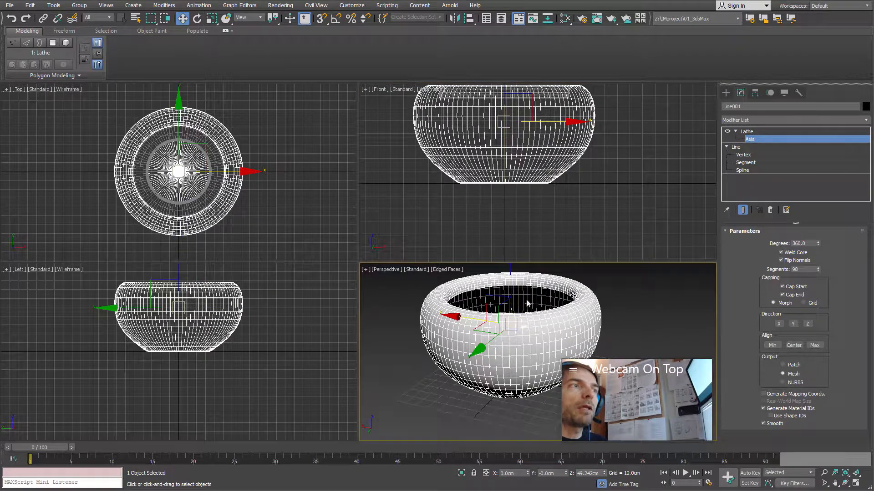
middle_drag(515, 348, 514, 348)
click(743, 155)
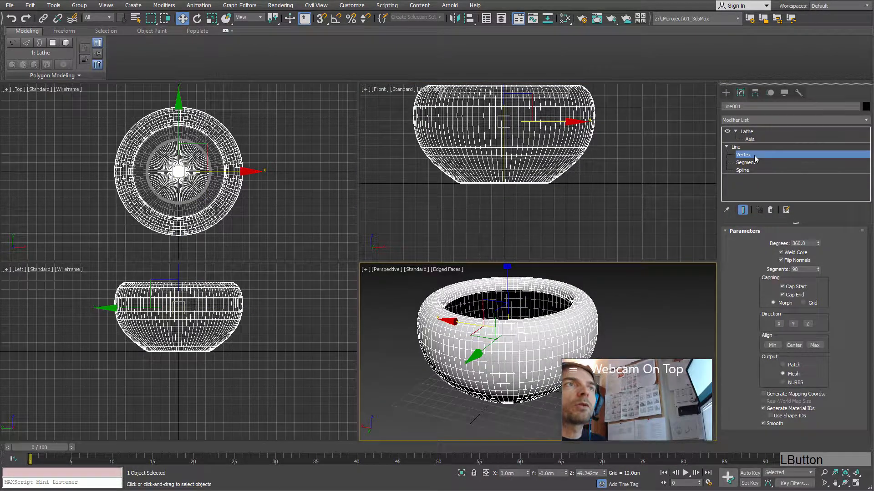
middle_drag(556, 193, 651, 169)
scroll(556, 208, up, 2)
scroll(620, 169, up, 4)
drag(445, 150, 542, 211)
scroll(481, 200, up, 3)
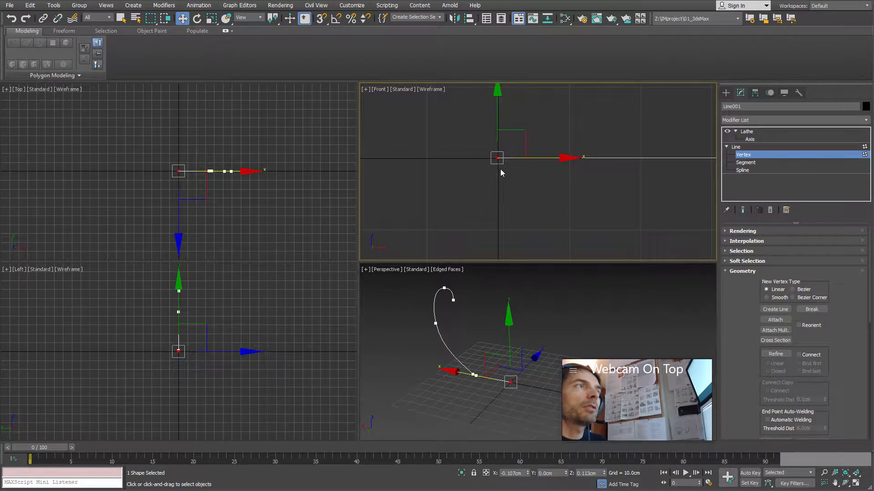
right_click(526, 475)
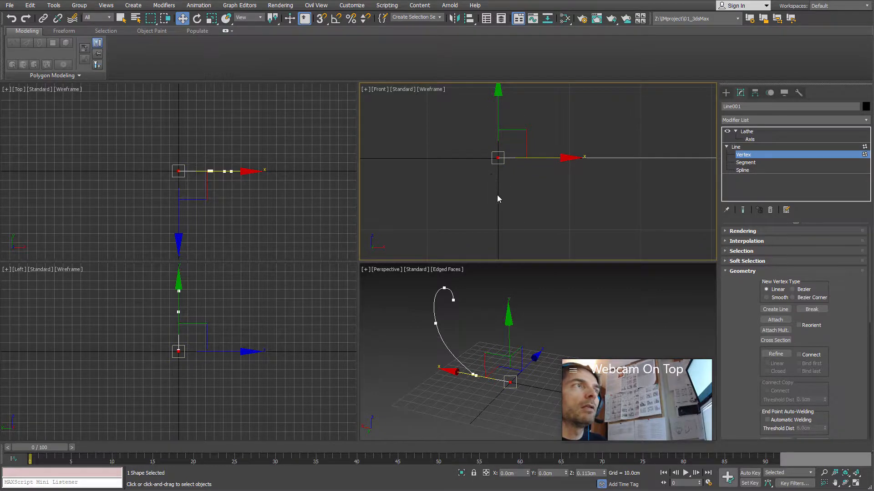
middle_drag(498, 197, 577, 230)
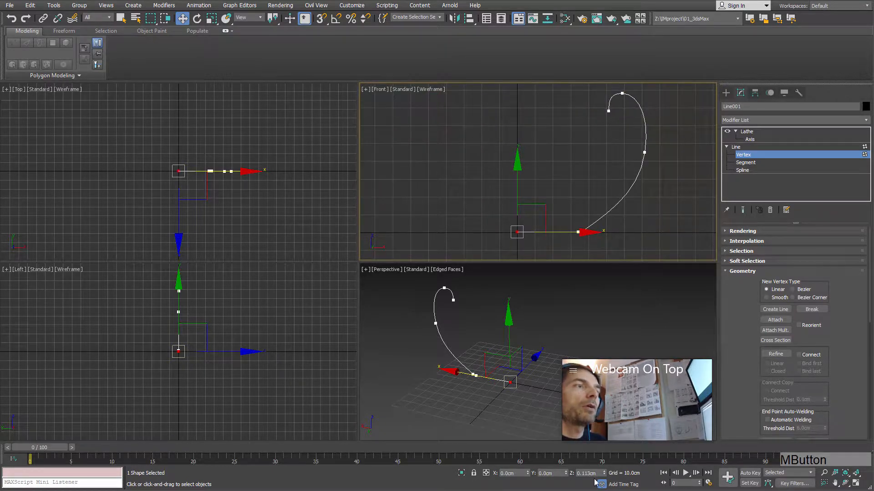
Step: Show the lathed bowl and turn off Flip Normals in the Lathe modifier, checking the surface in Perspective
click(742, 210)
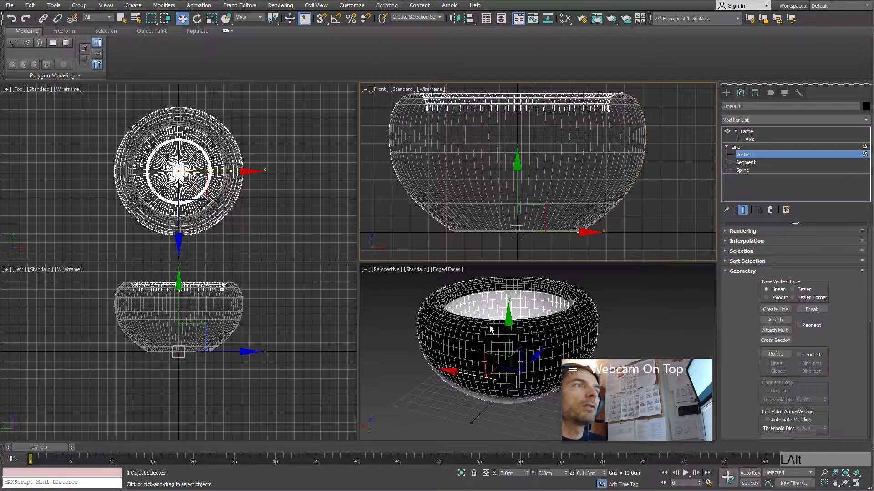
alt+middle_drag(491, 331, 521, 336)
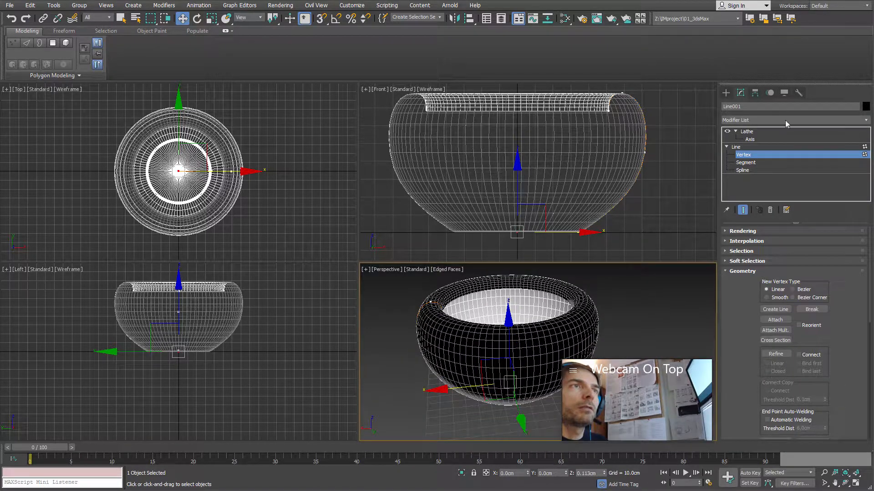
click(746, 131)
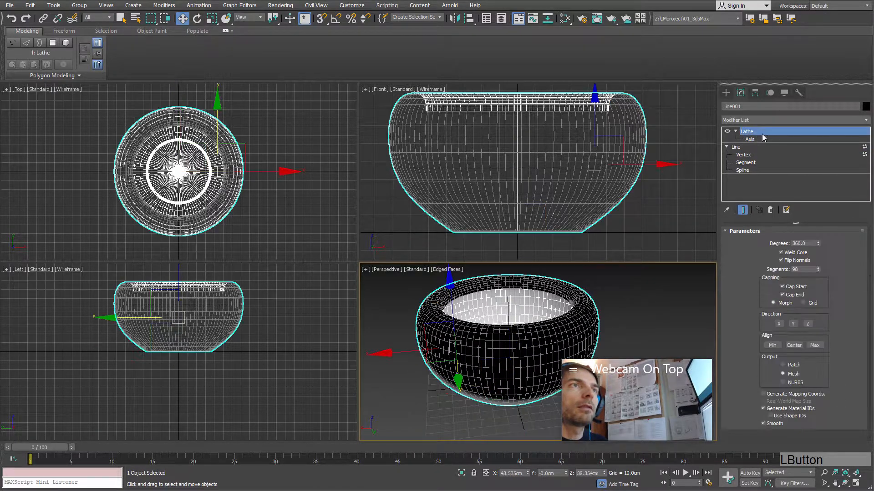
click(793, 260)
alt+middle_drag(655, 291, 658, 314)
alt+middle_drag(510, 346, 482, 295)
scroll(487, 333, up, 3)
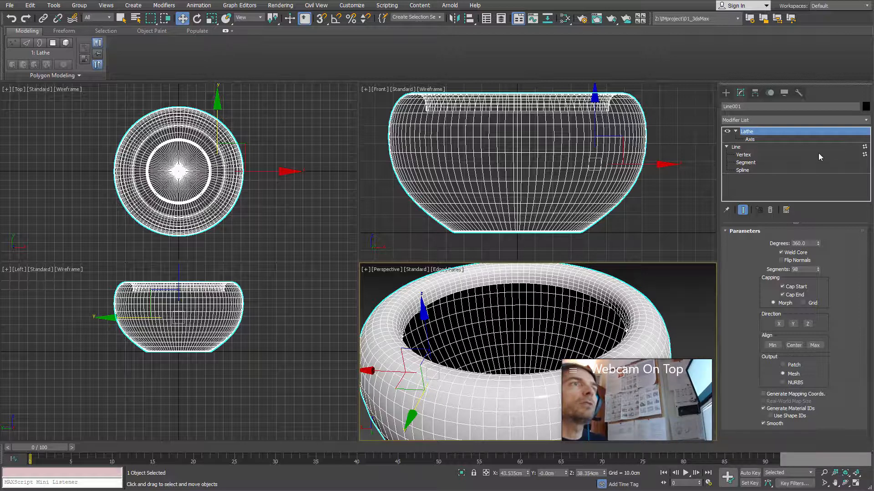
Step: Return to the Line's Vertex level, hide the lathed end result, and maximize the Front view around the whole profile
click(749, 155)
middle_drag(606, 157, 577, 176)
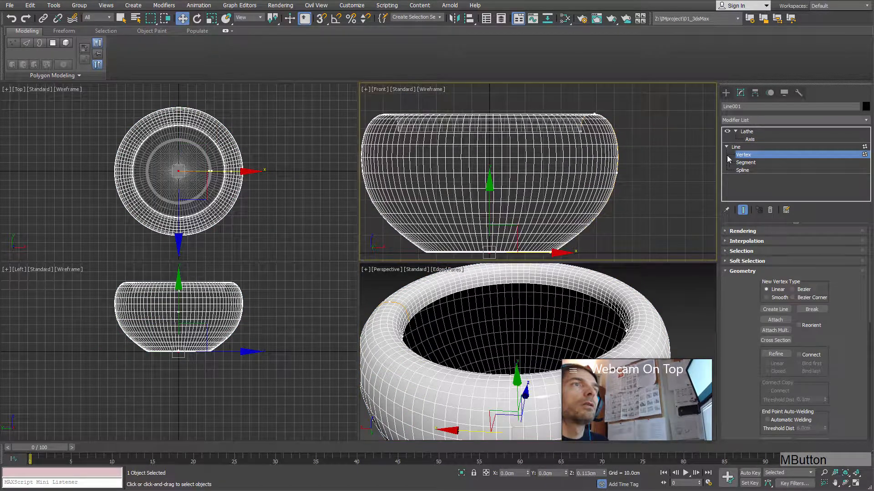
click(743, 210)
middle_drag(660, 186, 553, 123)
scroll(554, 123, down, 2)
scroll(586, 192, down, 4)
key(space)
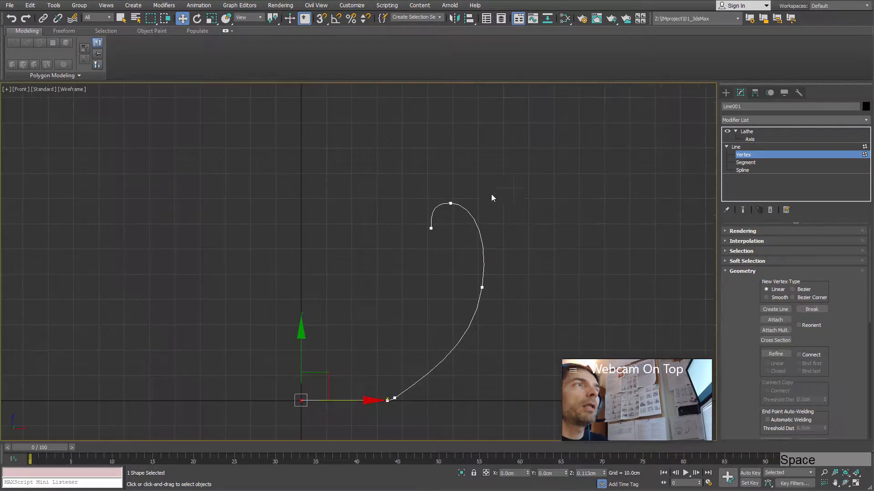
middle_drag(426, 228, 495, 174)
scroll(495, 173, up, 4)
scroll(548, 168, down, 2)
middle_drag(524, 296, 535, 268)
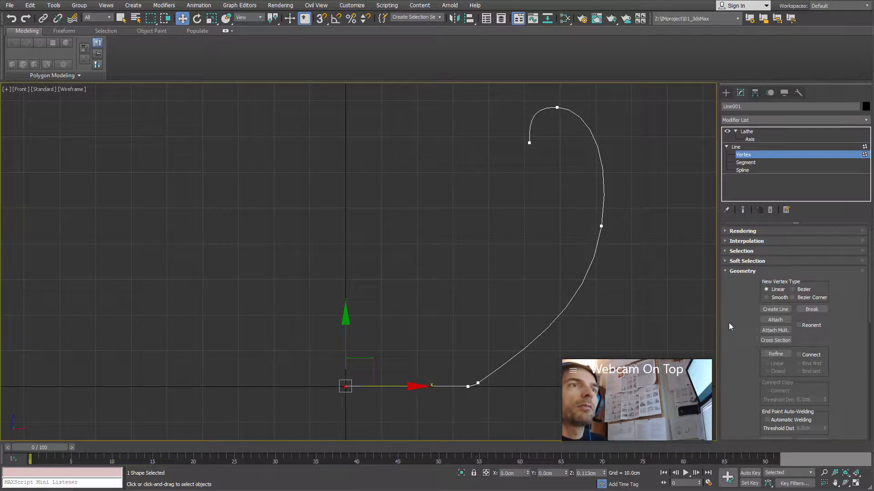
Step: Use Create Line to draw the bowl's inner wall from the rim end down inside the outer curve to a flat floor ending at the centre line
click(774, 310)
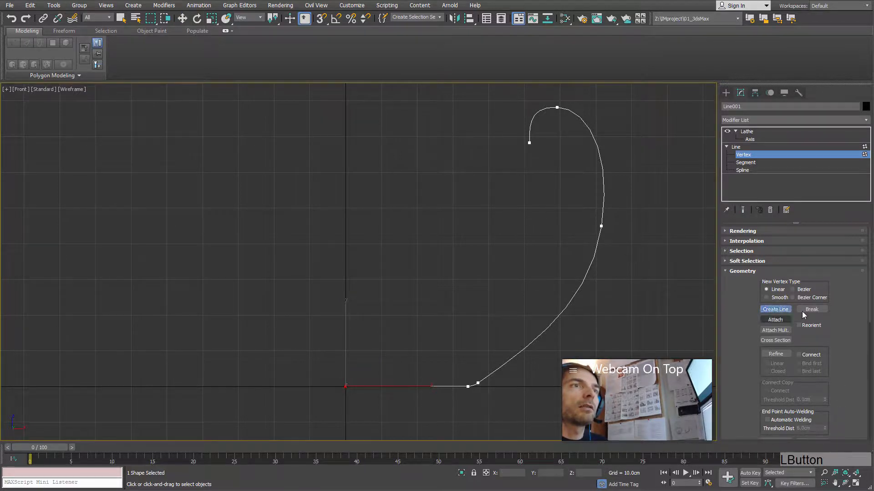
click(528, 143)
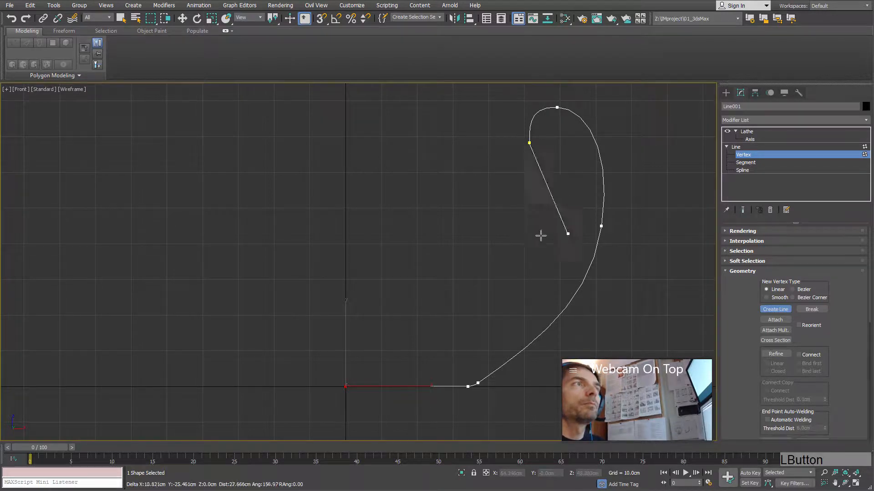
click(564, 150)
drag(577, 159, 576, 167)
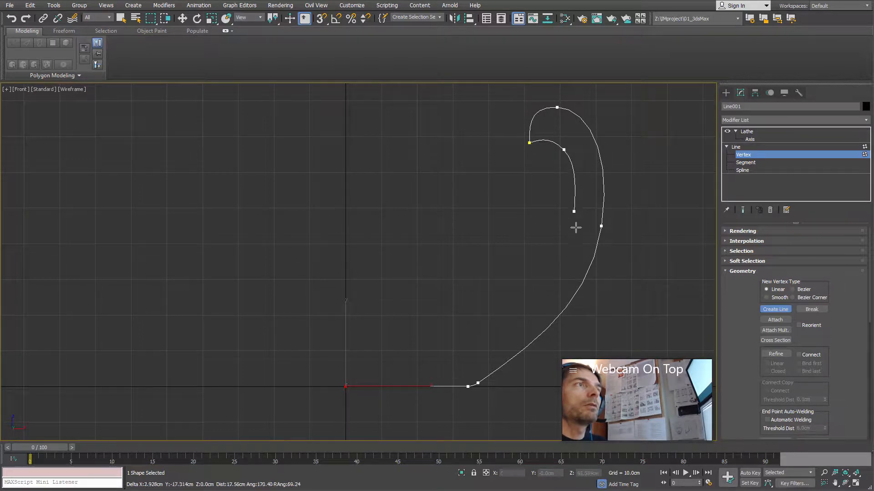
drag(570, 219, 561, 250)
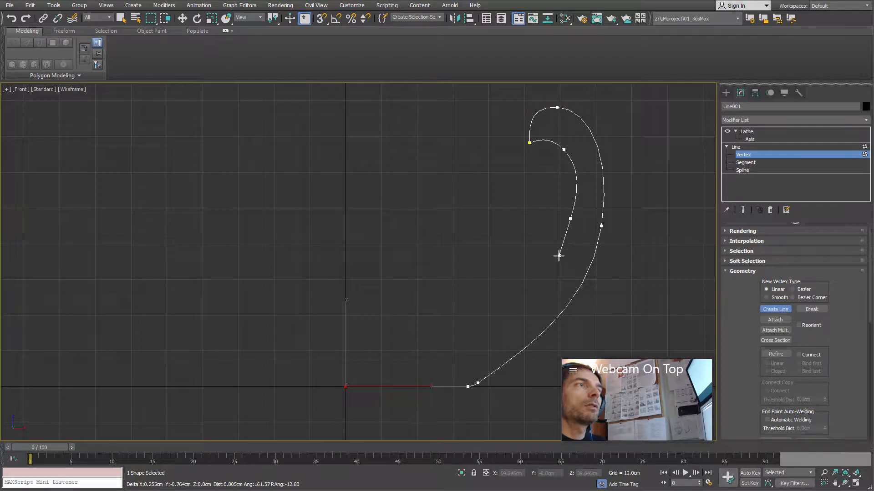
drag(472, 366, 439, 361)
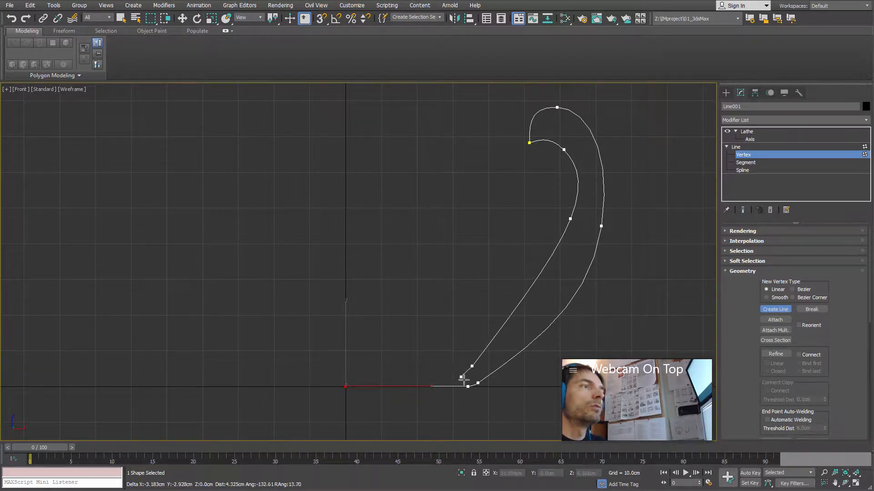
click(345, 366)
right_click(389, 318)
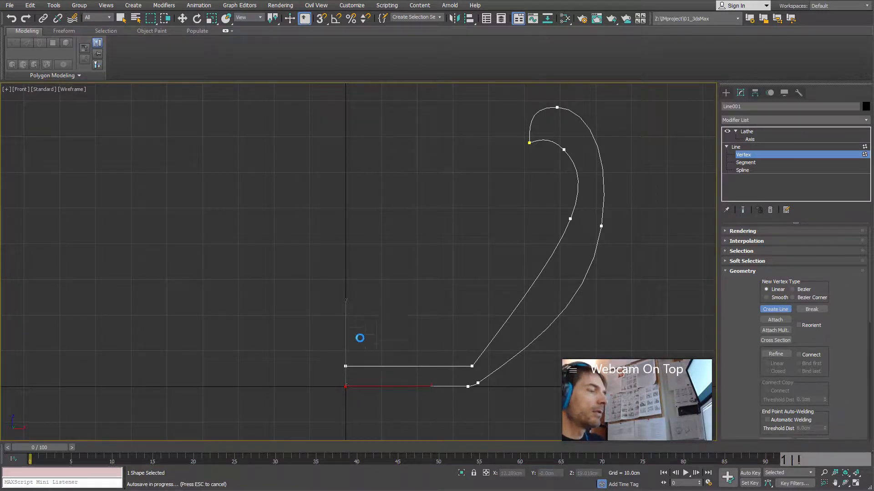
right_click(330, 353)
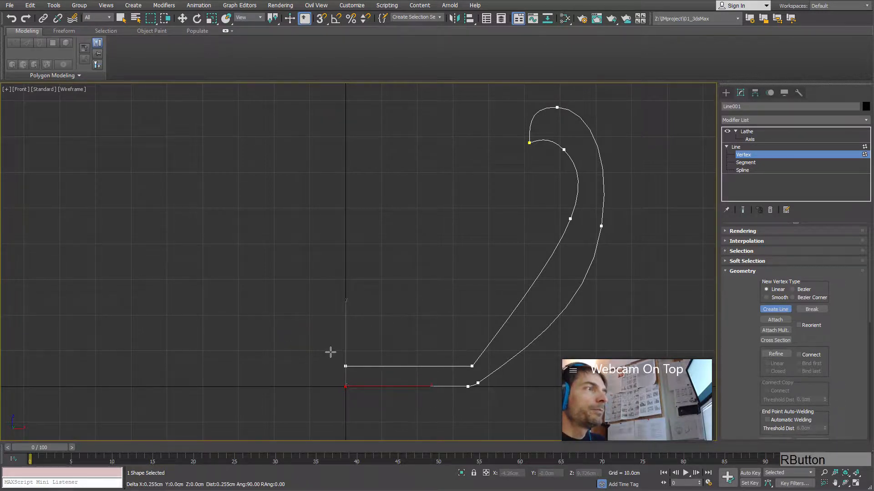
Step: Select the inner floor line's end vertex at the centre and set its X position to 0
key(w)
drag(280, 336, 381, 375)
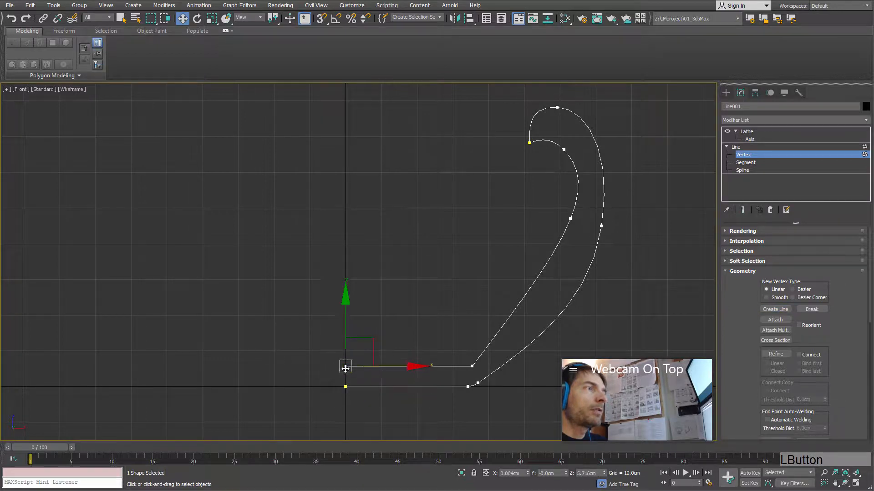
right_click(527, 476)
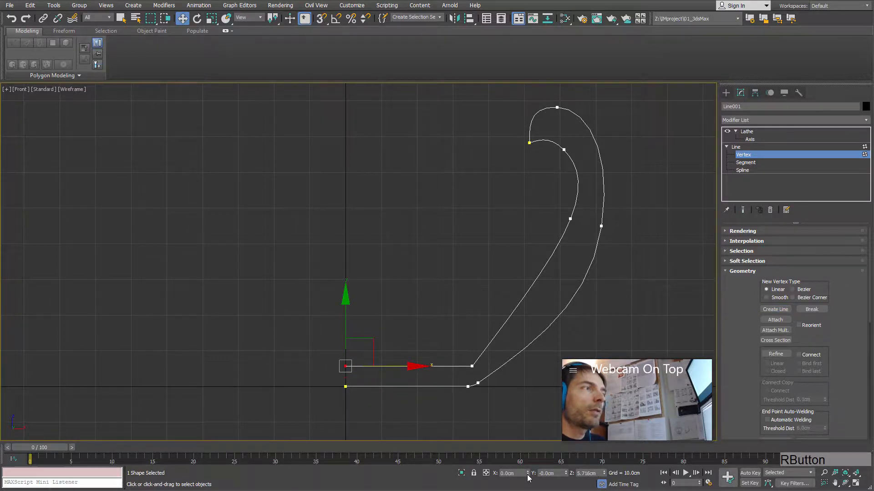
click(340, 403)
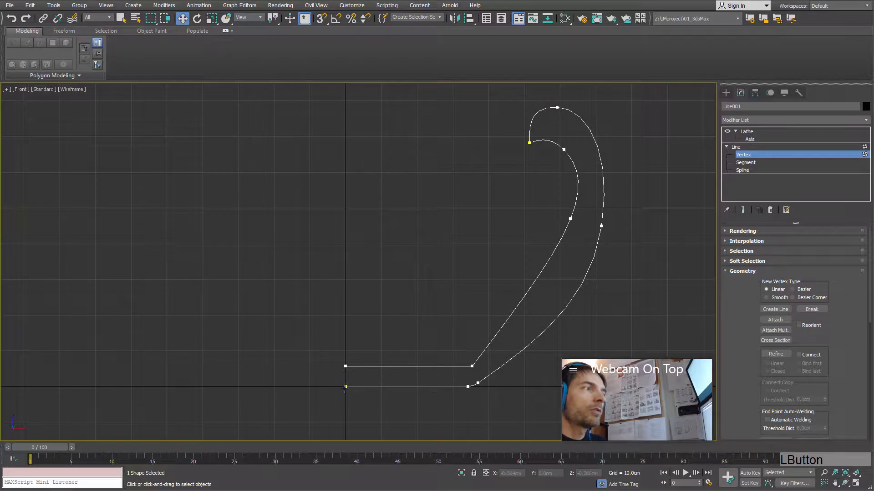
click(345, 387)
click(309, 364)
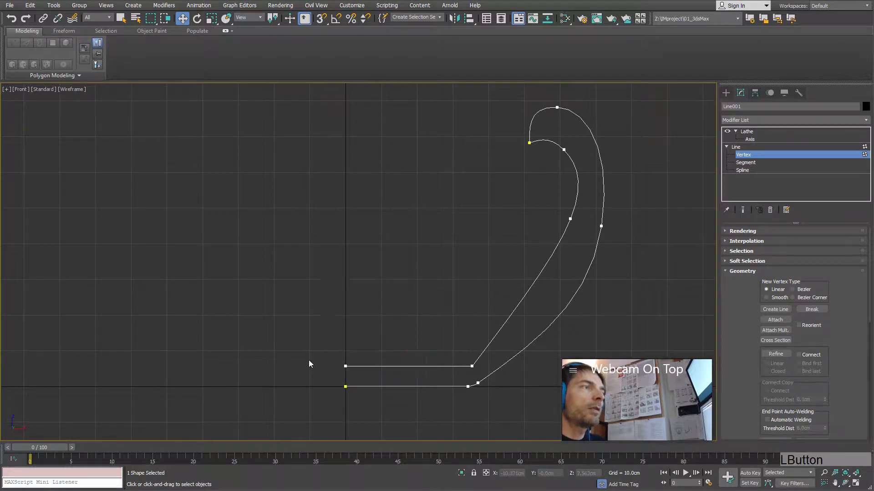
Step: Fillet the corner vertex where the inner wall meets the inner floor
click(472, 365)
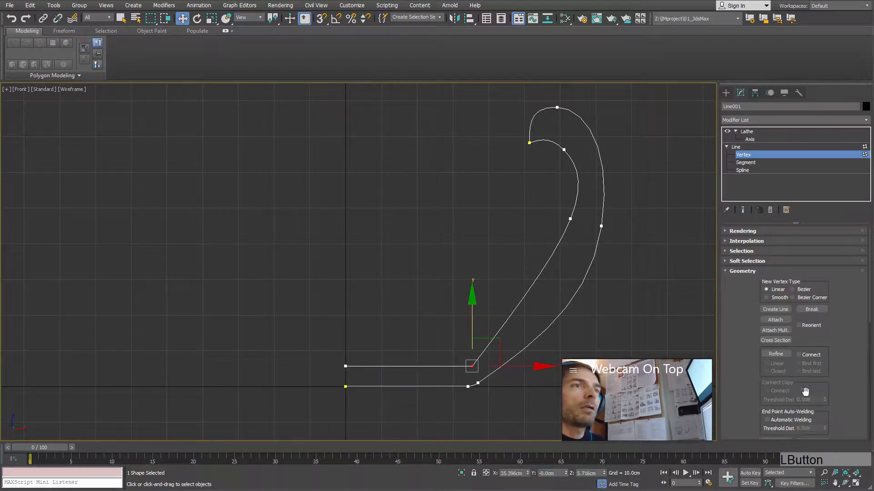
drag(736, 371, 727, 337)
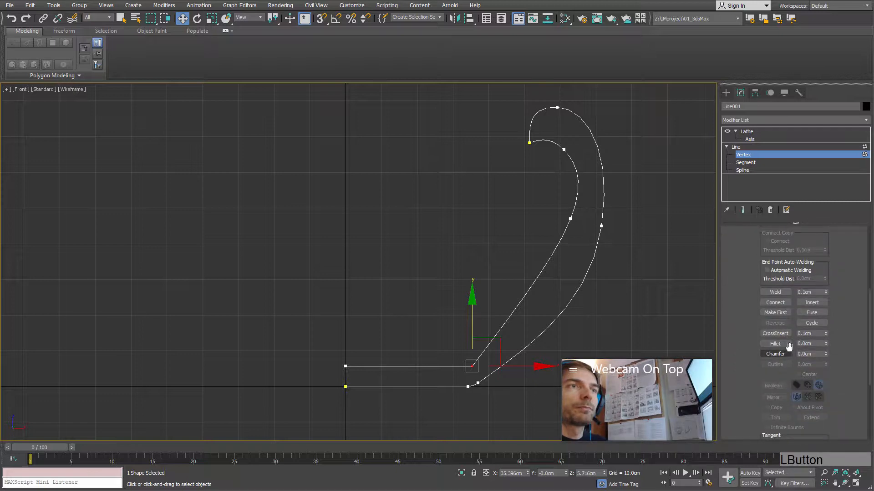
click(775, 343)
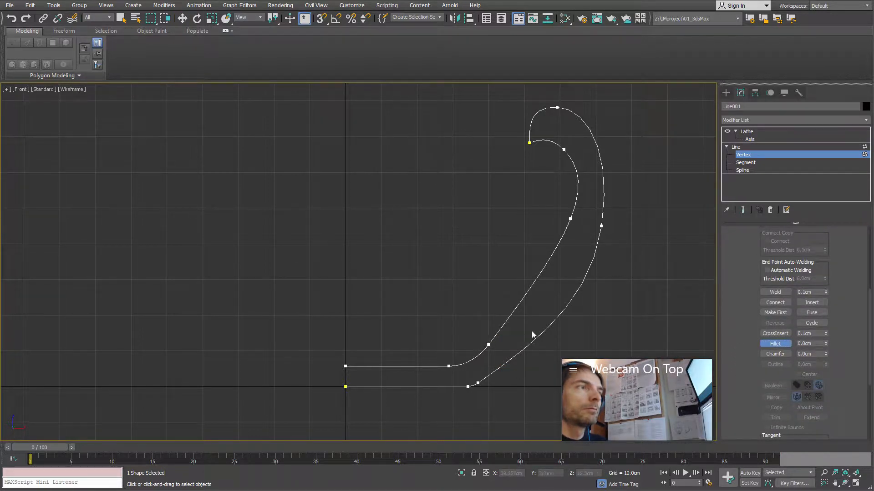
right_click(604, 277)
Step: Shorten the outer wall vertex's Bezier handle, then level the top rim vertex's handles and shift that vertex outward
click(601, 226)
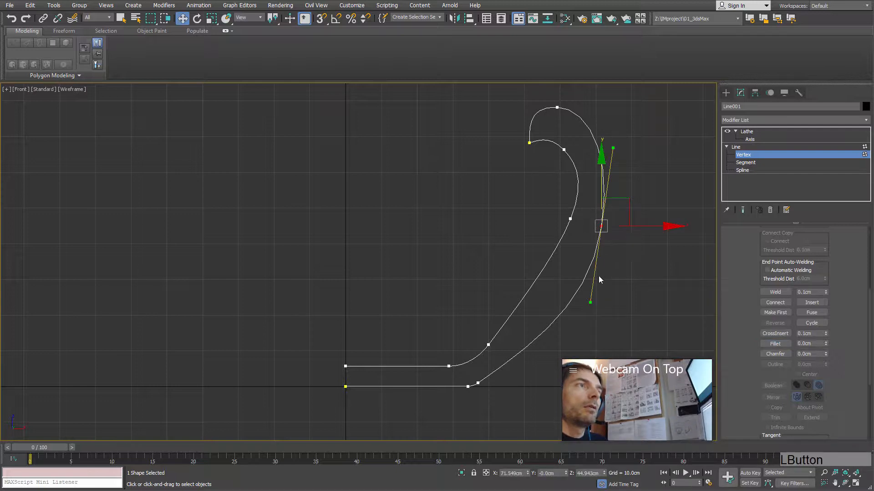
drag(591, 305, 593, 273)
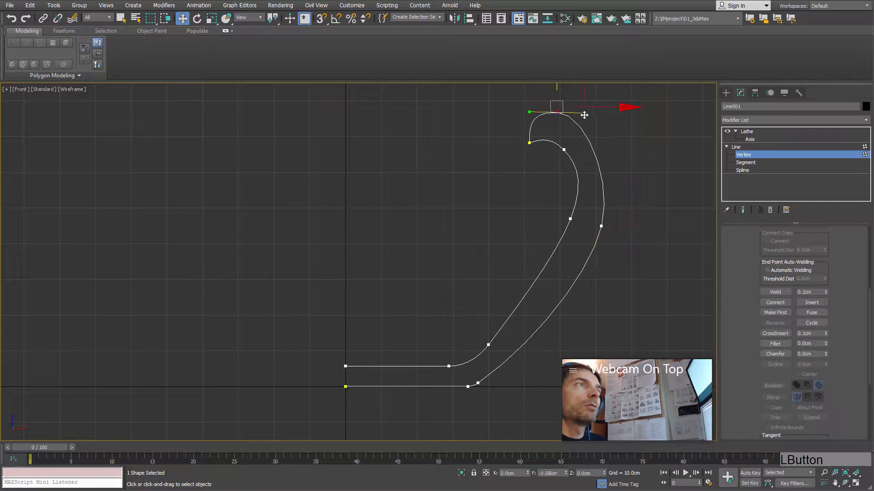
scroll(575, 105, down, 2)
scroll(571, 143, up, 2)
middle_drag(571, 142, 562, 192)
drag(575, 121, 601, 123)
Step: Move the inner wall's end vertex down and outward from the rim end and connect the two end vertices with a segment
click(520, 178)
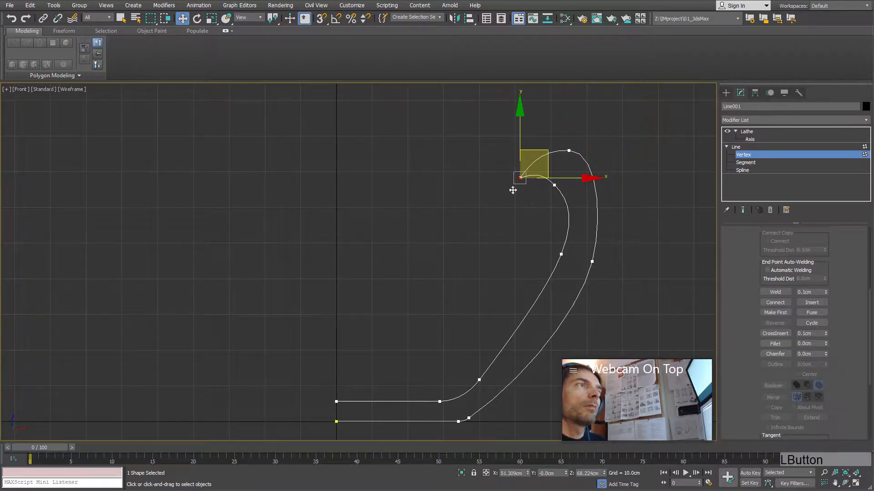
scroll(528, 188, up, 5)
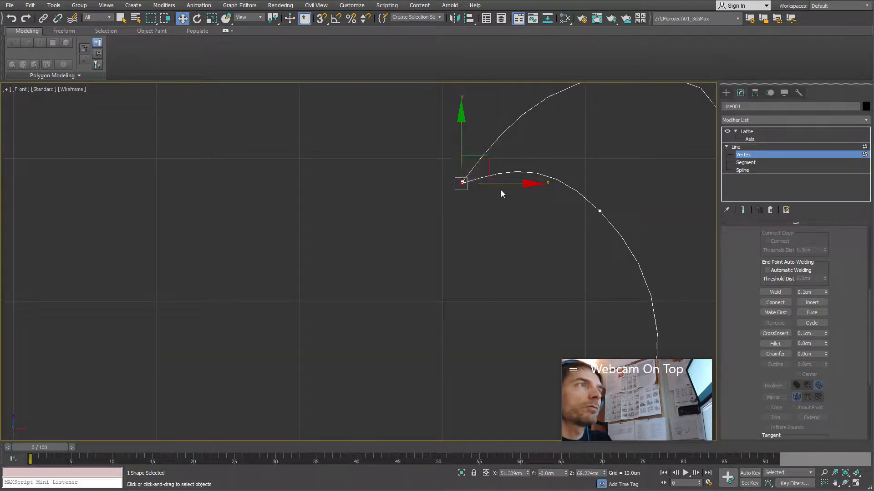
drag(456, 224, 442, 144)
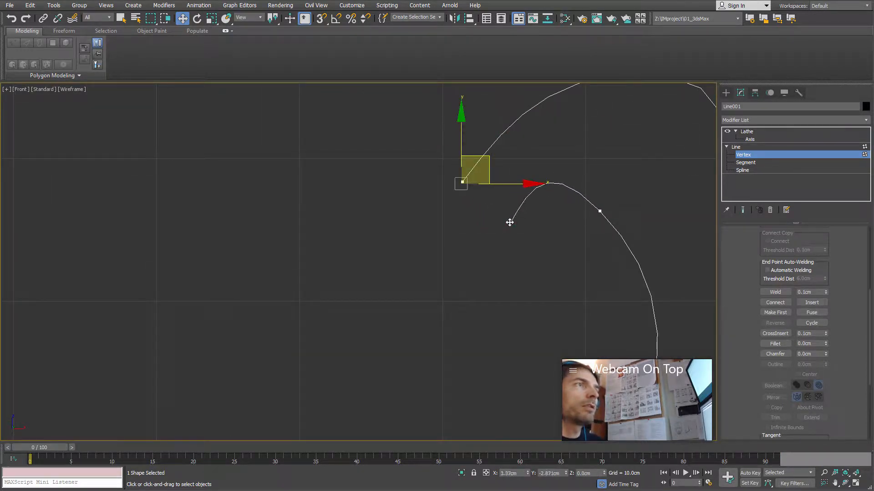
click(503, 224)
scroll(738, 308, down, 1)
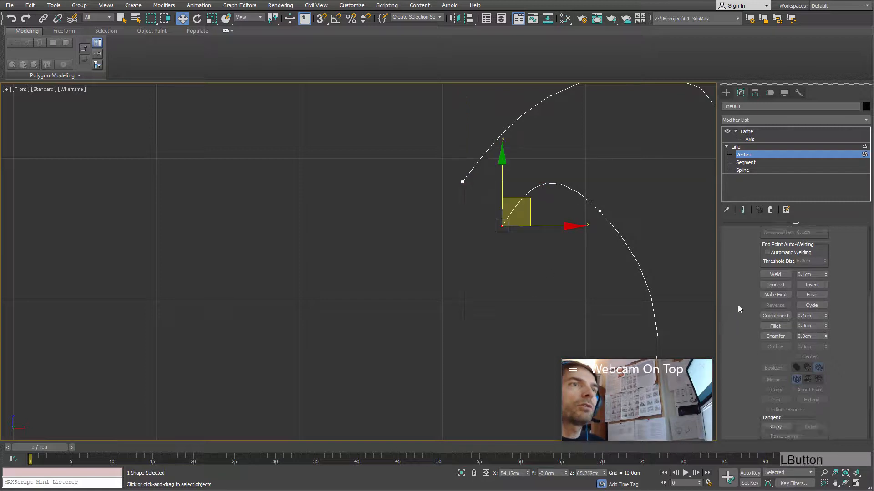
click(776, 285)
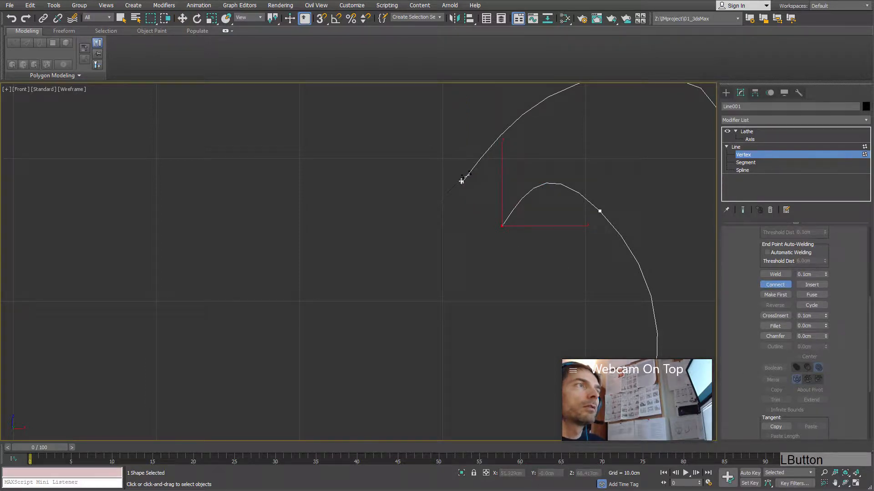
right_click(528, 245)
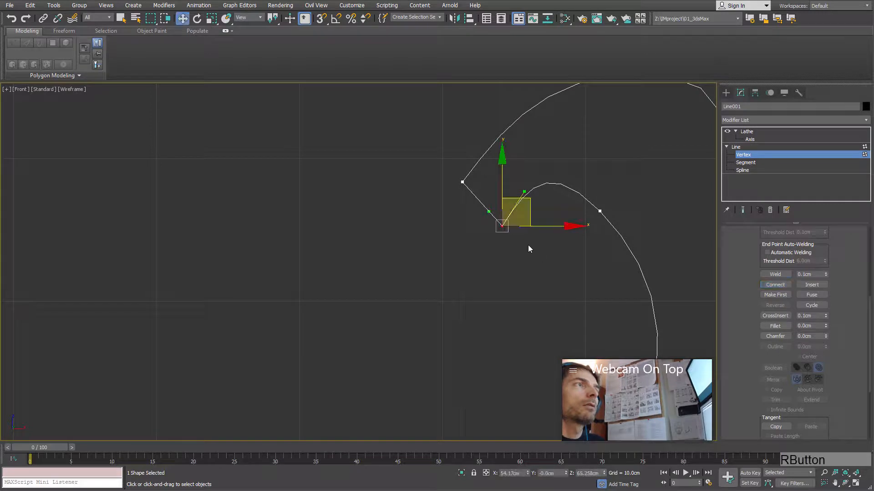
Step: Pull both lip end vertices inward, raise the upper one, and tilt the top rim vertex's Bezier handles to round the rim
scroll(398, 265, down, 3)
middle_drag(496, 279, 419, 263)
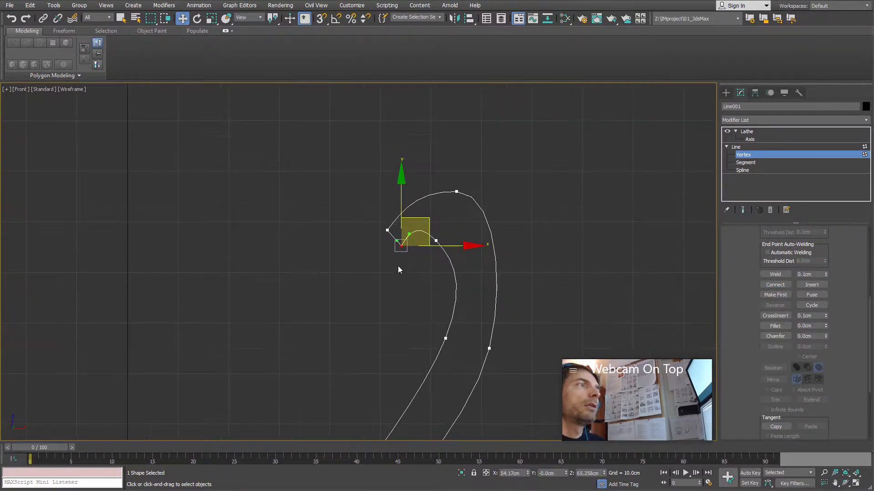
click(398, 265)
drag(387, 230, 371, 211)
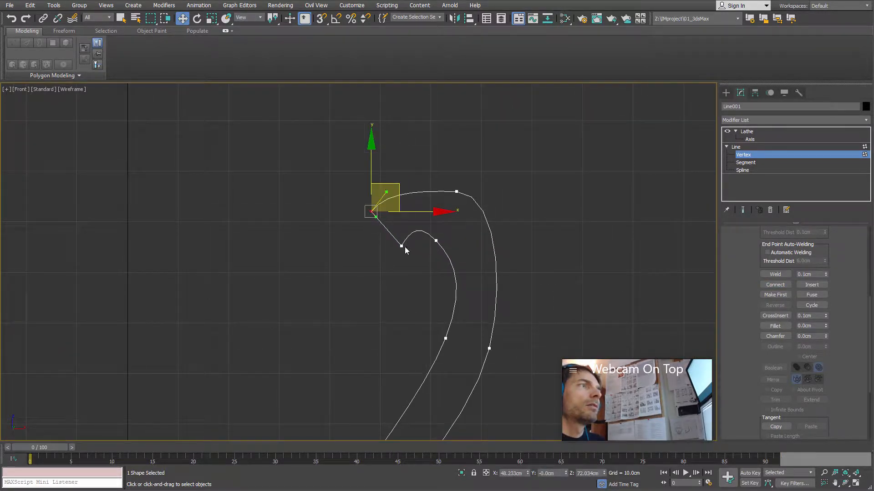
drag(405, 249, 377, 244)
drag(371, 212, 367, 207)
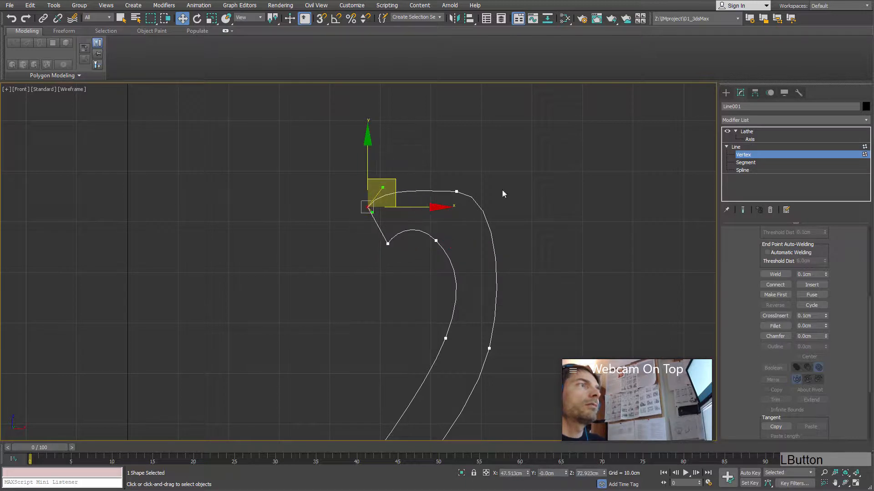
click(455, 192)
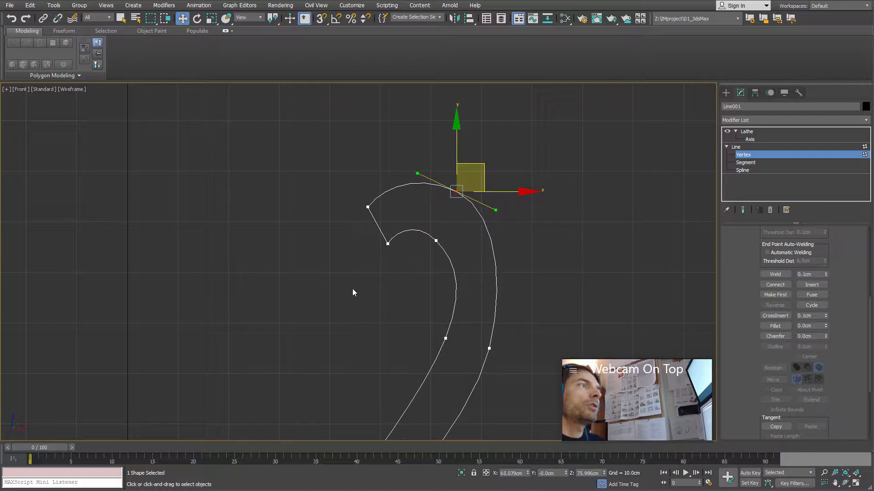
Step: Select both lip end vertices and fillet them by about 3.06 cm
drag(406, 192, 405, 191)
scroll(774, 364, down, 1)
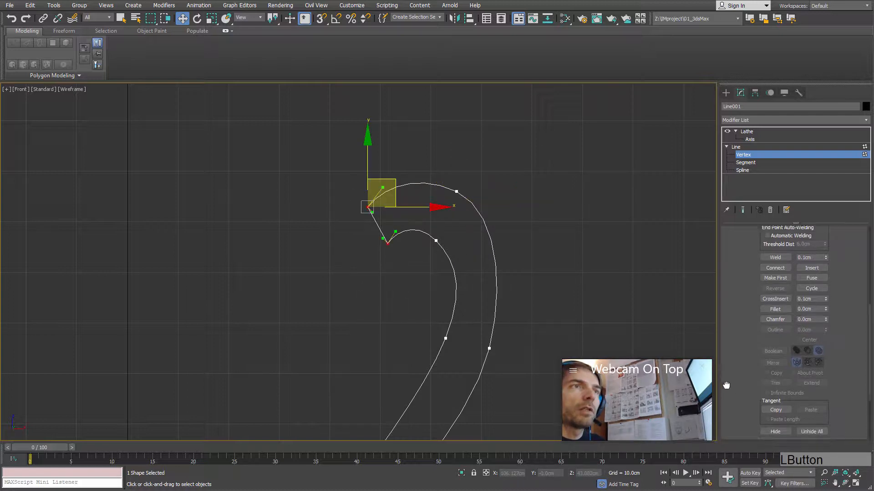
click(789, 323)
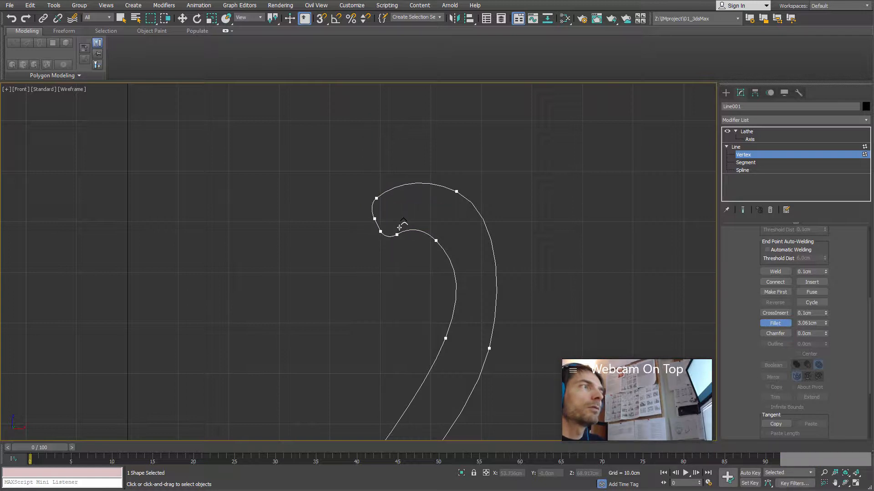
Step: Exit the Fillet tool and return to the Lathe modifier level to display the revolved bowl in the maximized Perspective view
click(769, 328)
middle_drag(486, 264, 506, 204)
scroll(506, 203, down, 2)
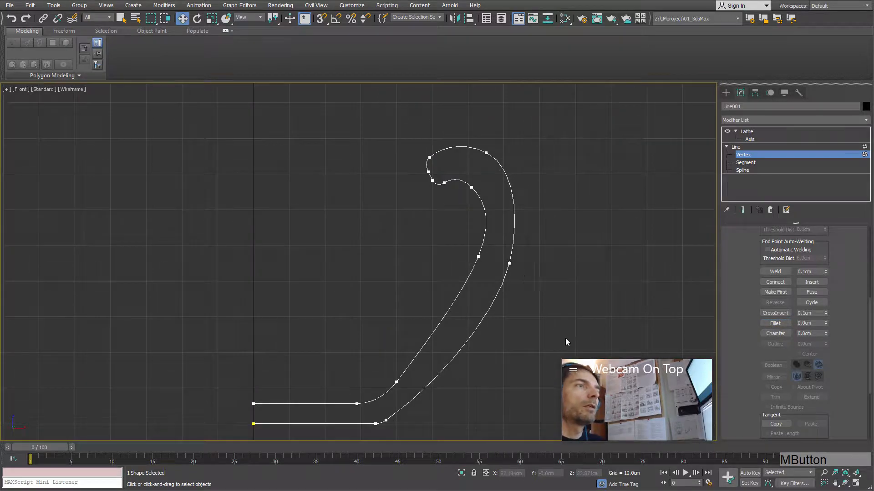
key(space)
middle_click(489, 335)
key(space)
scroll(496, 290, down, 3)
middle_drag(405, 315, 304, 276)
click(746, 147)
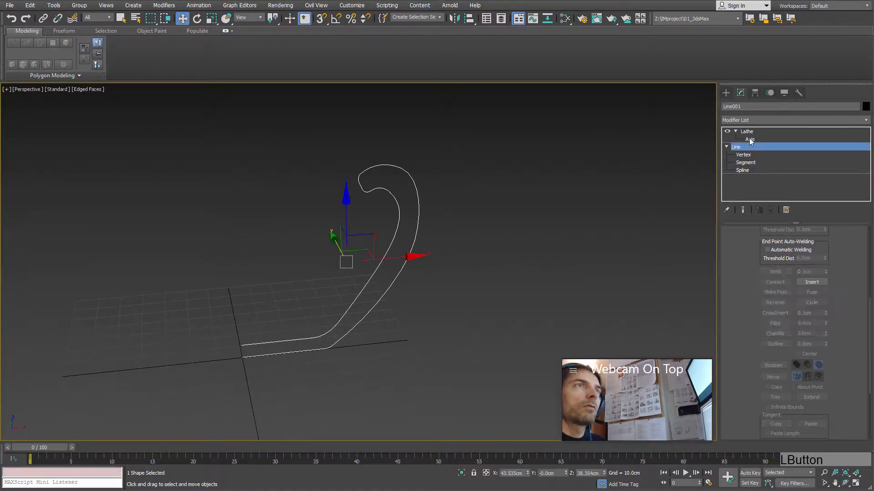
click(747, 131)
alt+middle_drag(438, 247, 302, 331)
Step: Inspect the centre of the bowl's floor from inside and underneath, and enable Weld Core on the Lathe
click(791, 254)
scroll(332, 302, up, 10)
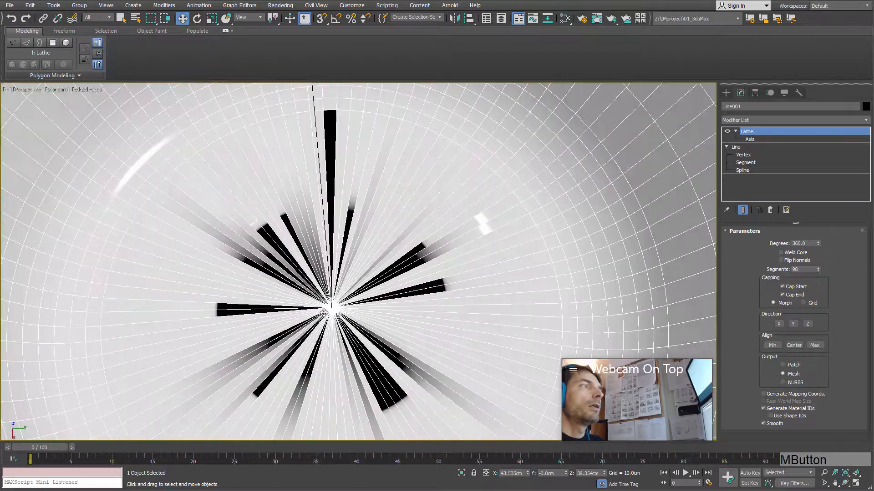
middle_drag(314, 299, 404, 226)
scroll(416, 301, down, 10)
middle_drag(418, 295, 325, 278)
scroll(325, 277, up, 6)
scroll(325, 277, down, 4)
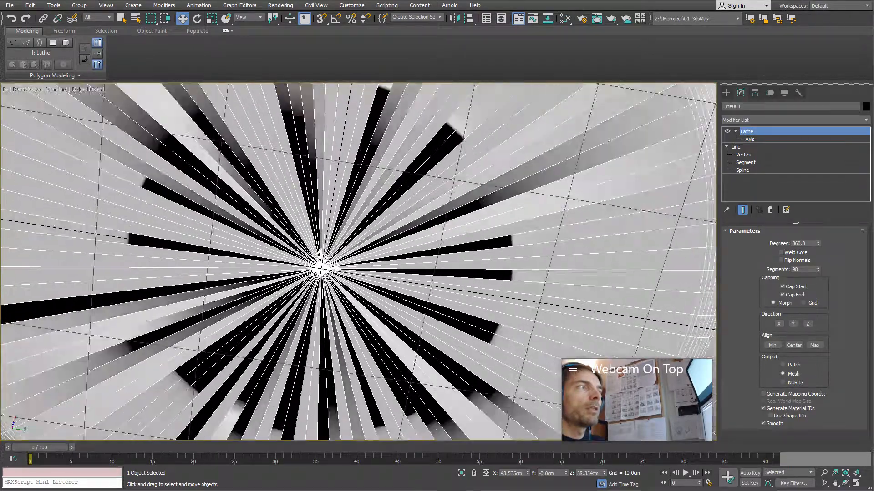
scroll(325, 276, up, 3)
scroll(323, 242, down, 5)
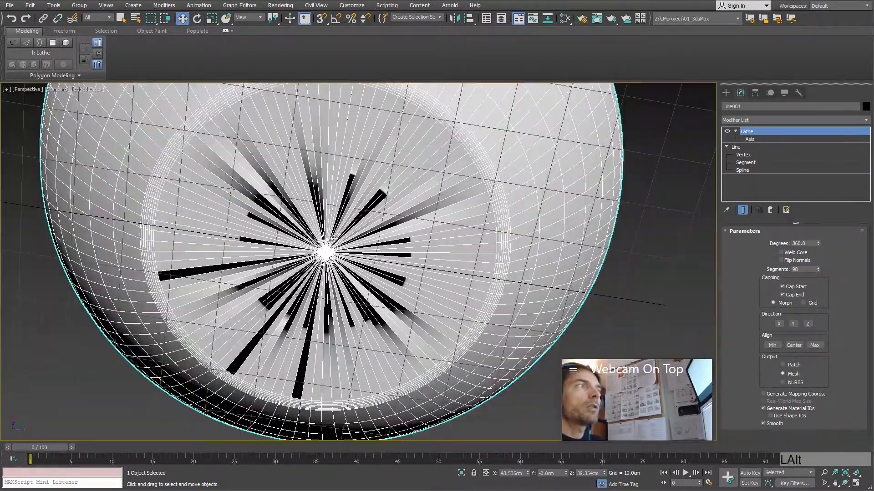
alt+middle_drag(322, 241, 358, 298)
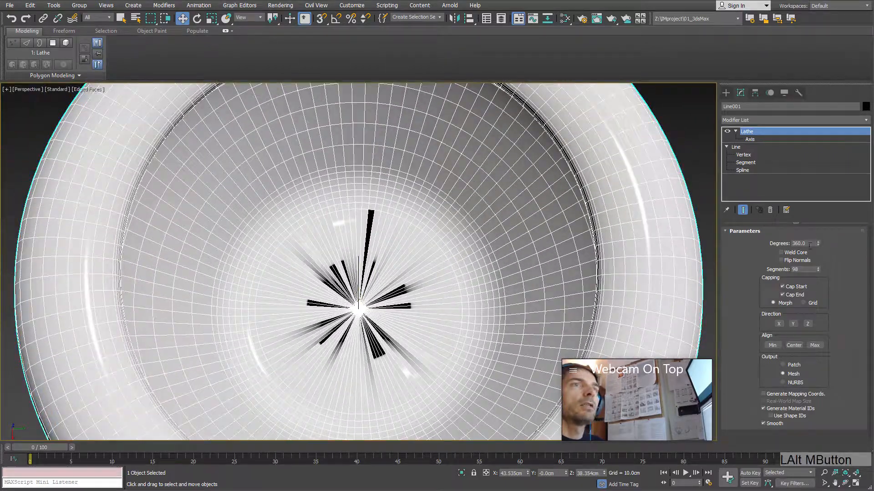
alt+middle_drag(364, 340, 377, 250)
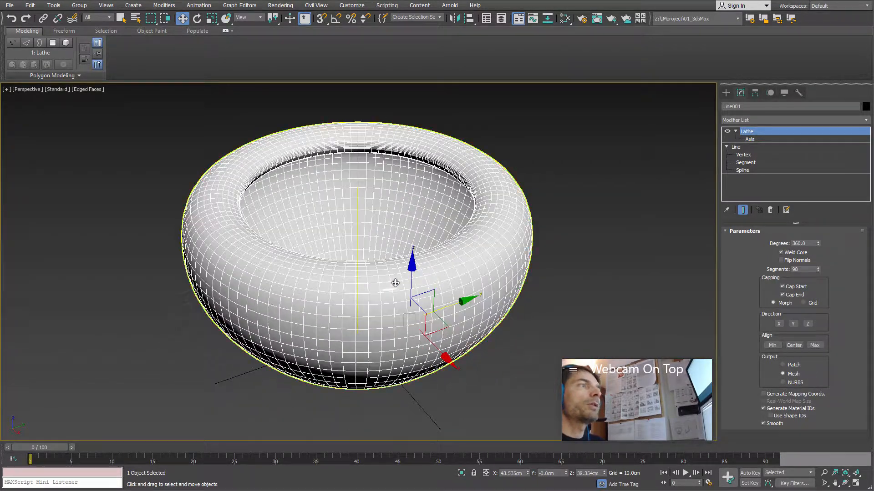
Step: Examine the welded centre of the bowl's floor up close and the bowl's overall side profile
alt+middle_drag(395, 283, 385, 258)
scroll(382, 330, up, 5)
scroll(382, 330, down, 5)
scroll(379, 324, up, 3)
scroll(379, 325, up, 3)
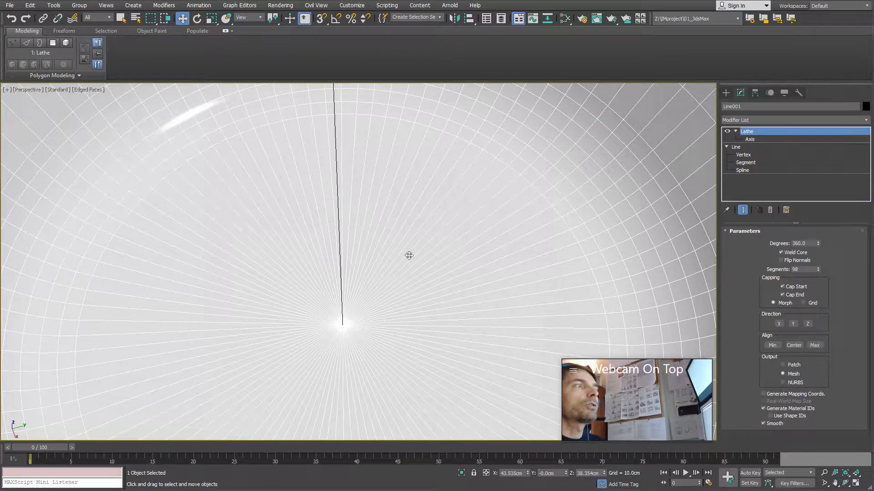
scroll(355, 326, down, 8)
alt+middle_drag(357, 335, 438, 269)
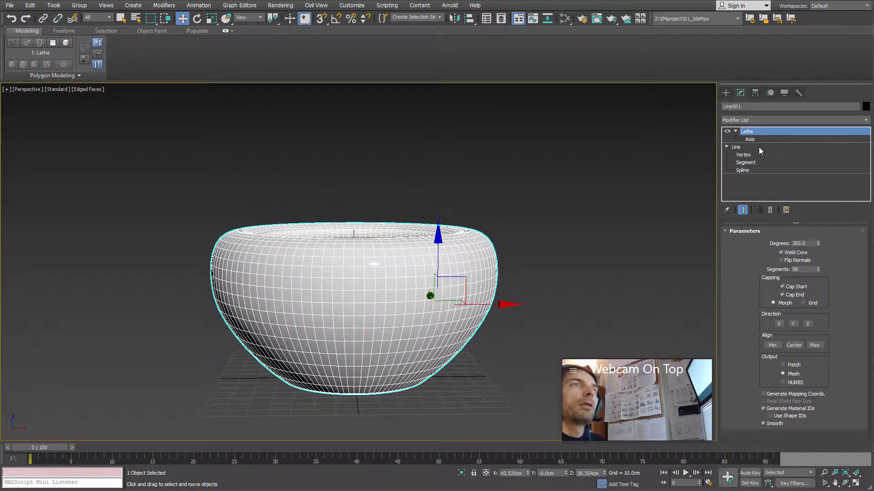
Step: Enter vertex editing on the base Line with the Lathe's end result kept visible
click(749, 156)
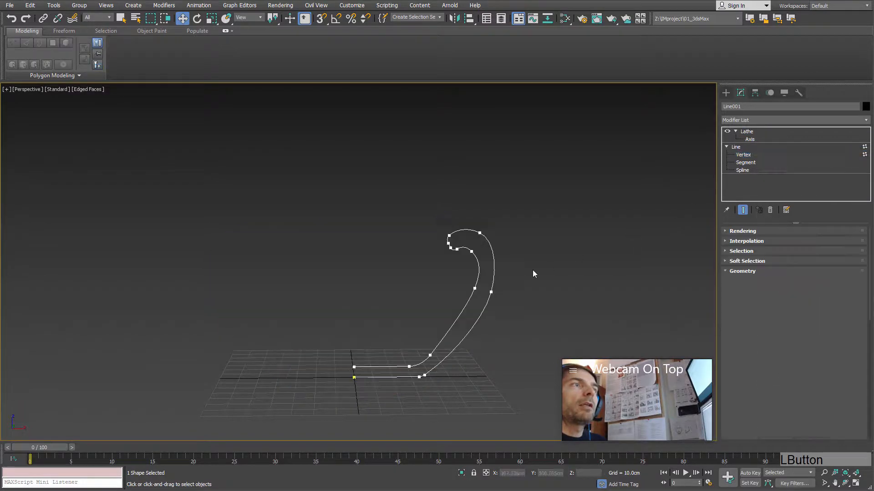
click(743, 210)
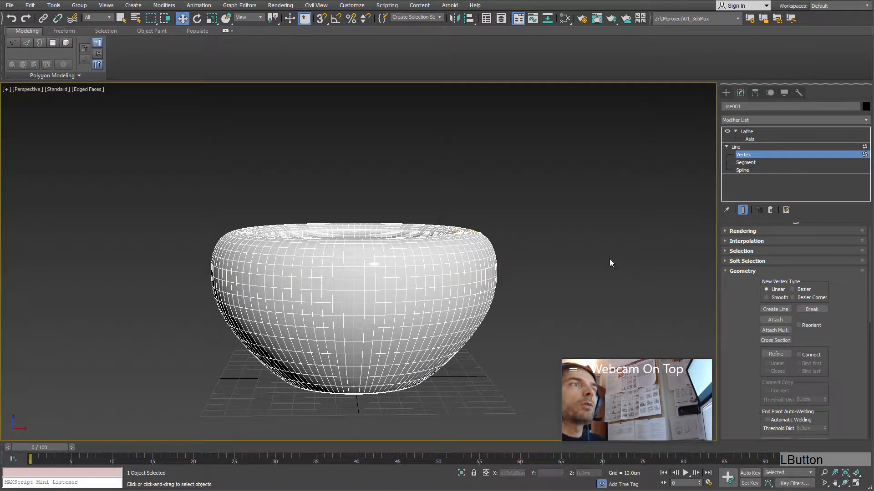
alt+middle_drag(610, 259, 413, 312)
scroll(463, 259, up, 3)
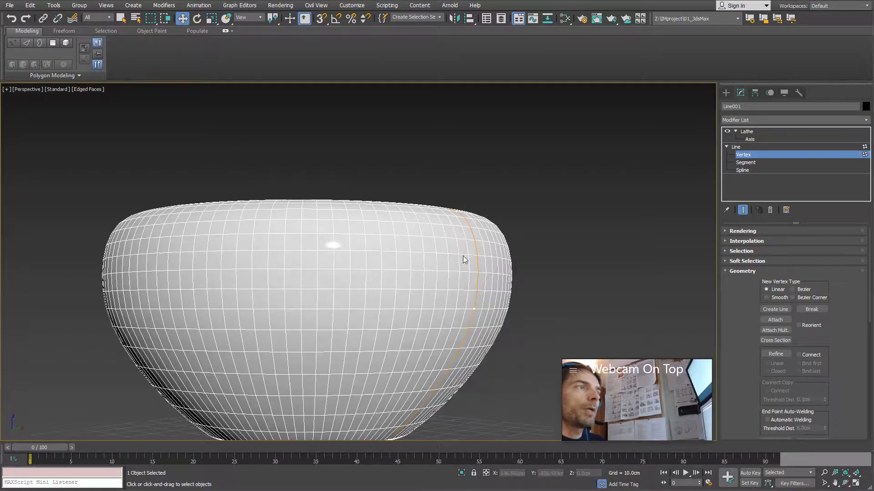
alt+middle_drag(487, 328, 554, 332)
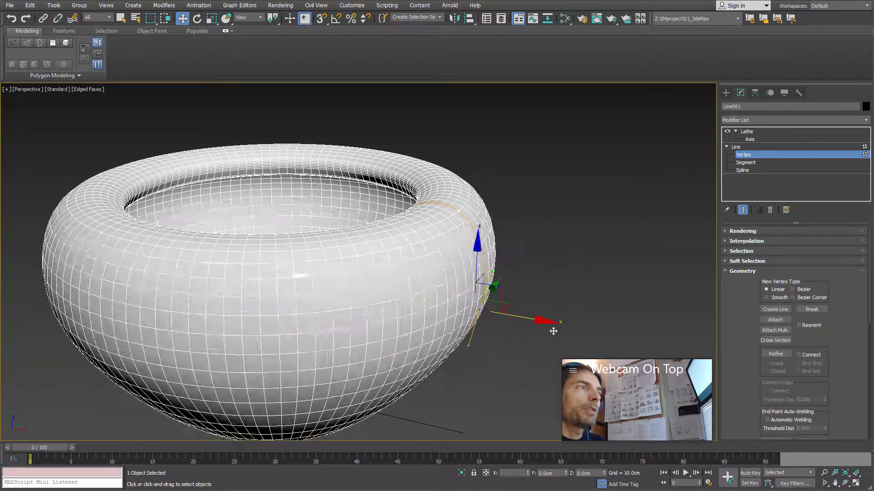
Step: Try to shift the selected vertices at the bowl's widest point outward along X, and undo the move
scroll(569, 341, up, 5)
drag(582, 352, 575, 347)
scroll(532, 321, down, 6)
scroll(521, 312, up, 4)
scroll(521, 312, down, 2)
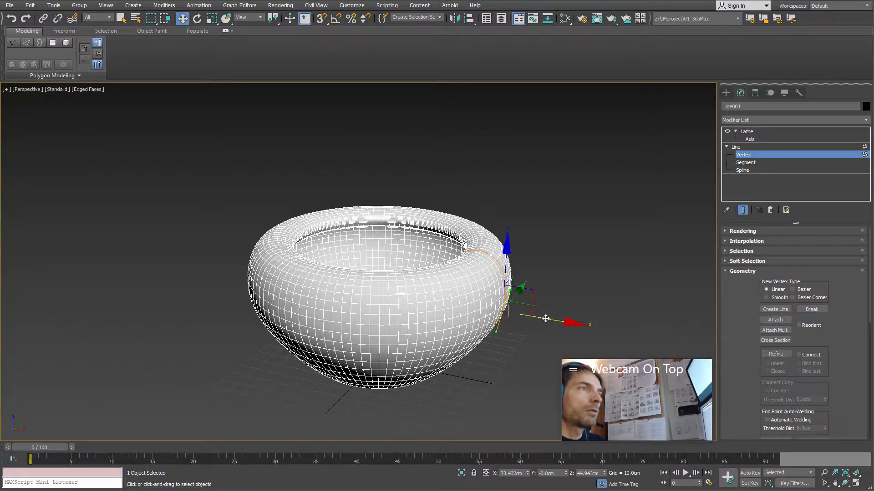
drag(546, 318, 586, 336)
key(ctrl+z)
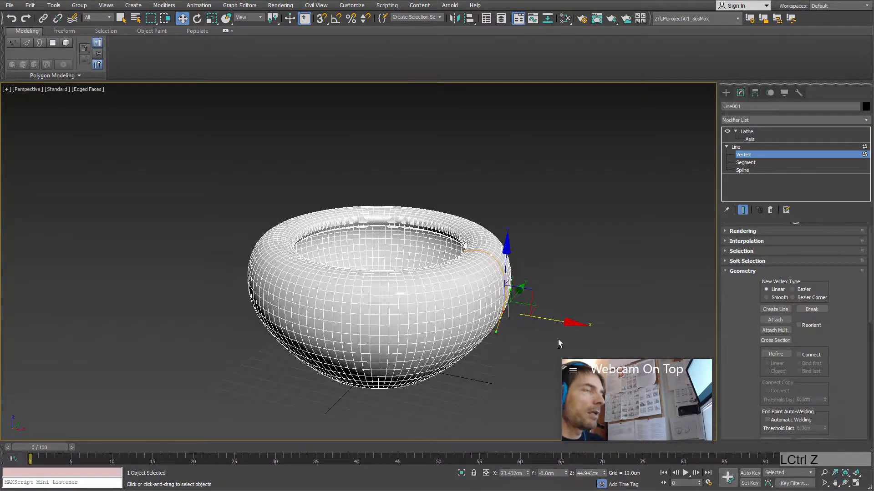
Step: Check the profile in wireframe, restore shading, and adjust the selected wall vertices along X at the bowl's widest point
key(F3)
alt+middle_drag(482, 355, 482, 313)
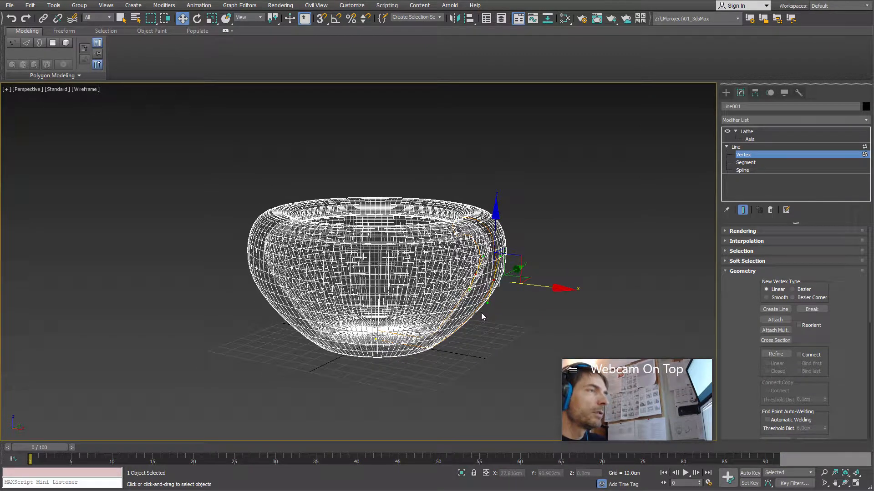
key(F3)
drag(554, 289, 604, 298)
alt+middle_drag(604, 298, 599, 282)
drag(588, 272, 538, 305)
alt+middle_drag(539, 305, 558, 299)
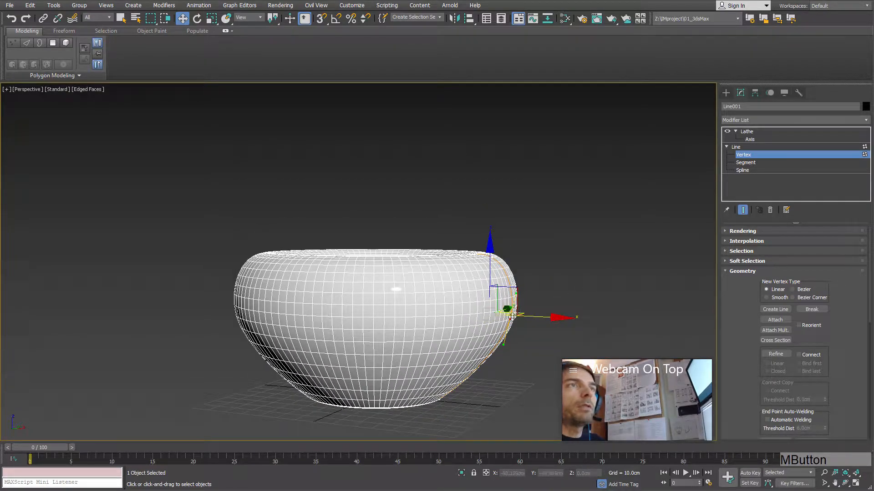
middle_drag(512, 317, 503, 375)
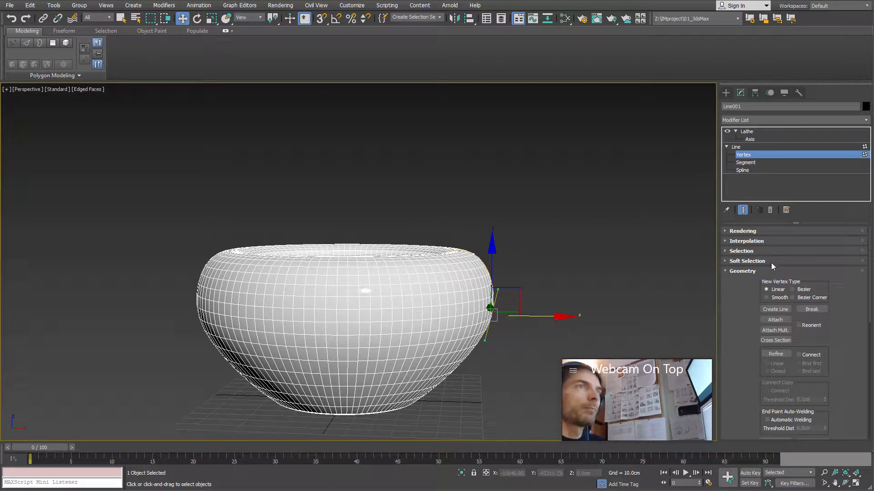
Step: Try to insert a vertex on the lower outer wall of the profile in the Perspective view
scroll(733, 287, down, 5)
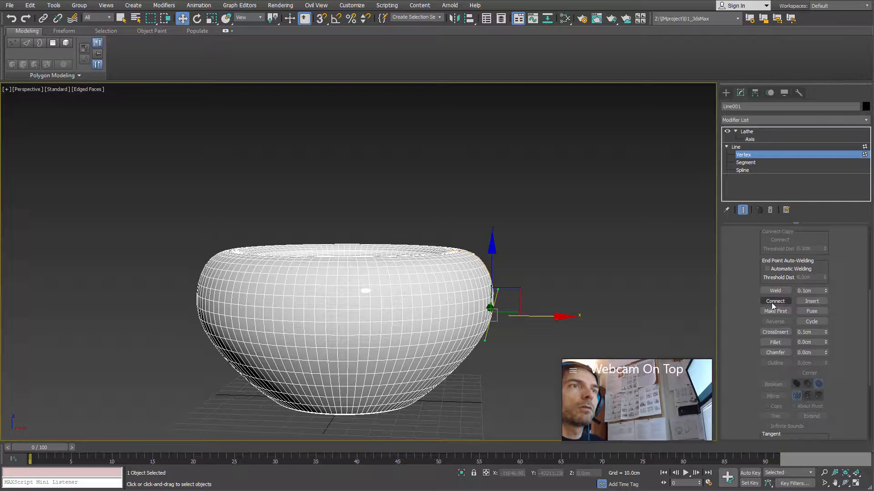
drag(731, 326, 730, 349)
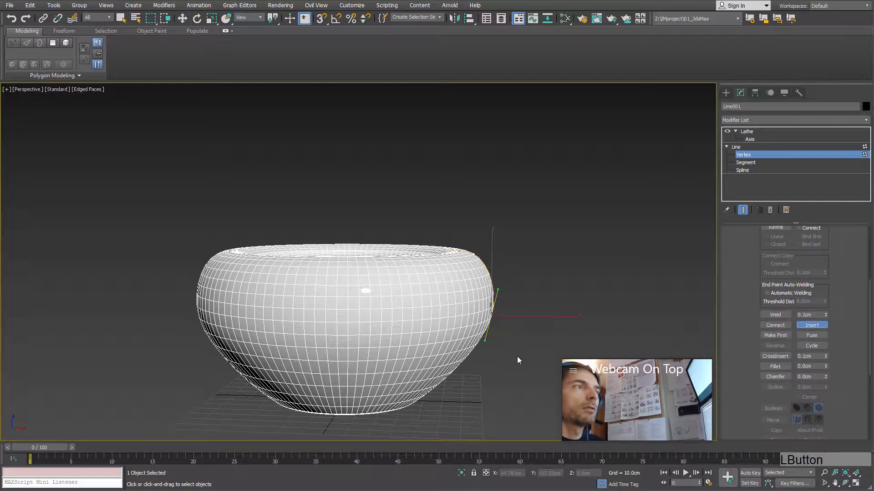
alt+middle_drag(517, 360, 482, 352)
scroll(482, 352, up, 4)
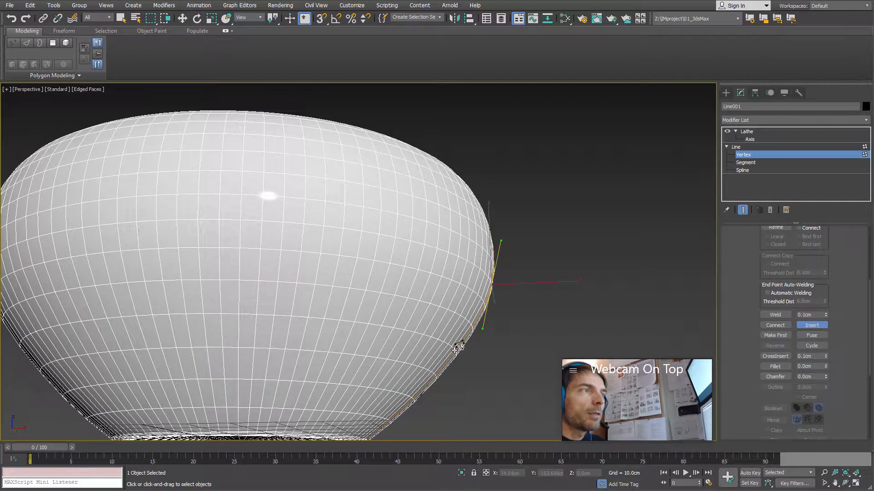
click(455, 350)
right_click(490, 355)
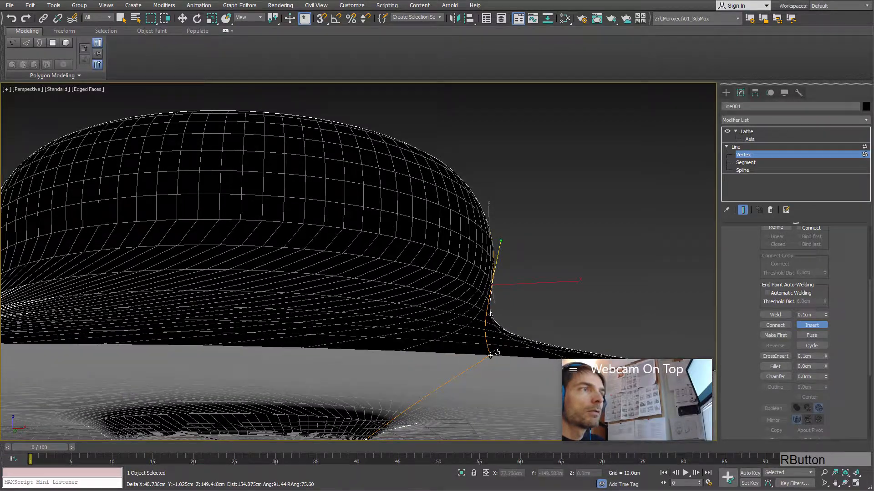
Step: Switch to the four-viewport layout and retry inserting the lower outer wall vertex in the Perspective view
key(space)
key(space)
middle_drag(496, 273, 534, 234)
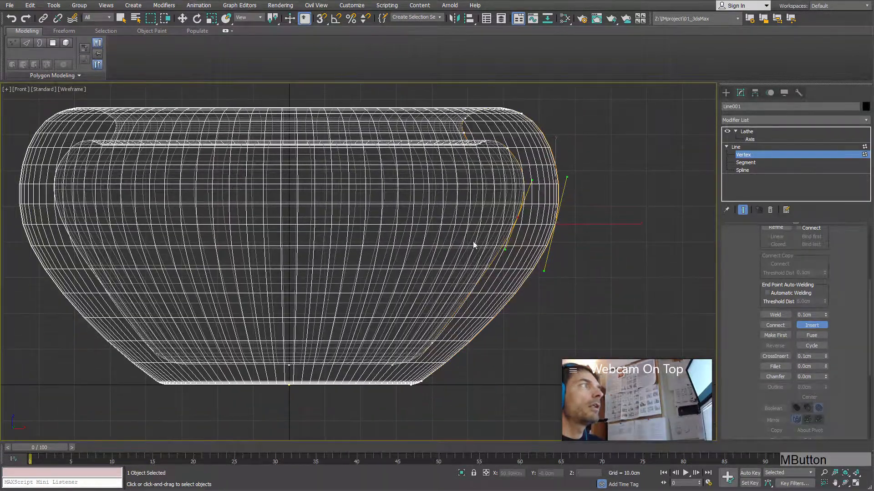
key(space)
middle_drag(485, 390, 431, 346)
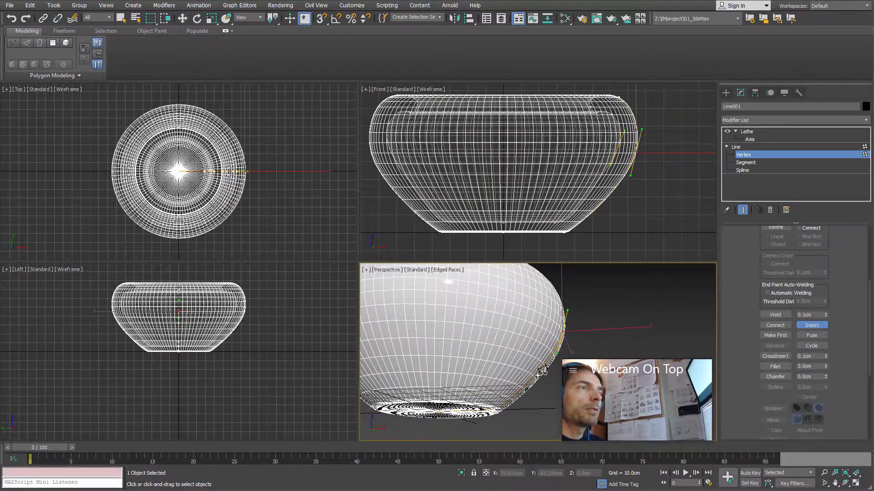
click(538, 374)
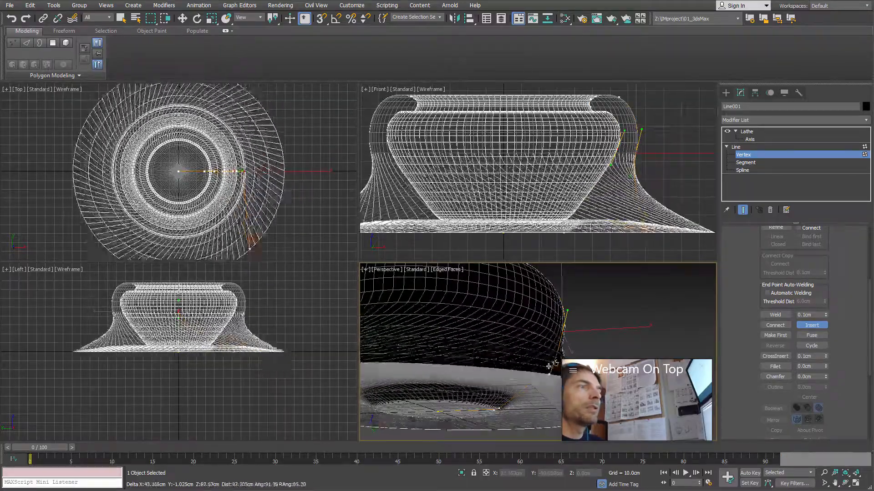
right_click(552, 358)
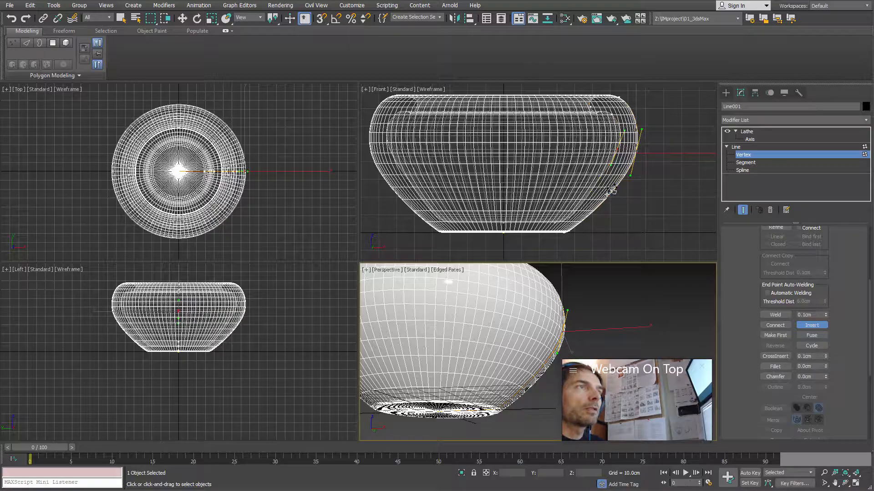
Step: Insert one vertex on the lower outer wall in the Front view, placed well outside the wall to form a flared ledge
click(612, 193)
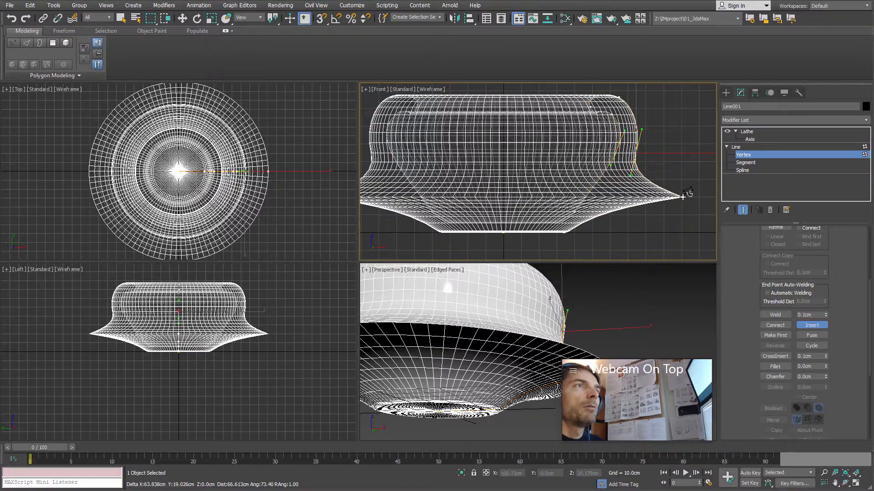
click(683, 197)
right_click(672, 206)
alt+middle_drag(672, 206, 608, 170)
key(shift+z)
key(shift+z)
key(shift+z)
scroll(608, 171, down, 3)
alt+middle_drag(514, 311, 546, 329)
scroll(500, 339, down, 2)
middle_drag(598, 232, 589, 239)
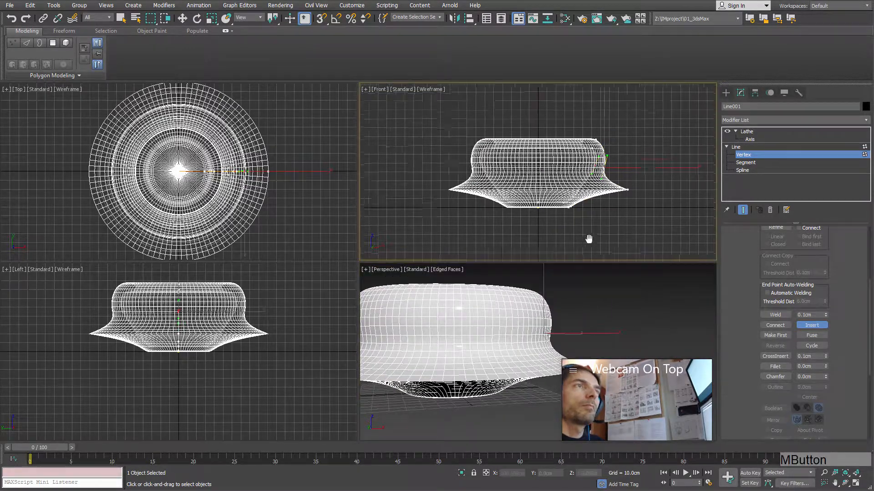
Step: Fillet the flared ledge's tip vertex by about 24.04 cm
scroll(608, 211, up, 4)
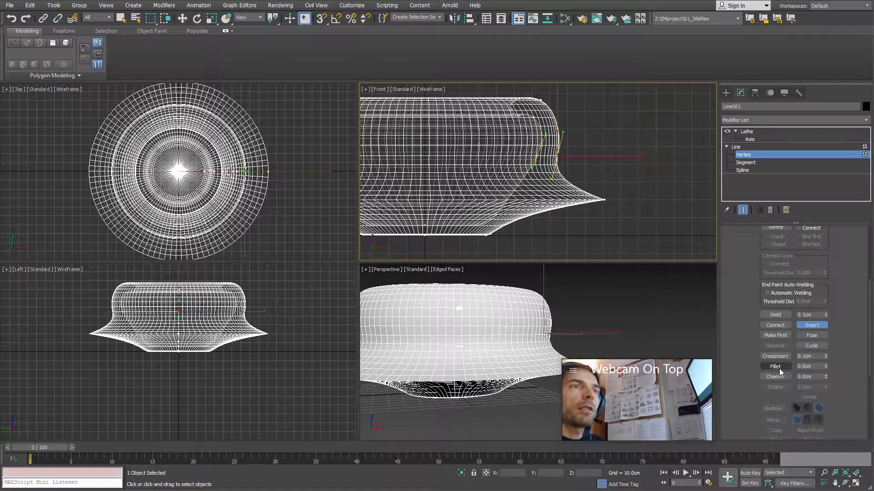
drag(605, 199, 628, 152)
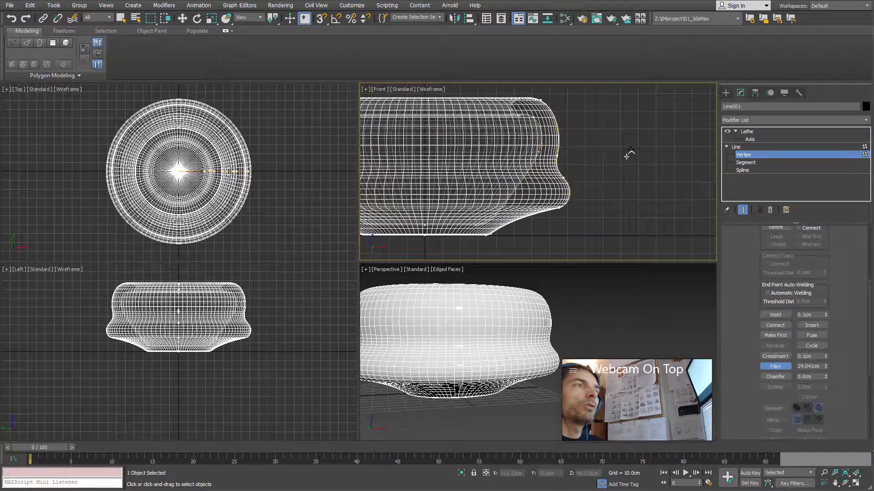
middle_drag(578, 205, 596, 180)
alt+middle_drag(531, 379, 512, 351)
Step: Try to move the base's outer corner vertex outward along X in the Front view, and undo the move
click(530, 232)
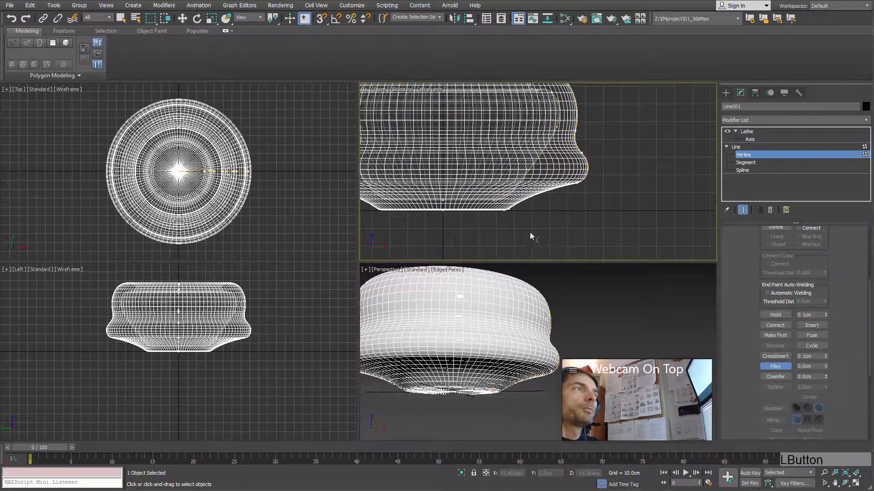
key(w)
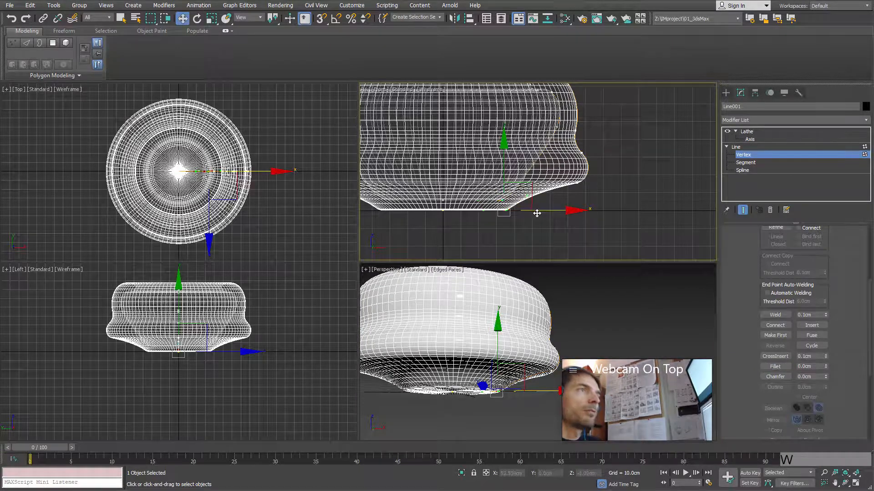
drag(534, 211, 611, 213)
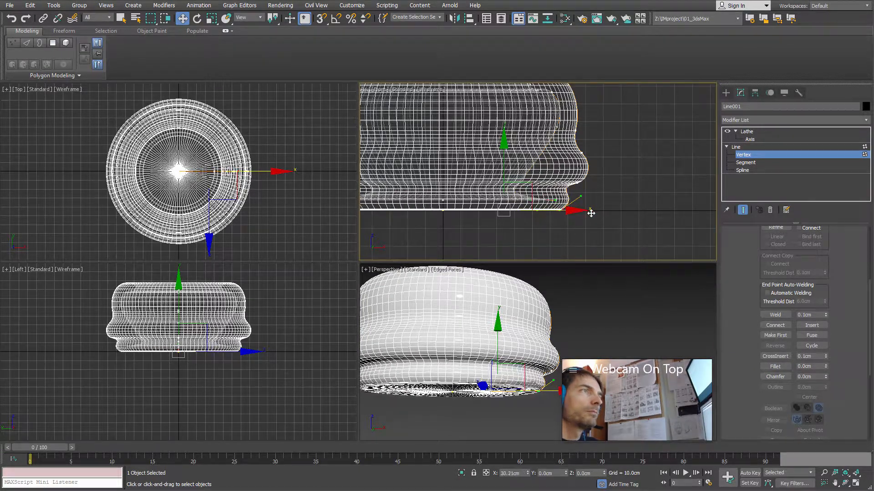
key(ctrl+z)
Step: Maximize the Perspective view and inspect the bowl with its rounded lower ledge from the side and above
drag(507, 242, 548, 213)
alt+middle_drag(455, 318, 501, 376)
key(alt+w)
alt+middle_drag(409, 325, 421, 278)
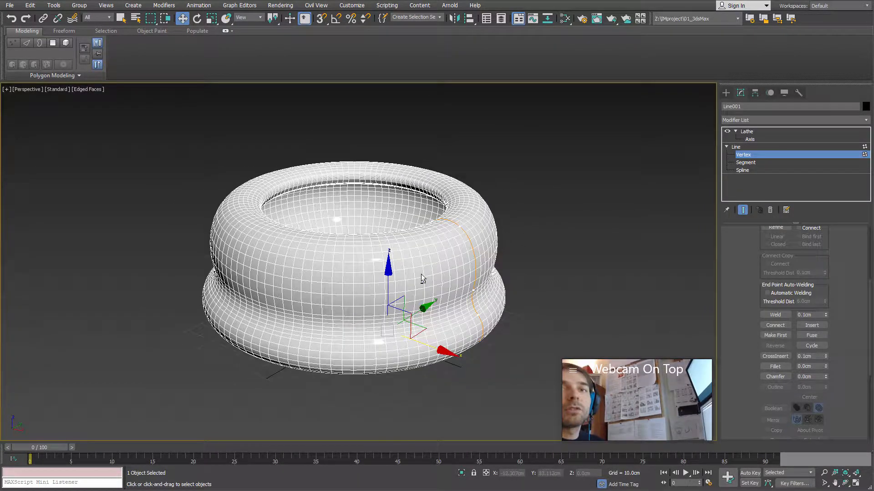
alt+middle_drag(380, 272, 384, 279)
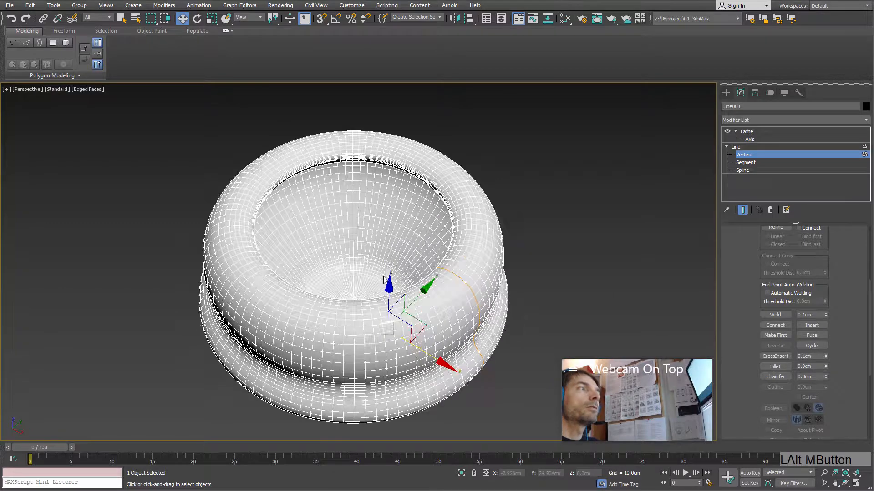
alt+middle_drag(277, 244, 279, 232)
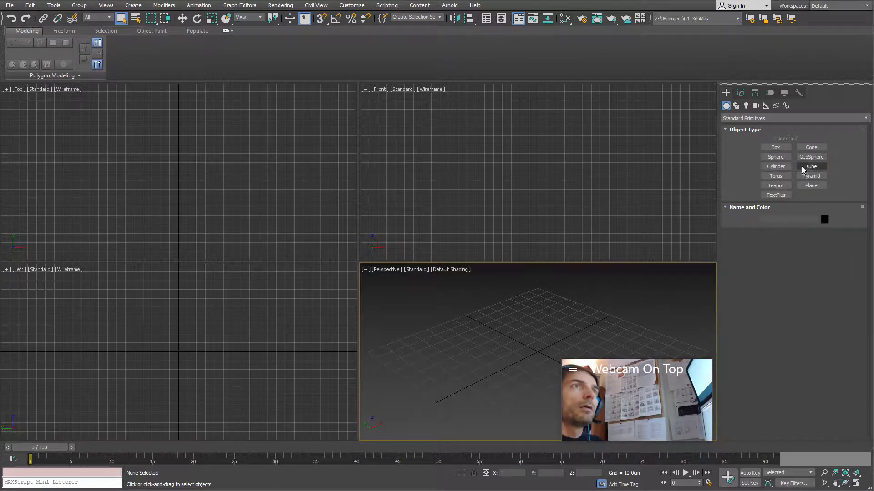
Step: Draw an open three-segment line in the Front view, shaped like an upside-down U about 144 cm wide
click(735, 106)
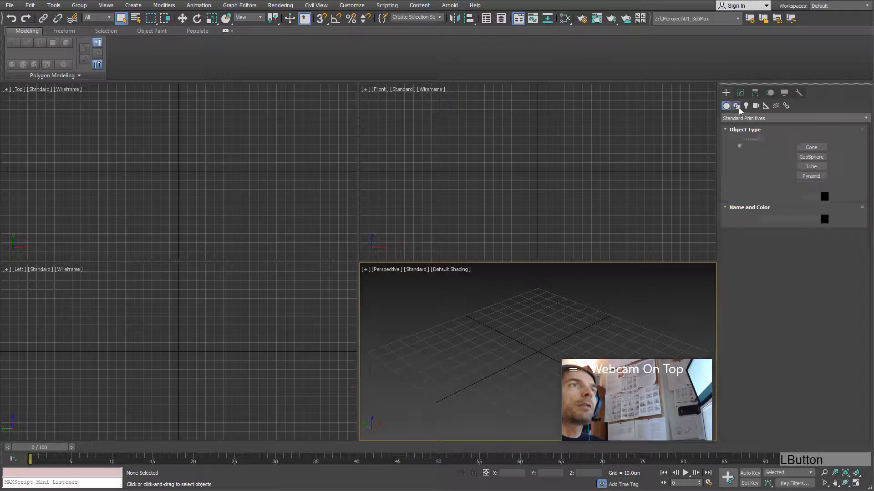
click(775, 152)
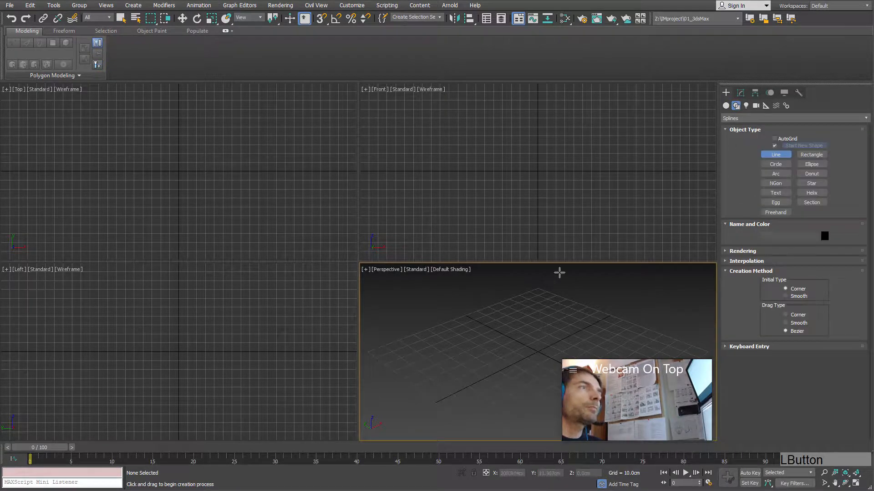
mouse_move(466, 214)
middle_down()
mouse_move(474, 221)
mouse_move(465, 236)
middle_up()
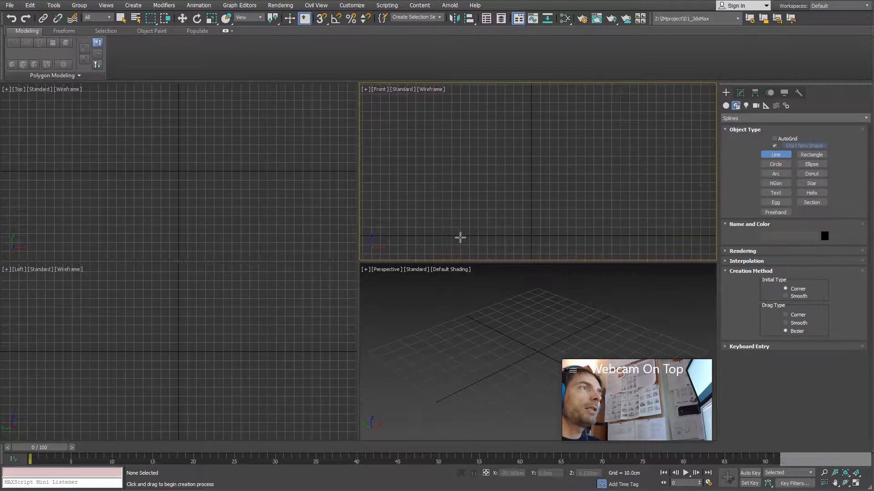
click(460, 237)
click(461, 117)
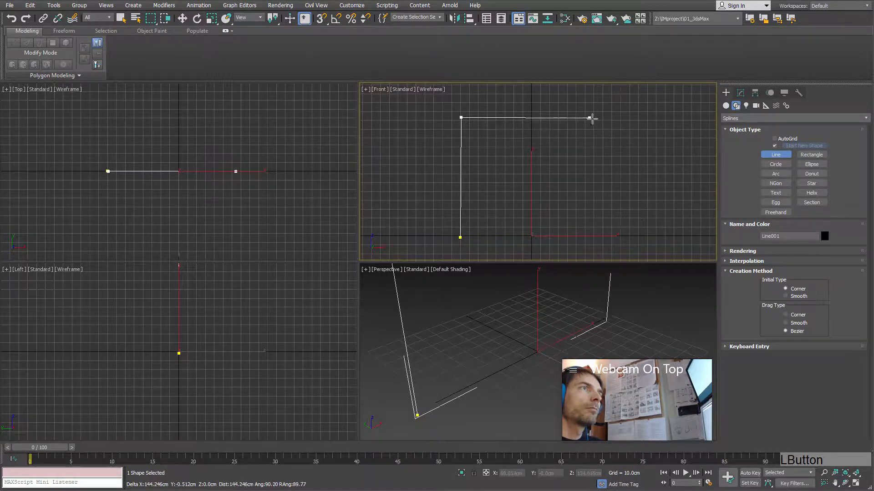
click(592, 118)
click(600, 237)
right_click(625, 218)
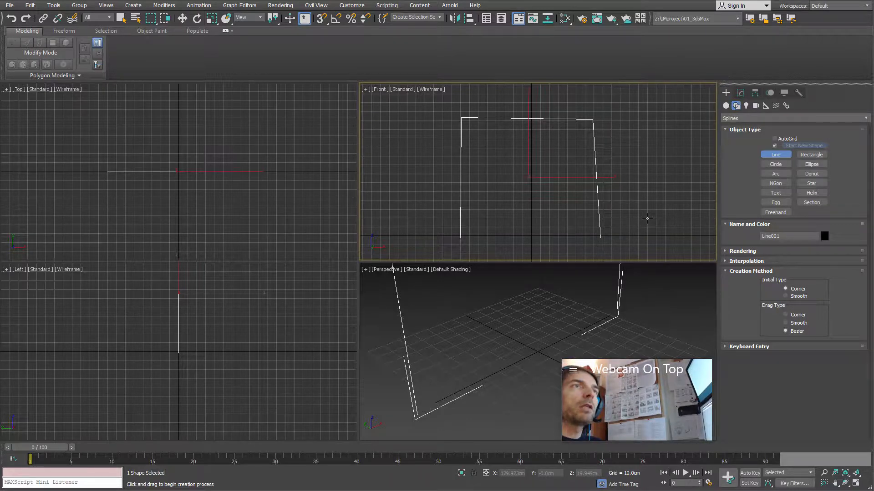
Step: Apply a Sweep modifier to the upside-down U line
click(740, 92)
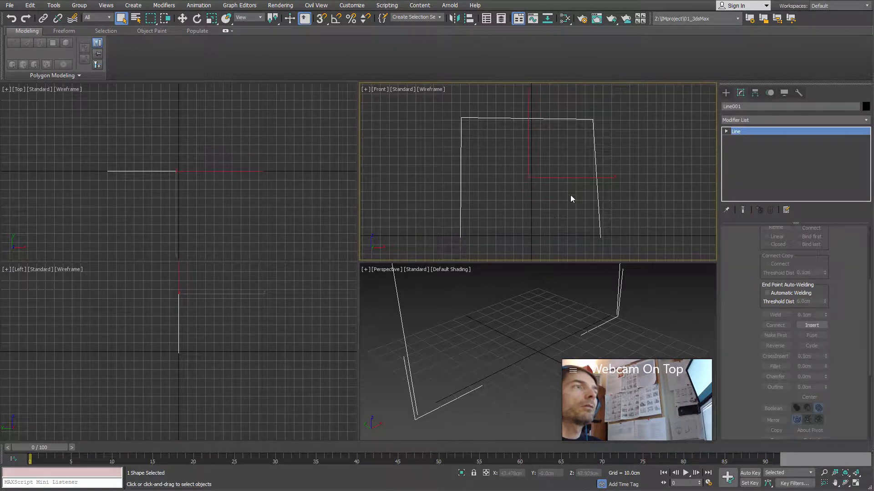
scroll(556, 186, down, 3)
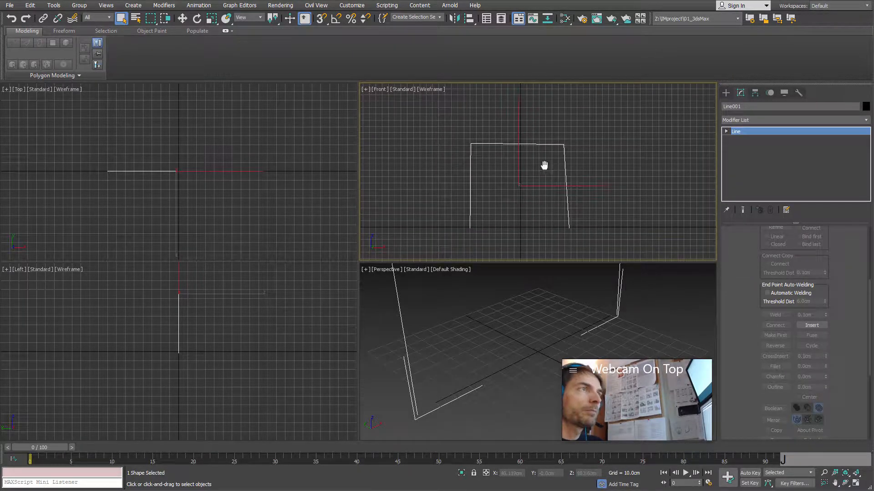
middle_drag(544, 165, 535, 179)
middle_drag(492, 310, 496, 315)
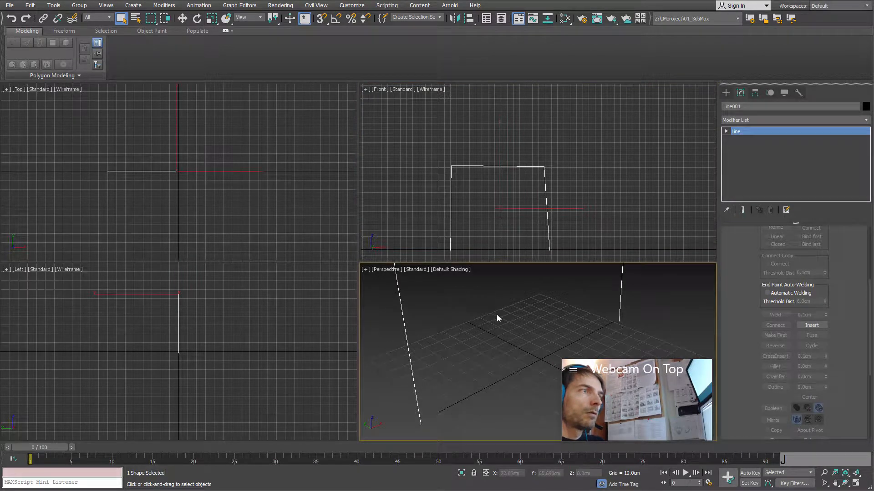
click(867, 120)
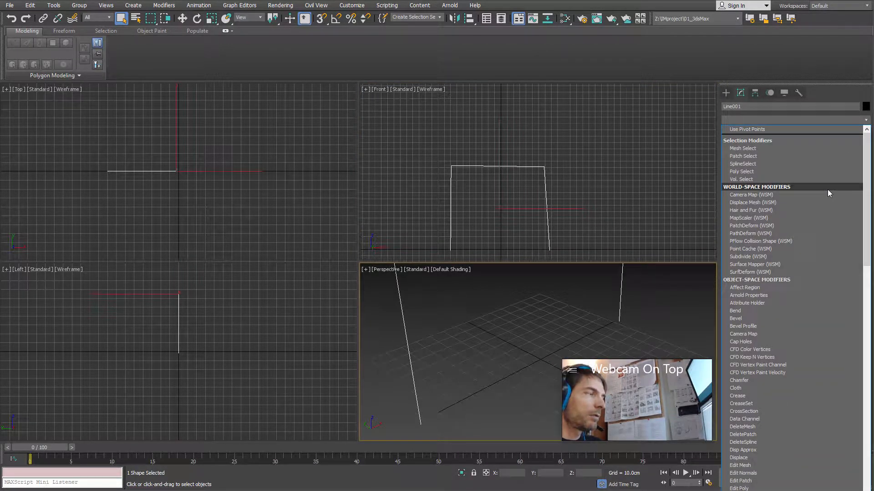
key(s)
key(s)
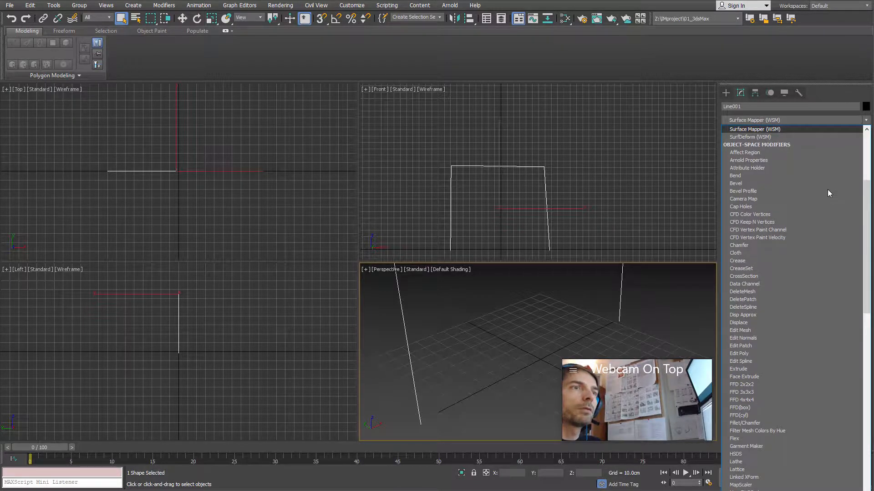
key(s)
key(s)
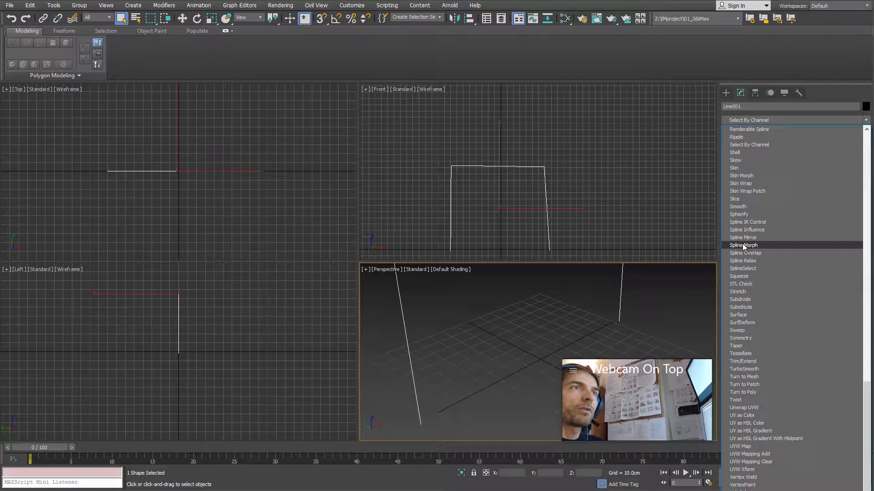
click(751, 331)
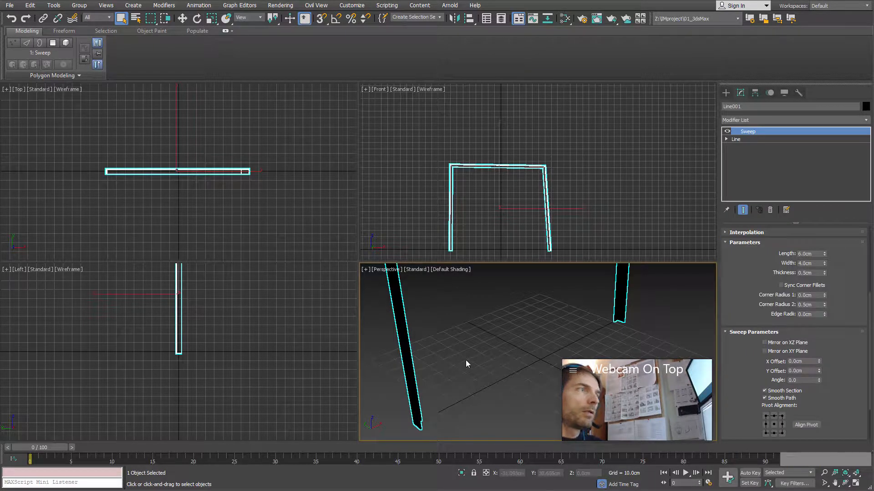
Step: Maximize the Perspective view and assign a new Lambert material to the swept frame
middle_drag(465, 360, 444, 377)
key(space)
scroll(451, 340, down, 5)
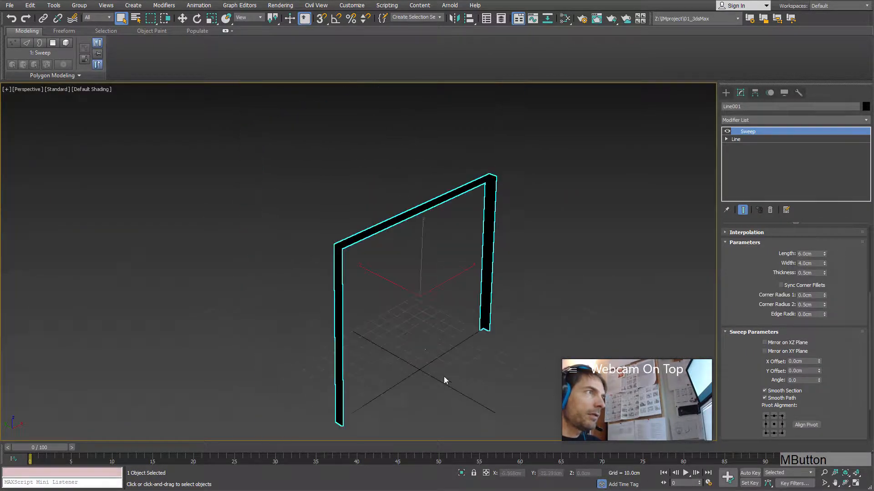
scroll(410, 330, up, 2)
key(m)
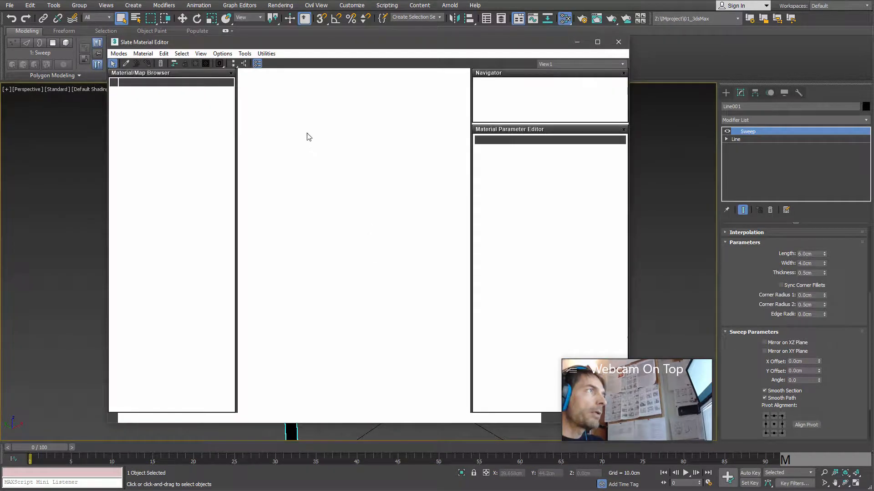
drag(148, 272, 326, 240)
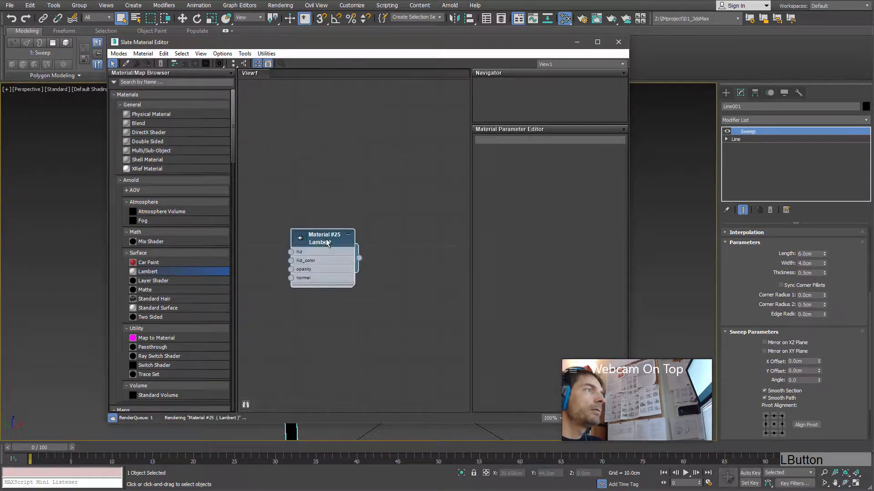
right_click(326, 240)
click(346, 253)
click(618, 41)
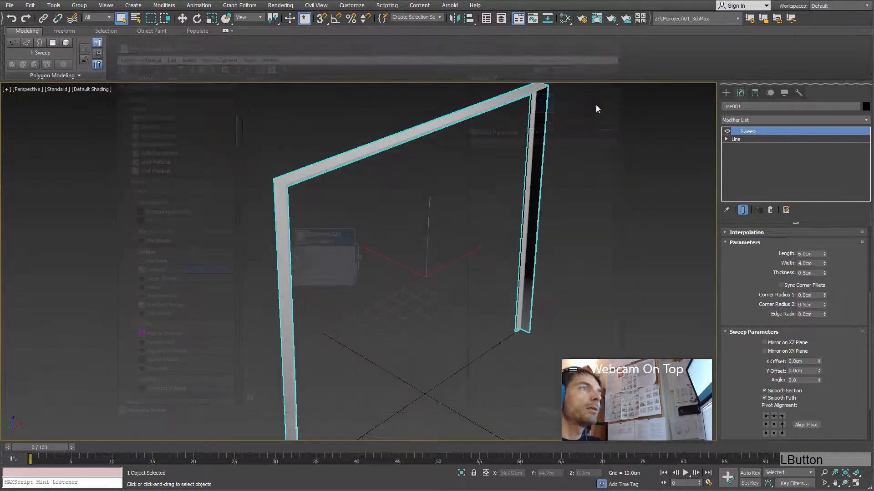
Step: Show edged faces on the swept frame and inspect it from the front and at an angle
mouse_move(411, 279)
alt+middle_down()
mouse_move(384, 244)
mouse_move(417, 228)
mouse_move(432, 237)
mouse_move(431, 254)
mouse_move(423, 250)
mouse_move(386, 287)
mouse_move(409, 294)
mouse_move(433, 275)
mouse_move(512, 279)
mouse_move(391, 281)
mouse_move(351, 262)
mouse_move(239, 404)
alt+middle_up()
key(F4)
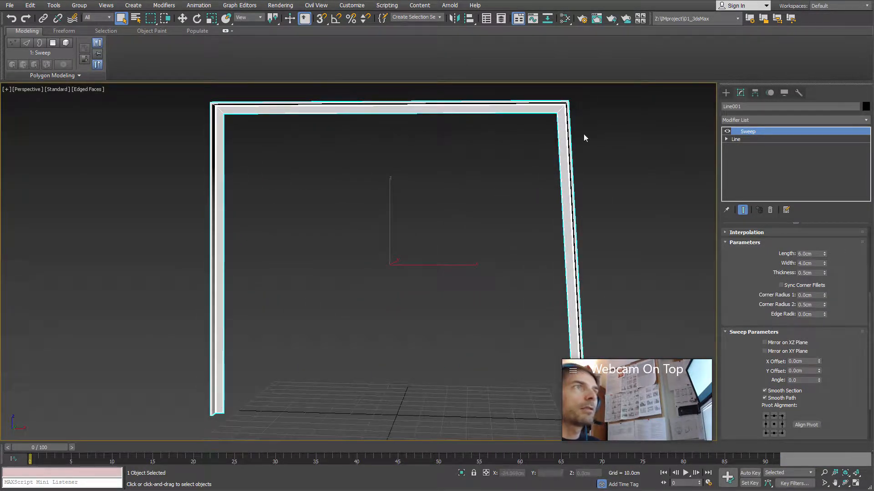
alt+middle_drag(515, 335, 444, 358)
scroll(467, 360, down, 3)
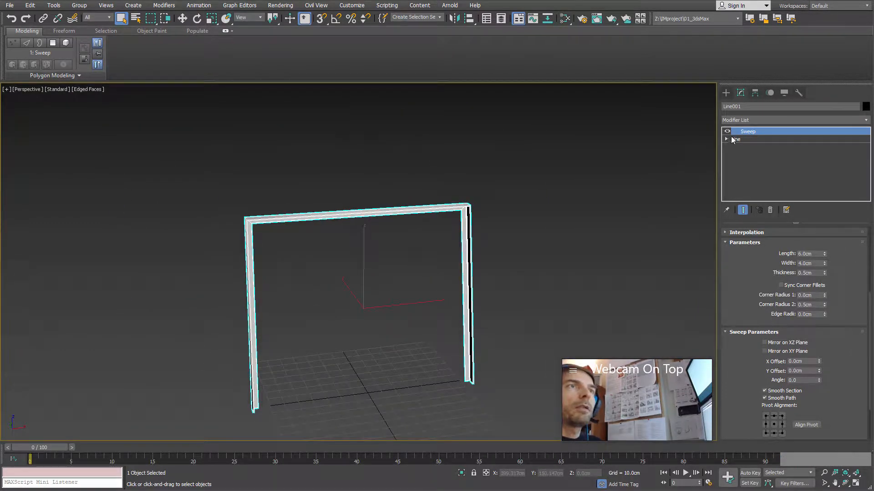
Step: Show the end result while editing the line's vertices, and fillet the upper corner on the positive X side by about 73 cm
click(727, 139)
click(747, 148)
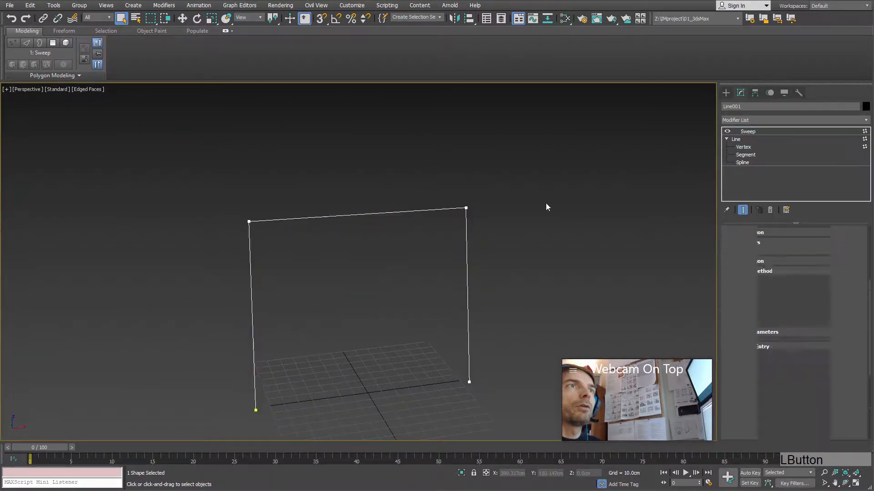
click(742, 209)
alt+middle_drag(493, 244, 501, 223)
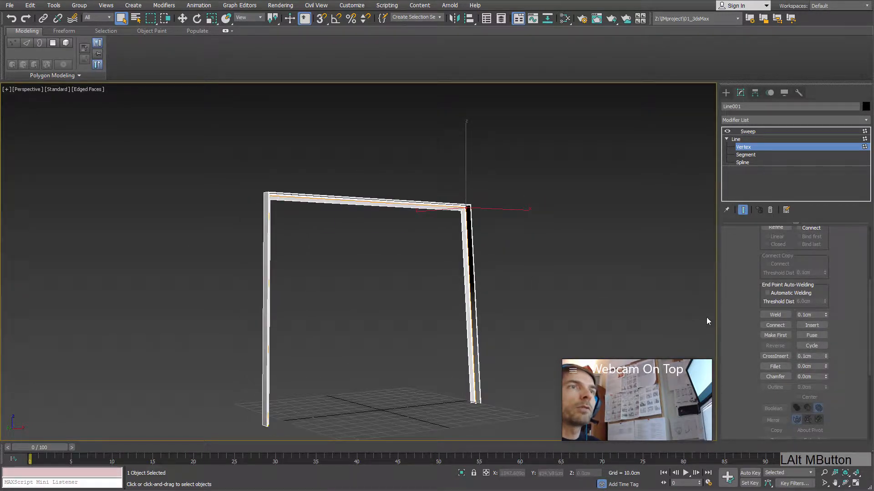
click(773, 367)
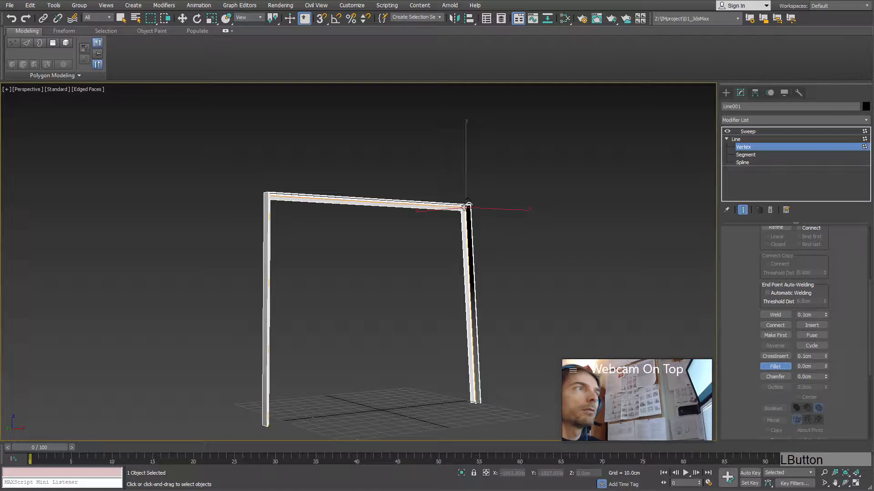
drag(464, 208, 459, 249)
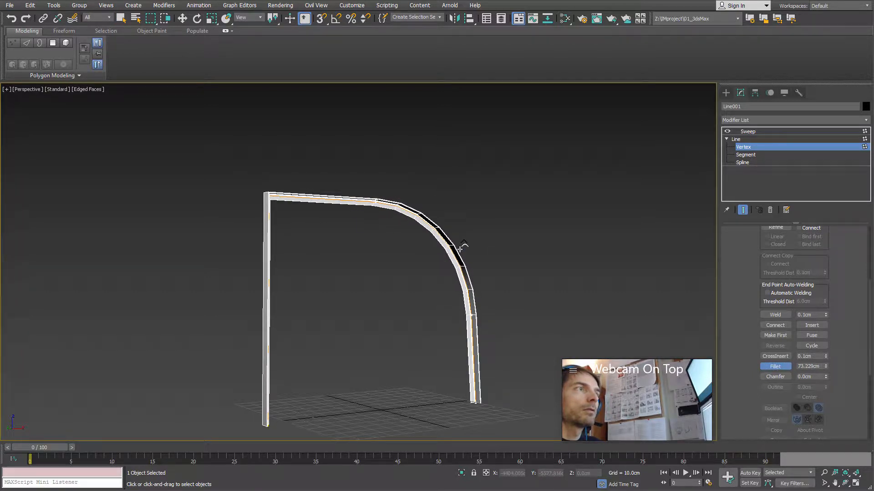
Step: Chamfer the frame's other upper corner vertex into a long diagonal segment
alt+middle_drag(459, 249, 364, 265)
click(270, 199)
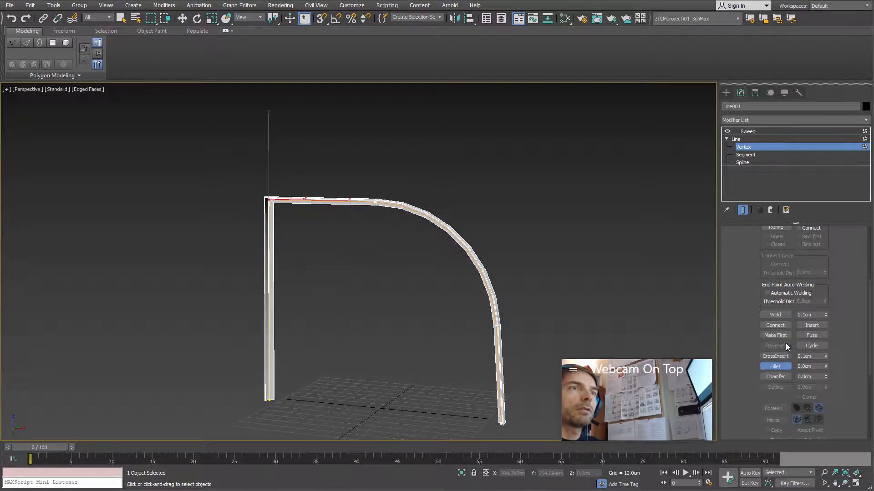
click(774, 378)
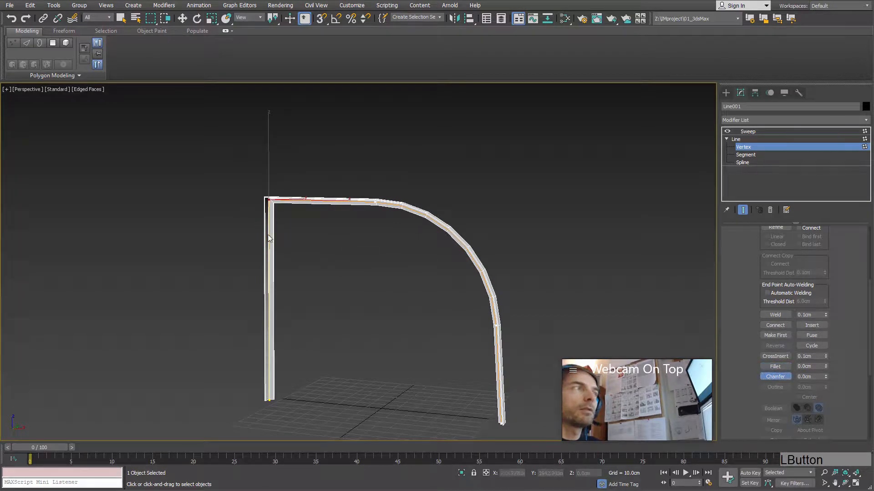
drag(268, 200, 340, 232)
alt+middle_drag(340, 232, 414, 263)
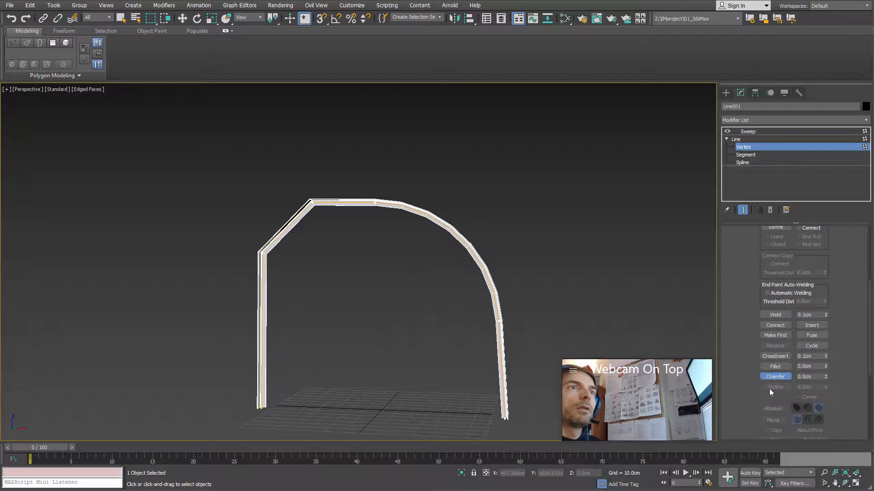
click(778, 377)
Step: Return to the Sweep modifier and examine its section type settings and the Angle profile at the end of a leg
click(753, 133)
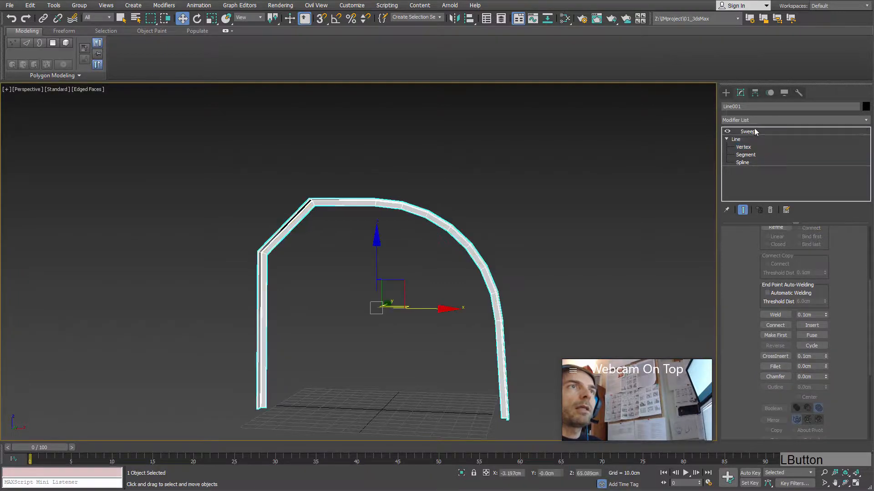
drag(741, 278, 746, 313)
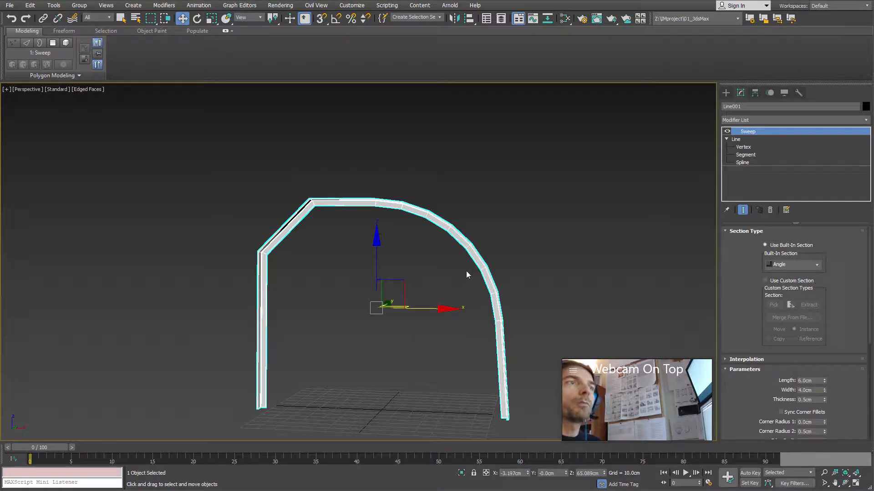
alt+middle_drag(466, 272, 468, 318)
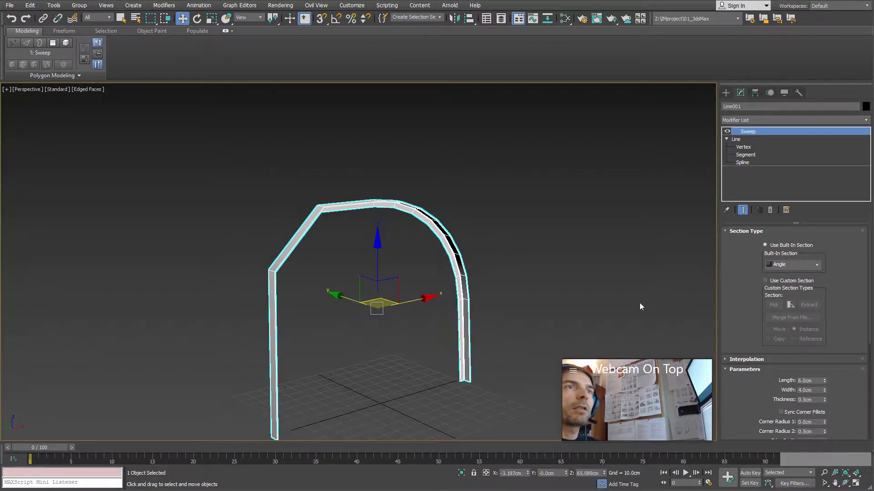
alt+middle_drag(639, 307, 343, 364)
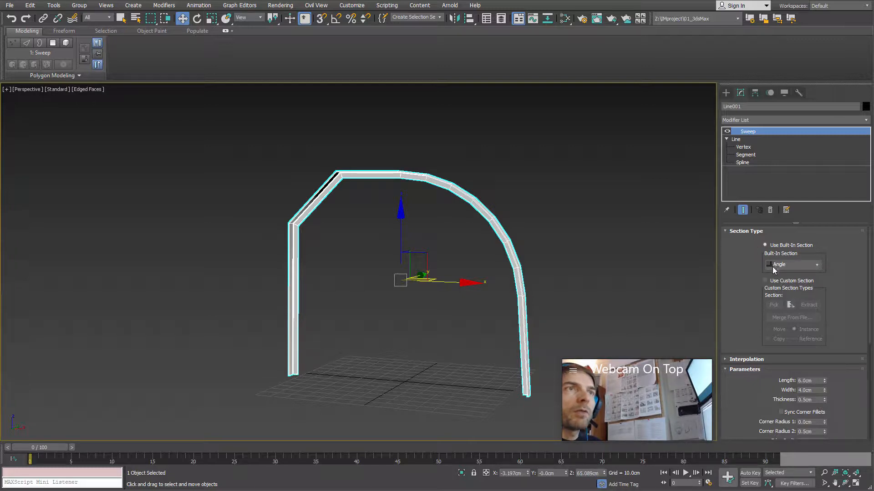
middle_drag(353, 357, 430, 324)
scroll(430, 324, up, 2)
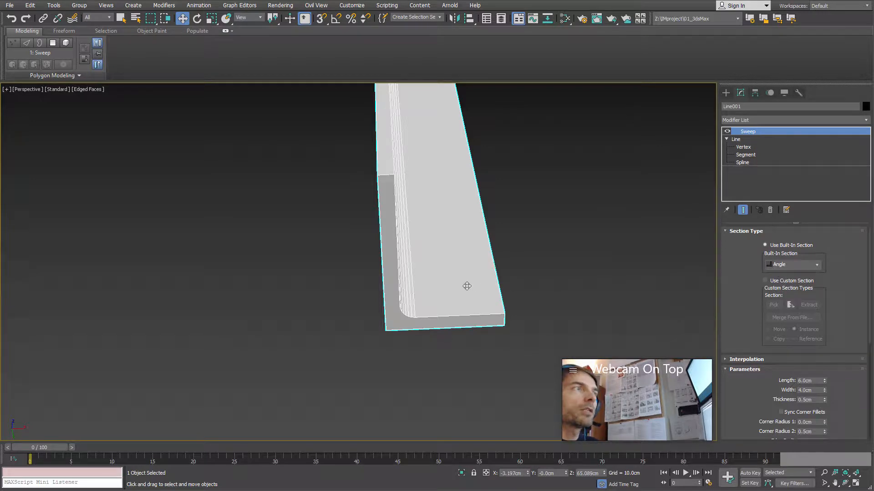
middle_drag(467, 286, 567, 302)
Step: Set the Sweep's built-in section to Bar and check the profile along the arch and at its leg ends
click(816, 266)
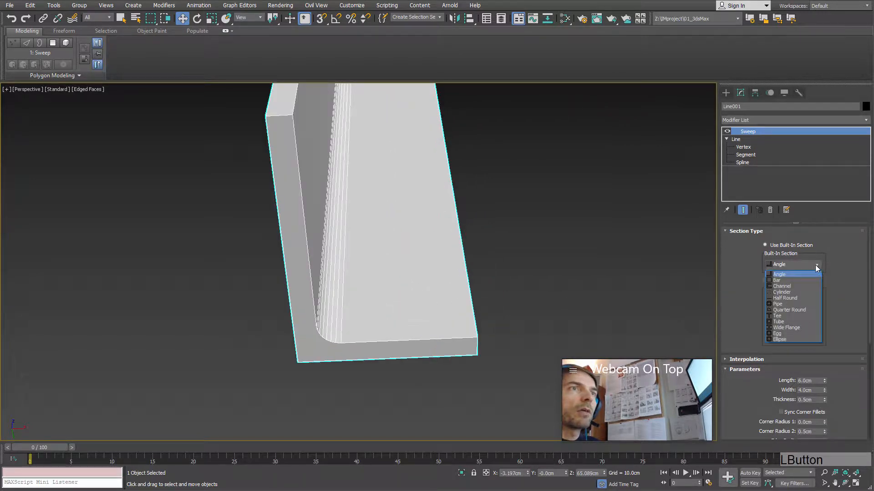
click(790, 280)
alt+middle_drag(555, 279, 400, 331)
scroll(400, 330, up, 5)
scroll(484, 315, down, 8)
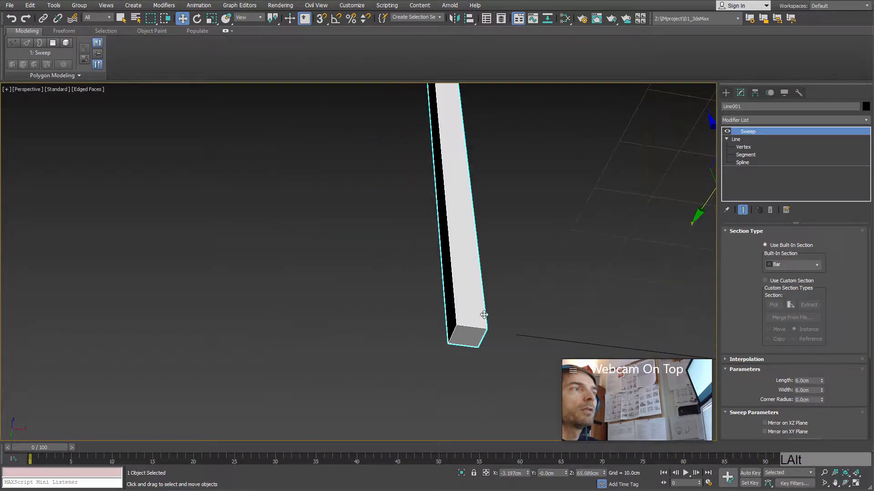
mouse_move(550, 196)
middle_down()
mouse_move(475, 193)
mouse_move(415, 169)
middle_up()
middle_drag(536, 310, 468, 274)
scroll(482, 321, up, 3)
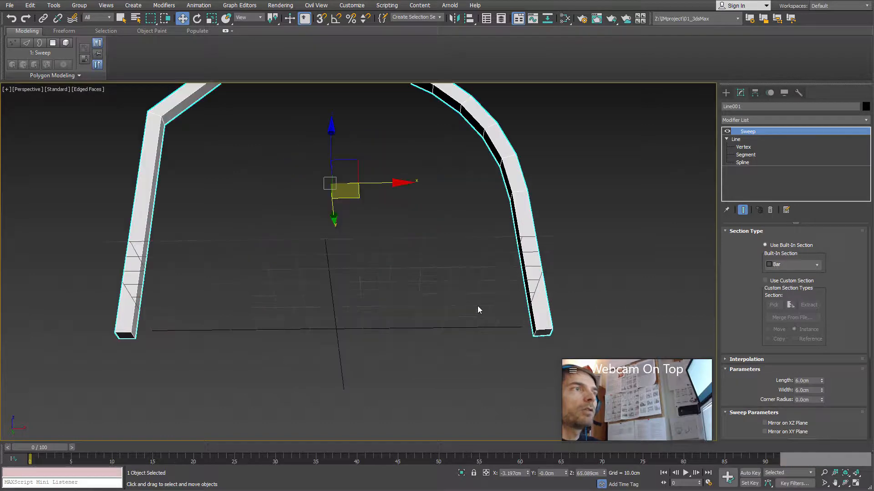
Step: Try the Channel and Cylinder built-in sections on the sweep and check the profile at a leg end
click(801, 265)
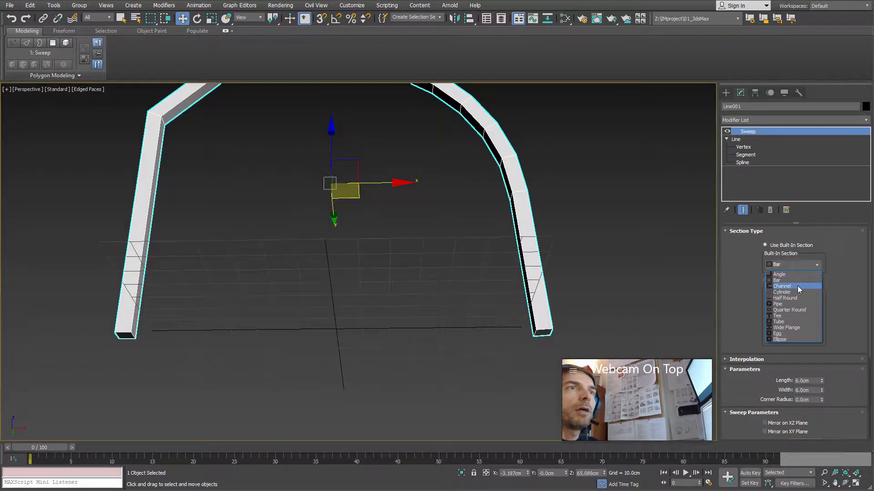
click(797, 286)
alt+middle_drag(285, 313, 359, 193)
click(815, 263)
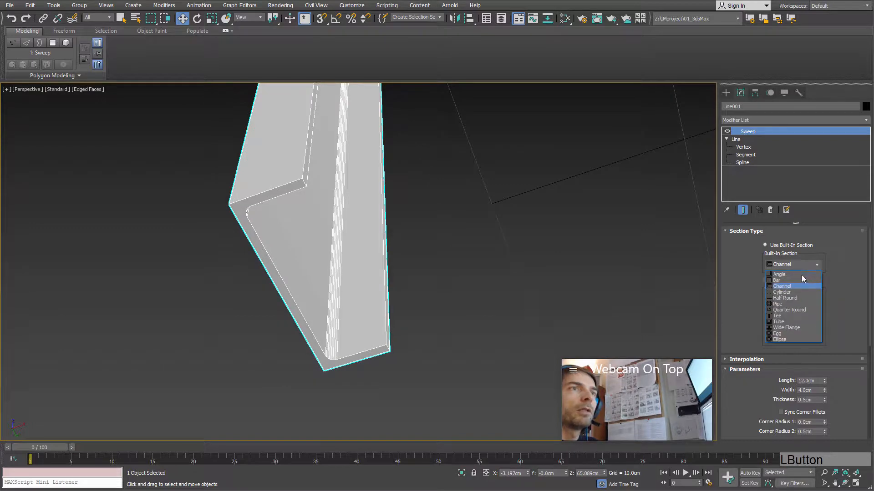
click(791, 294)
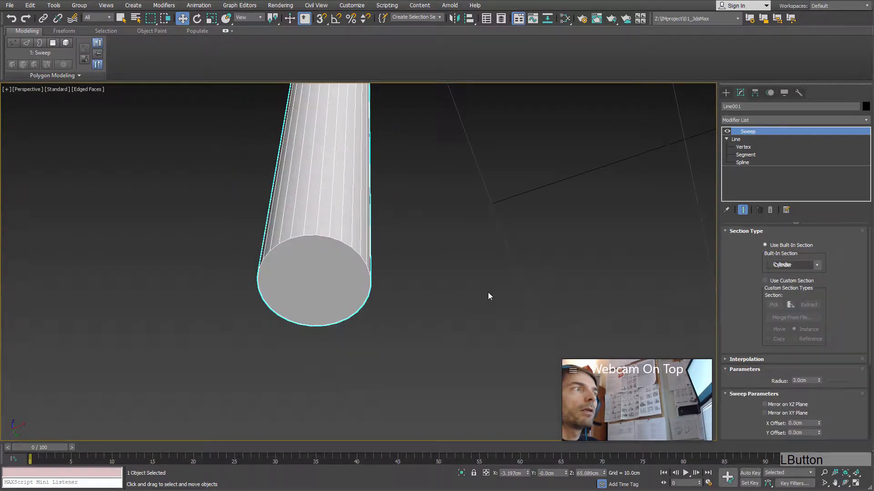
Step: Try the Half Round and Pipe built-in sections on the sweep, viewing the leg and its open end
click(799, 266)
click(798, 299)
alt+middle_drag(420, 290, 560, 291)
click(800, 267)
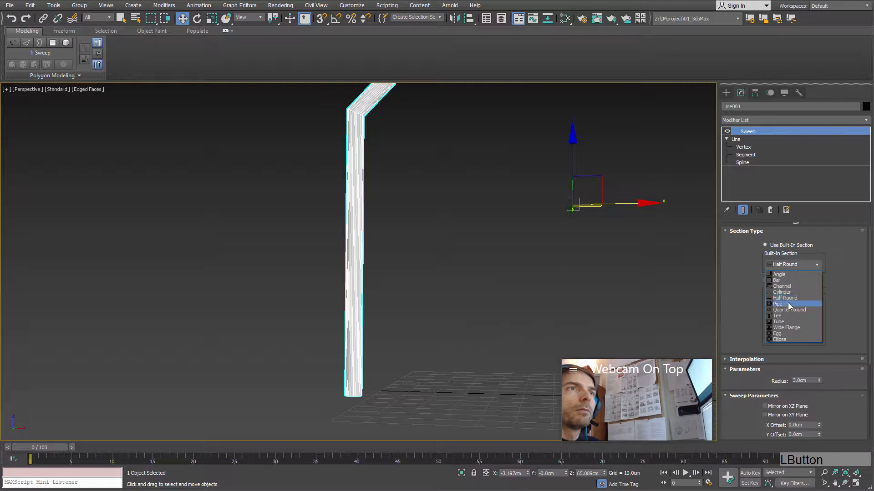
click(788, 303)
alt+middle_drag(446, 351, 382, 386)
scroll(336, 333, up, 4)
middle_drag(336, 333, 402, 311)
Step: Set the sweep's built-in section to Quarter Round and view the profile along the arch
click(801, 266)
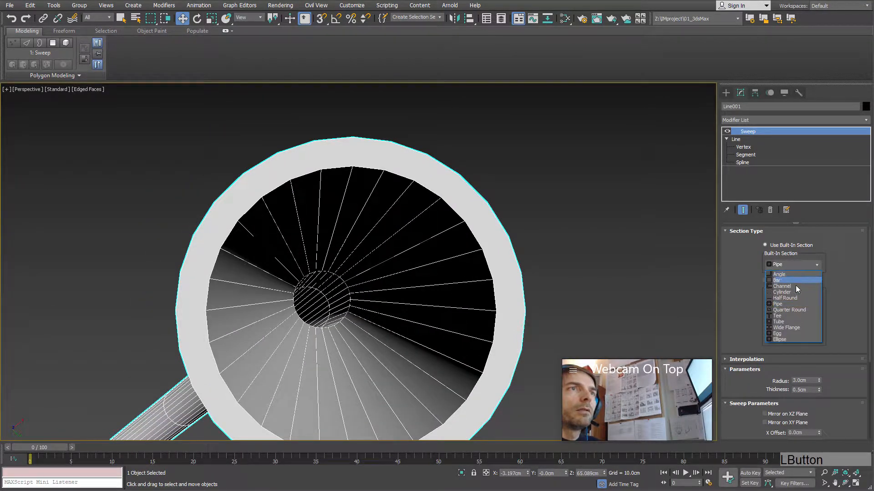
click(789, 312)
alt+middle_drag(394, 312, 546, 182)
scroll(408, 313, down, 3)
Step: Change the sweep's built-in section to Tee and inspect the profile closely at a leg end
click(796, 265)
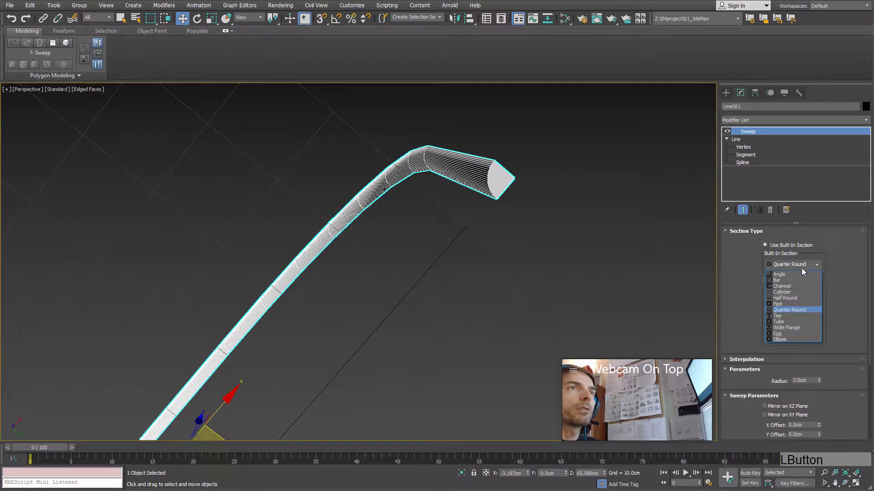
click(787, 320)
scroll(504, 254, down, 3)
alt+middle_drag(503, 253, 406, 257)
alt+middle_drag(459, 278, 267, 194)
scroll(449, 309, up, 4)
scroll(410, 304, up, 2)
scroll(320, 255, up, 2)
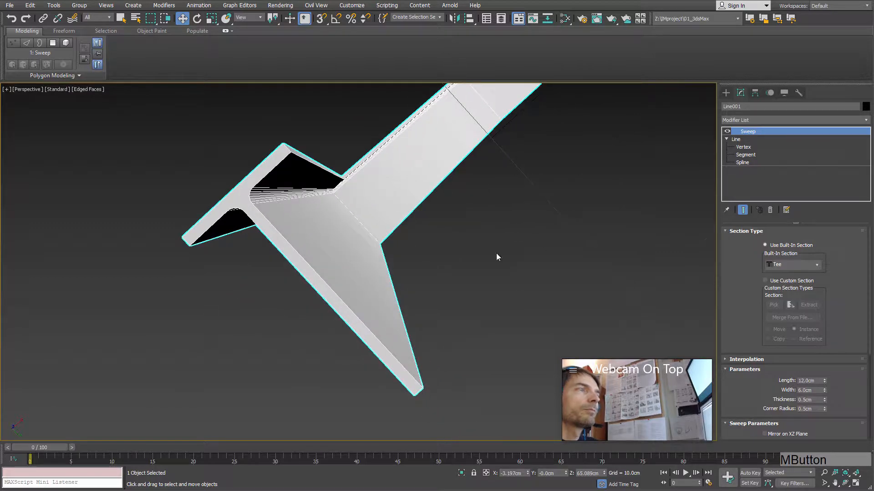
Step: Try the Tube and Wide Flange built-in sections on the sweep and inspect each profile at the leg end
click(814, 265)
click(780, 322)
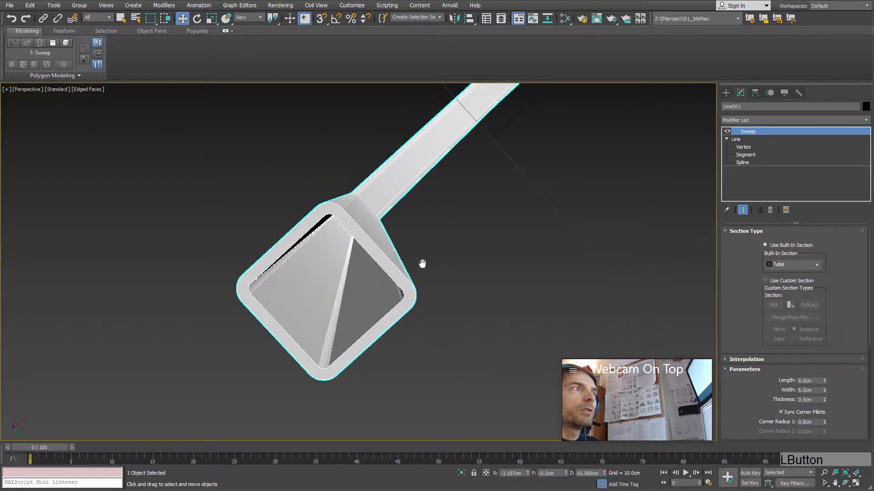
alt+middle_drag(422, 264, 392, 240)
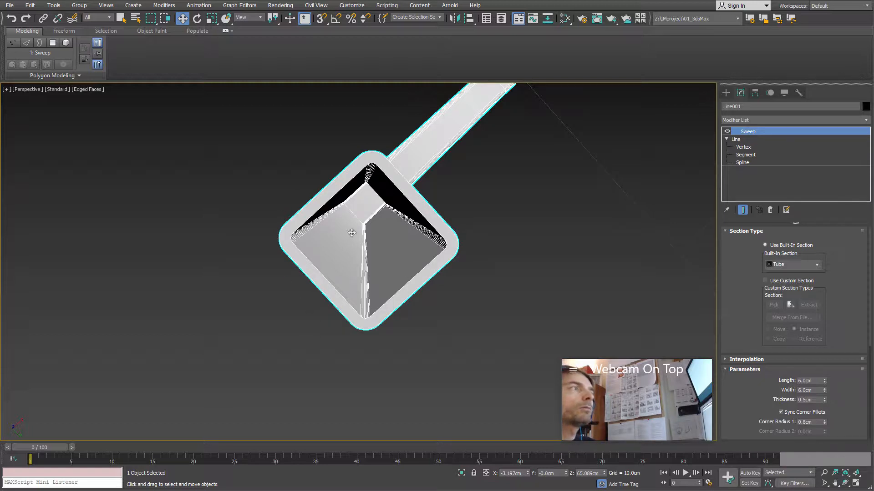
alt+middle_drag(351, 233, 314, 238)
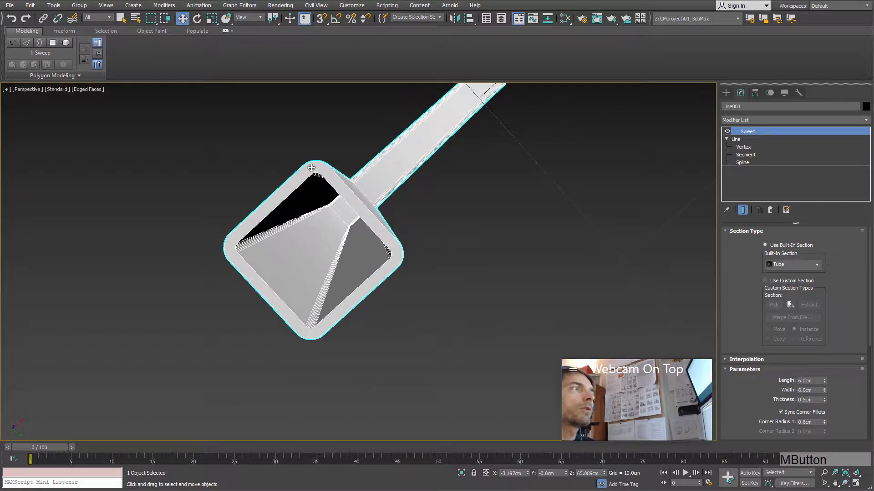
click(818, 266)
click(785, 328)
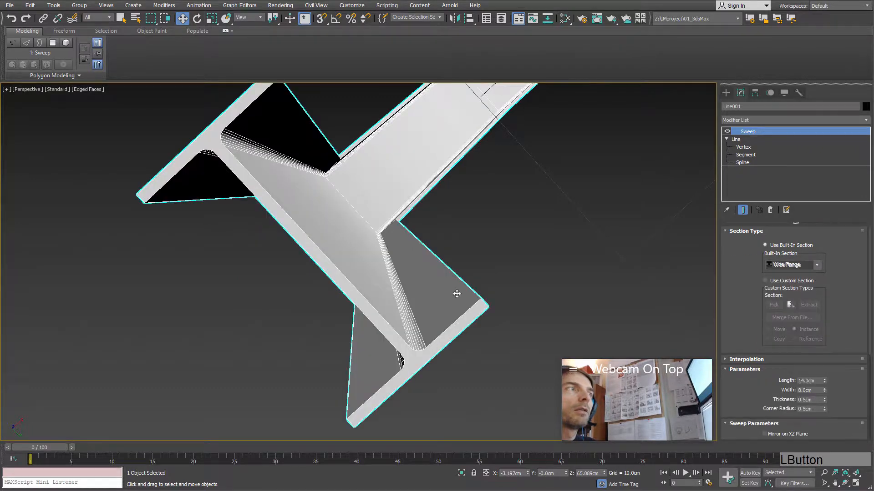
alt+middle_drag(457, 294, 360, 245)
Step: Set the sweep's built-in section to Egg and check the profile close up
click(805, 263)
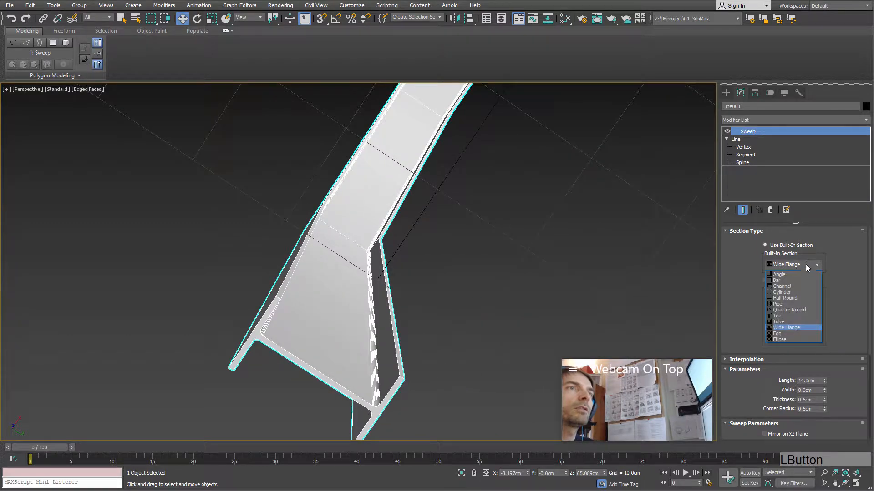
click(796, 335)
middle_drag(399, 303, 455, 300)
scroll(455, 269, up, 3)
Step: Set the sweep's built-in section to Ellipse, view the whole arch and review the list of built-in sections
click(788, 265)
click(776, 340)
scroll(420, 270, down, 5)
click(818, 265)
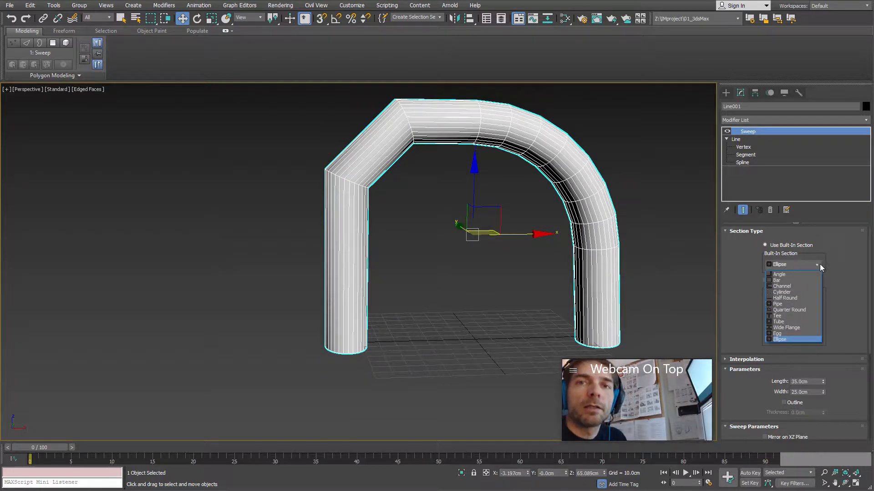
click(819, 265)
click(820, 265)
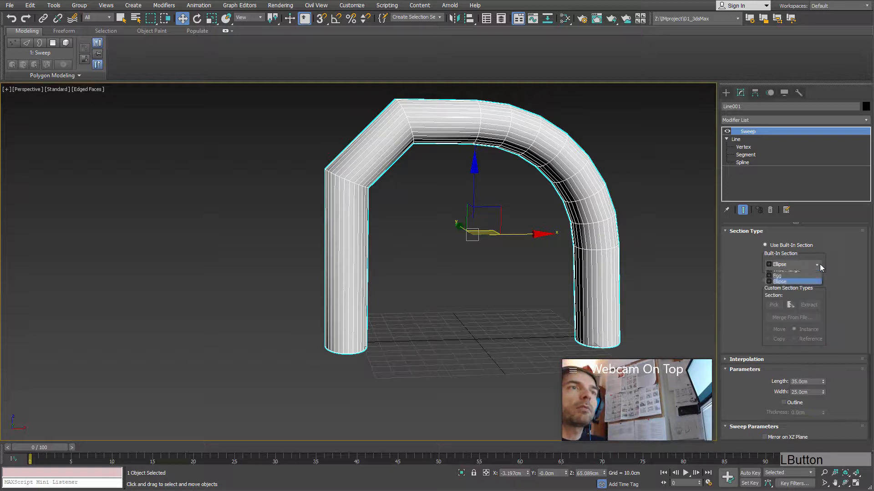
click(804, 264)
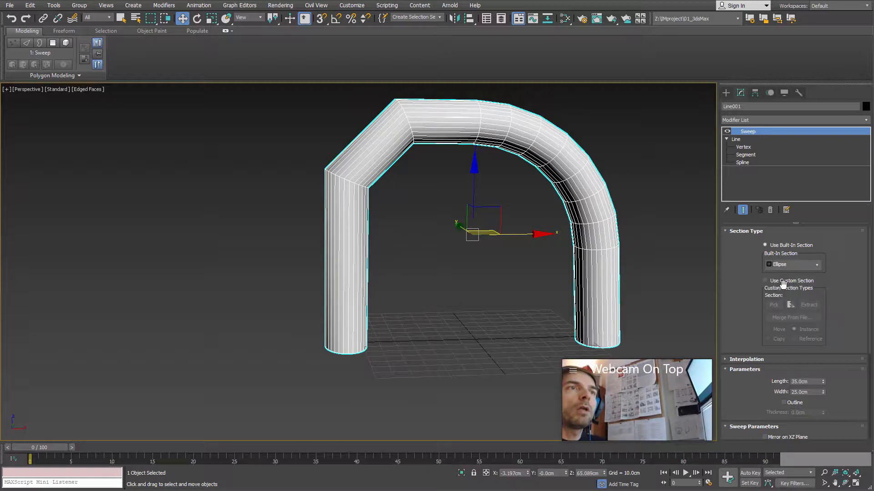
Step: Switch the sweep to a custom section and draw a six-point star spline beside the negative-X leg, radii about 4.1 and 1.9 cm
click(765, 281)
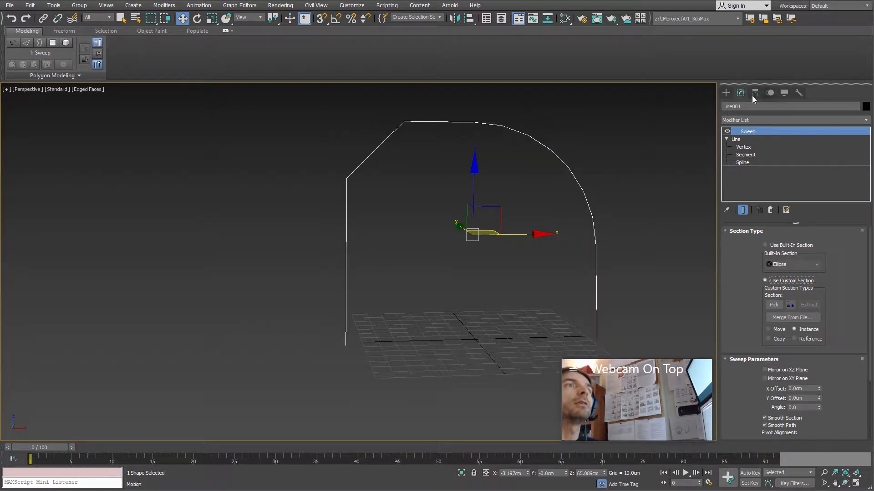
click(726, 93)
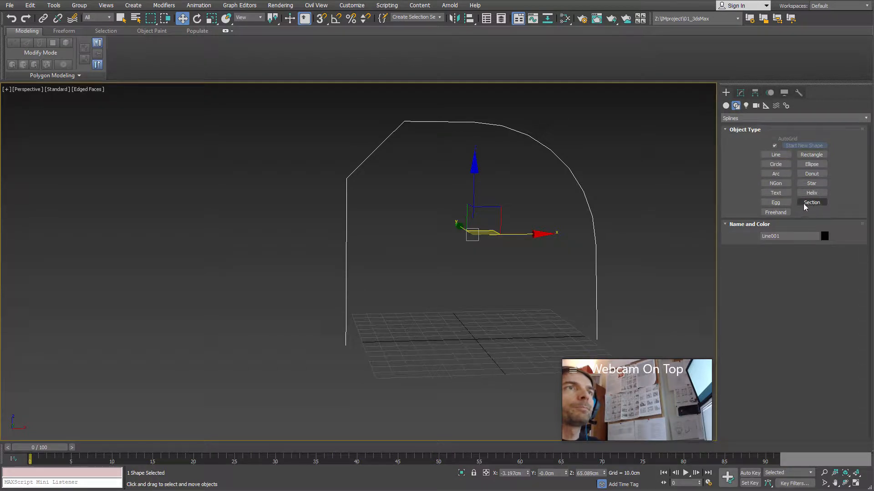
click(812, 184)
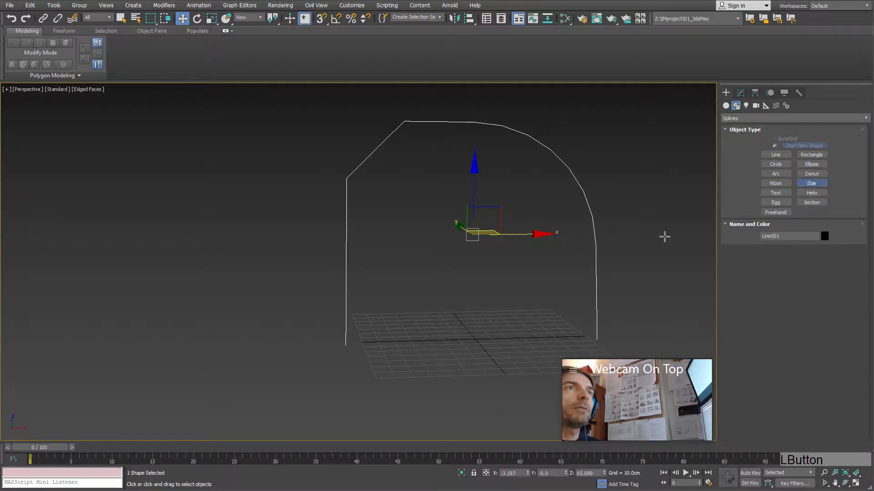
alt+middle_drag(374, 351, 361, 293)
drag(360, 293, 373, 303)
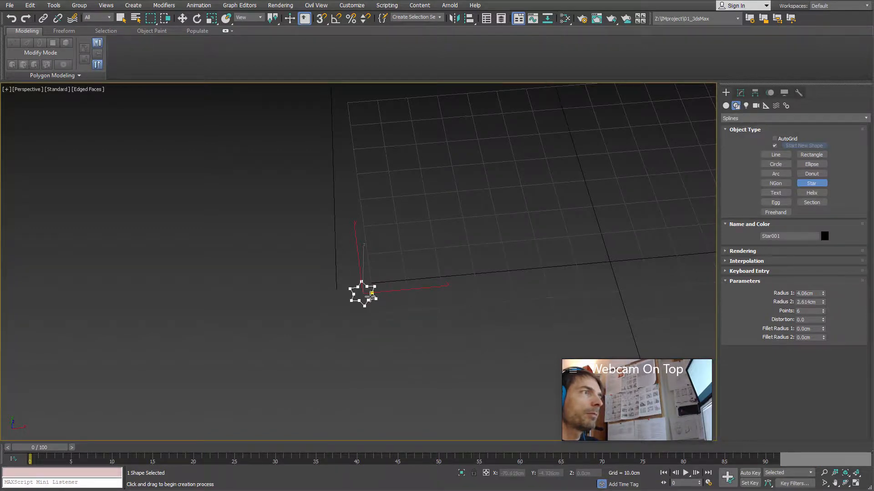
alt+middle_drag(382, 308, 382, 294)
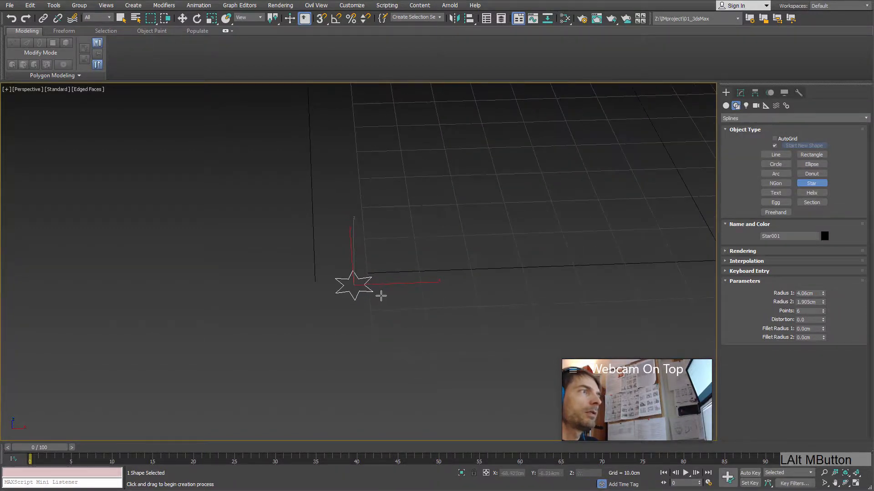
key(w)
Step: Reselect the arch line and pick the star as the Sweep's custom section, keeping the Instance option
drag(361, 180, 259, 231)
middle_drag(351, 234, 353, 286)
alt+middle_drag(353, 286, 351, 247)
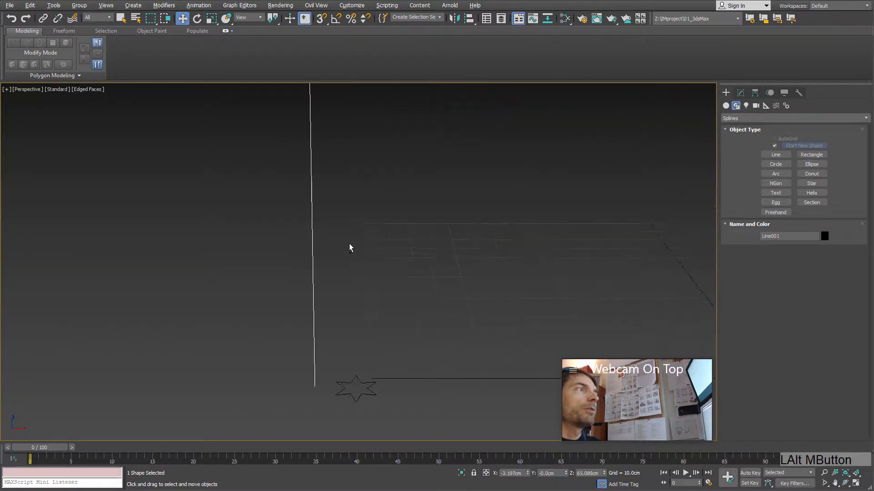
scroll(391, 216, down, 6)
middle_drag(420, 214, 437, 268)
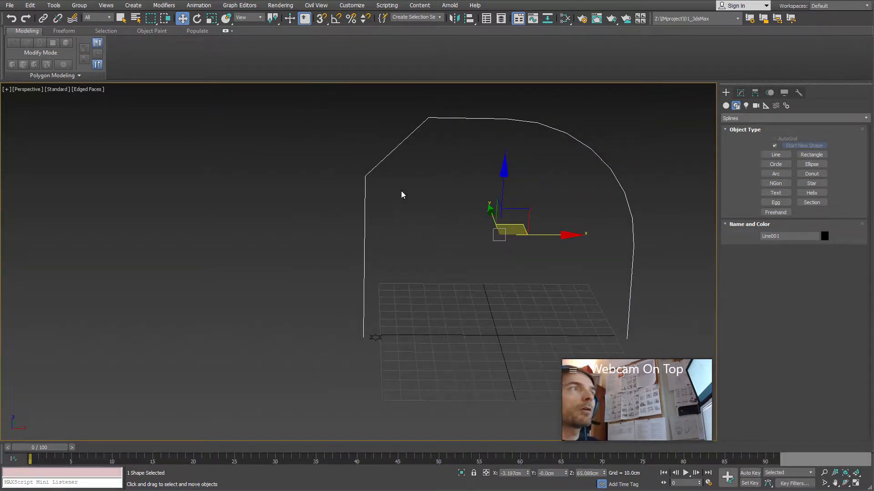
click(741, 93)
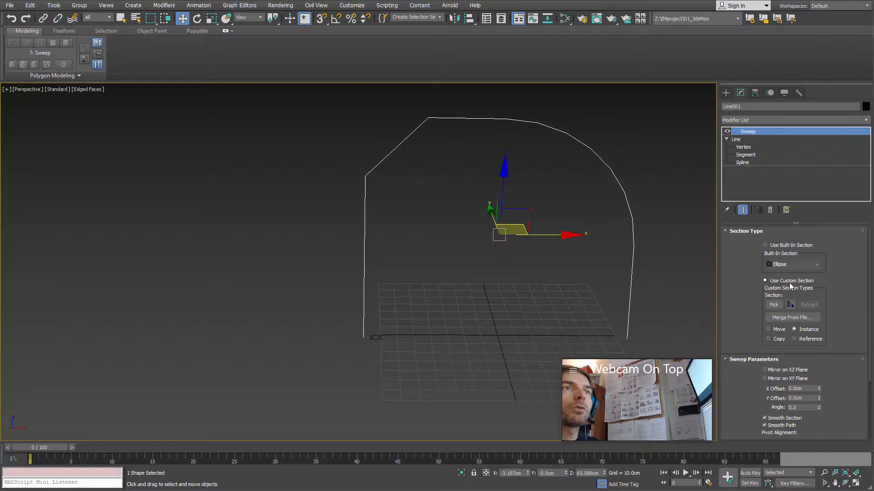
click(773, 305)
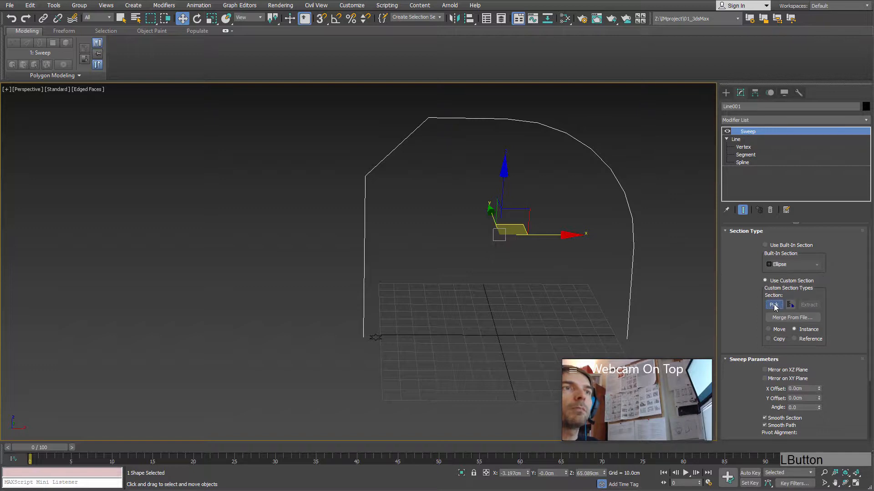
click(376, 339)
Step: Examine the star-shaped profile along the swept leg and compare its open end with the source star spline
alt+middle_drag(373, 323, 327, 224)
scroll(376, 292, up, 10)
alt+middle_drag(398, 295, 303, 180)
scroll(332, 203, down, 3)
alt+middle_drag(335, 205, 345, 247)
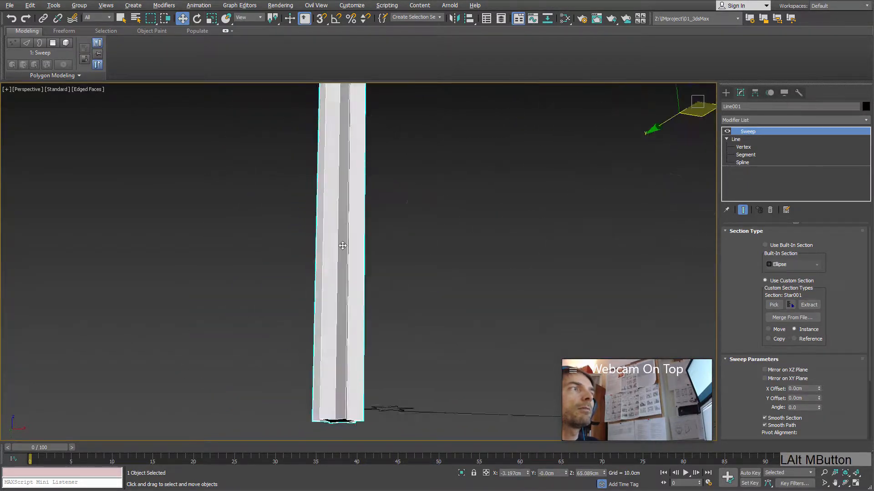
scroll(350, 244, down, 4)
middle_drag(382, 216, 369, 314)
alt+middle_drag(370, 314, 365, 333)
scroll(329, 305, up, 6)
middle_drag(331, 273, 371, 294)
alt+middle_drag(561, 273, 454, 297)
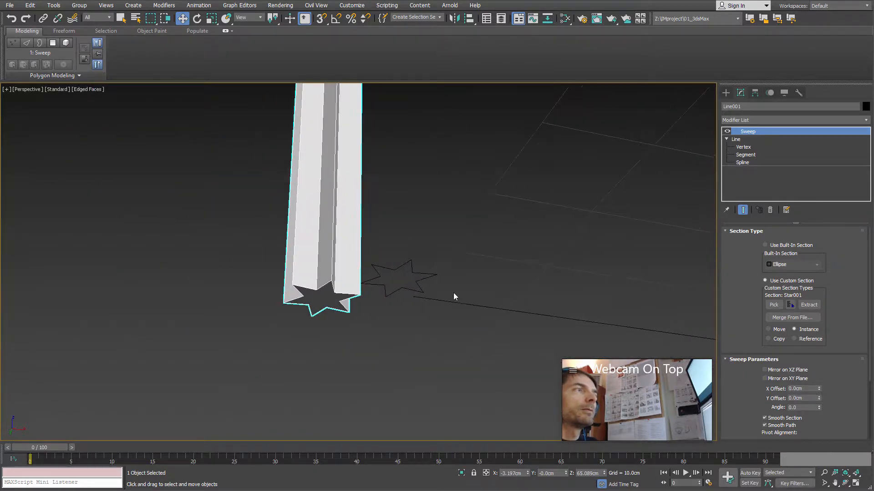
Step: Select the star spline and increase its Radius 1 to about 4.22 cm, checking the change at the leg end
drag(418, 302, 413, 306)
alt+middle_drag(452, 313, 477, 298)
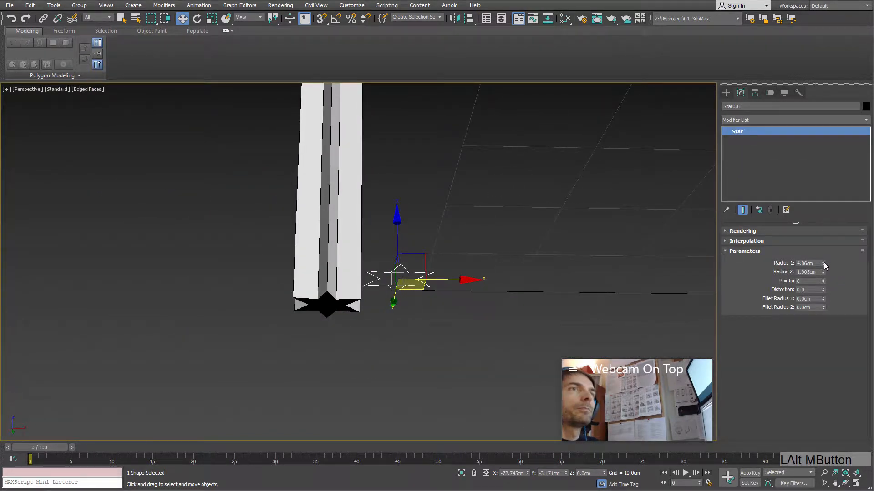
drag(824, 262, 786, 271)
alt+middle_drag(351, 242, 375, 262)
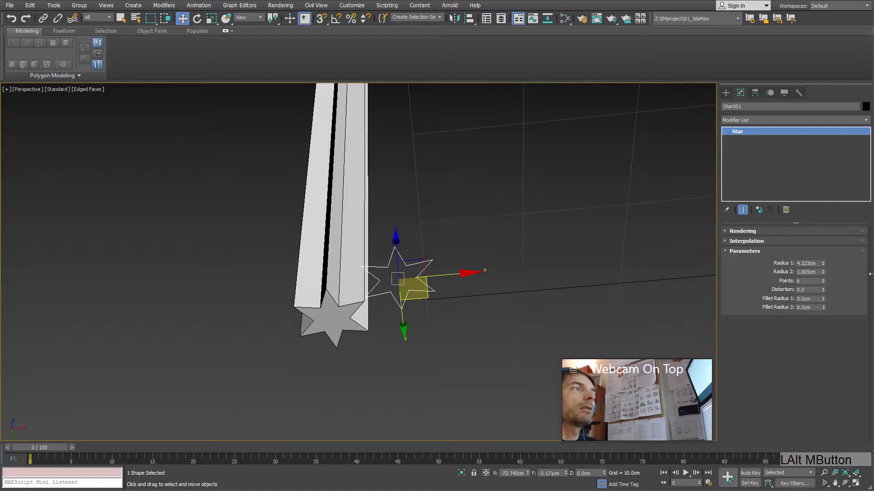
Step: Try higher point counts on the star spline, and reduce its number of points to 5
click(822, 281)
click(823, 281)
click(823, 280)
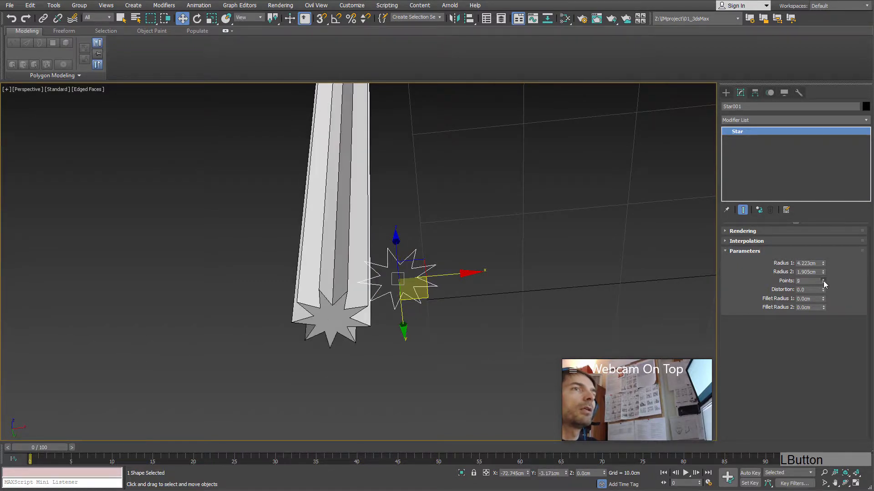
click(823, 280)
click(823, 283)
click(823, 283)
click(823, 283)
click(823, 283)
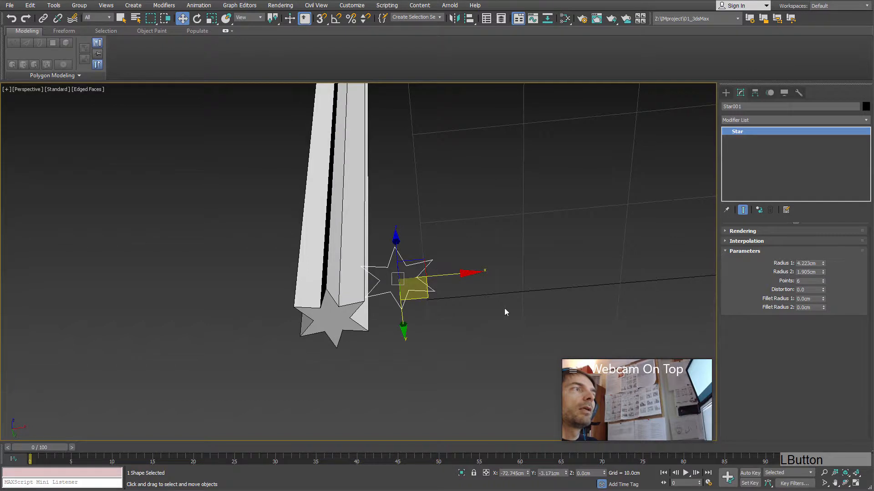
click(823, 282)
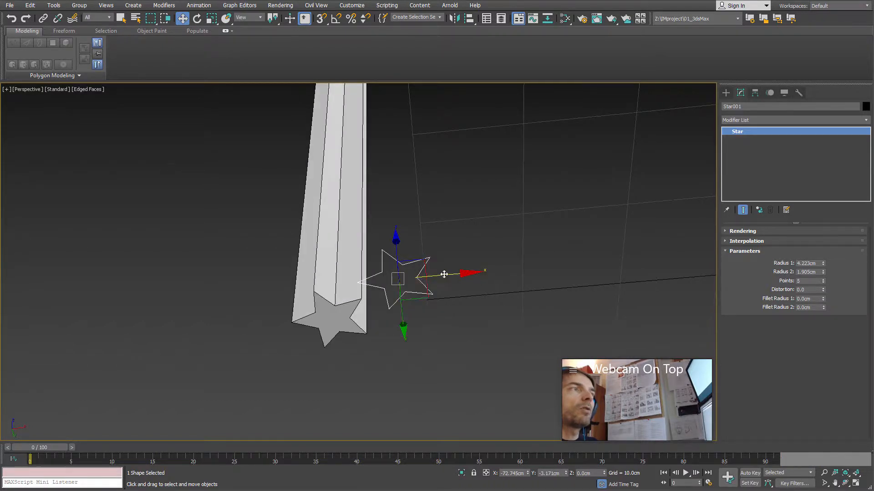
Step: Move the star about 10 cm along positive X away from the leg, and increase its number of points, checking the swept leg
drag(444, 274, 540, 266)
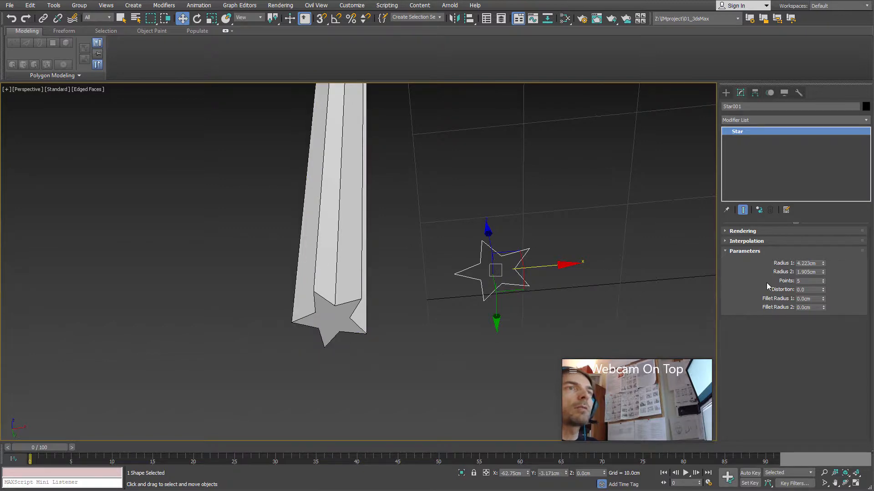
mouse_move(823, 280)
mouse_down()
mouse_move(822, 271)
mouse_move(824, 295)
mouse_move(824, 288)
mouse_up()
alt+middle_drag(395, 266, 542, 269)
scroll(445, 268, up, 5)
middle_drag(542, 268, 460, 299)
scroll(437, 223, down, 5)
scroll(436, 223, up, 1)
middle_drag(507, 275, 432, 347)
Step: Select the swept arch and lower the corner vertex at the top of its straight leg about 45 cm along Z
click(290, 229)
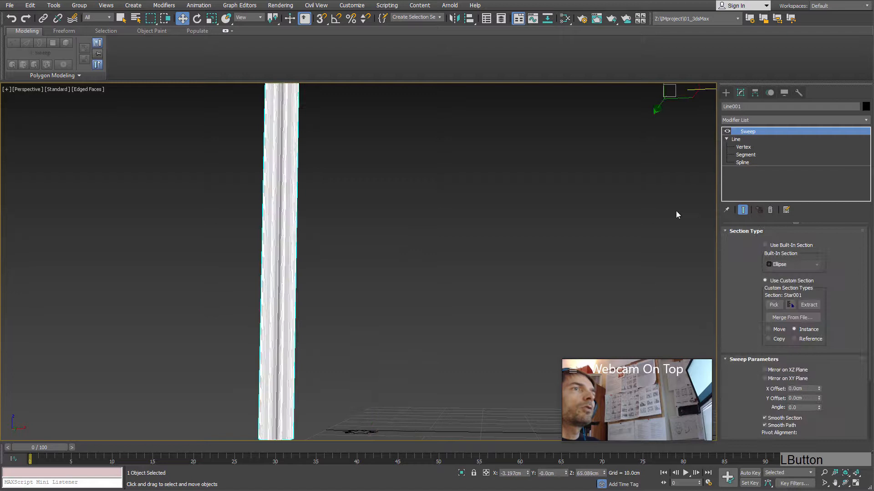
click(750, 148)
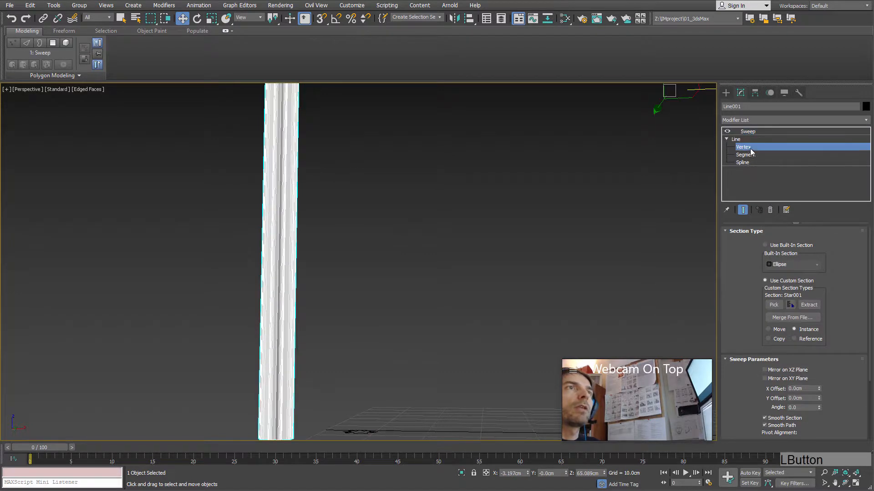
middle_drag(510, 269, 493, 280)
scroll(489, 282, down, 4)
middle_drag(405, 262, 427, 313)
drag(525, 284, 356, 192)
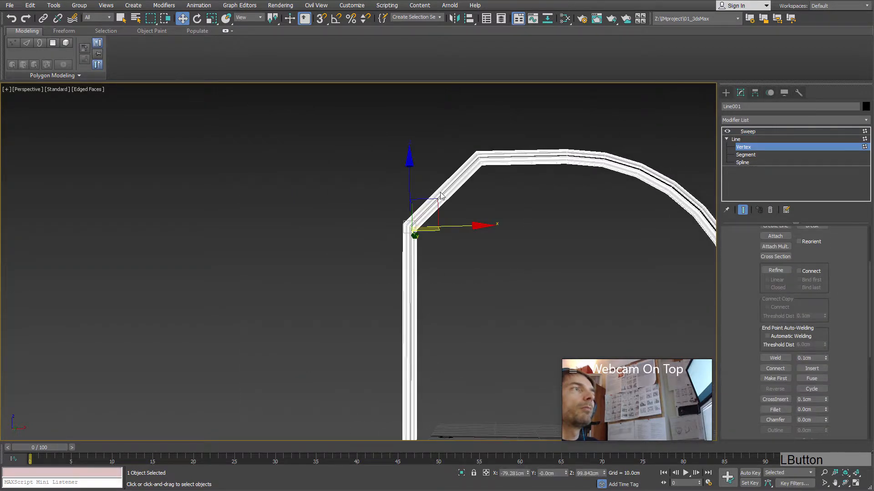
drag(412, 178, 417, 274)
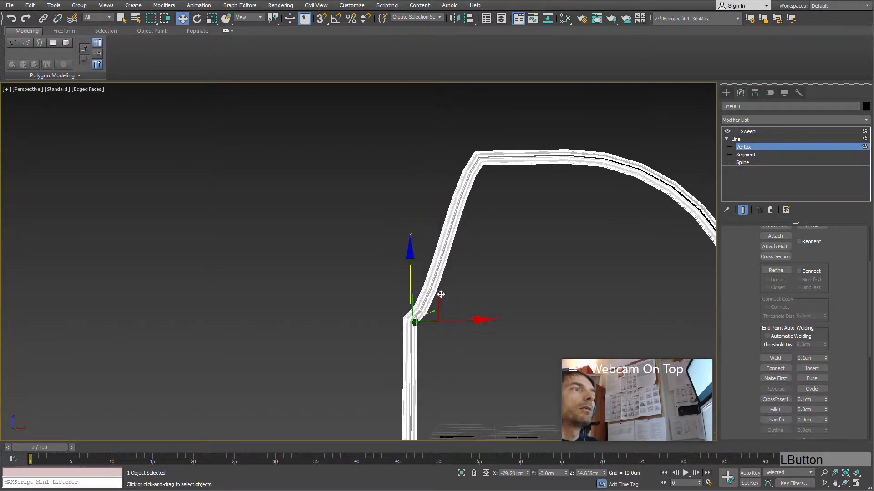
Step: Reshape the path segment above the lowered vertex into an outward bulge with its Bezier handles, checking the curve from another angle
click(438, 306)
click(417, 317)
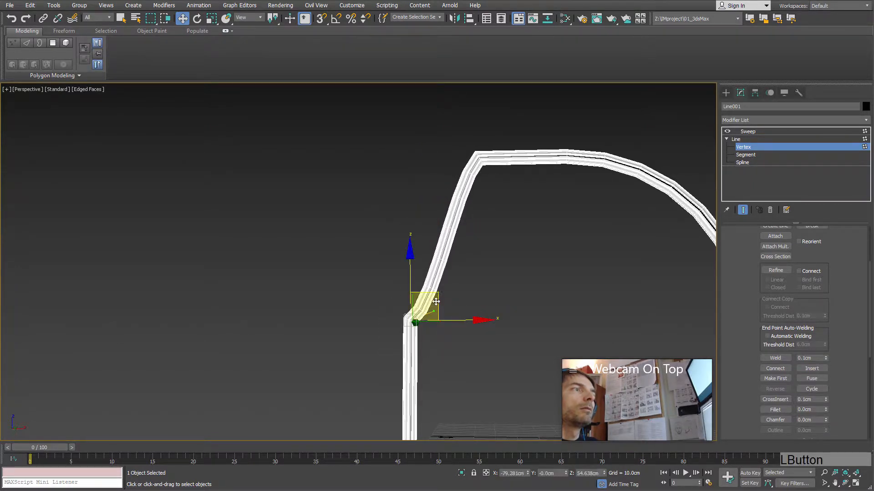
drag(432, 312, 299, 230)
click(476, 157)
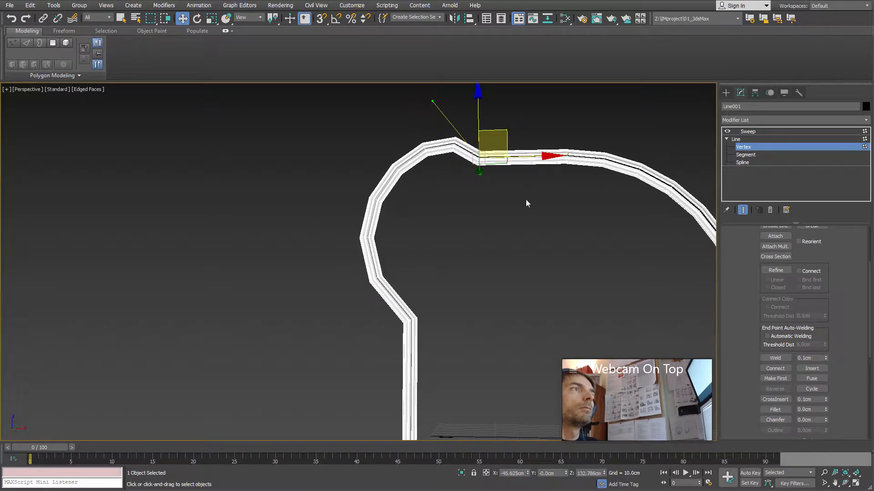
alt+middle_drag(524, 200, 292, 256)
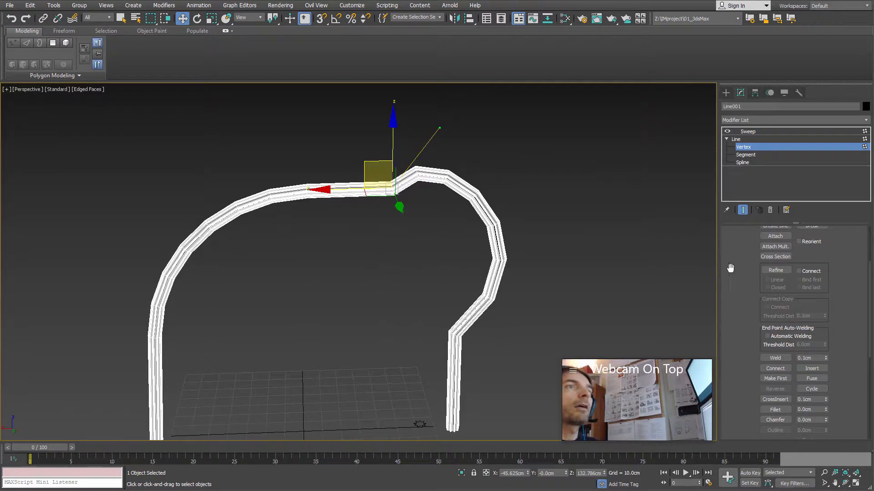
Step: Leave the line's vertex editing, return to the Sweep modifier and collapse its Section Type settings
drag(732, 269, 733, 395)
click(758, 139)
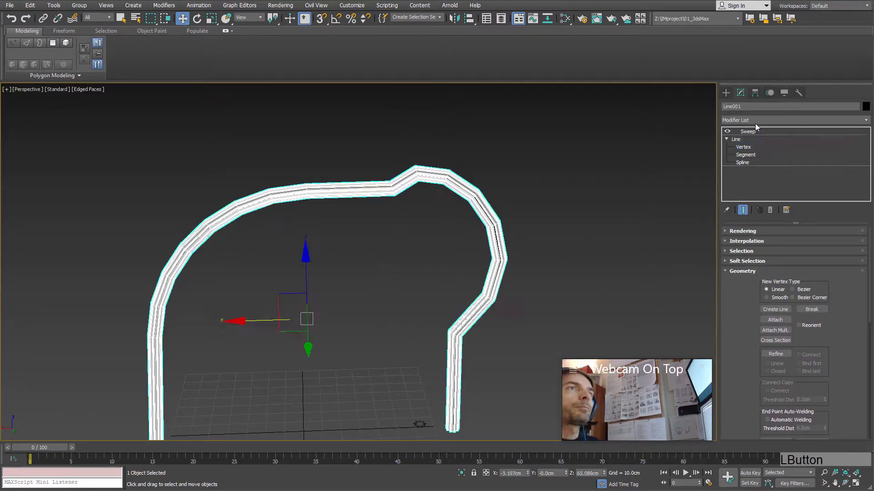
click(753, 132)
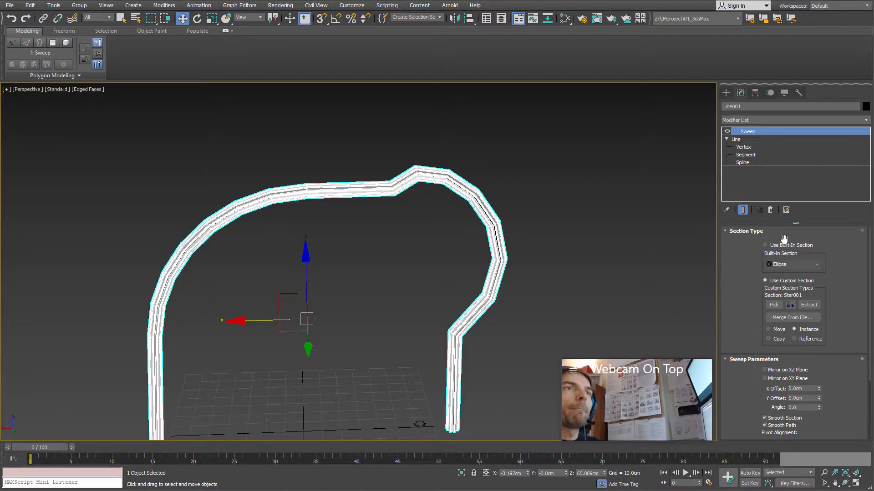
click(727, 231)
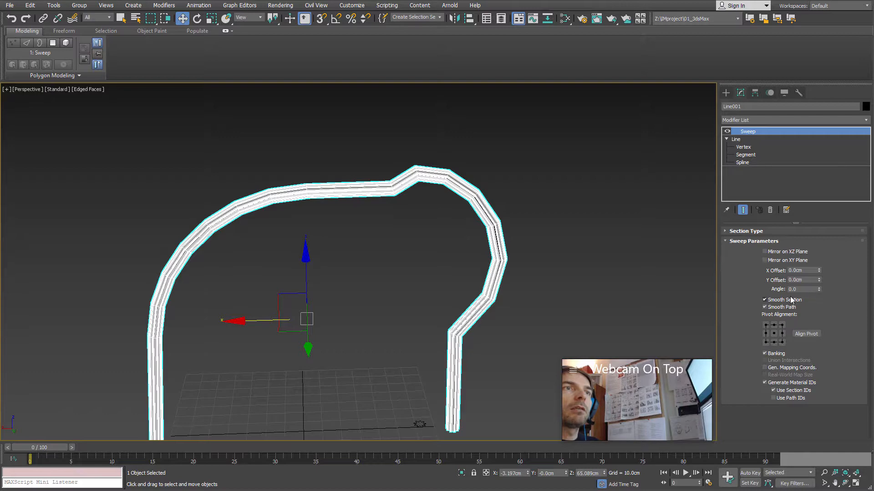
Step: Enable Mirror on XZ Plane for the sweep and compare the leg's open end with the source star
click(786, 255)
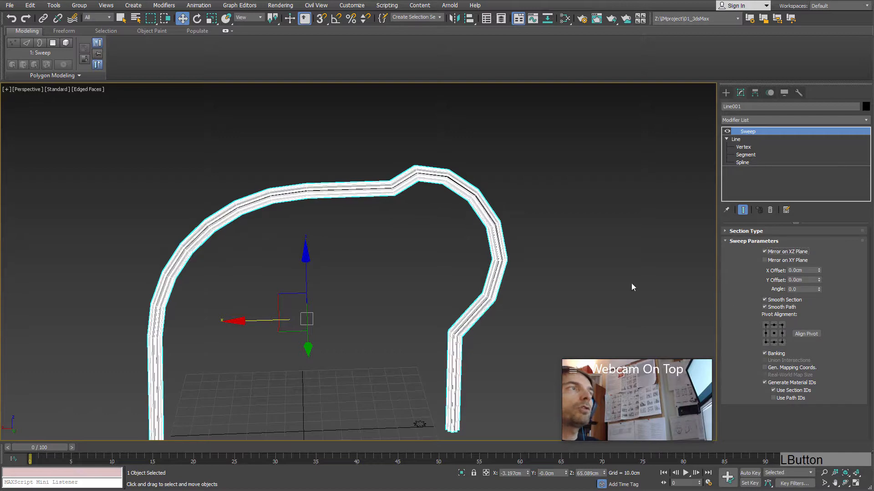
alt+middle_drag(630, 285, 526, 317)
scroll(300, 347, up, 5)
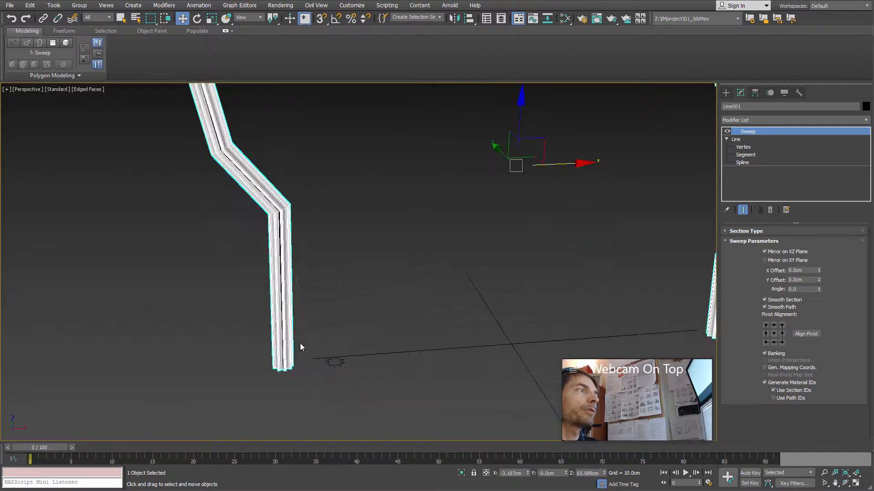
alt+middle_drag(300, 348, 332, 319)
scroll(302, 332, up, 4)
alt+middle_drag(342, 272, 678, 283)
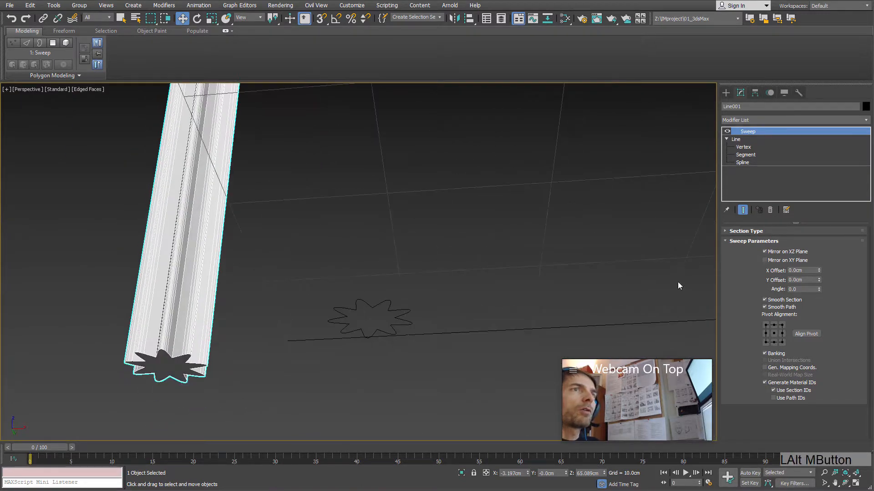
Step: Toggle Mirror on XZ Plane repeatedly to compare the section's orientation, leaving both mirror options off
click(783, 252)
click(782, 253)
click(781, 254)
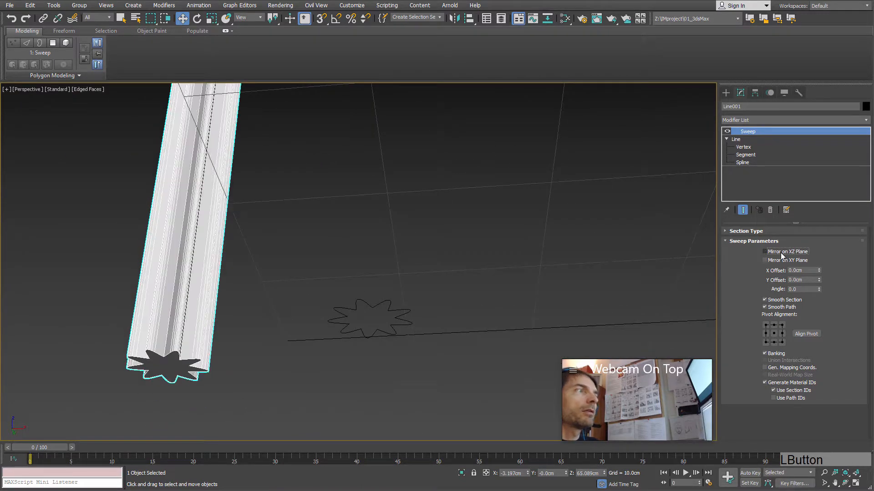
click(781, 253)
click(781, 253)
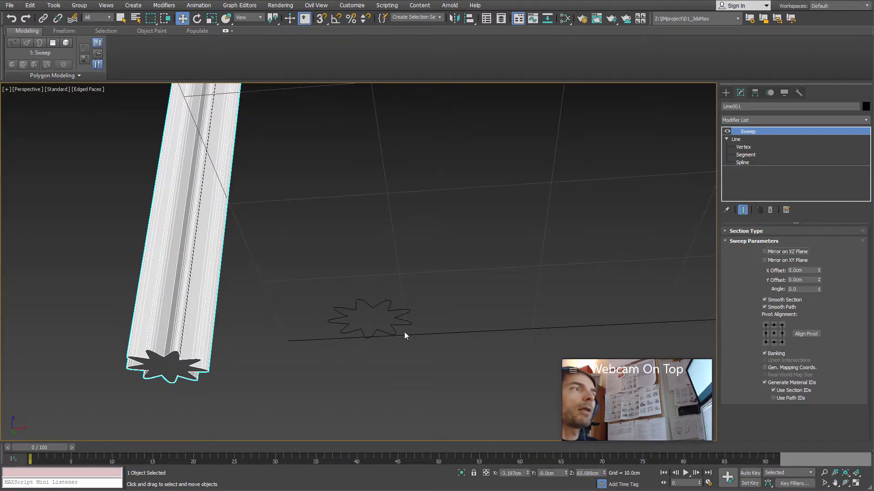
click(780, 260)
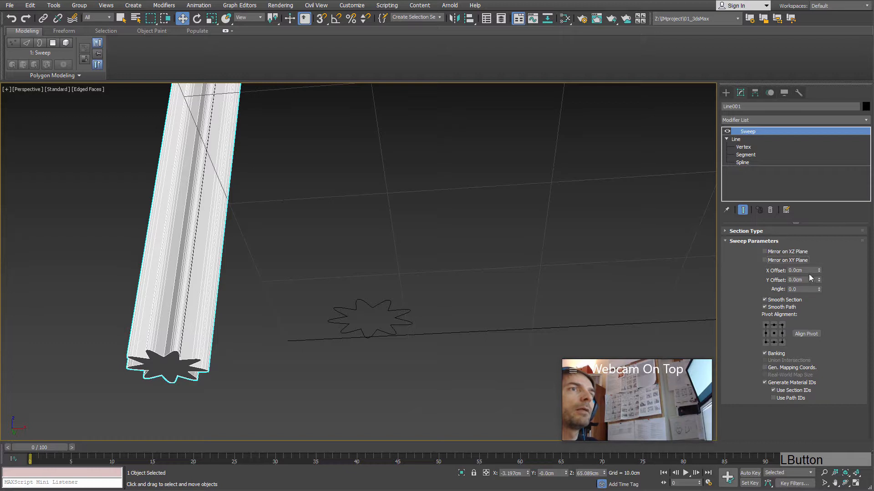
Step: Offset the sweep section from its path, with X Offset at -7.06 cm and Y Offset at about 3.01 cm
drag(819, 272, 757, 324)
alt+middle_drag(397, 386, 360, 338)
middle_drag(361, 338, 337, 334)
drag(819, 270, 819, 309)
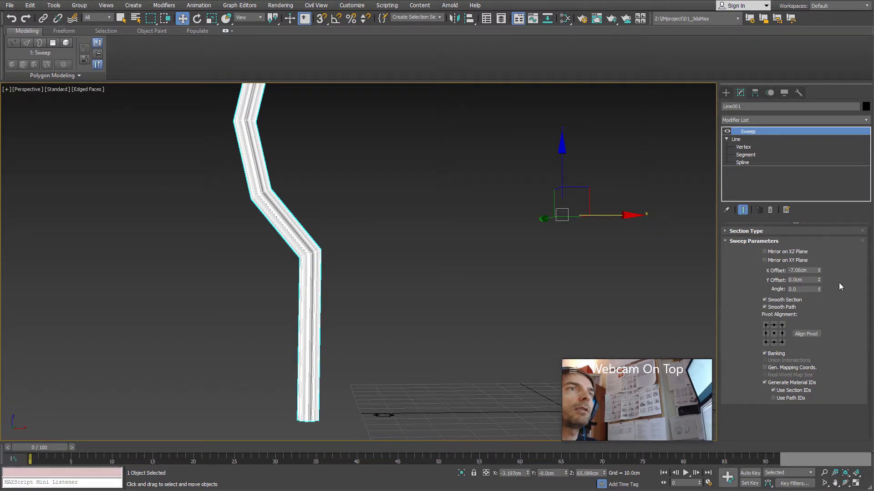
drag(820, 280, 820, 266)
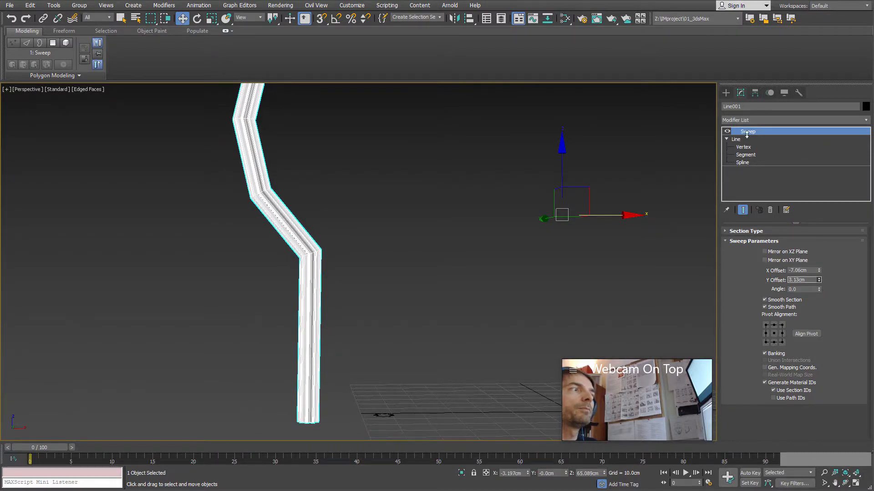
Step: Rotate the star section around the path while watching the leg's open end, settling on a sweep angle of -6.3
drag(815, 220, 814, 212)
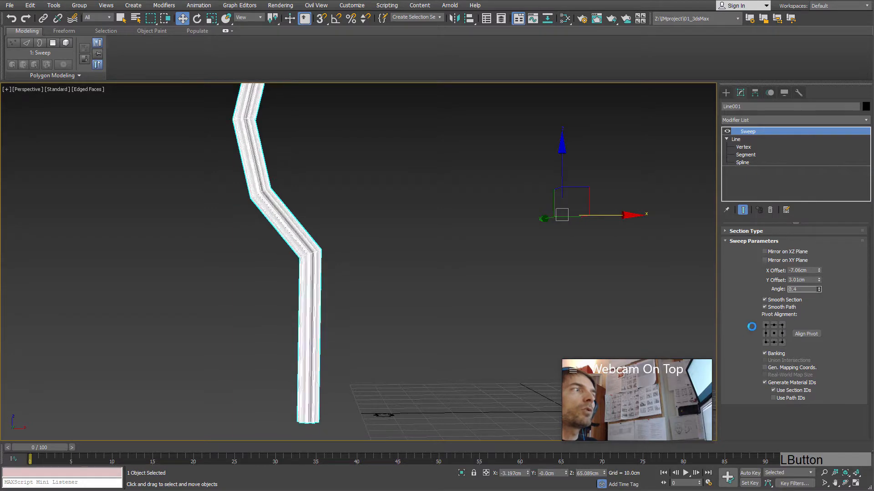
middle_drag(268, 403, 285, 320)
scroll(285, 320, up, 5)
alt+middle_drag(300, 294, 354, 302)
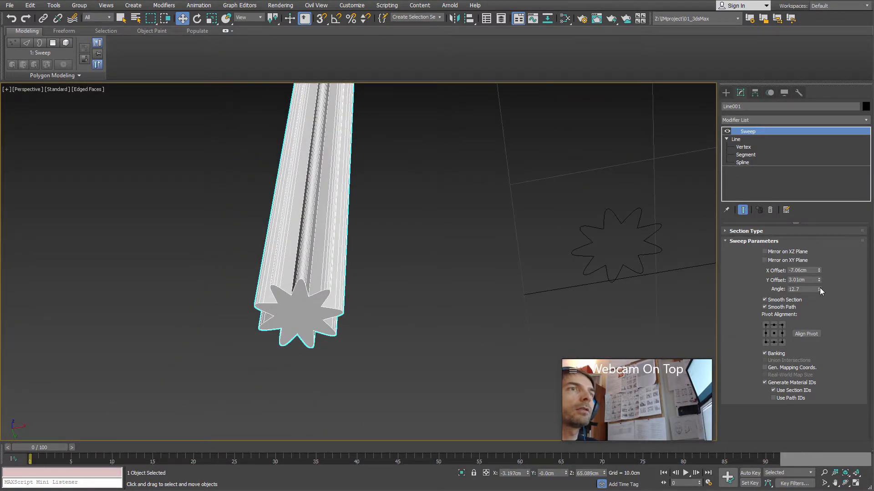
drag(820, 289, 790, 142)
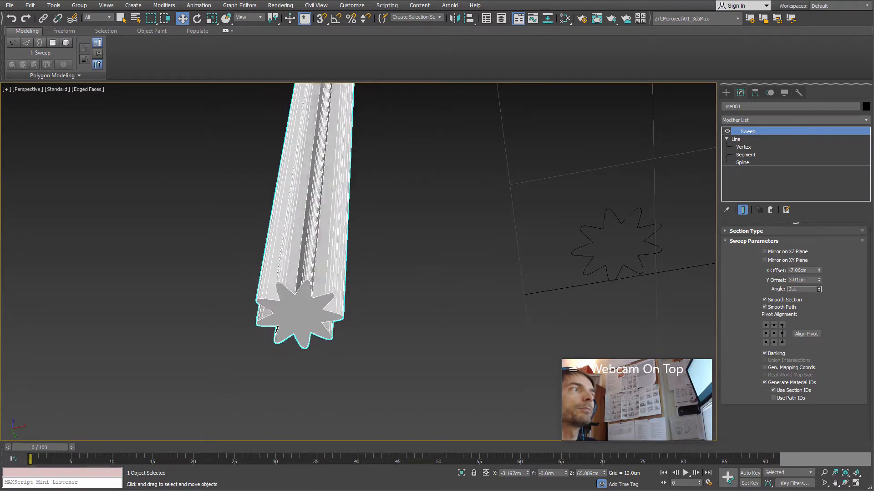
drag(792, 319, 797, 375)
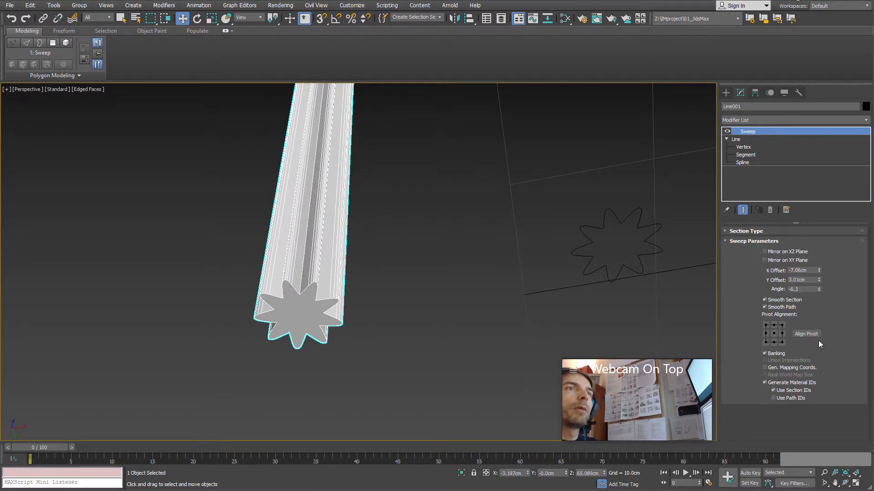
Step: Turn off Smooth Section and Smooth Path for the sweep
alt+middle_drag(433, 265, 443, 346)
click(765, 300)
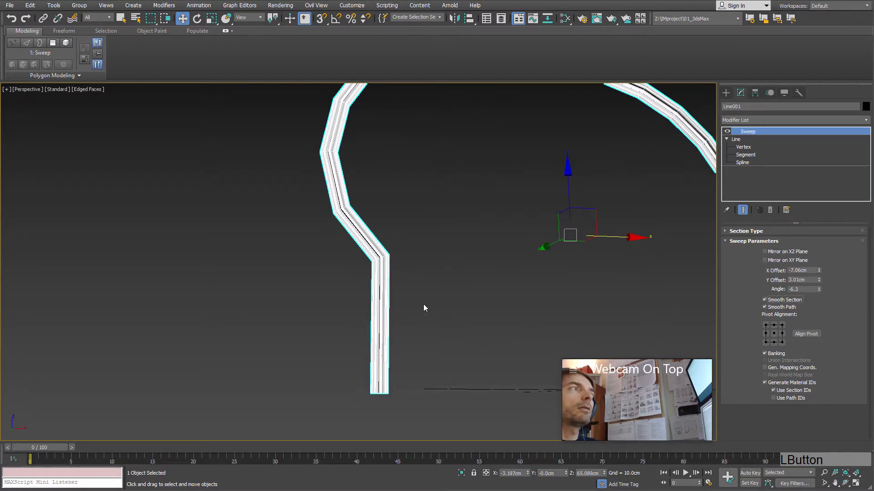
alt+middle_drag(423, 304, 414, 332)
click(765, 300)
click(765, 307)
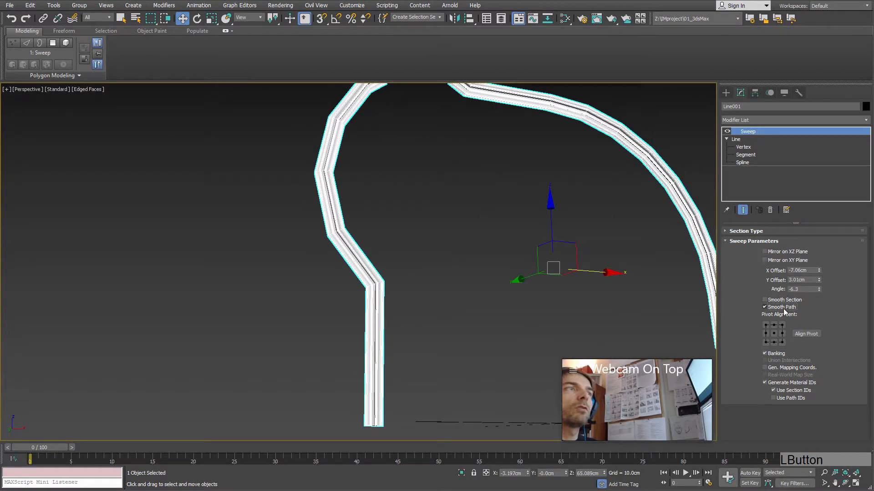
Step: Hide the edged faces display, and turn Smooth Path and Smooth Section back on, comparing the shading at the leg's bend
mouse_move(356, 271)
middle_down()
mouse_move(364, 315)
mouse_move(349, 307)
mouse_move(378, 261)
mouse_move(388, 261)
mouse_move(372, 239)
middle_up()
scroll(364, 319, up, 5)
key(F4)
scroll(397, 274, up, 5)
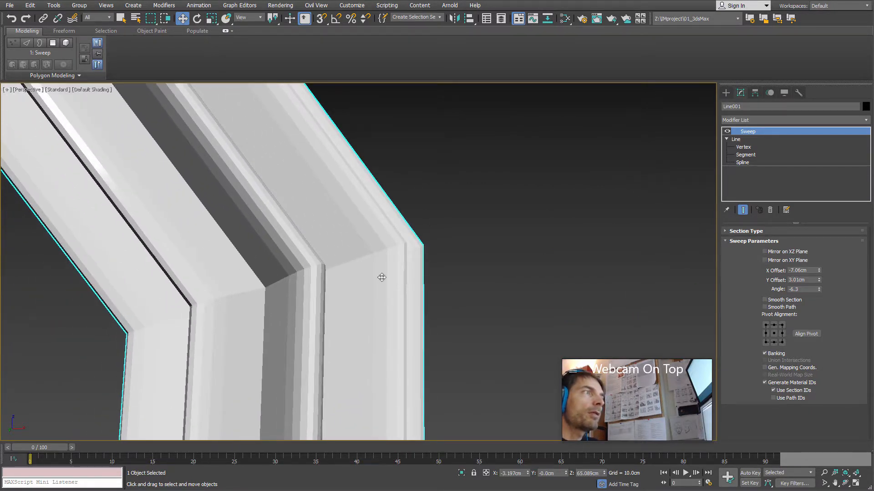
click(790, 308)
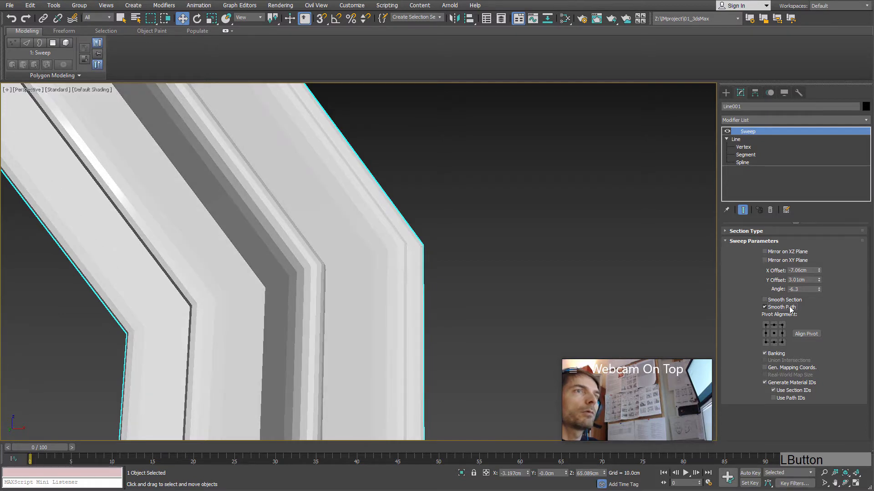
scroll(459, 295, down, 5)
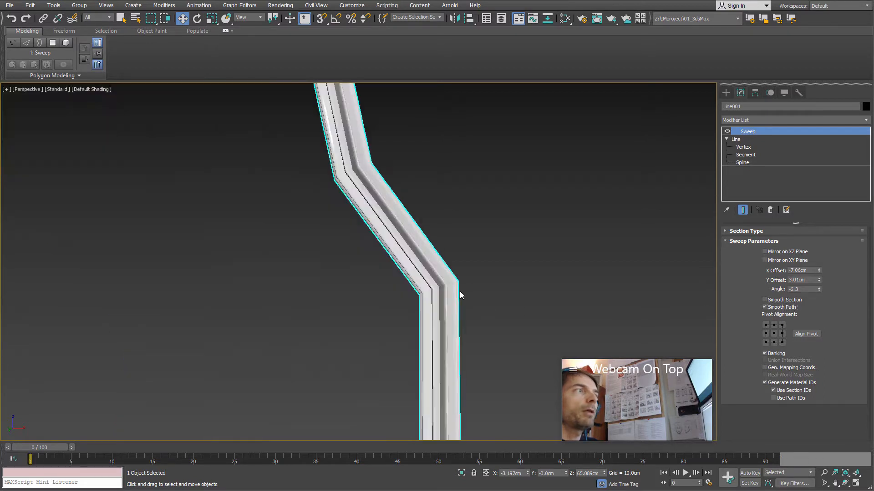
scroll(459, 295, up, 8)
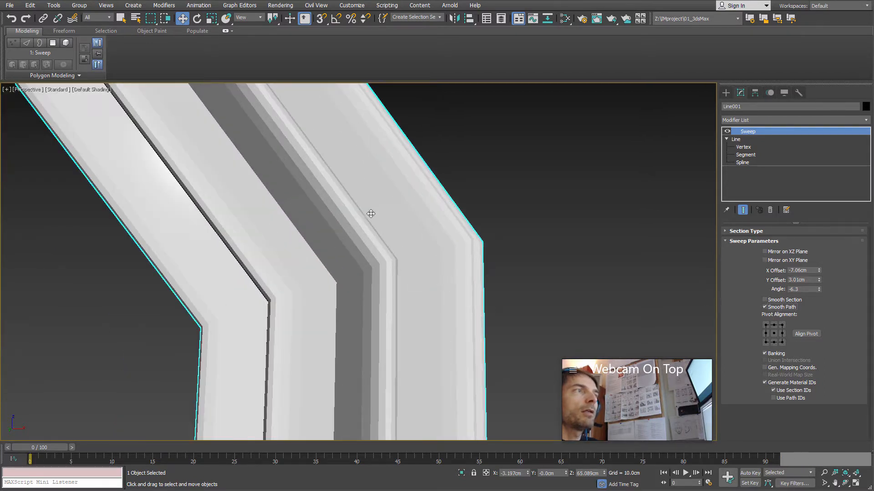
click(779, 303)
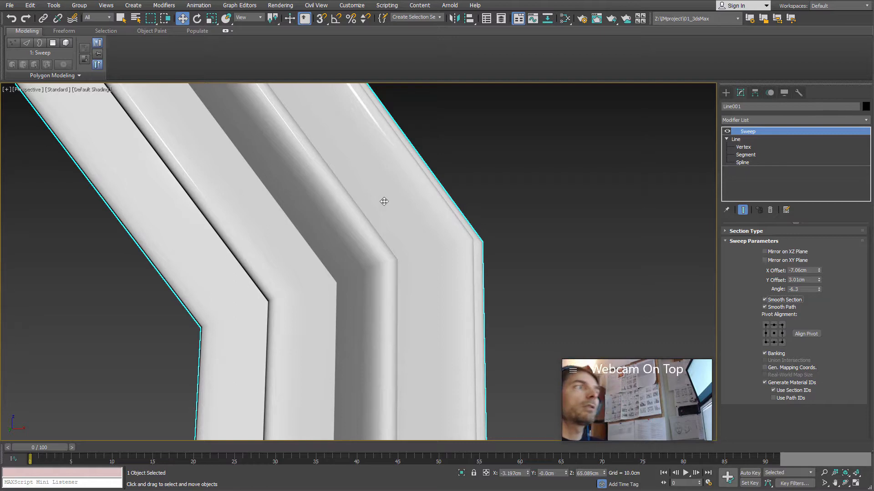
Step: Try several pivot alignments for the sweep section with the whole arch in view, finishing on the bottom-right alignment point
scroll(355, 218, down, 3)
alt+middle_drag(347, 220, 272, 226)
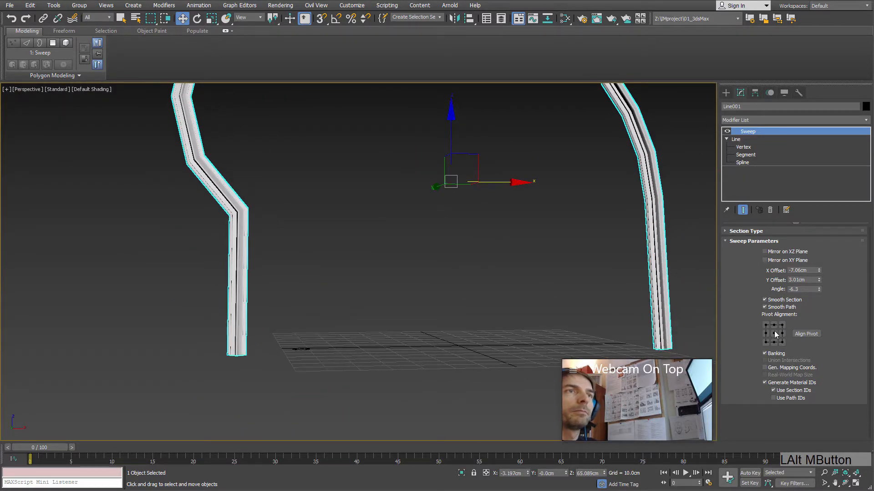
middle_drag(482, 281, 440, 304)
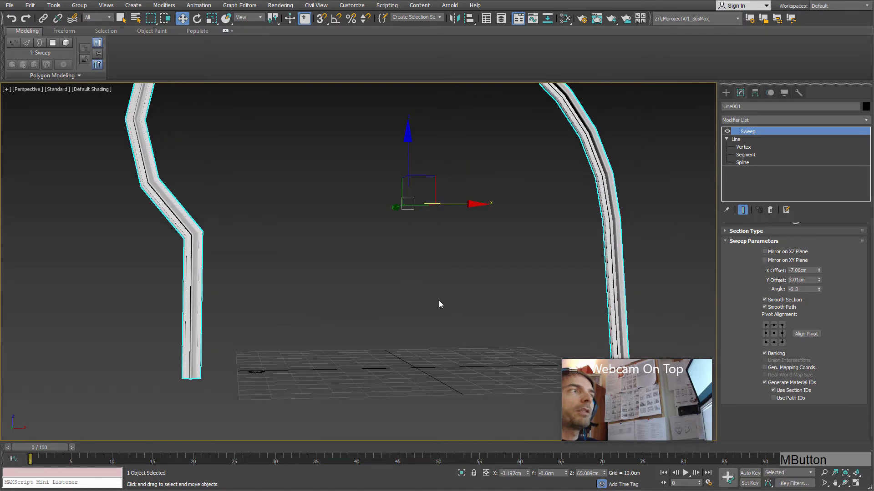
click(765, 326)
click(774, 325)
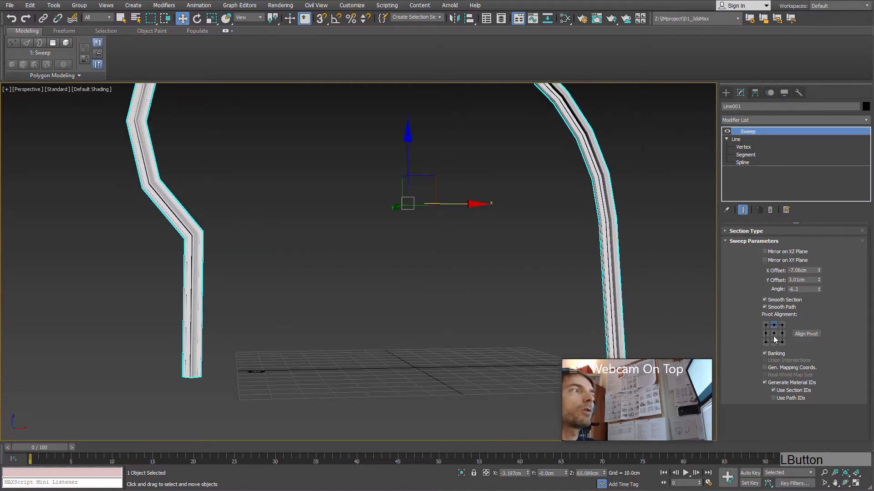
click(774, 334)
click(767, 335)
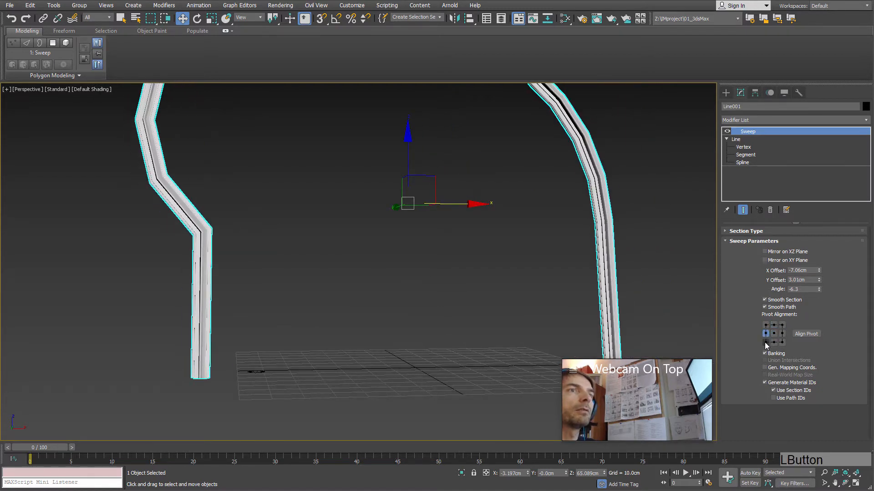
click(766, 342)
click(774, 342)
click(782, 343)
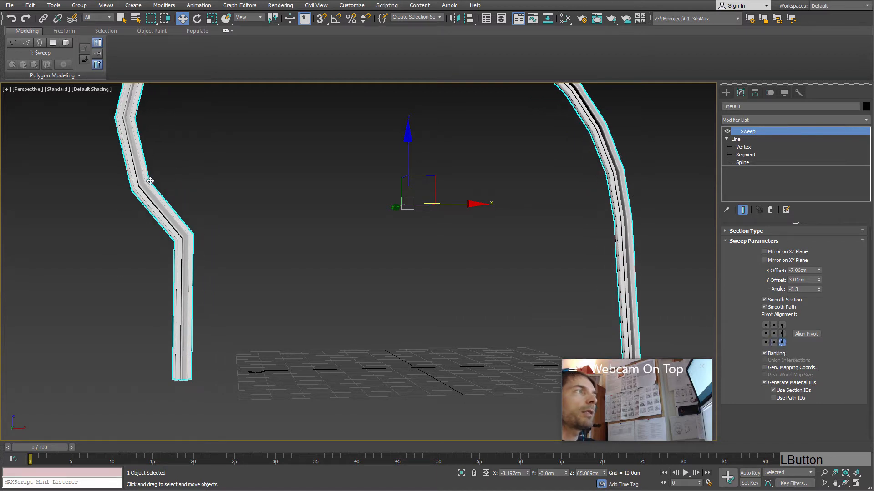
Step: Reset the sweep's X Offset and Y Offset to 0.0 cm
right_click(819, 271)
right_click(819, 280)
middle_drag(552, 267, 529, 322)
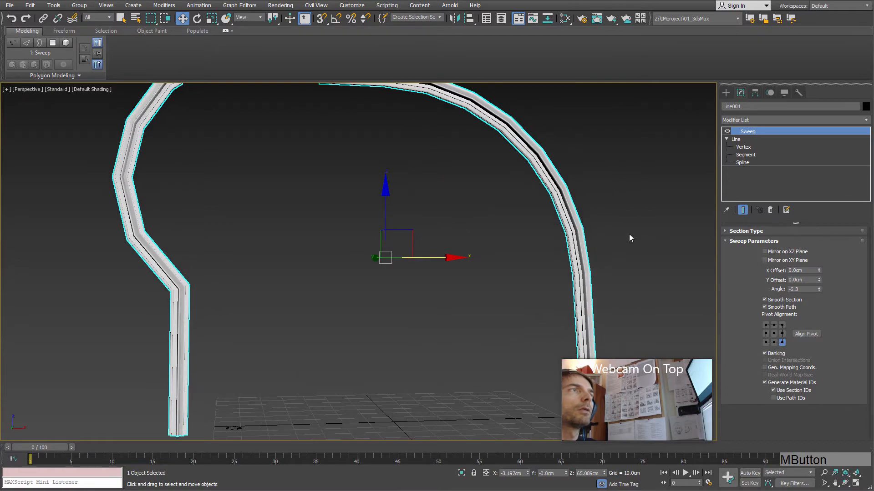
Step: Inspect the swept arch and the star section in wireframe display at the base Line level of the modifier stack
click(735, 139)
alt+middle_drag(362, 273, 280, 282)
scroll(278, 276, up, 5)
key(F3)
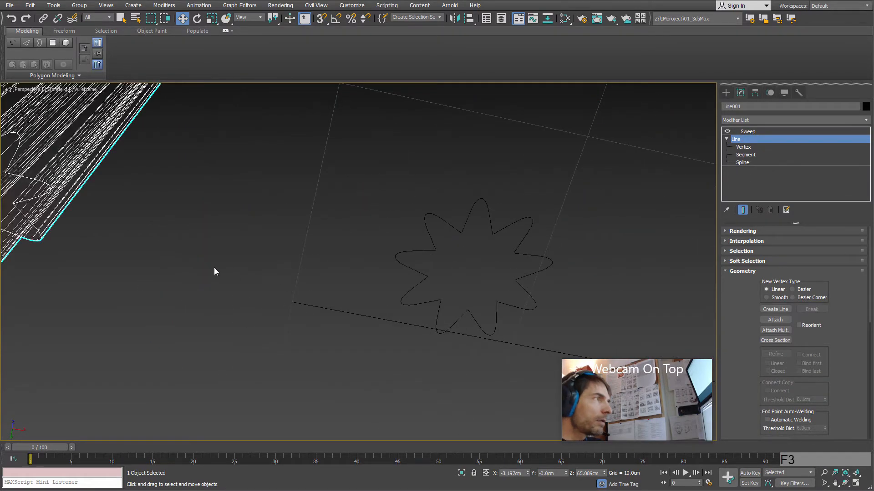
mouse_move(214, 271)
middle_down()
mouse_move(300, 288)
mouse_move(292, 288)
mouse_move(285, 321)
mouse_move(304, 328)
mouse_move(173, 396)
middle_up()
scroll(335, 309, down, 5)
scroll(363, 327, down, 2)
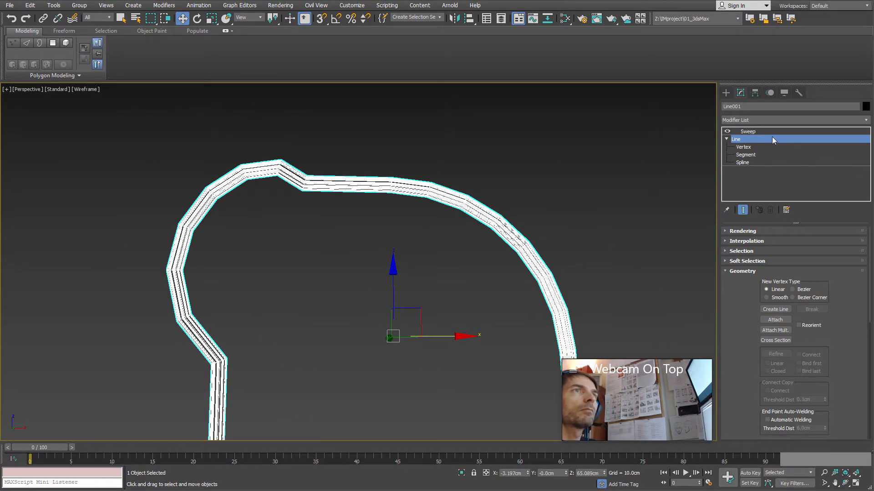
Step: Temporarily disable the Sweep modifier to examine the bare path line from another angle, and enable it again
click(746, 132)
click(727, 131)
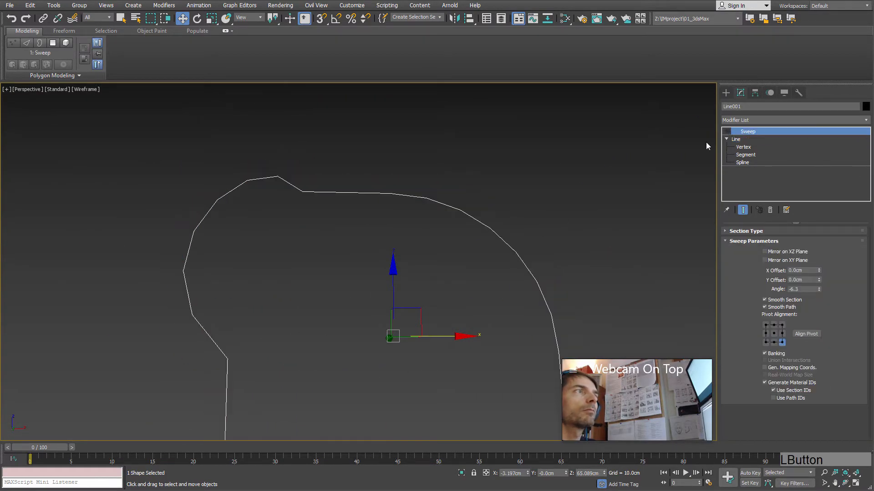
alt+middle_drag(362, 248, 311, 275)
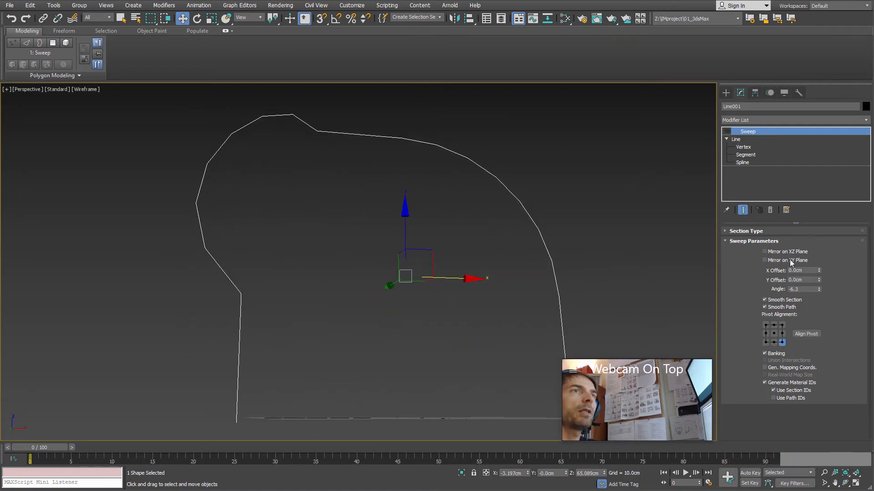
click(727, 131)
Step: Restore shaded display at the leg's star-shaped end and try the centre, left, upper and right pivot alignments, finishing on bottom-left
alt+middle_drag(321, 214, 348, 288)
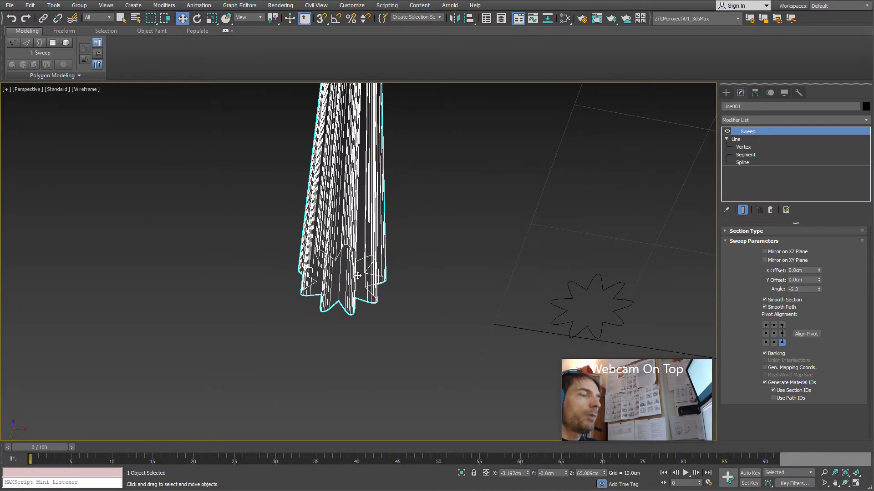
key(F3)
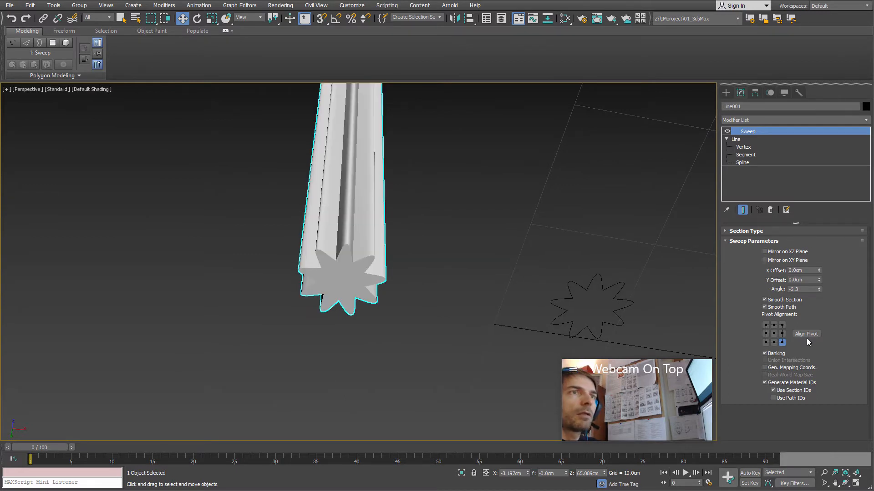
click(773, 333)
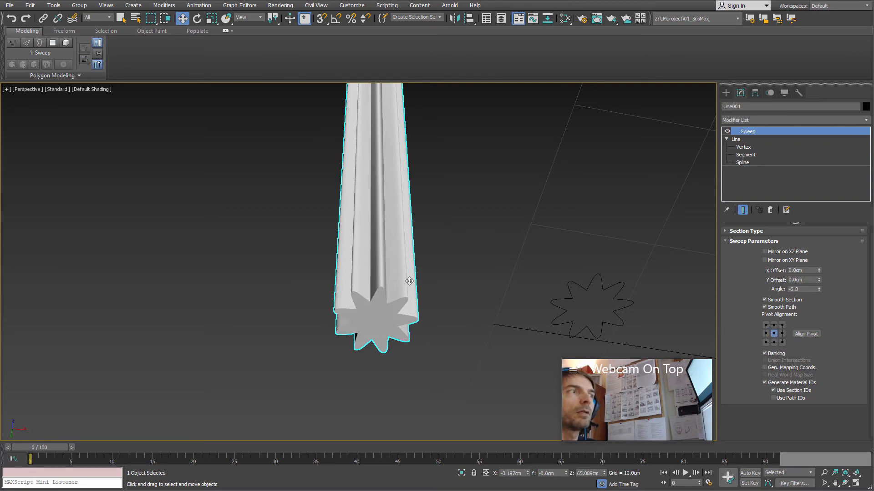
click(765, 334)
click(766, 326)
click(774, 326)
click(782, 325)
click(782, 333)
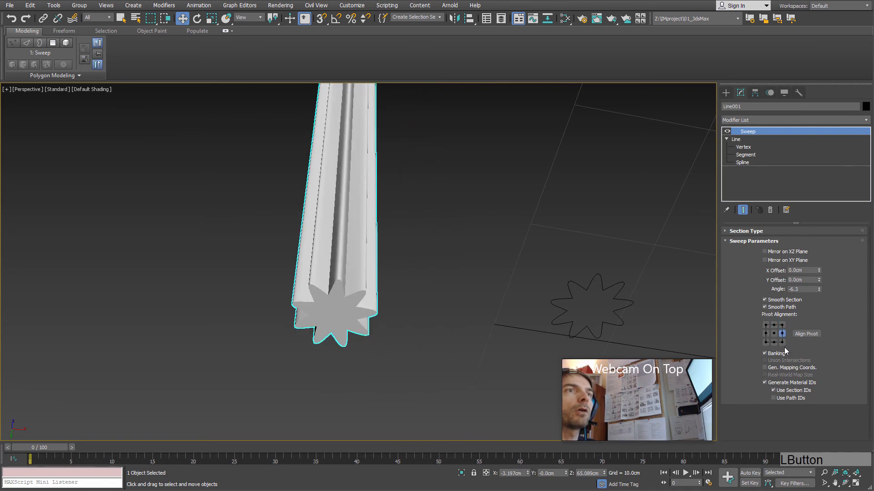
click(766, 342)
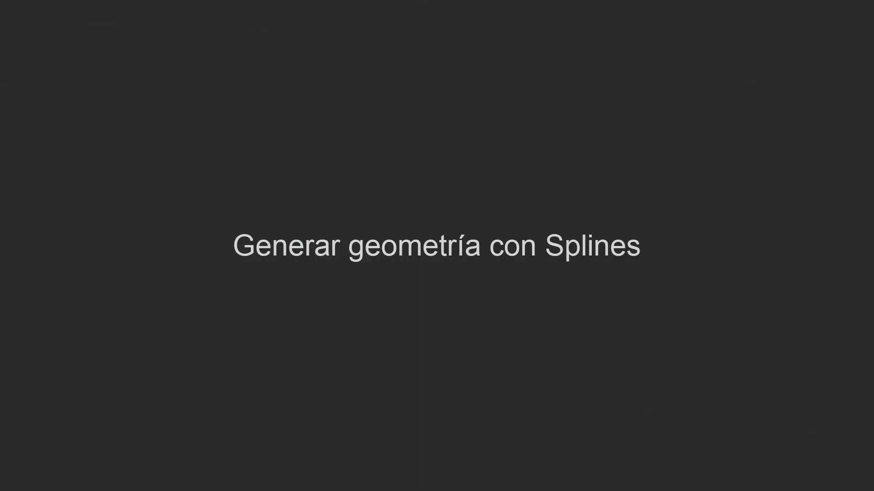